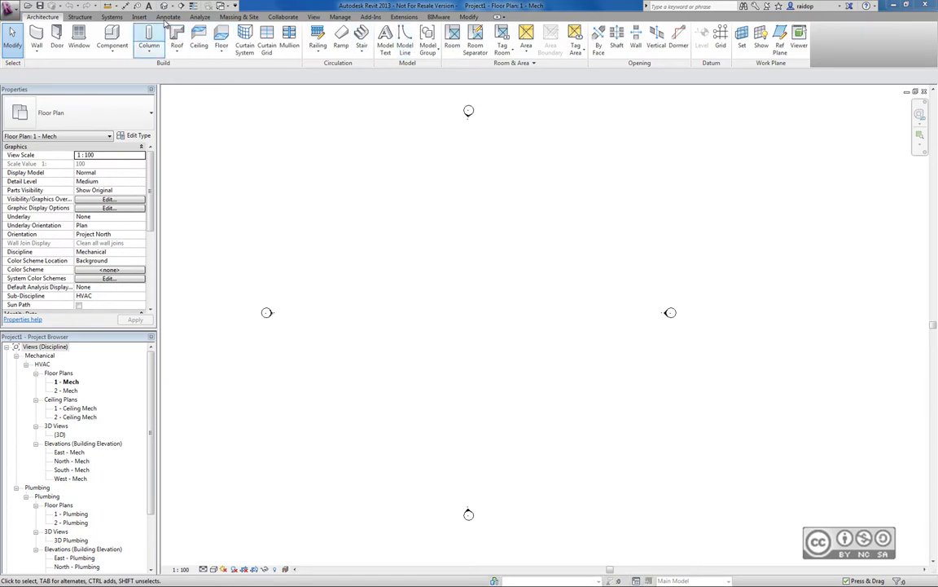
# Step: Start the Detail Line tool from the Annotate tab, using the Thin Lines style
pyautogui.click(167, 17)
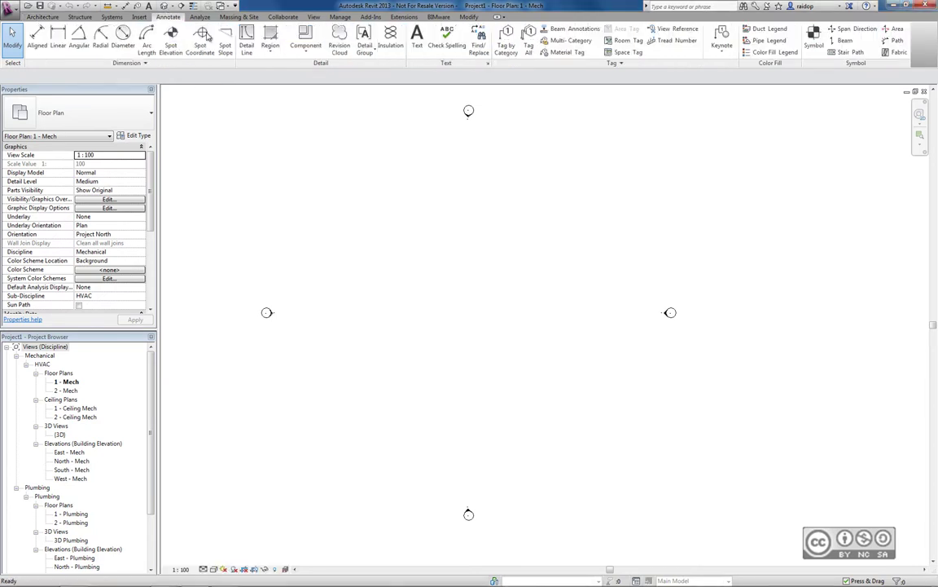
pyautogui.click(247, 41)
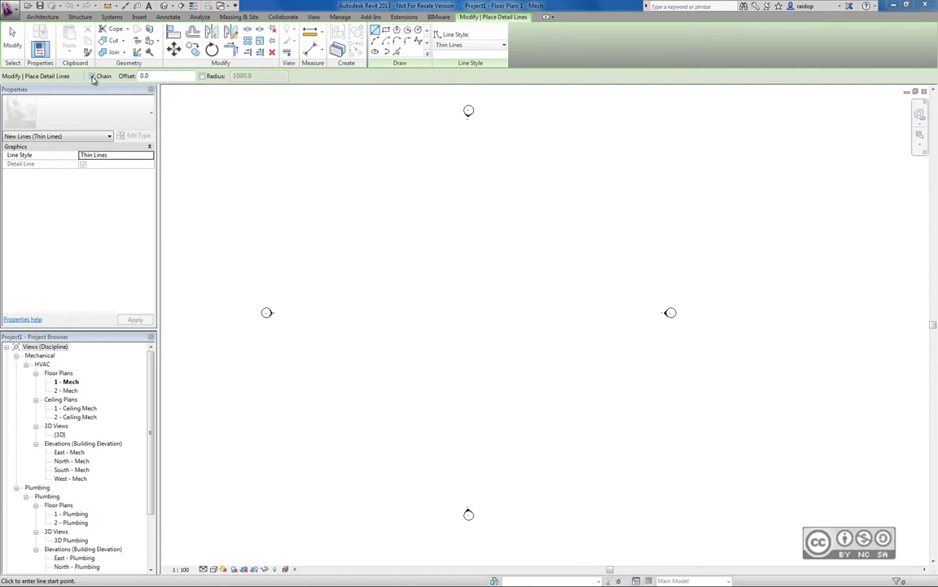
# Step: Draw a chained 12000-long horizontal detail line with a vertical line down from its end
pyautogui.click(376, 197)
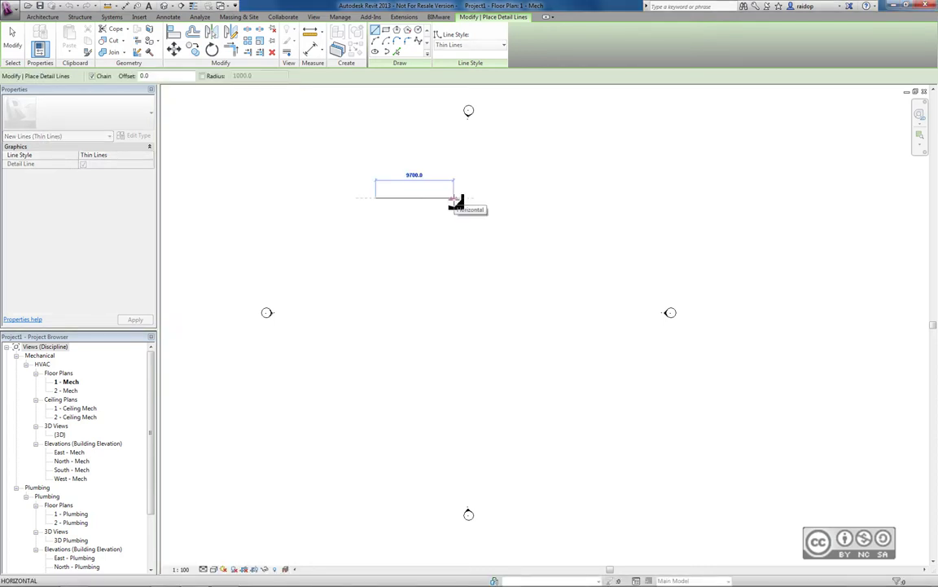
pyautogui.write('12000')
pyautogui.press('Return')
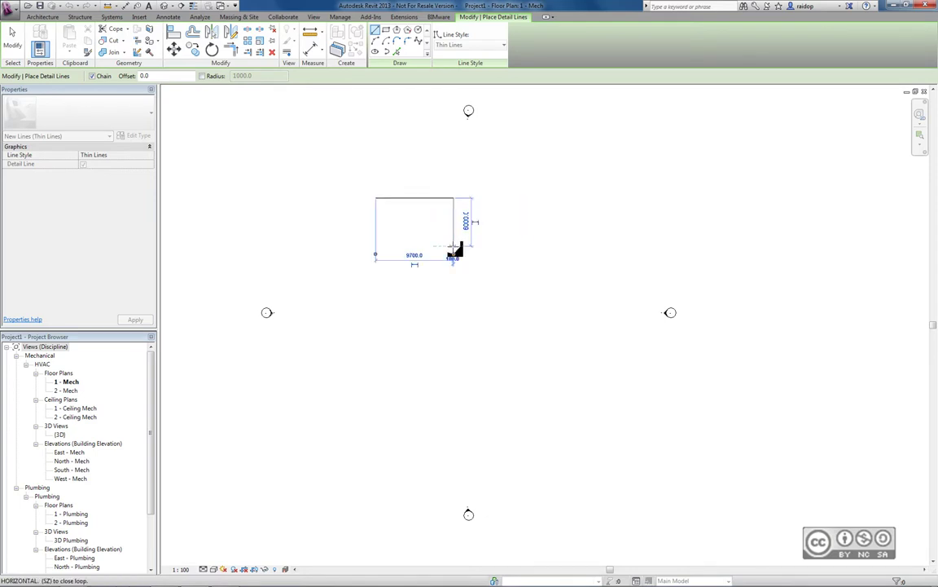
pyautogui.click(453, 246)
pyautogui.click(12, 47)
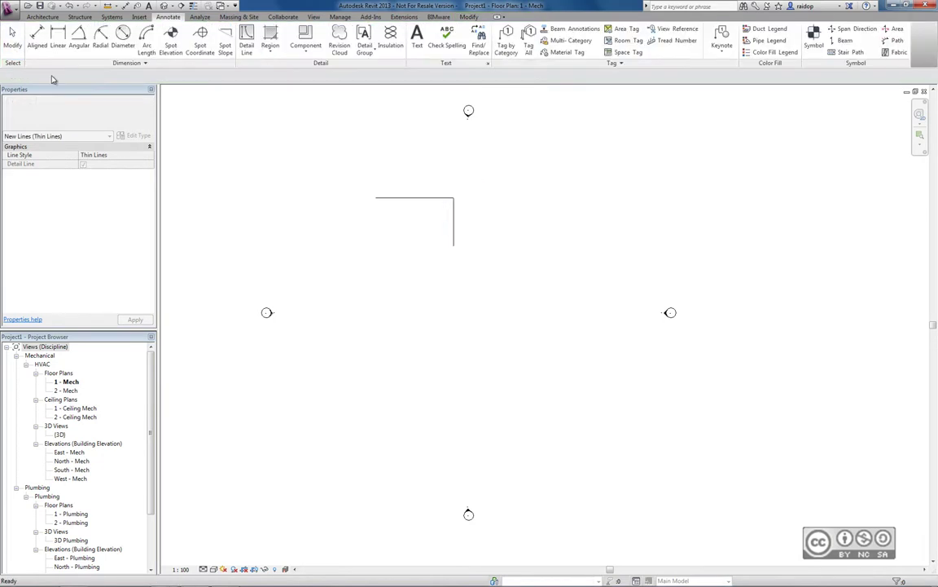
# Step: With Chain turned off, draw the lower horizontal and downward vertical corner lines
pyautogui.press('Return')
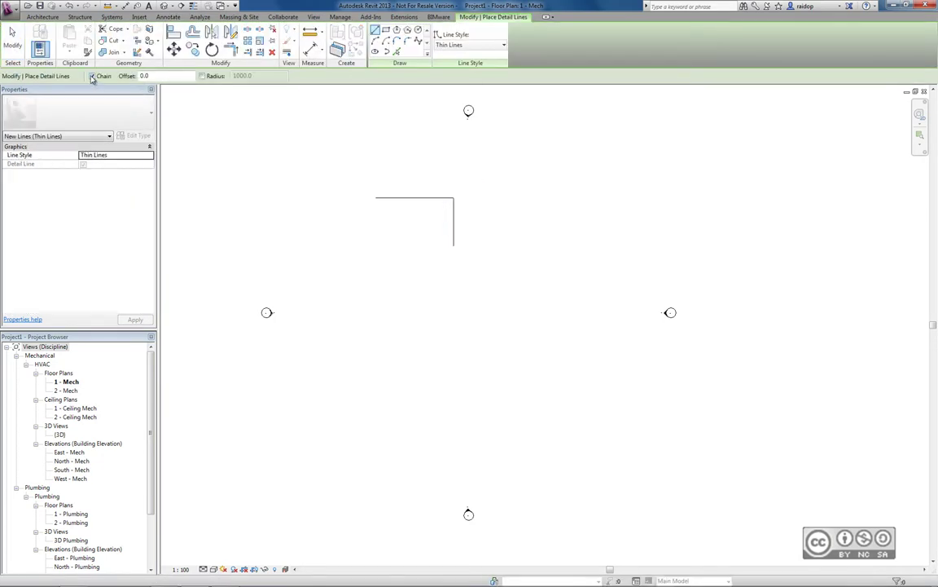
pyautogui.click(92, 76)
pyautogui.click(375, 245)
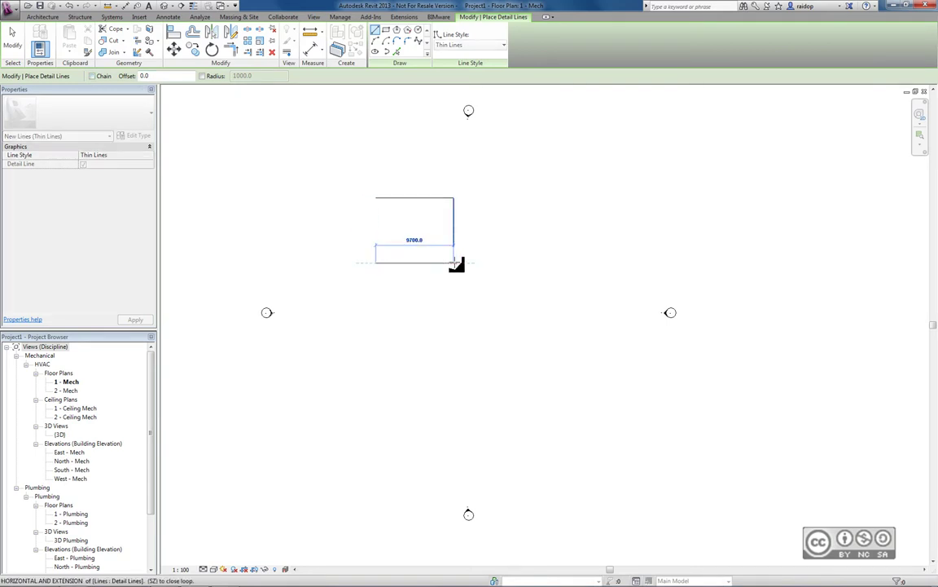
pyautogui.click(454, 262)
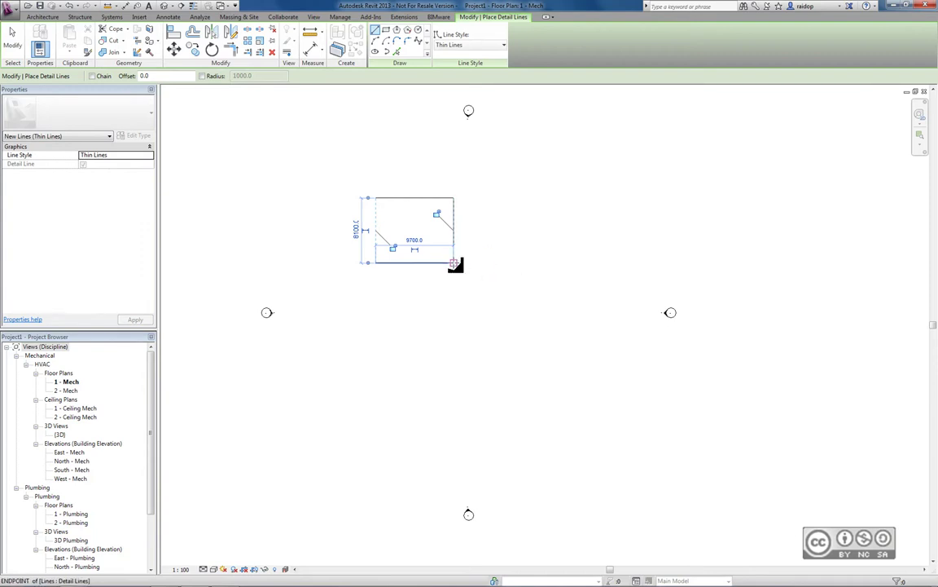
pyautogui.click(453, 262)
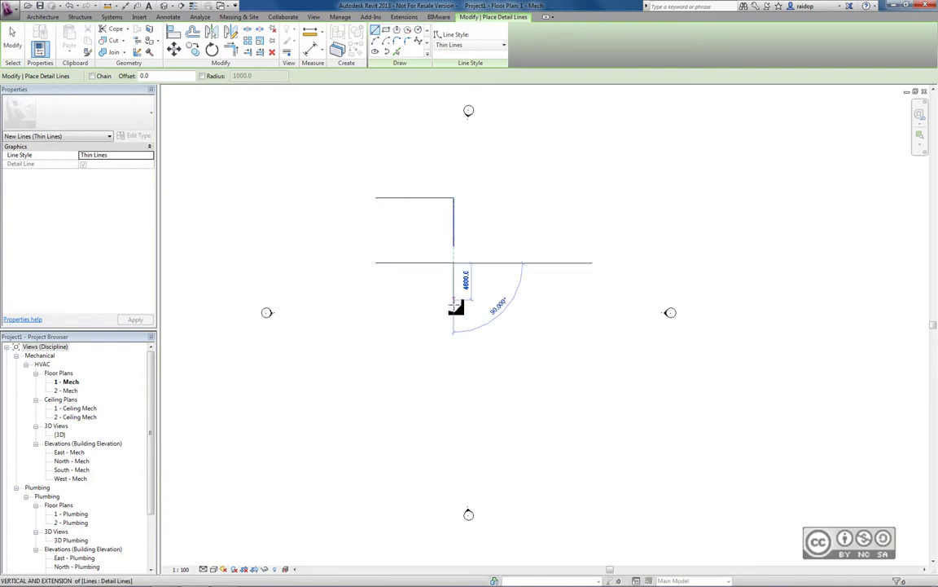
pyautogui.click(454, 303)
pyautogui.press('Escape')
pyautogui.press('Escape')
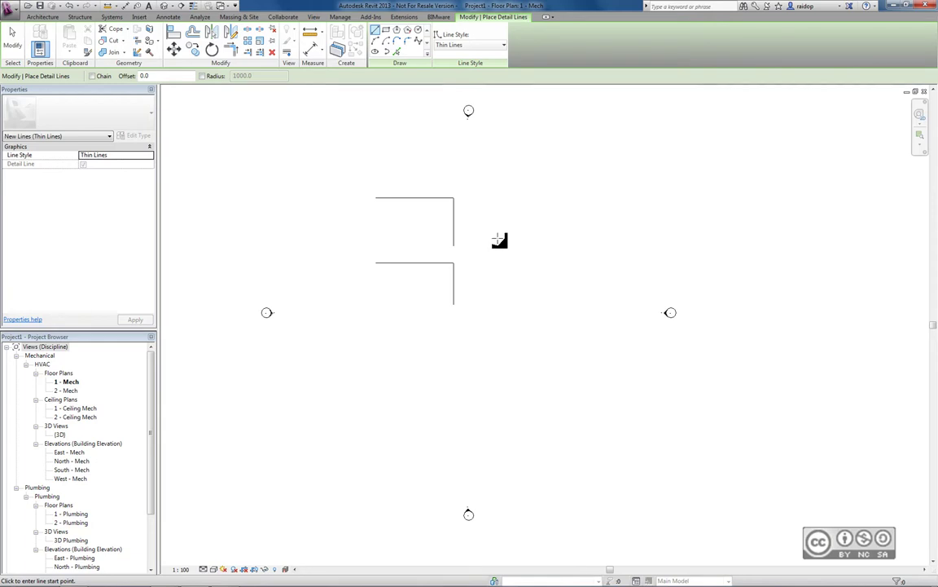
# Step: Draw a short line at the upper right and a 10000-long line from the lower corner
pyautogui.press('shift')
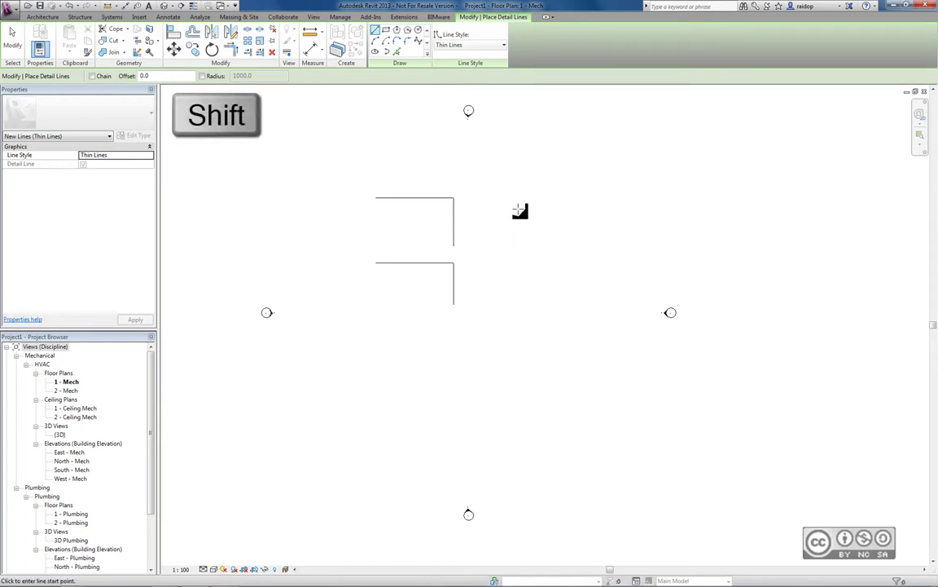
pyautogui.click(515, 208)
pyautogui.click(515, 140)
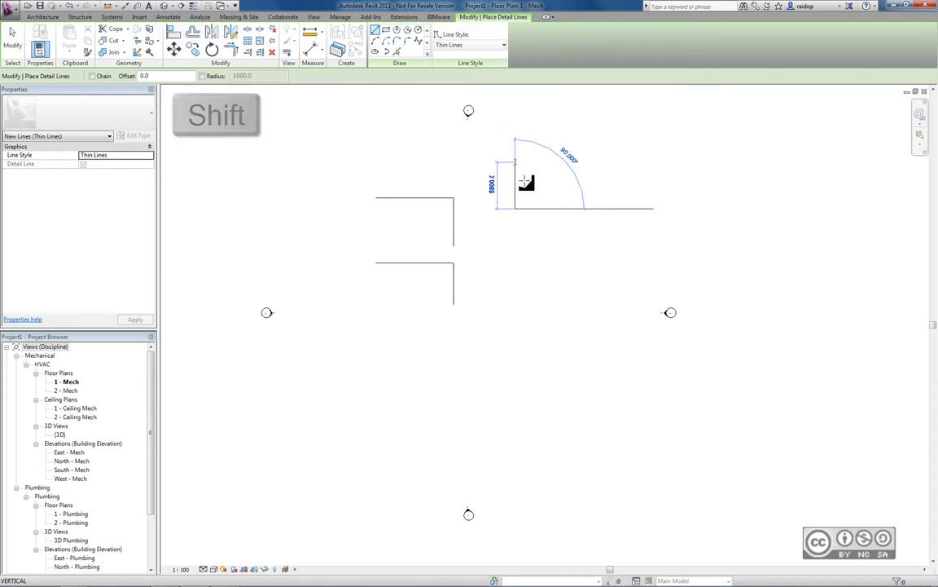
pyautogui.press('Escape')
pyautogui.press('Escape')
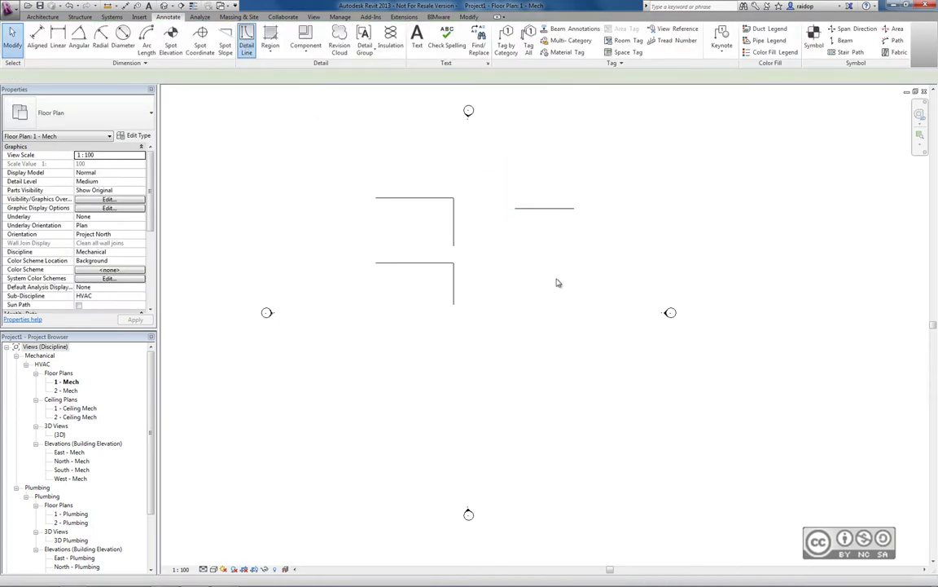
pyautogui.press('d')
pyautogui.press('l')
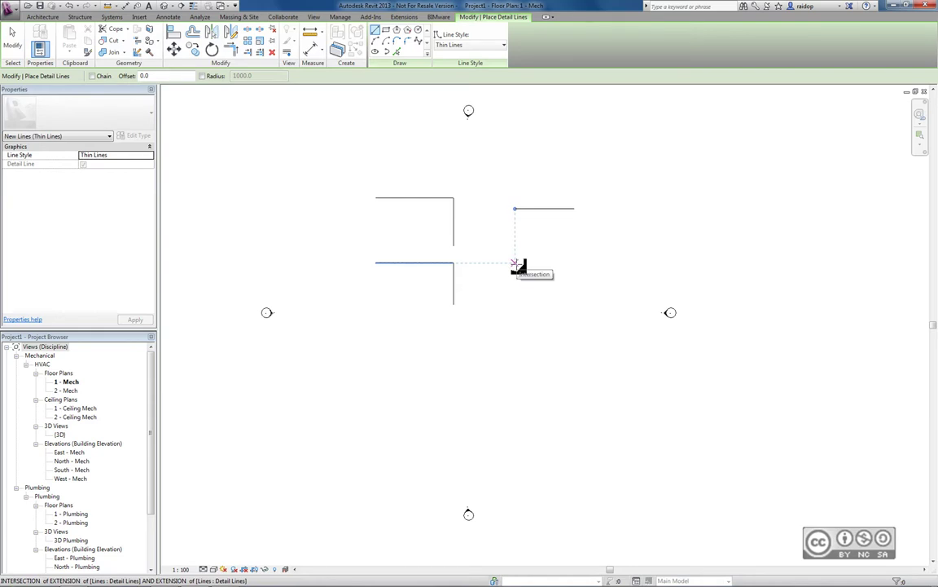
pyautogui.click(515, 263)
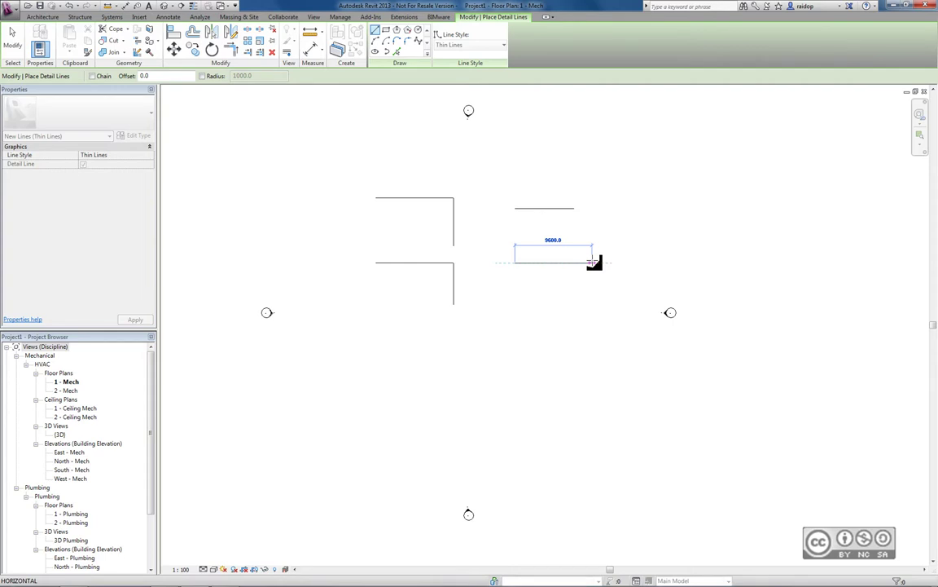
pyautogui.write('10000')
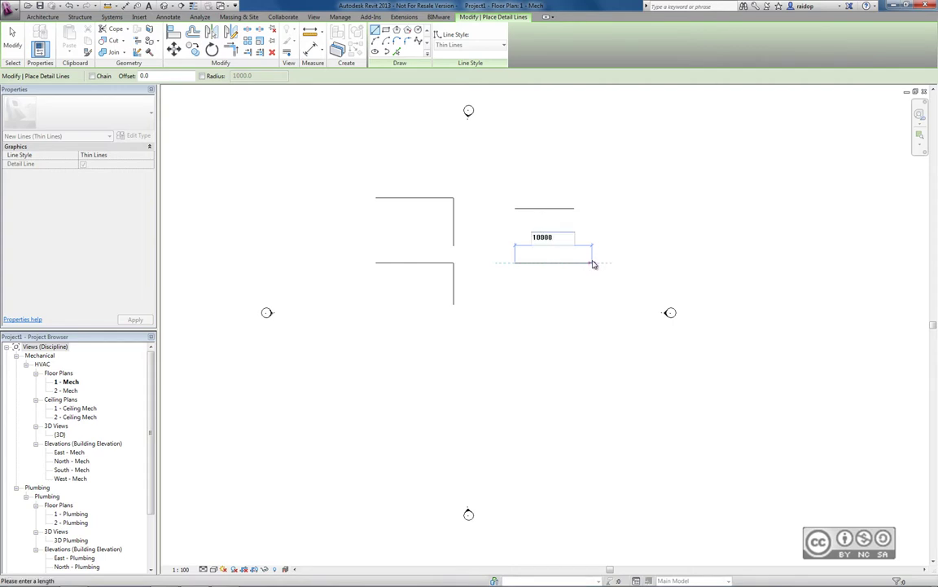
pyautogui.press('Return')
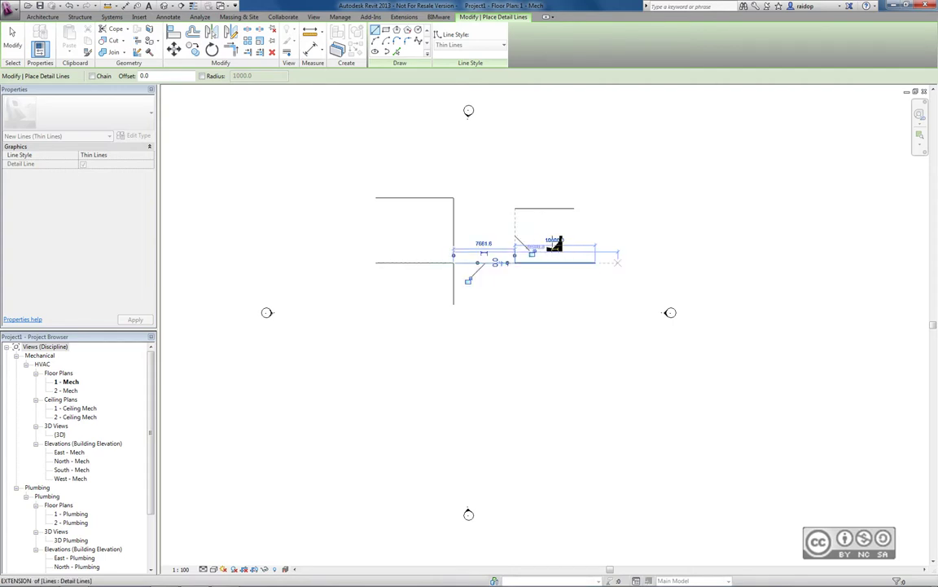
pyautogui.press('Escape')
pyautogui.press('Escape')
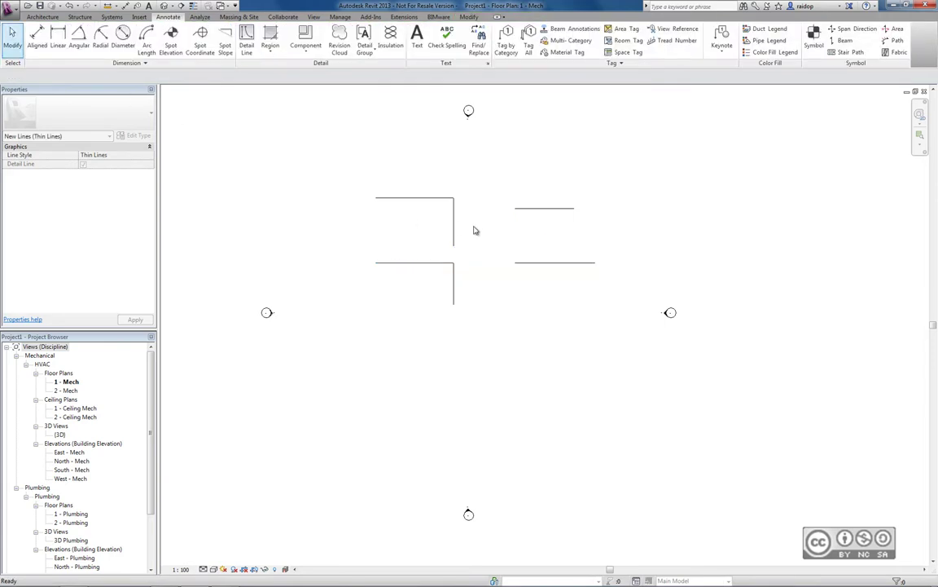
# Step: Shorten the lower-right line to 5000, then crossing-select all six lines and delete them
pyautogui.click(568, 262)
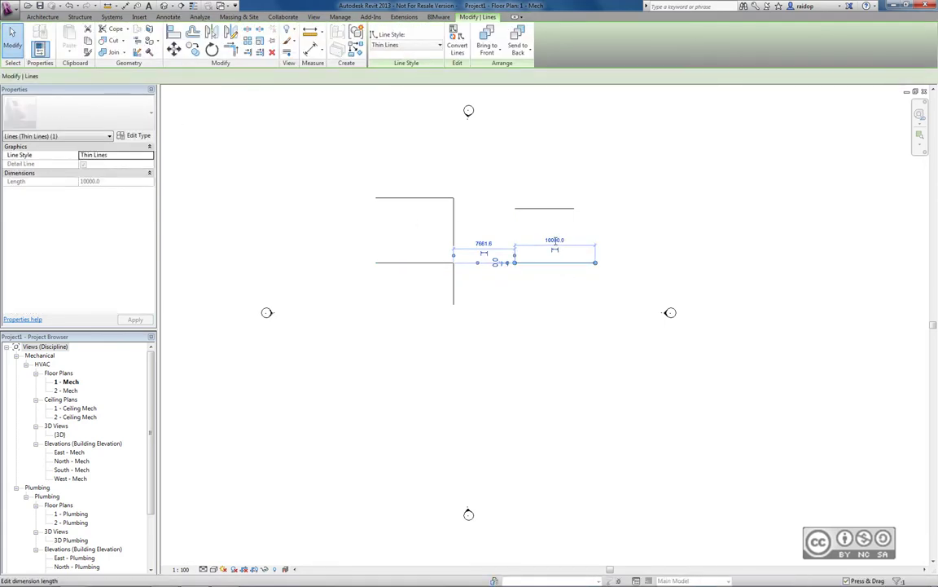
pyautogui.click(554, 241)
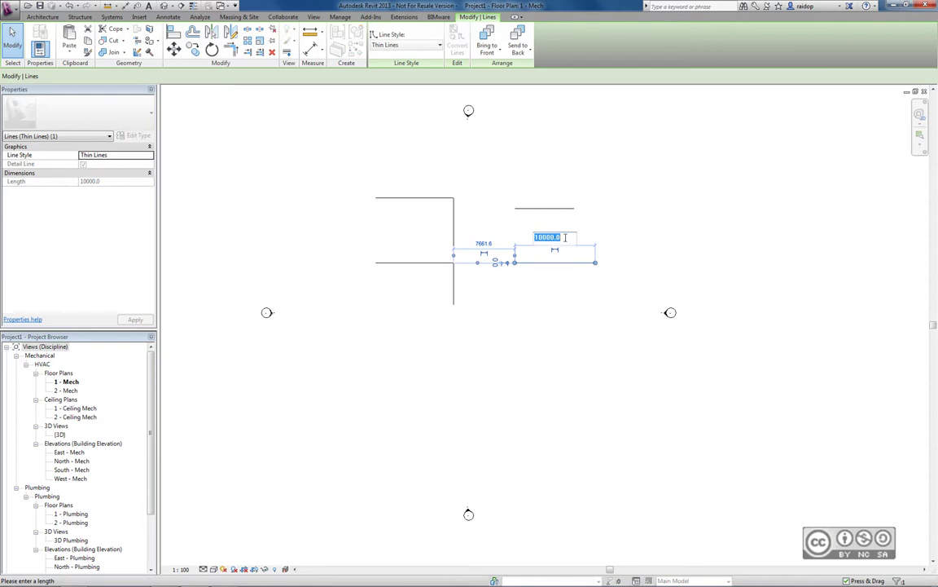
pyautogui.write('5000')
pyautogui.click(513, 329)
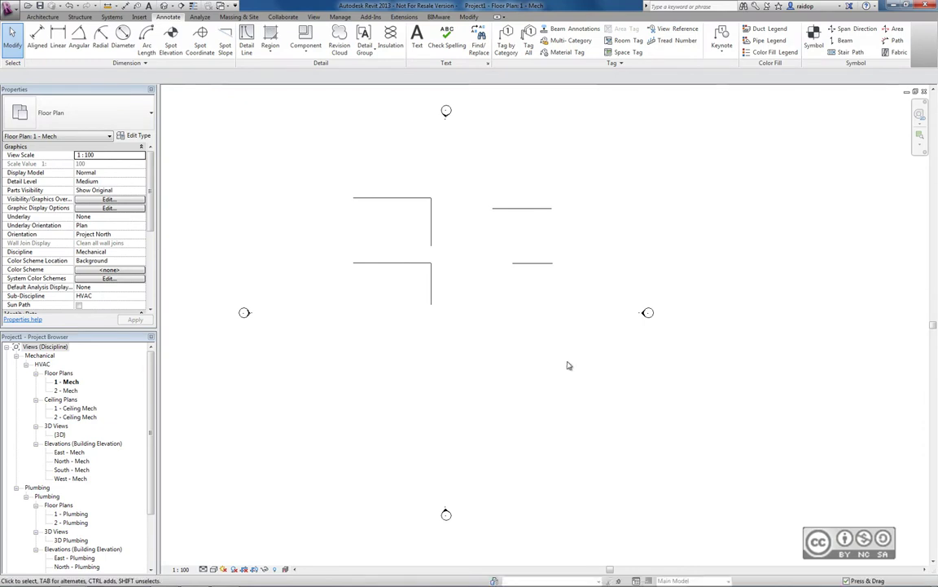
pyautogui.moveTo(580, 357); pyautogui.dragTo(337, 171)
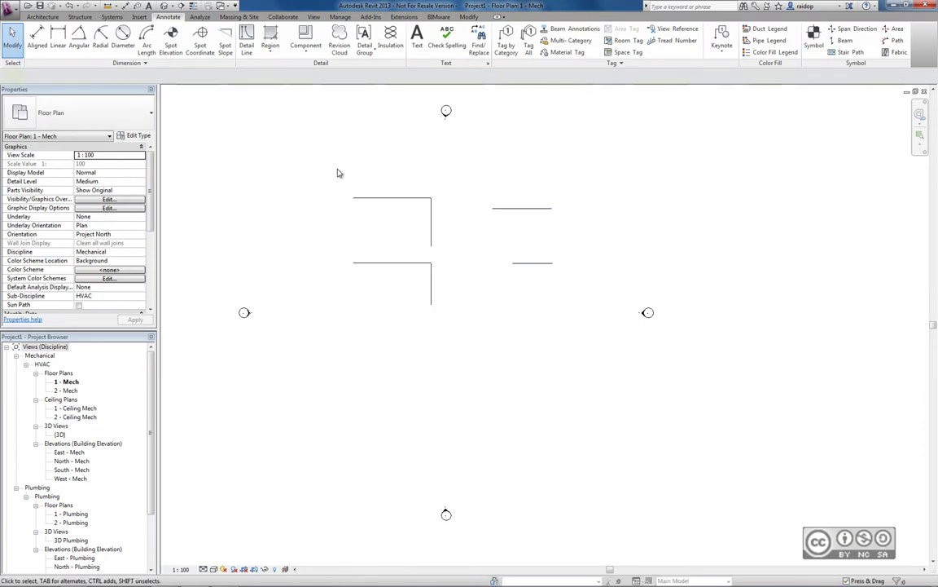
pyautogui.press('Delete')
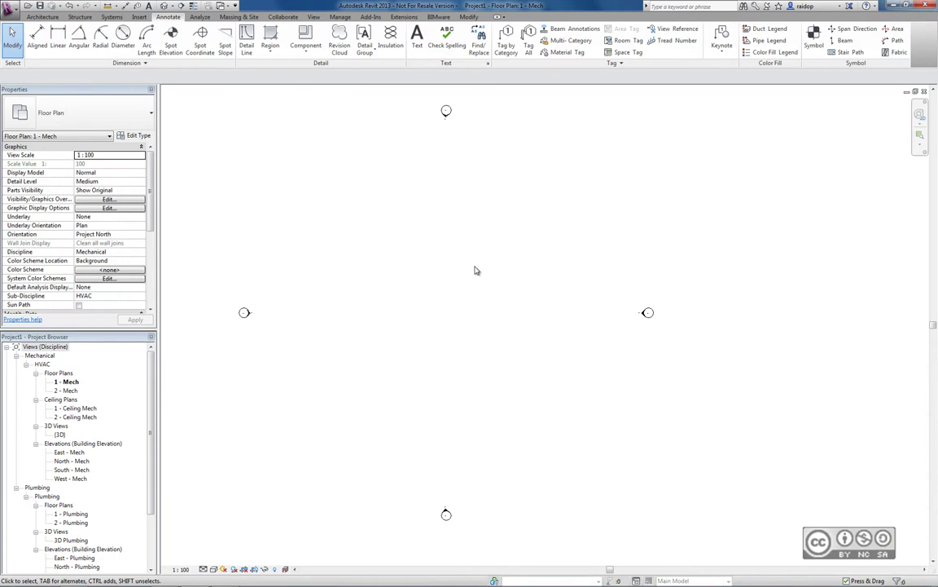
# Step: Draw a single diagonal detail line rising to the right
pyautogui.click(247, 37)
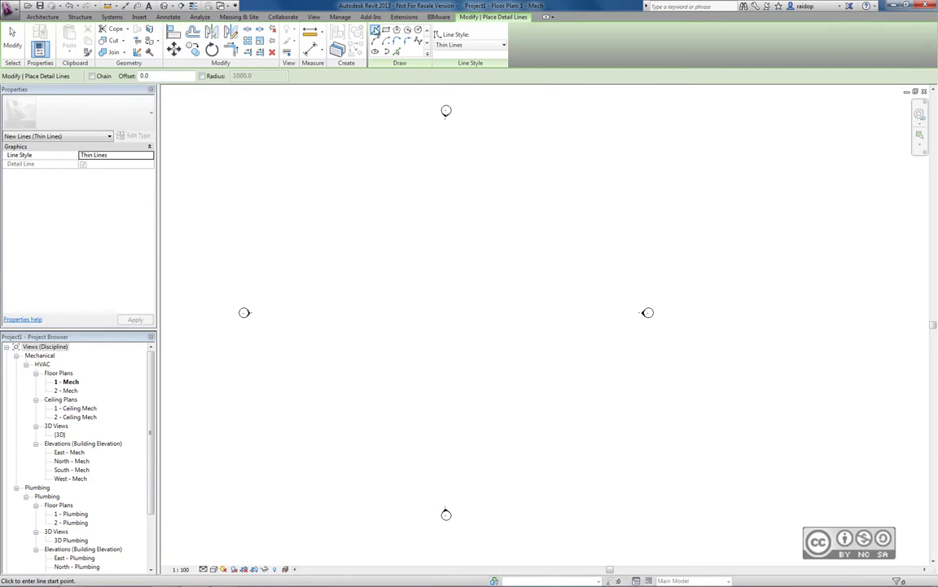
pyautogui.click(378, 259)
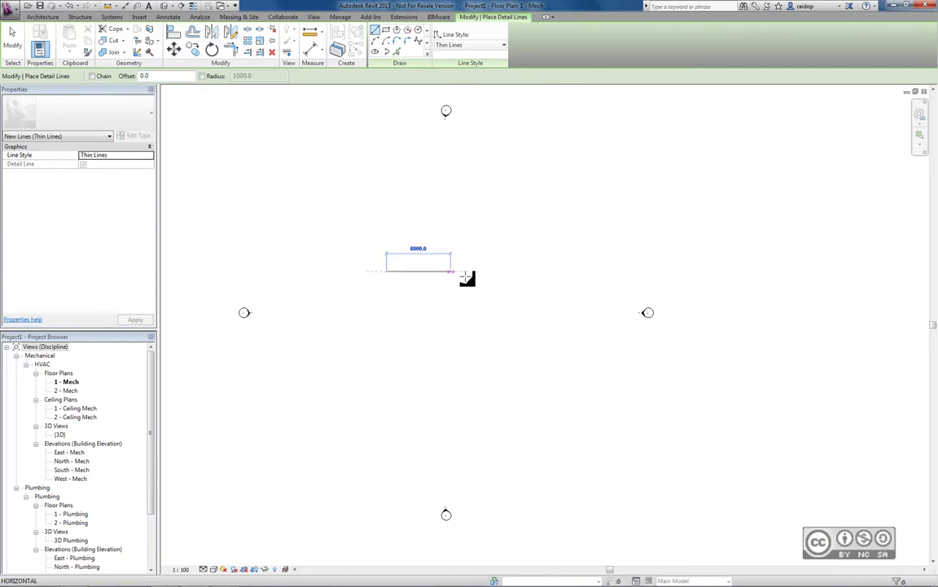
pyautogui.click(474, 202)
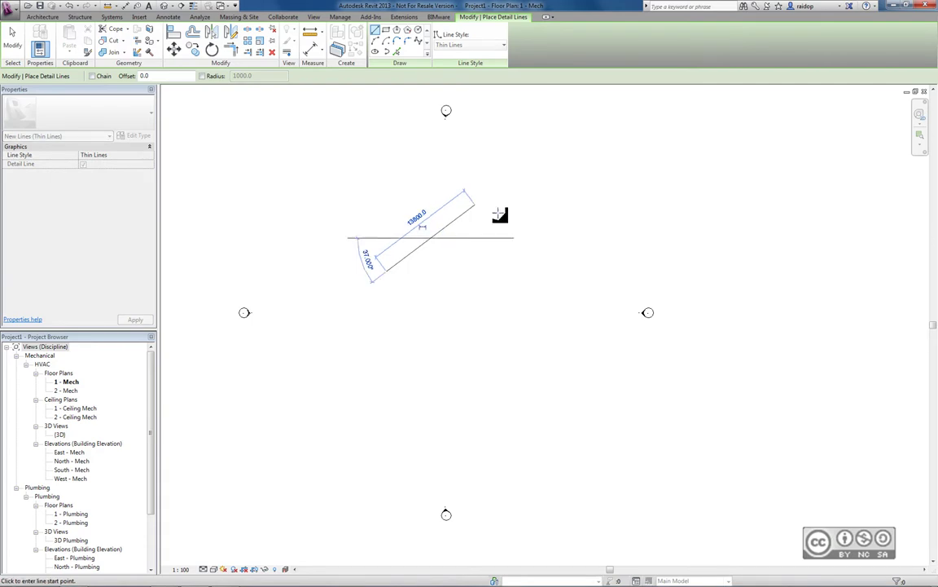
pyautogui.click(16, 43)
# Step: Set the diagonal line's angle to 45° and lengthen it from 13800 to 17900
pyautogui.click(383, 273)
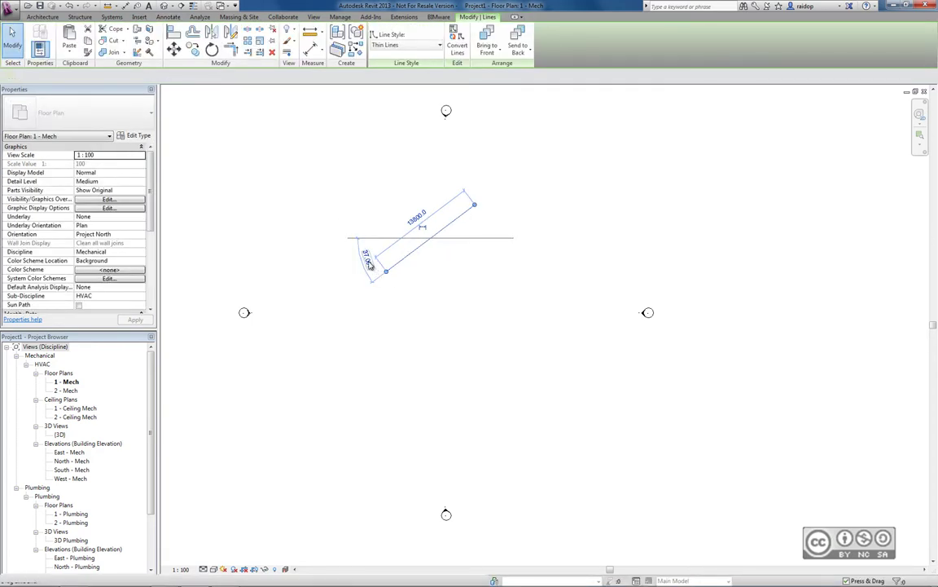
pyautogui.click(368, 259)
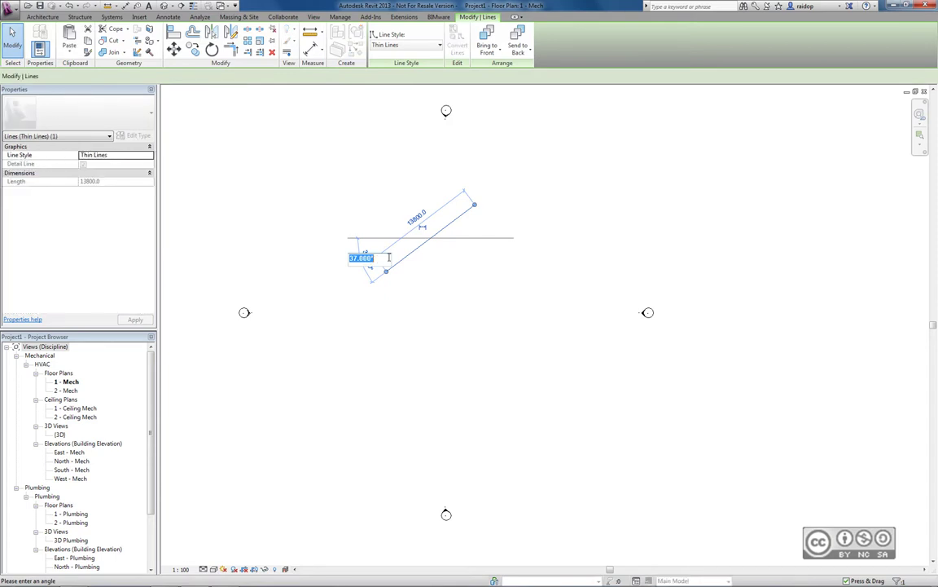
pyautogui.write('45')
pyautogui.press('Return')
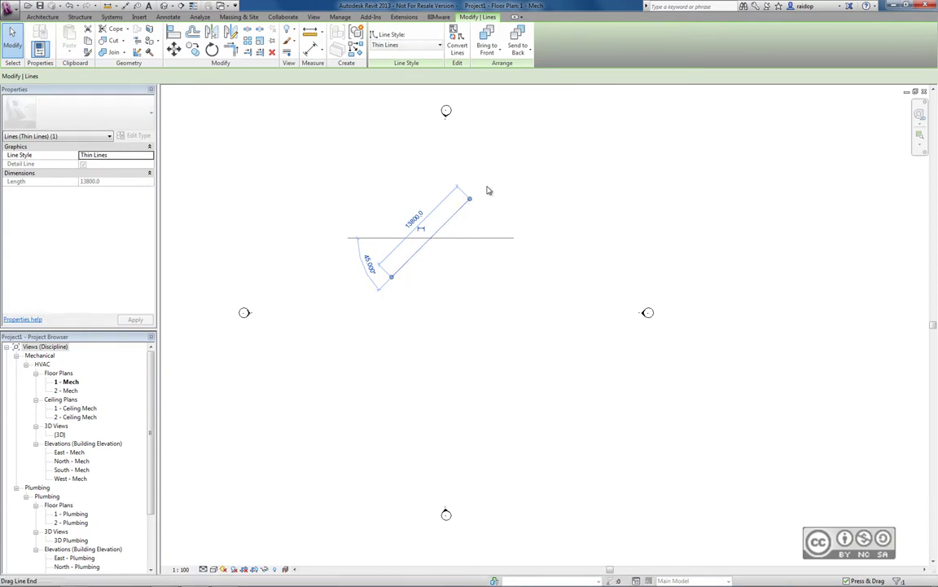
pyautogui.moveTo(488, 189); pyautogui.dragTo(494, 176)
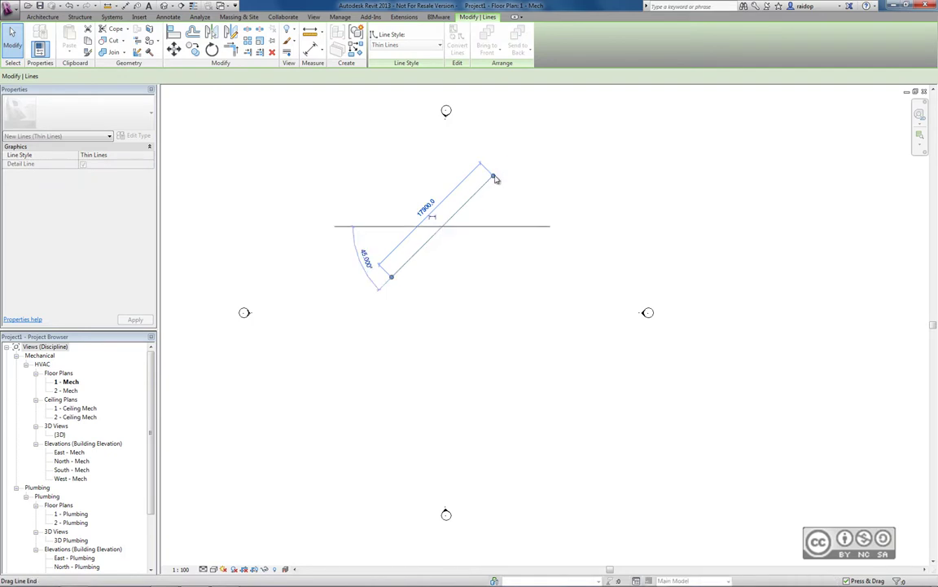
pyautogui.moveTo(494, 176); pyautogui.dragTo(494, 177)
pyautogui.click(450, 307)
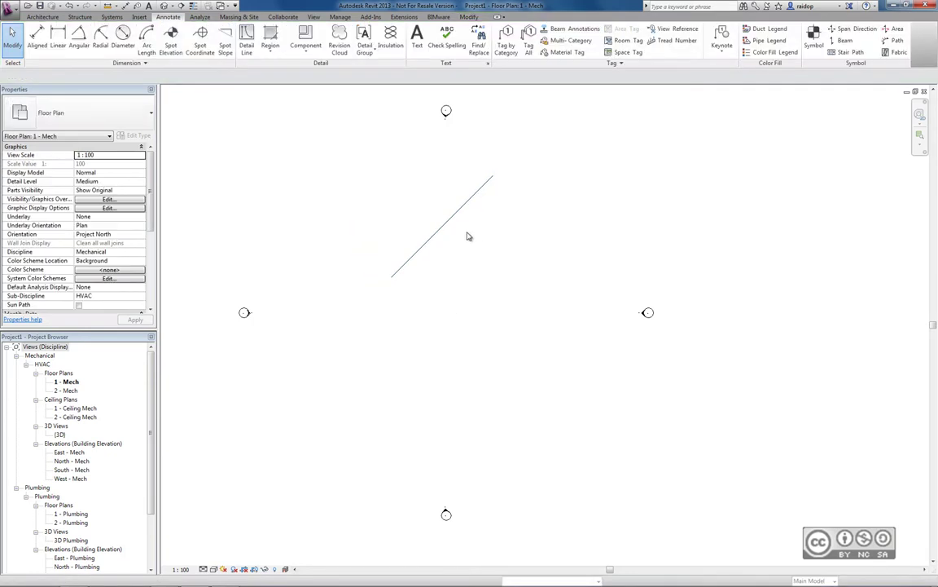
# Step: Draw a 17500 × 7100 detail-line rectangle below the diagonal with the Rectangle tool
pyautogui.click(246, 42)
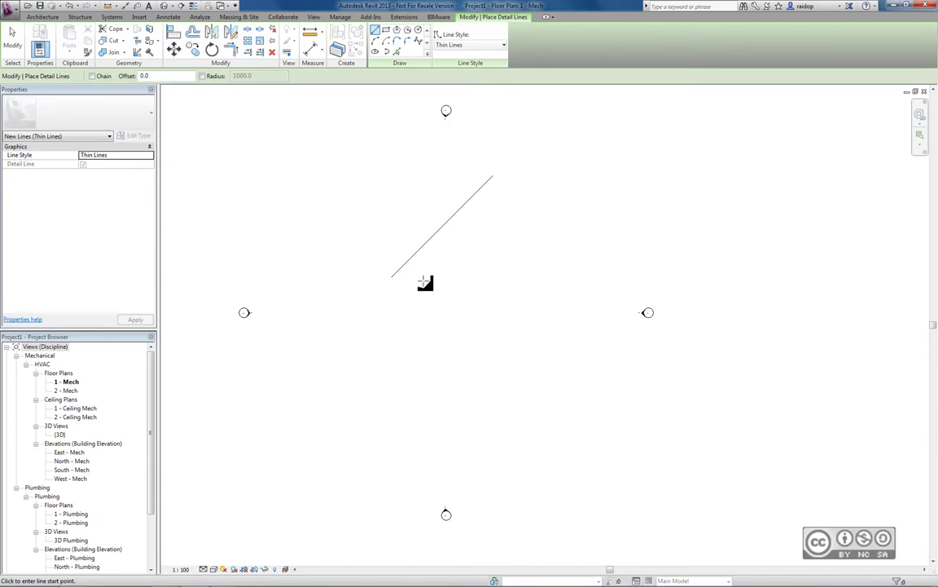
pyautogui.click(492, 176)
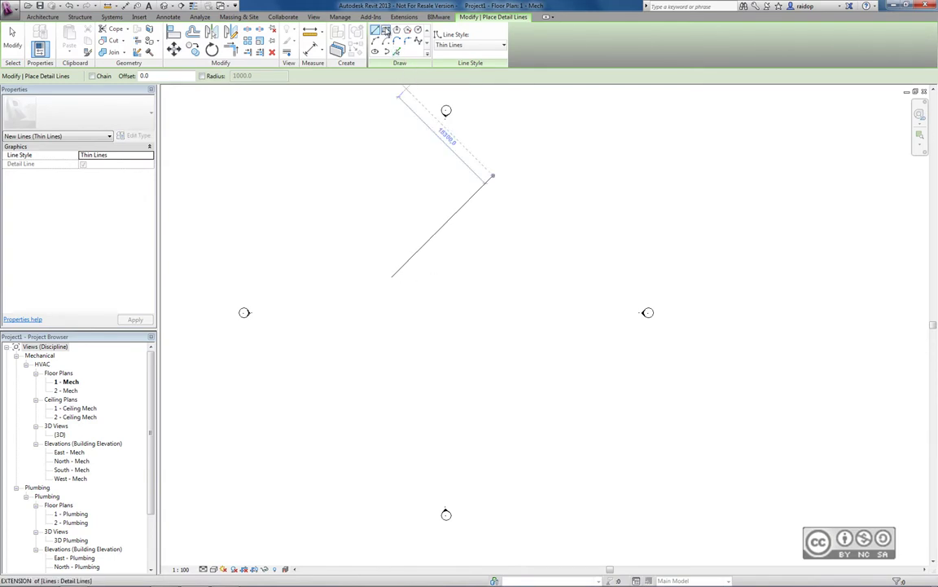
pyautogui.click(386, 30)
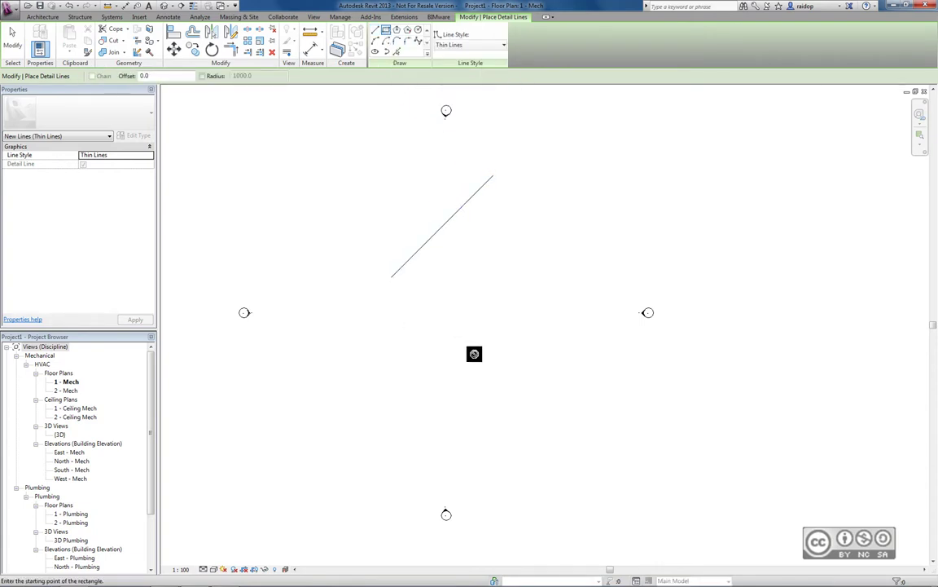
pyautogui.click(391, 316)
pyautogui.click(565, 375)
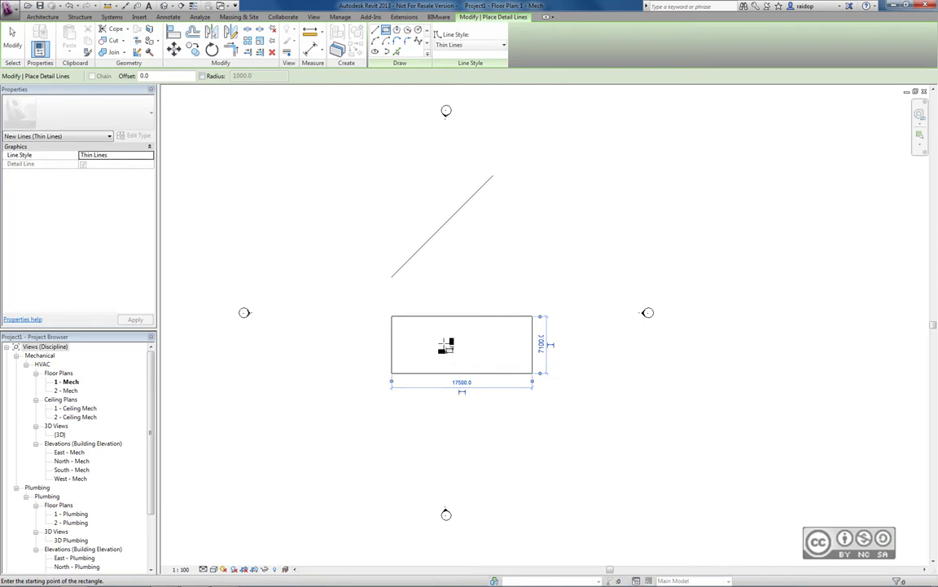
pyautogui.press('Escape')
pyautogui.press('Escape')
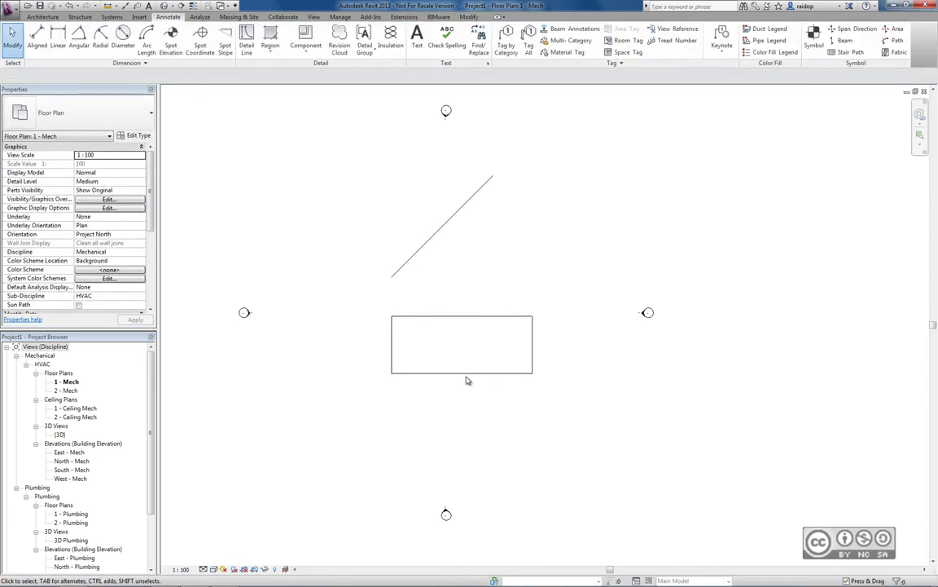
pyautogui.click(469, 383)
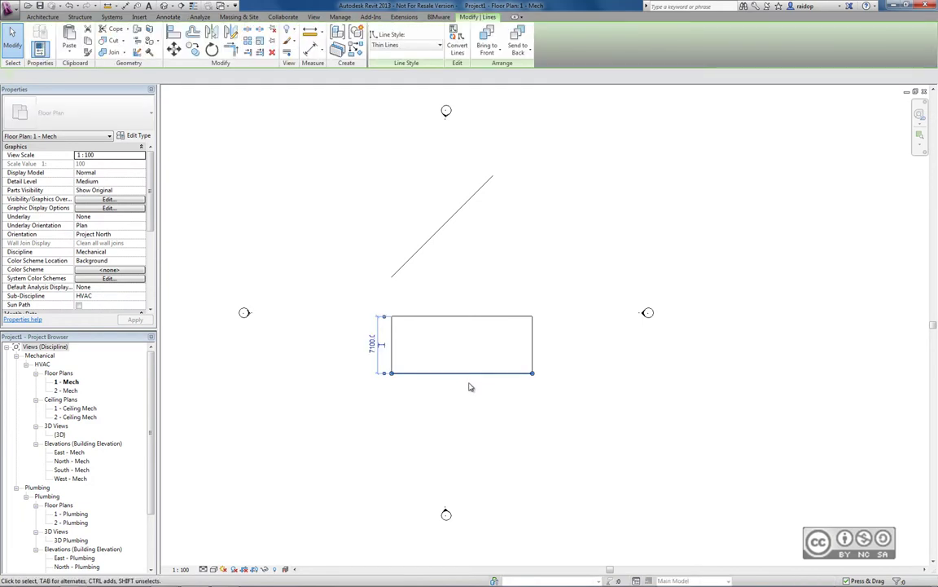
pyautogui.click(459, 350)
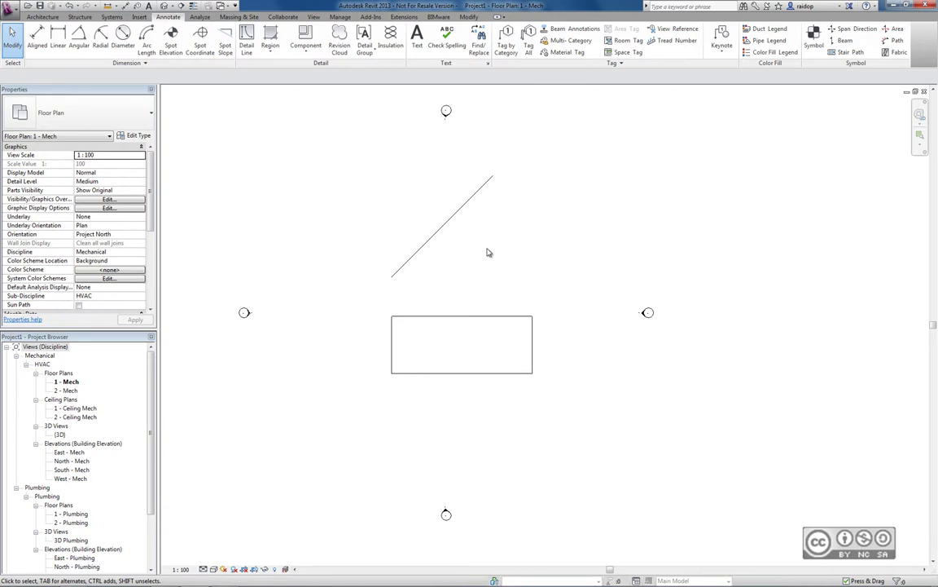
# Step: Draw an inscribed six-sided polygon of detail lines to the right of the diagonal
pyautogui.click(247, 41)
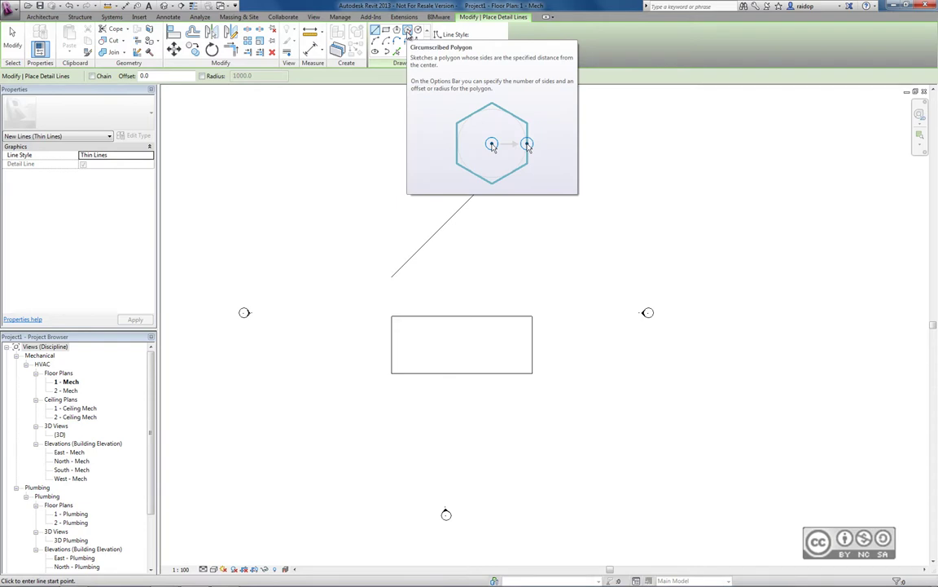
pyautogui.click(407, 31)
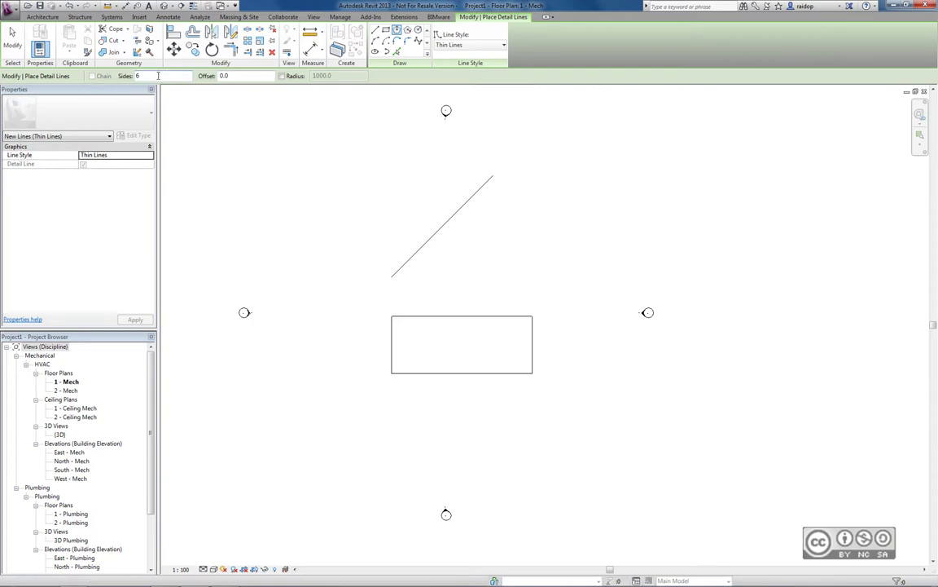
pyautogui.click(604, 241)
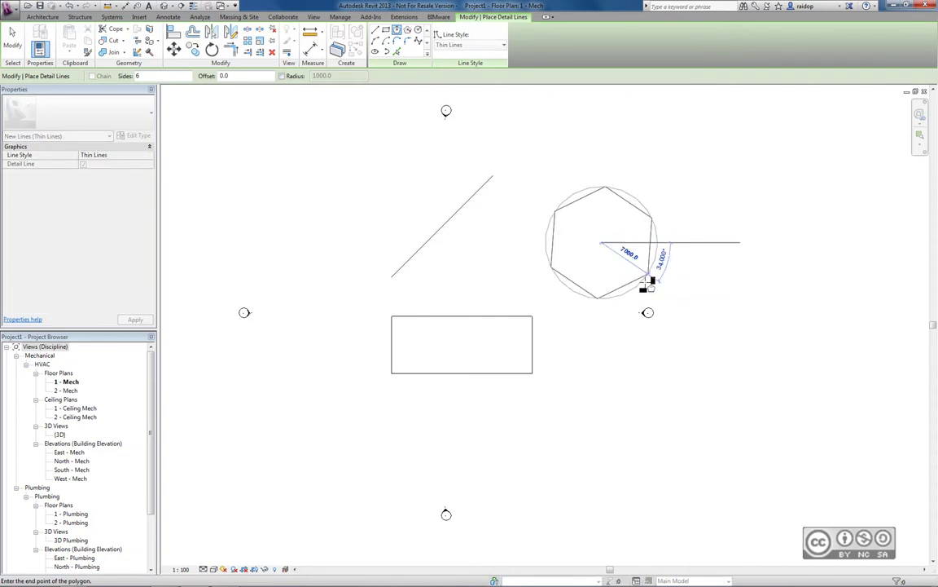
pyautogui.click(652, 281)
pyautogui.press('Escape')
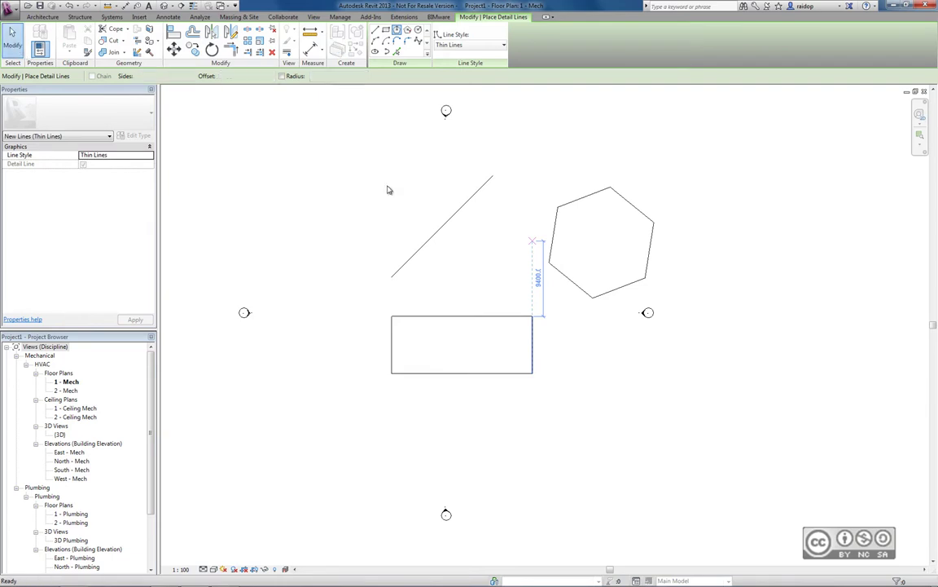
pyautogui.press('Escape')
pyautogui.click(592, 198)
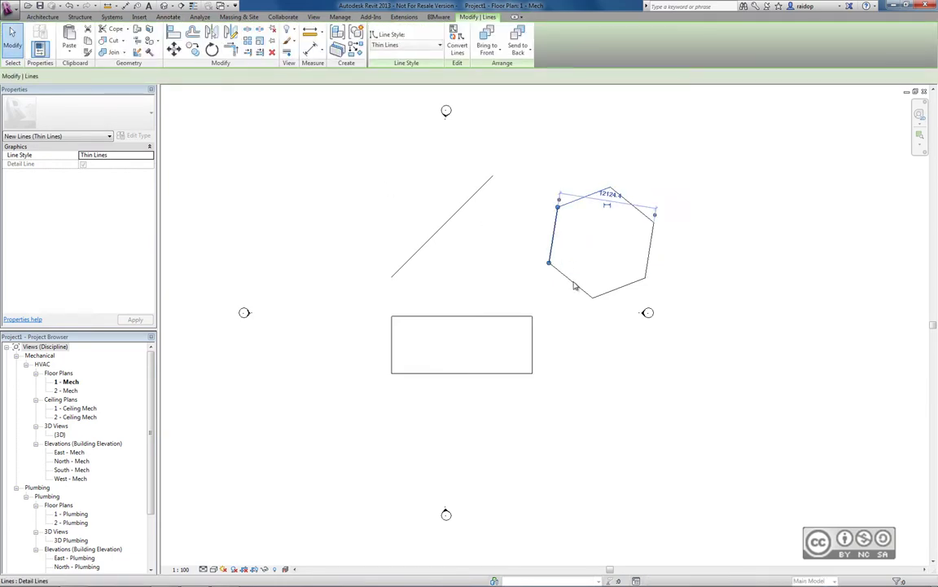
pyautogui.press('Escape')
# Step: Draw a second, circumscribed six-sided polygon further to the right
pyautogui.click(247, 39)
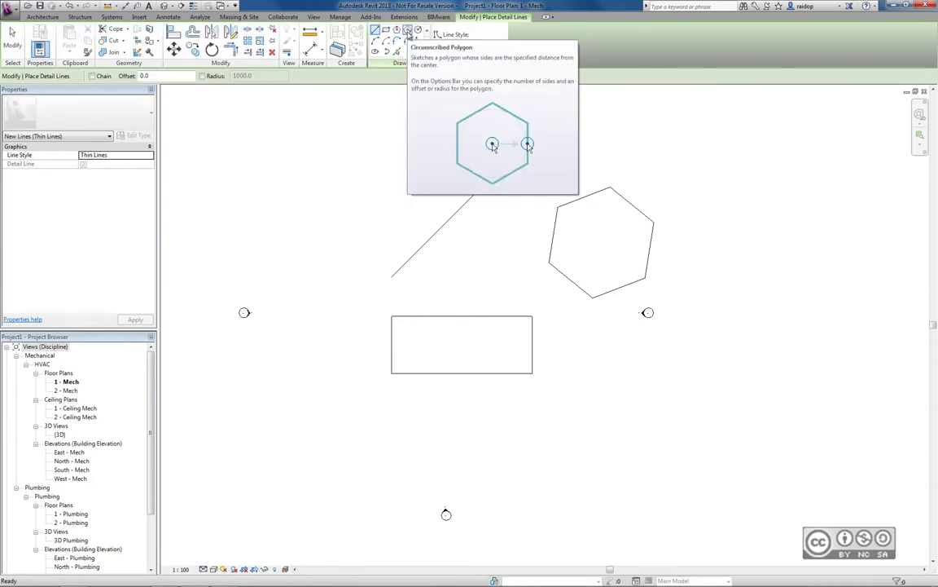
pyautogui.click(408, 32)
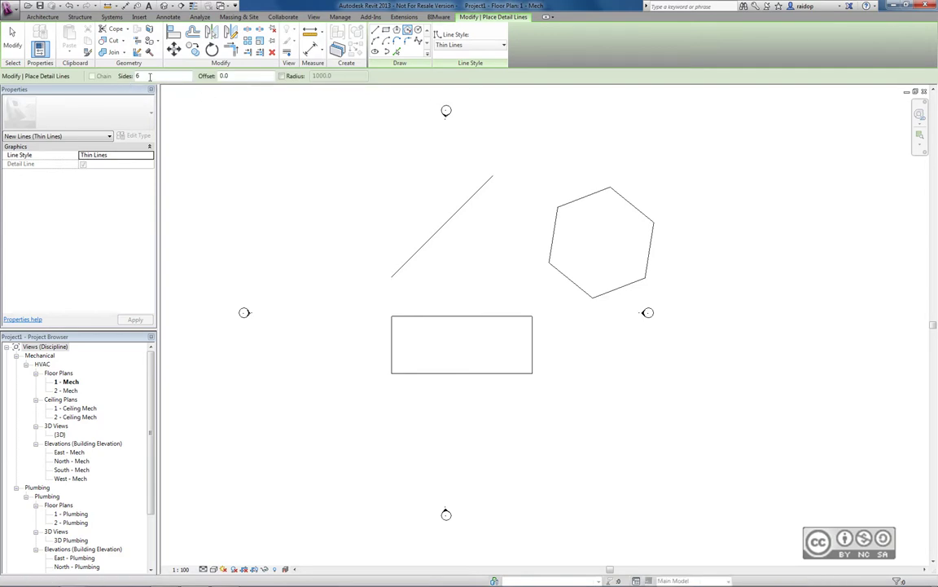
pyautogui.click(772, 252)
pyautogui.click(829, 295)
pyautogui.press('Escape')
pyautogui.press('Escape')
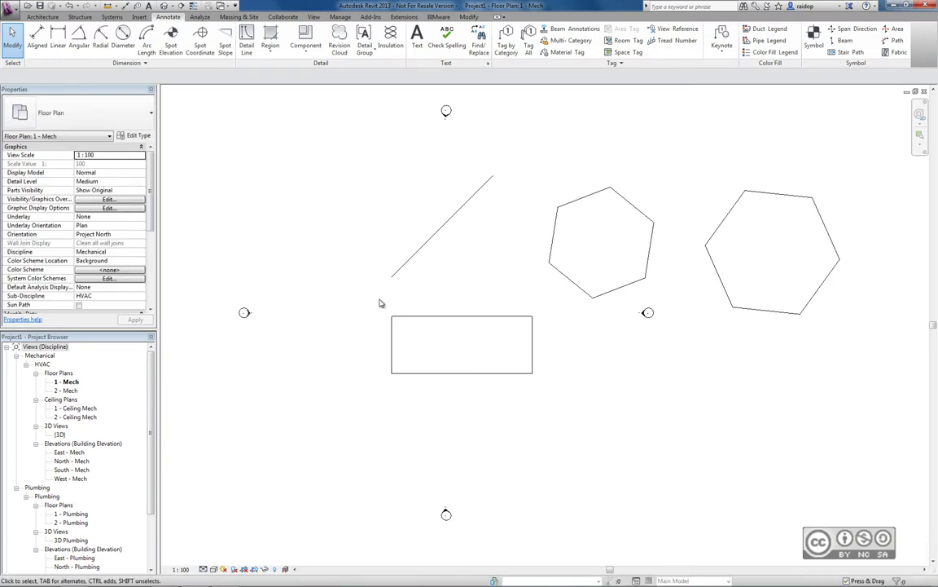
# Step: Drag the rectangle's bottom-right corner outward to reshape it into a trapezoid
pyautogui.moveTo(359, 301); pyautogui.dragTo(559, 399)
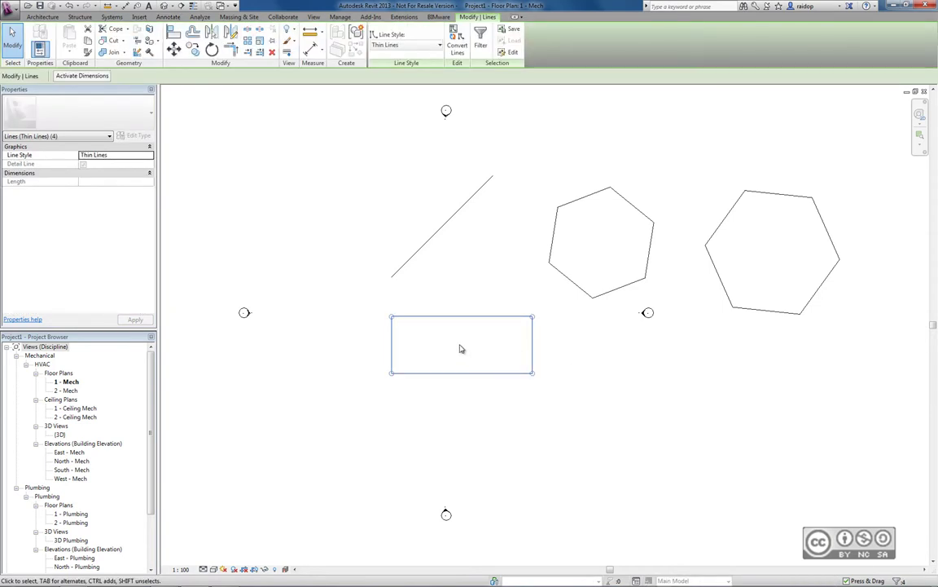
pyautogui.moveTo(534, 374); pyautogui.dragTo(555, 373)
pyautogui.press('Escape')
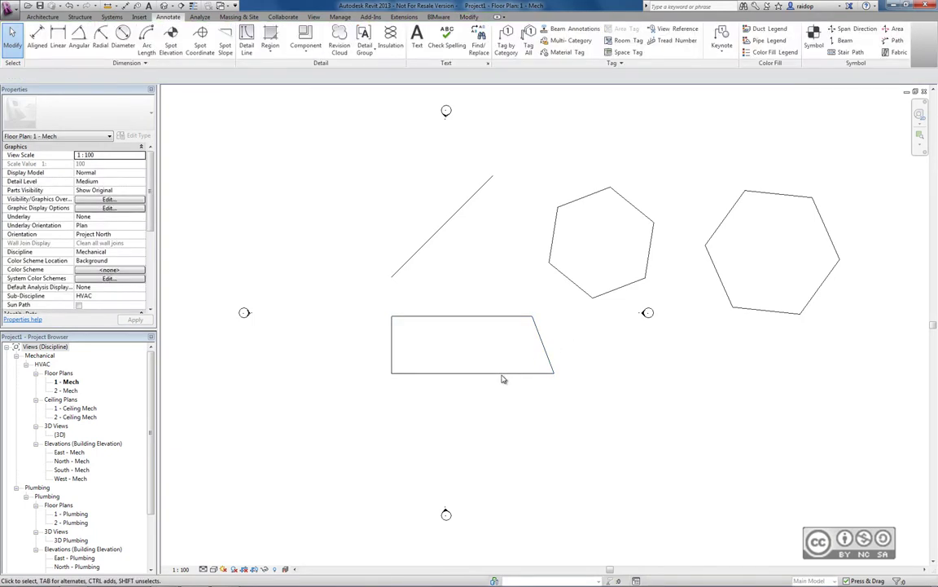
# Step: Shorten the trapezoid's bottom line, undo it, then Tab-select the whole line chain
pyautogui.click(550, 373)
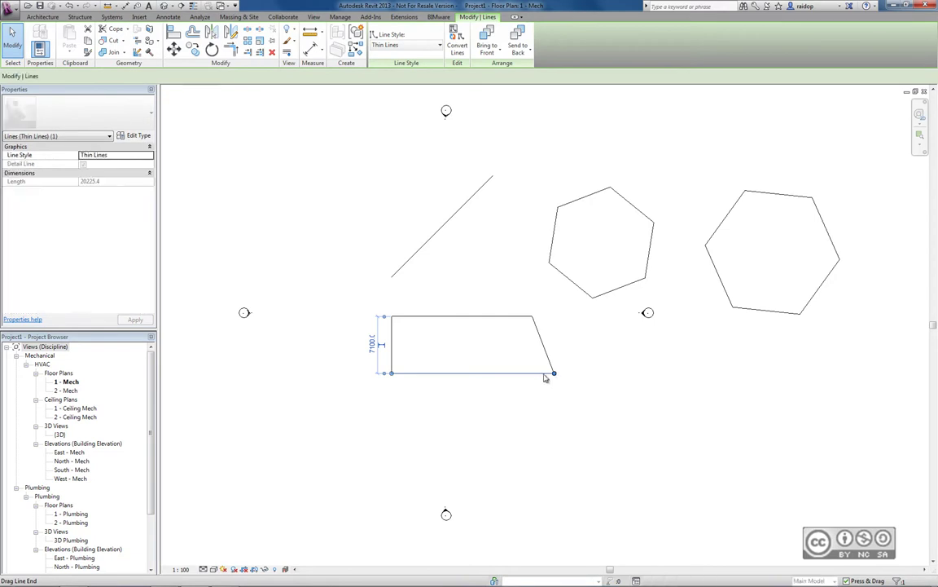
pyautogui.moveTo(555, 374); pyautogui.dragTo(520, 373)
pyautogui.press('Escape')
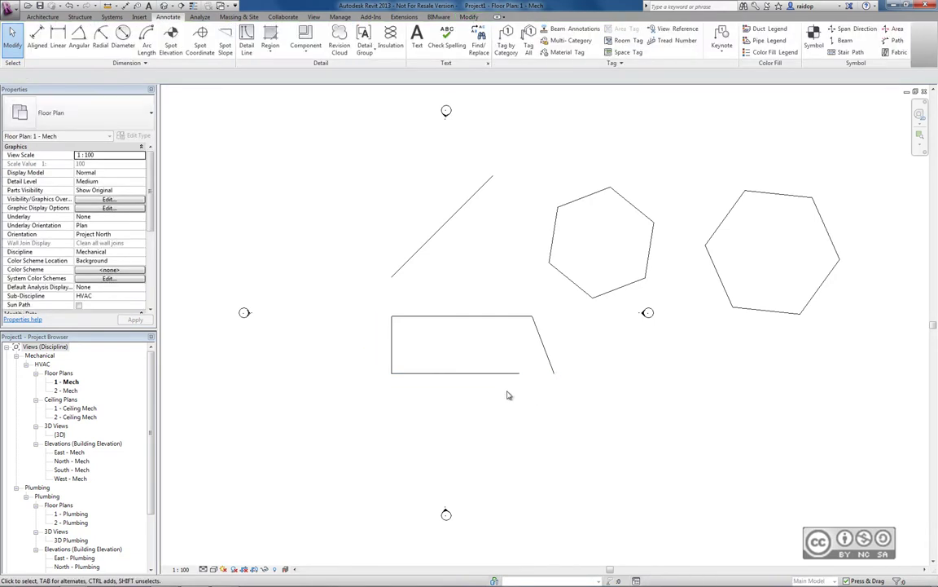
pyautogui.hotkey('ctrl', 'z')
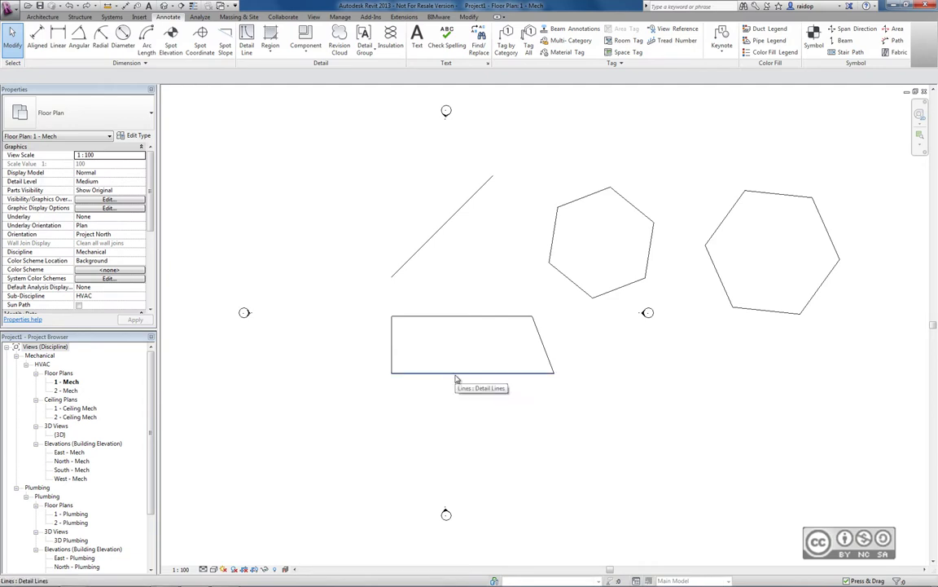
pyautogui.press('Tab')
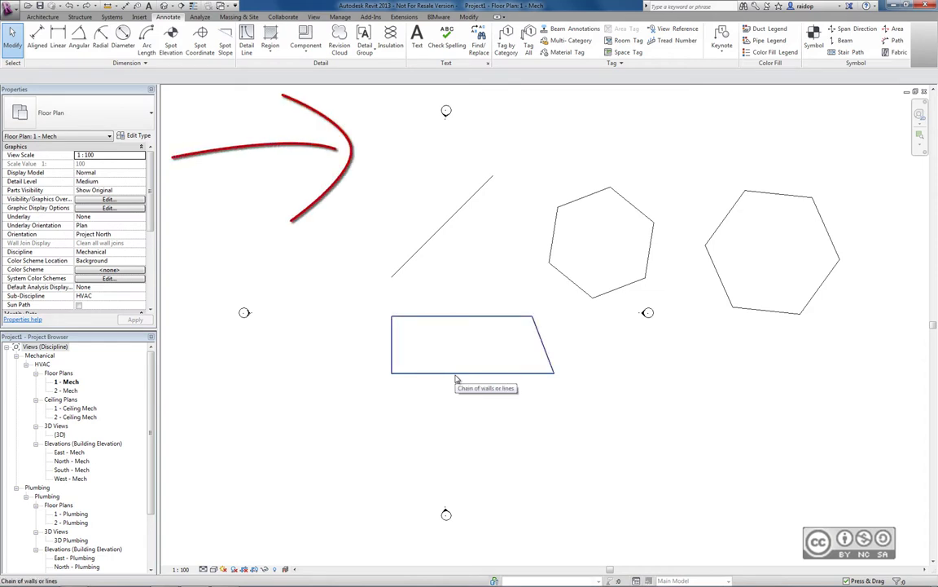
pyautogui.click(456, 377)
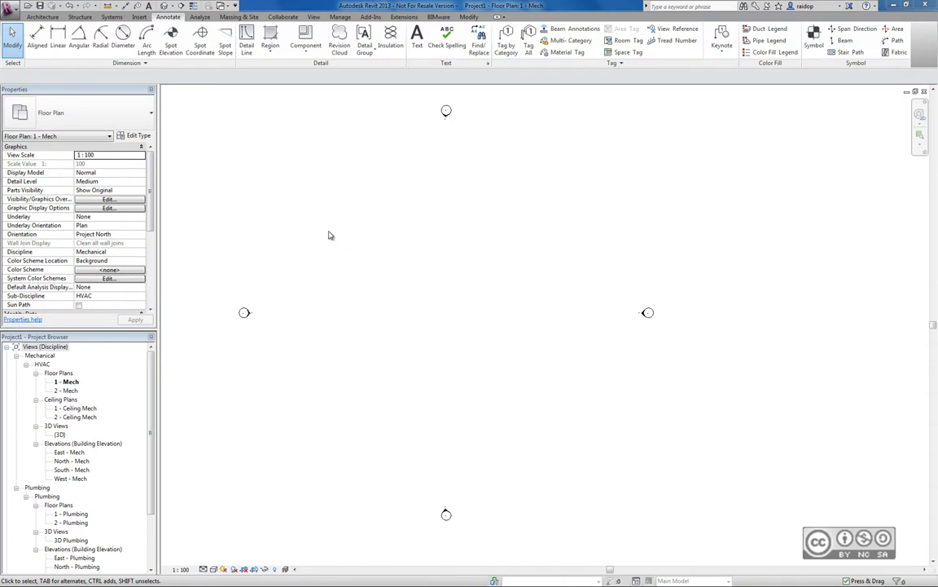
# Step: Restart the Detail Line command with the DL shortcut
pyautogui.press('d')
pyautogui.press('l')
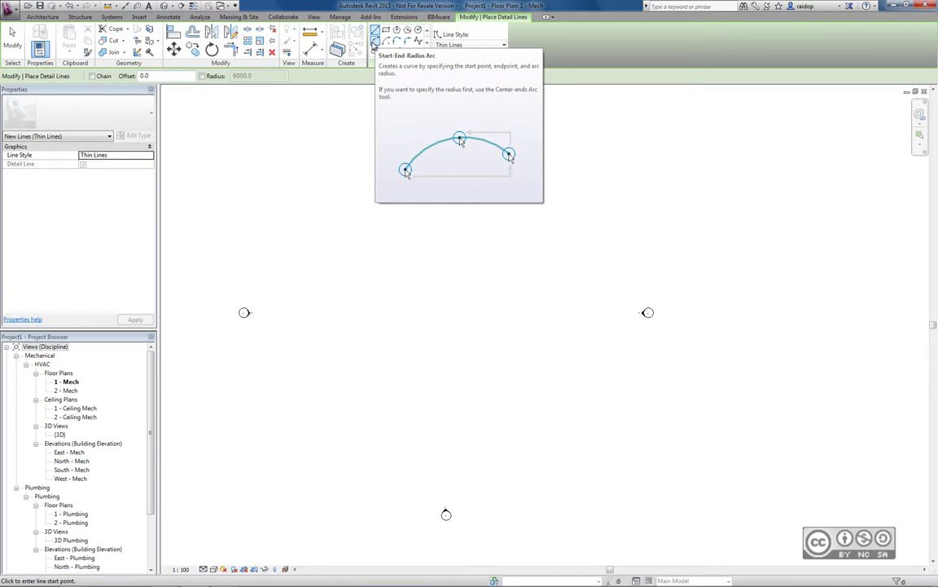
# Step: Draw a start-end-radius detail arc, then set its radius to 6000 and angle to 250°
pyautogui.click(374, 41)
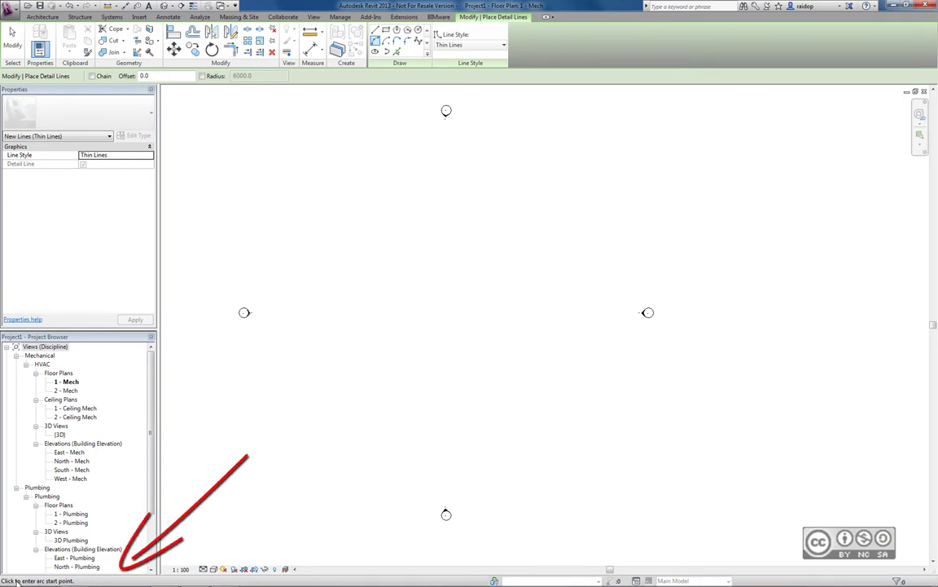
pyautogui.click(446, 246)
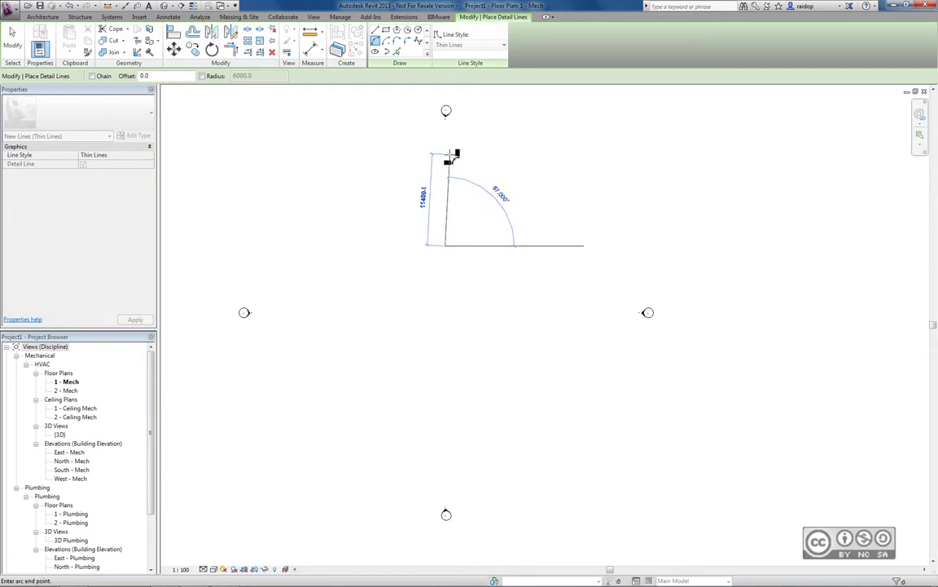
pyautogui.click(452, 152)
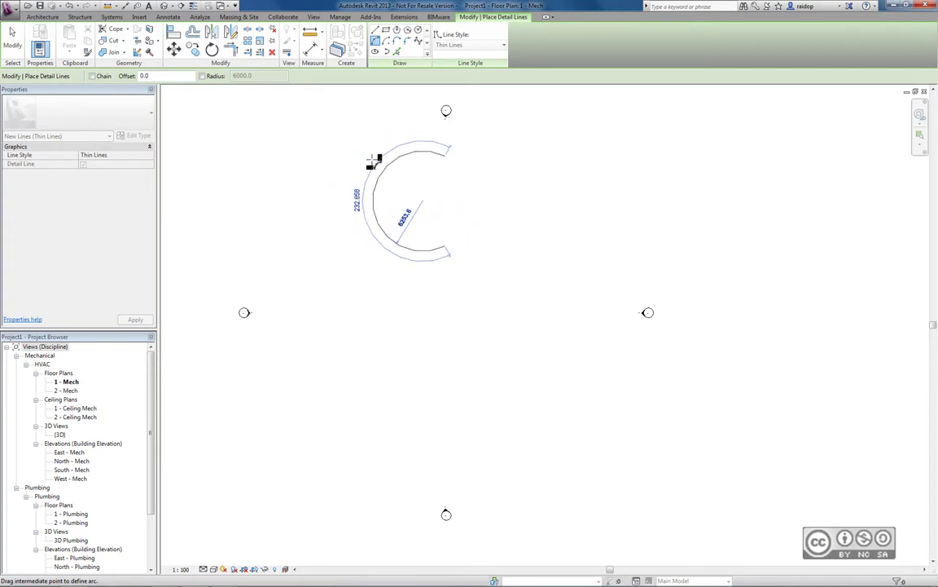
pyautogui.click(389, 167)
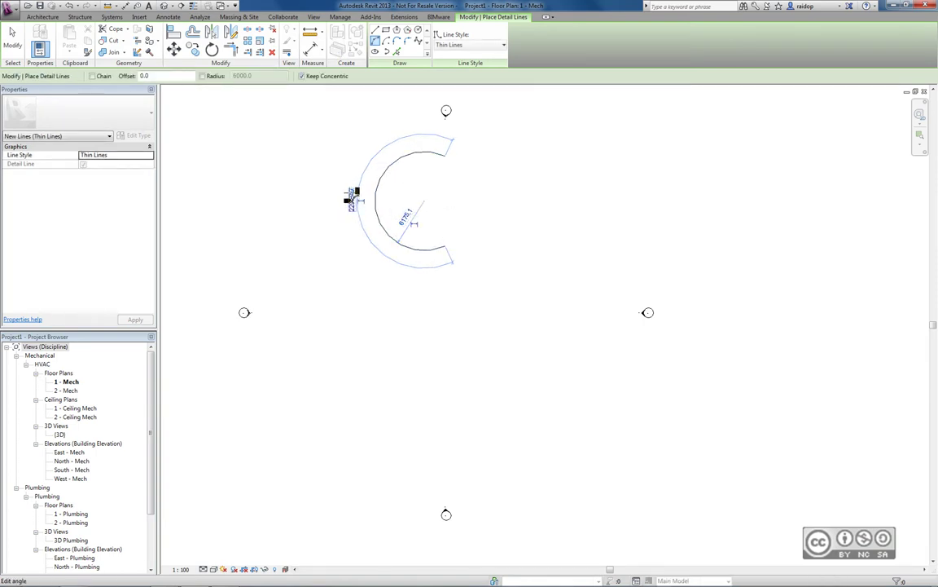
pyautogui.click(408, 217)
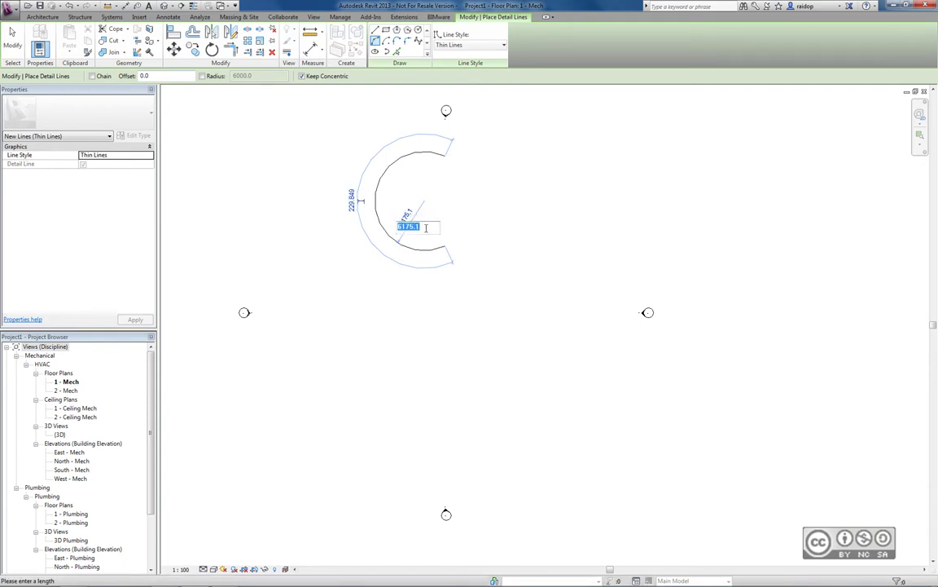
pyautogui.write('6000')
pyautogui.press('Return')
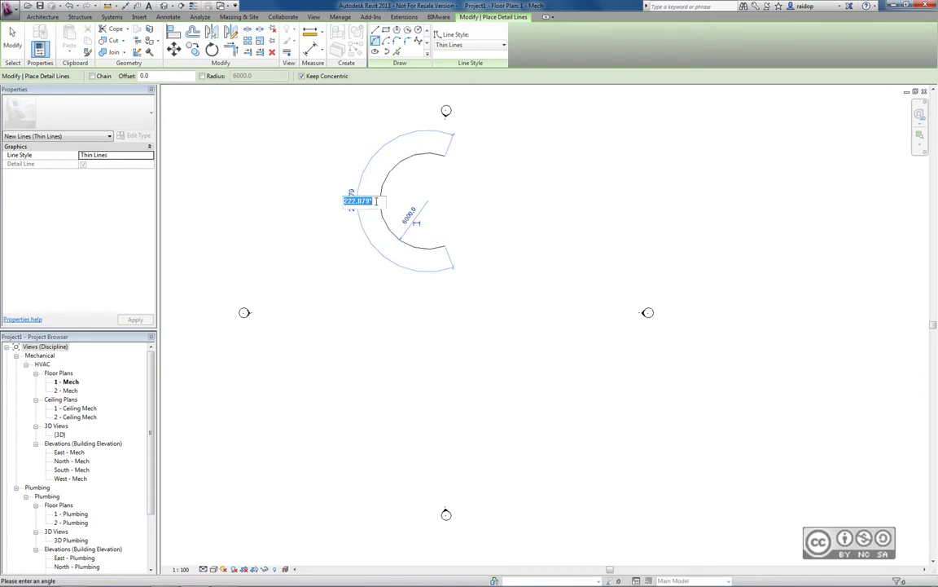
pyautogui.write('250')
pyautogui.press('Return')
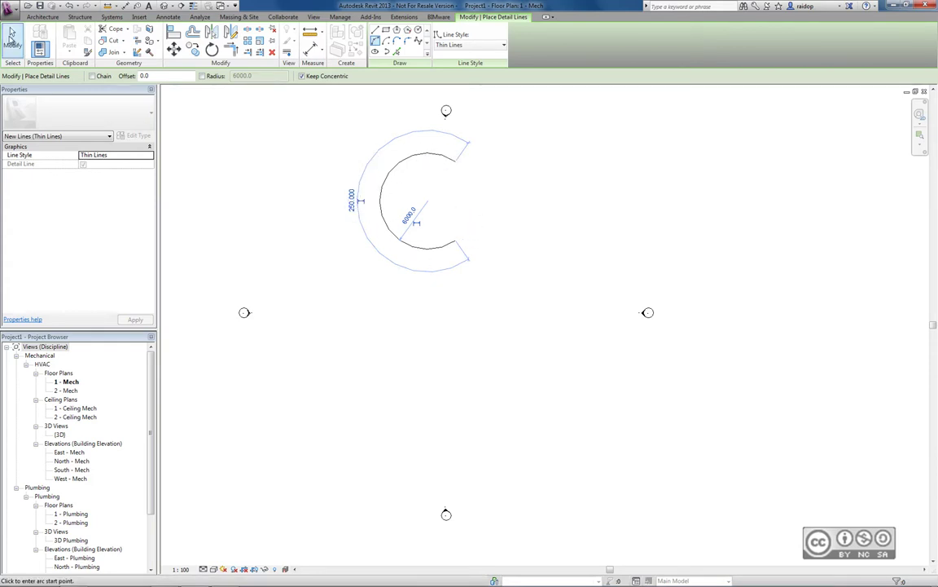
pyautogui.click(12, 34)
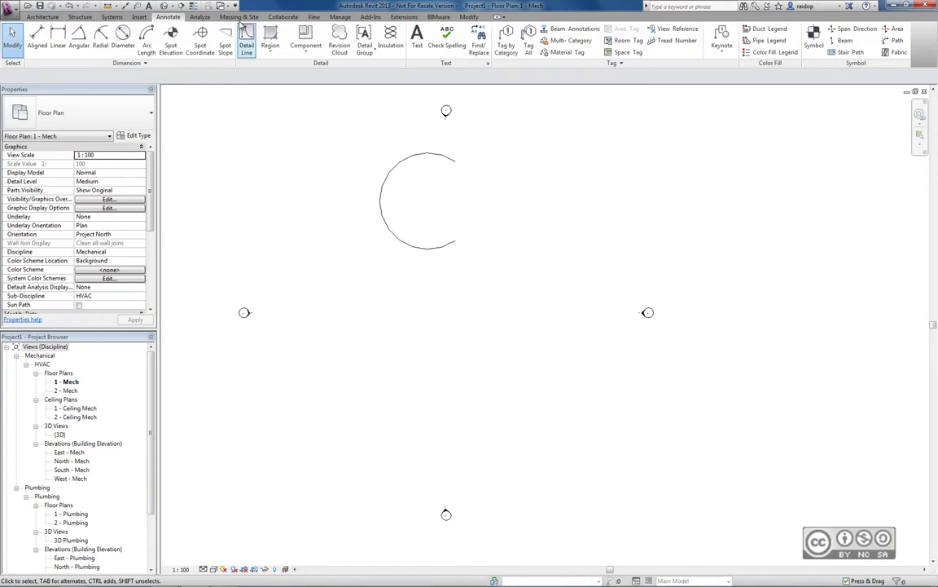
# Step: Draw a center-ends detail arc of radius 5000 to the right of the first arc
pyautogui.click(246, 40)
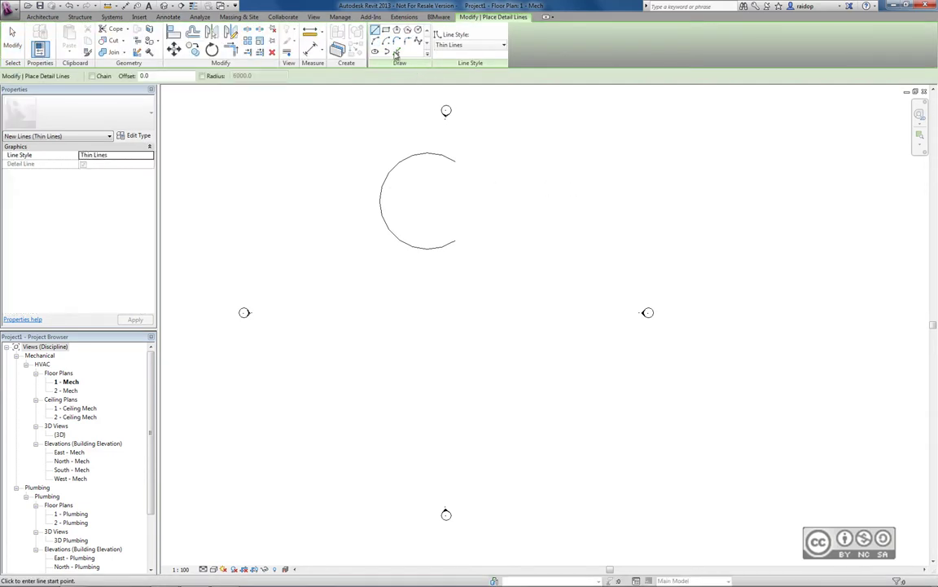
pyautogui.click(387, 41)
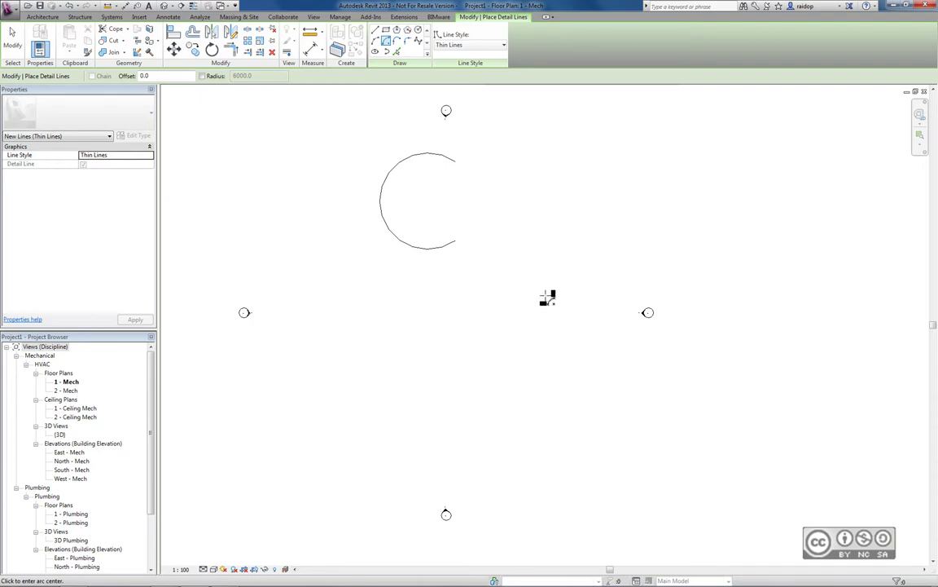
pyautogui.click(587, 301)
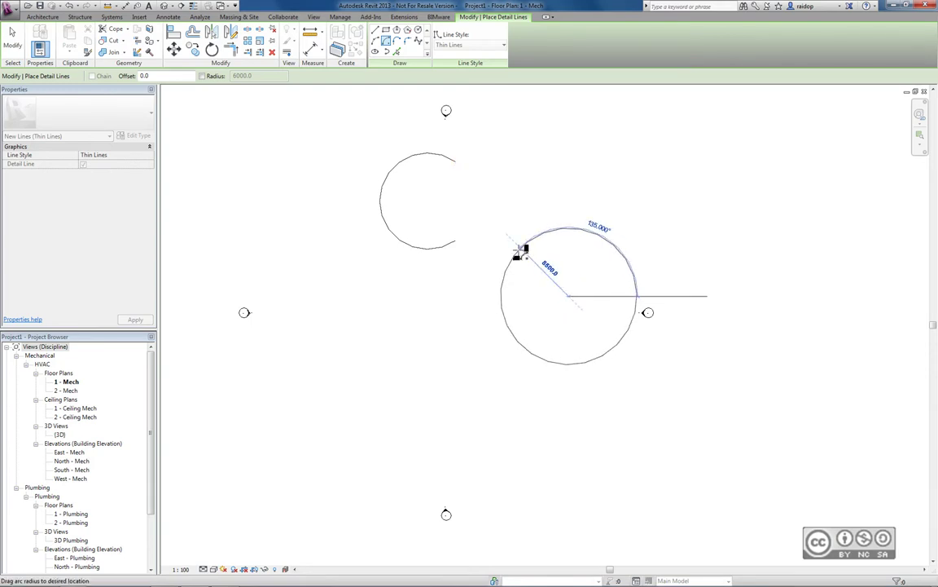
pyautogui.write('5000')
pyautogui.press('Return')
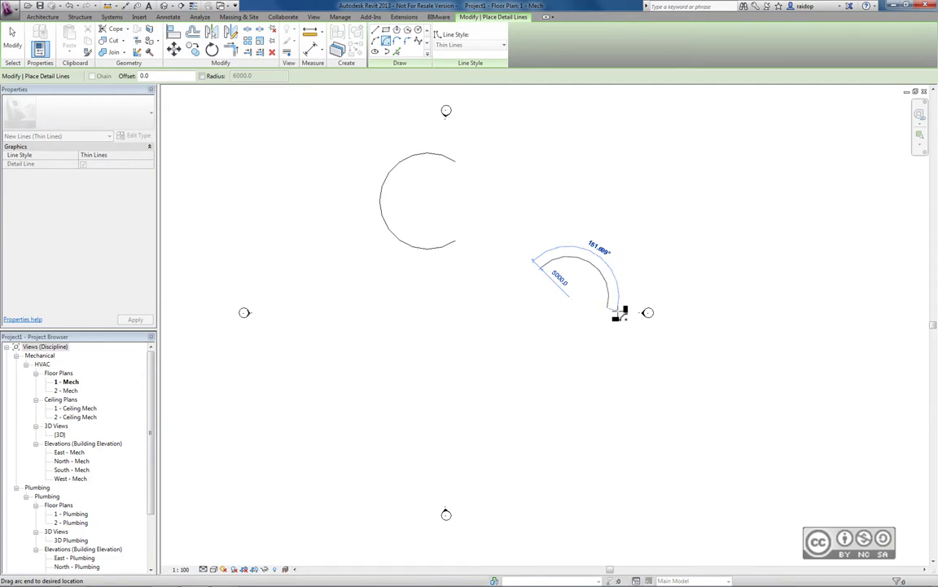
pyautogui.click(613, 315)
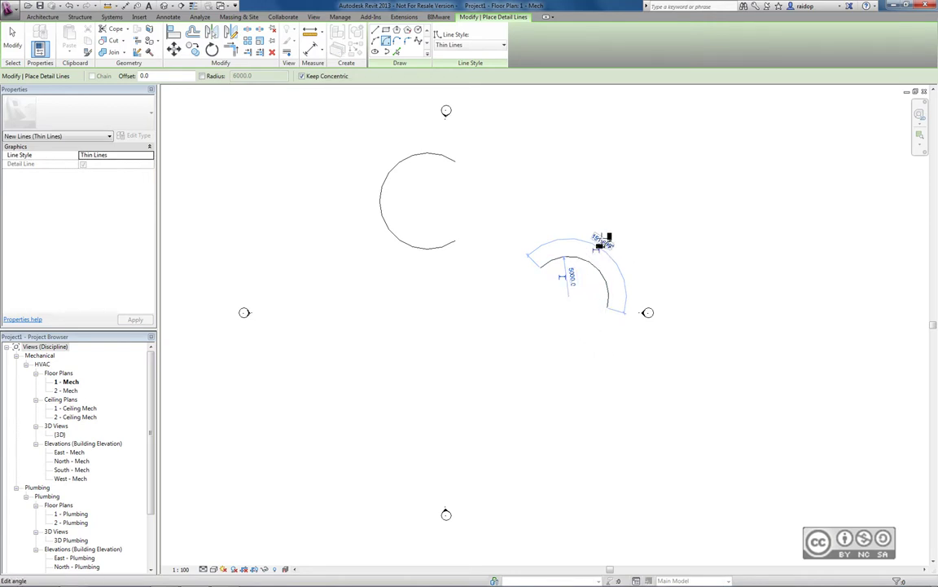
pyautogui.click(12, 41)
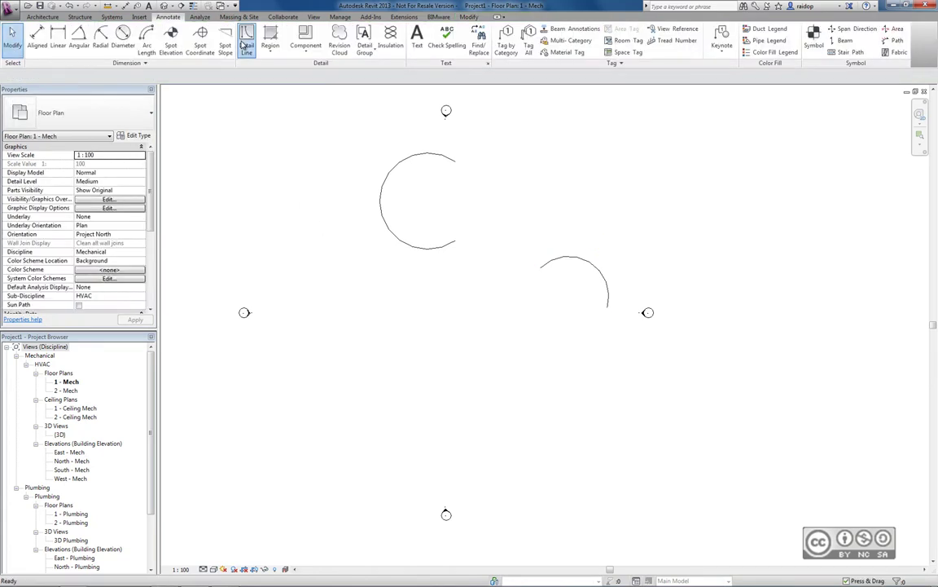
pyautogui.click(244, 41)
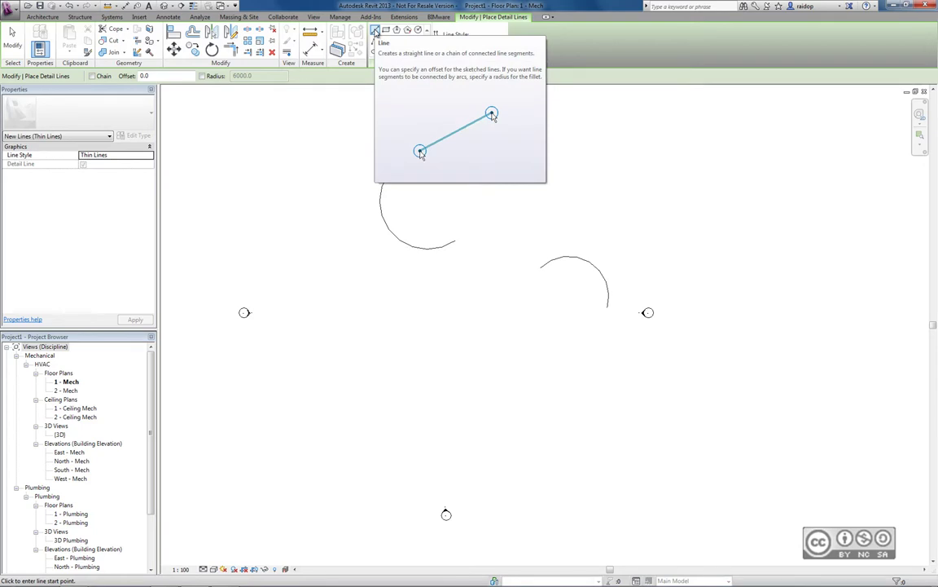
# Step: Draw a short diagonal detail line toward the lower left, below the two arcs
pyautogui.click(320, 414)
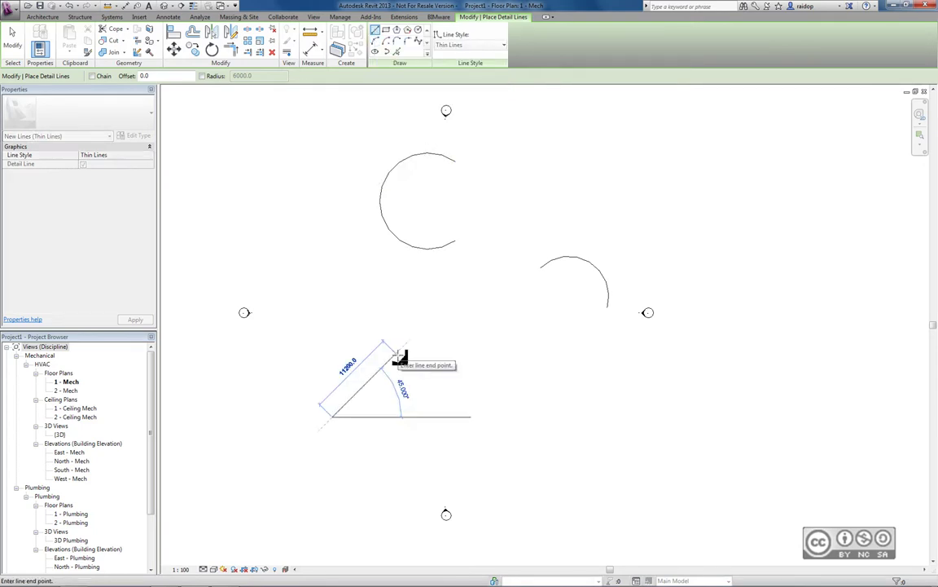
pyautogui.click(12, 32)
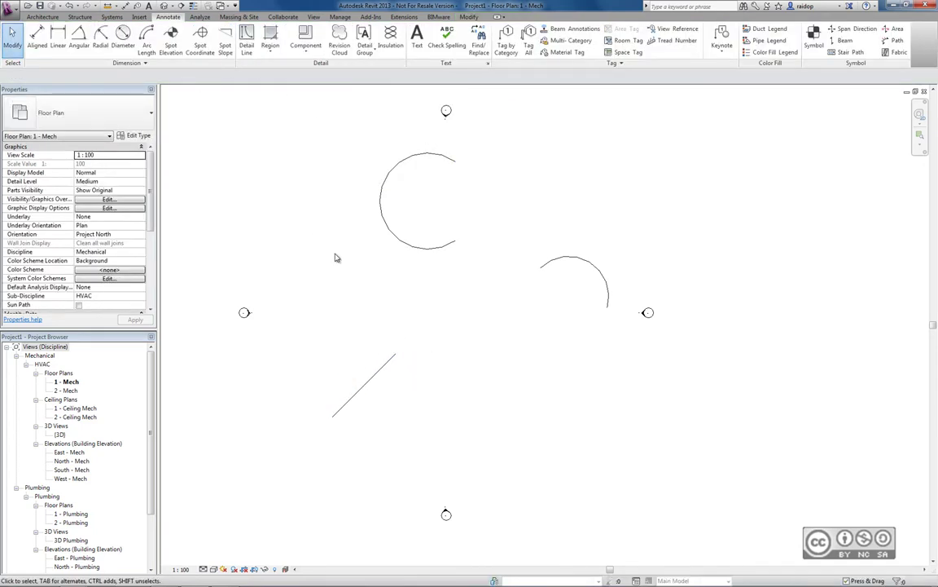
pyautogui.press('d')
pyautogui.press('l')
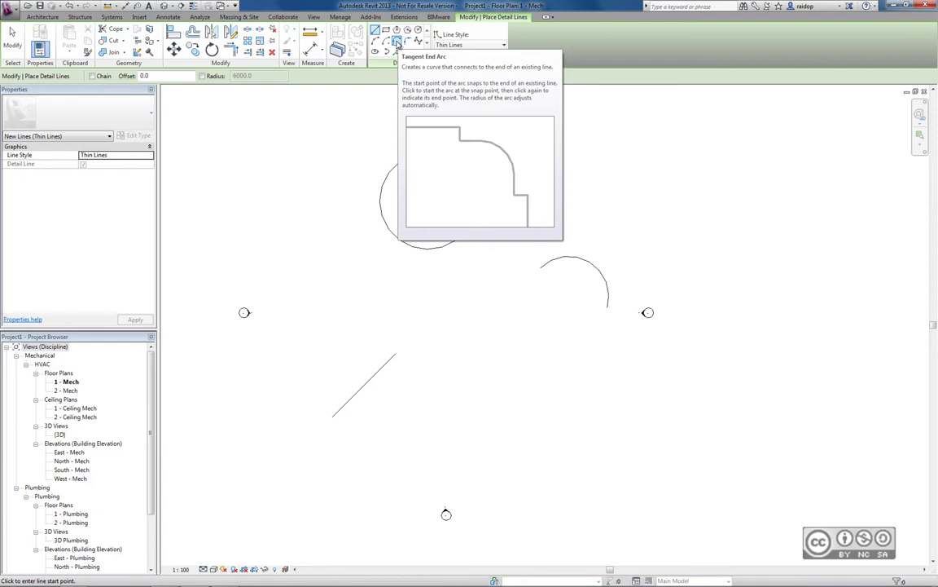
# Step: Draw a tangent end arc from the diagonal line's upper end with a 10000 radius
pyautogui.click(397, 42)
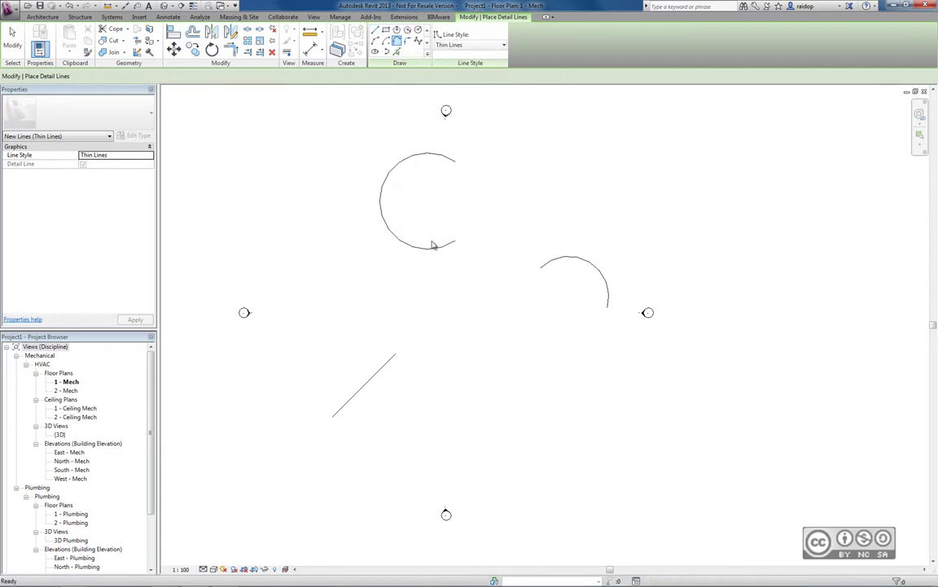
pyautogui.click(394, 356)
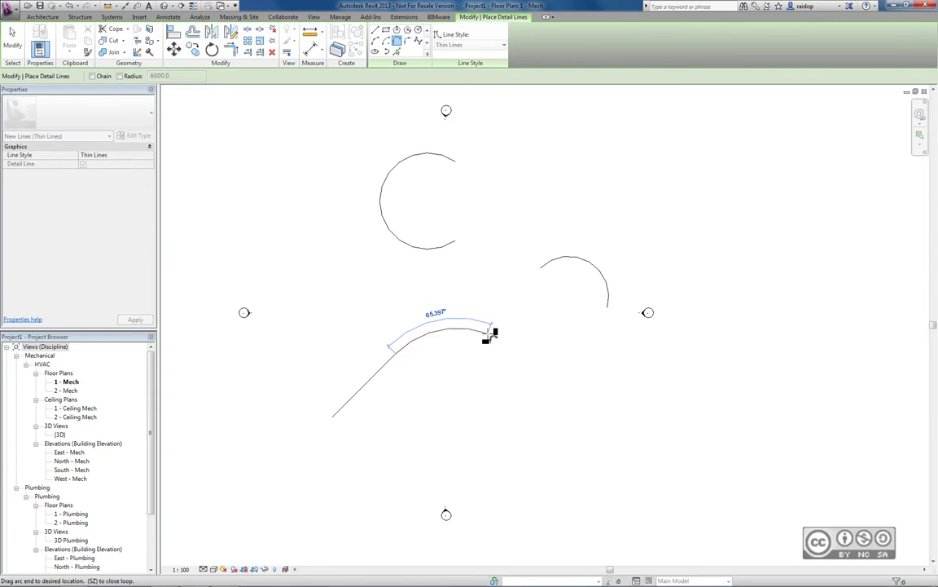
pyautogui.click(489, 332)
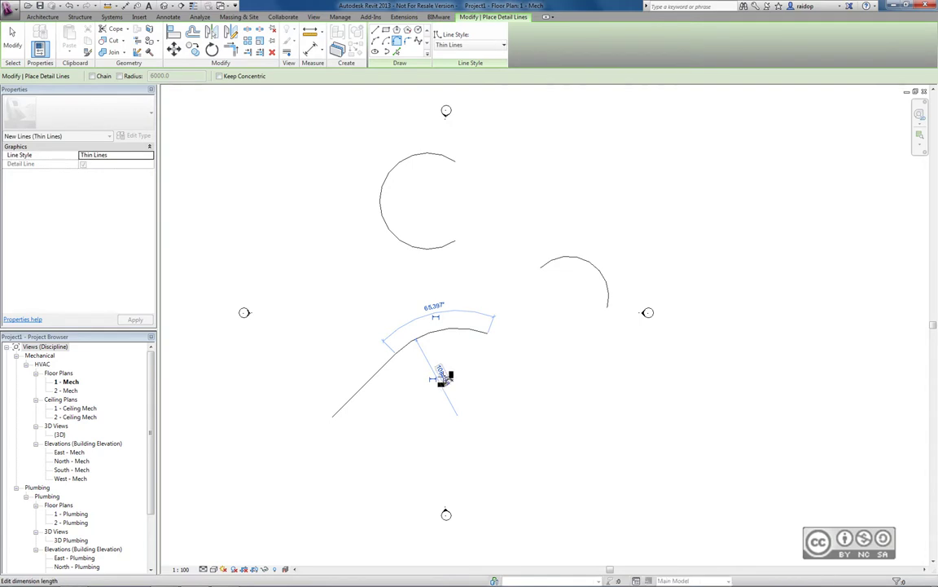
pyautogui.click(444, 377)
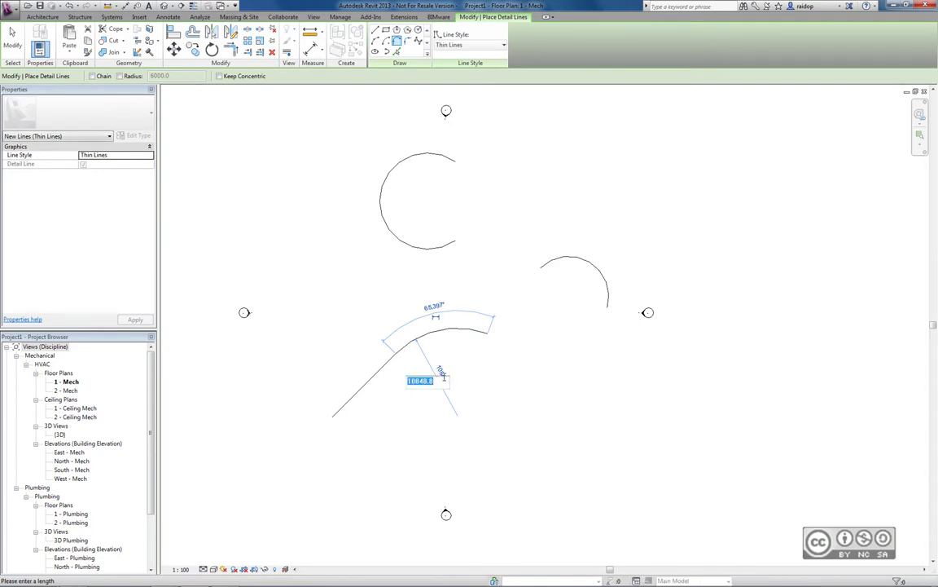
pyautogui.write('10000')
pyautogui.press('Return')
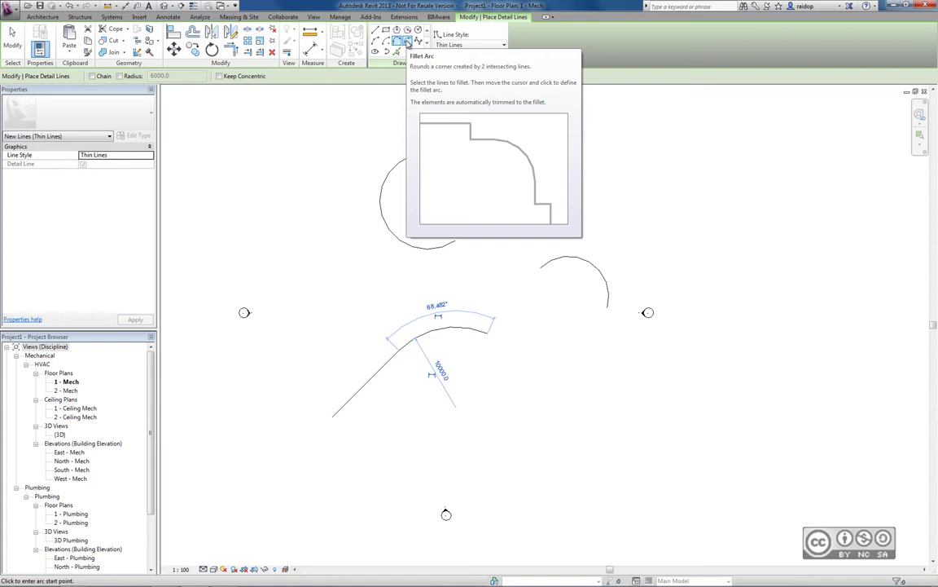
# Step: Draw an L-shaped pair of lines at the upper right and fillet their corner with a 5000 radius
pyautogui.click(374, 29)
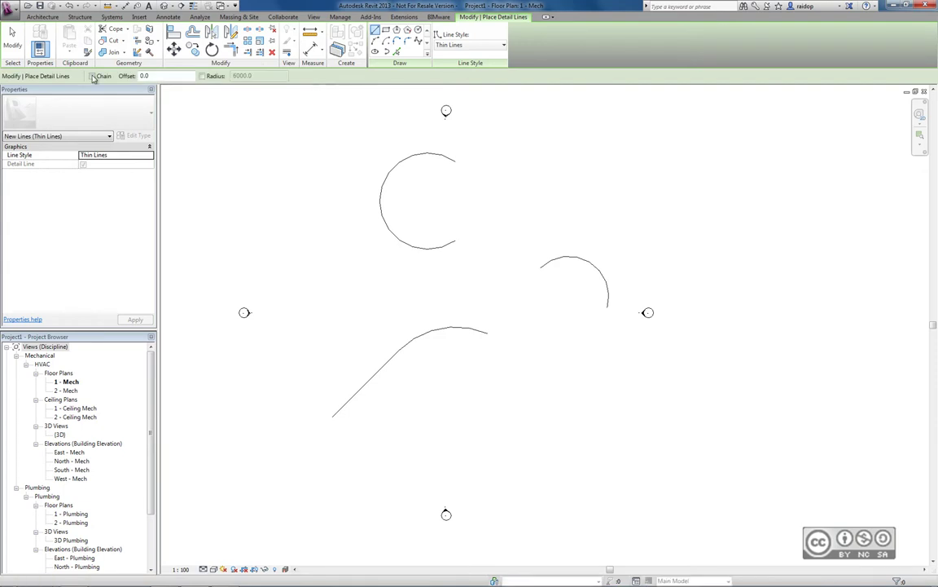
pyautogui.click(703, 154)
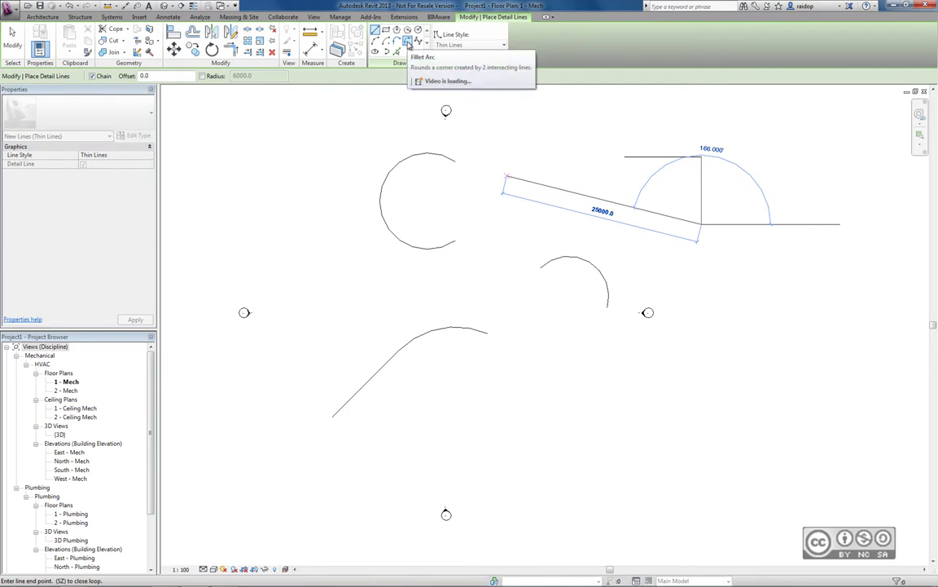
pyautogui.click(407, 43)
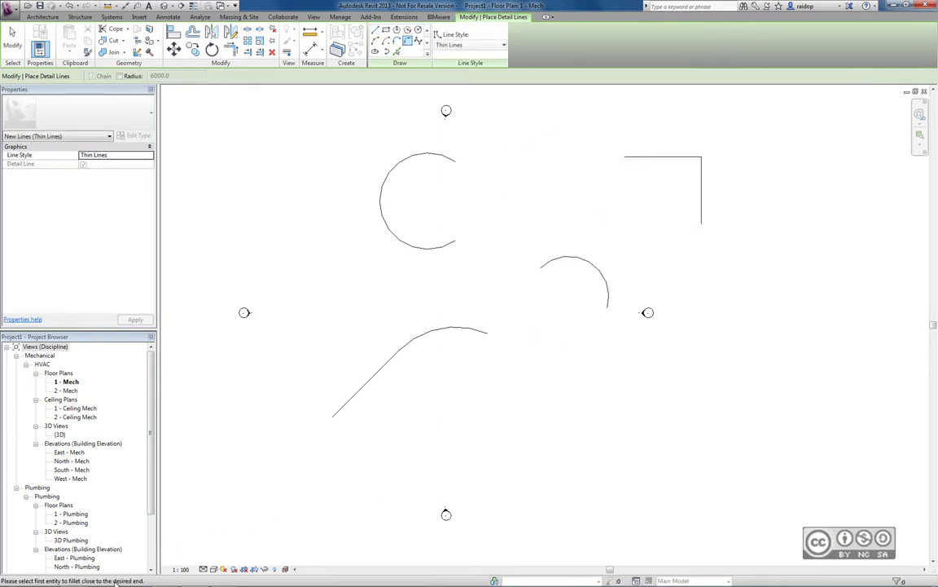
pyautogui.click(689, 157)
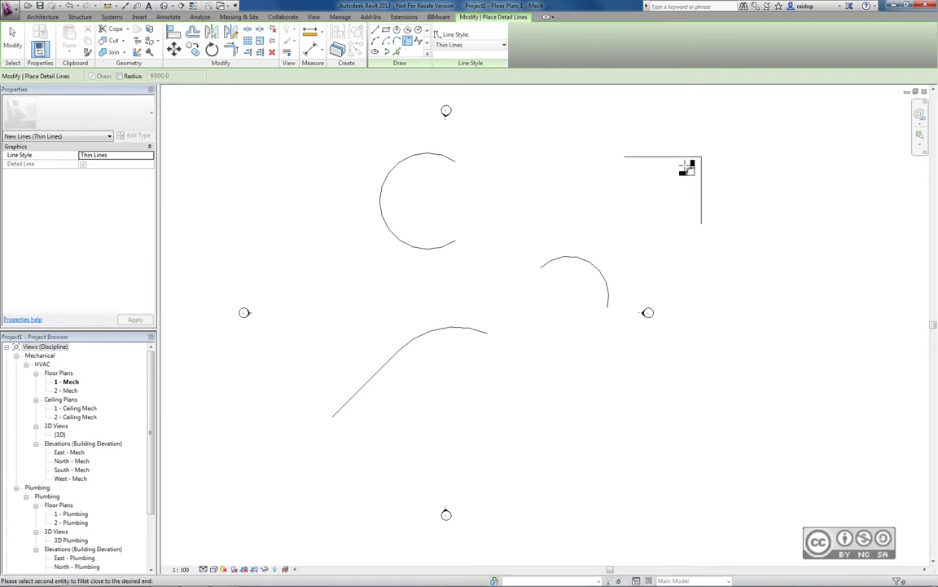
pyautogui.click(702, 171)
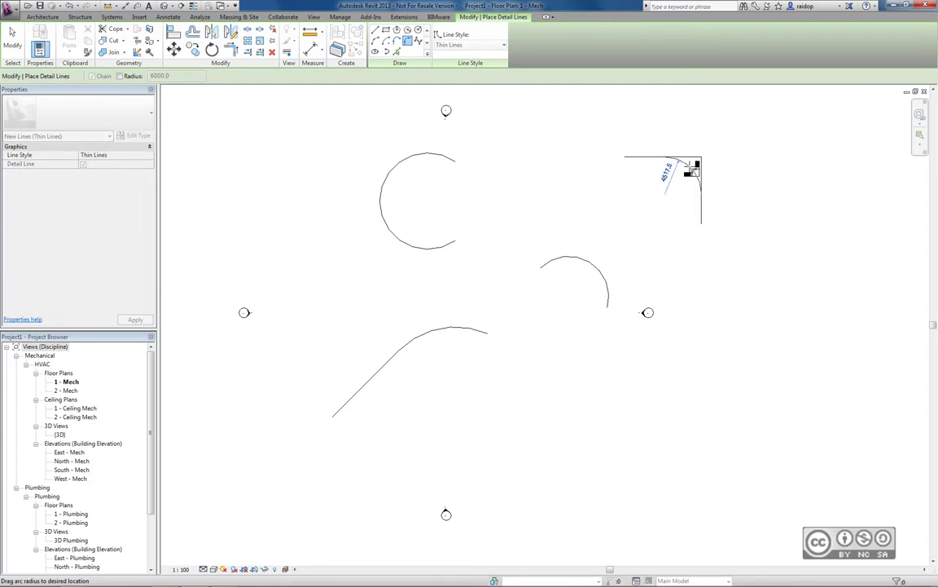
pyautogui.click(691, 169)
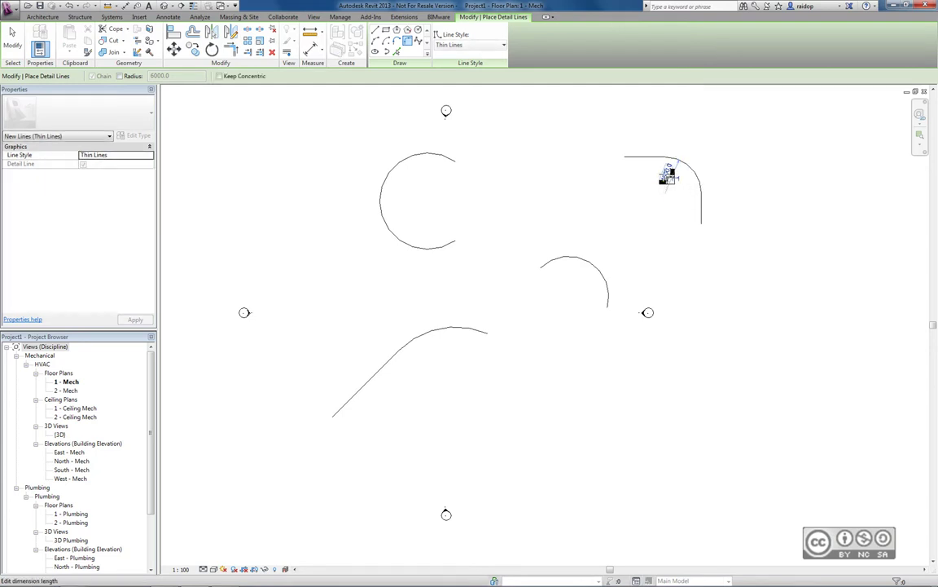
pyautogui.click(666, 174)
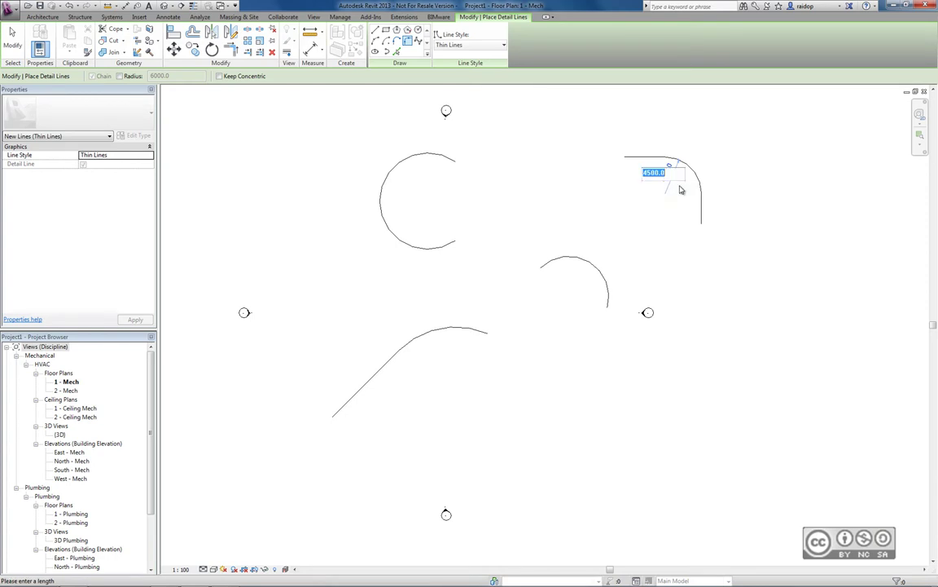
pyautogui.write('5')
pyautogui.press('Return')
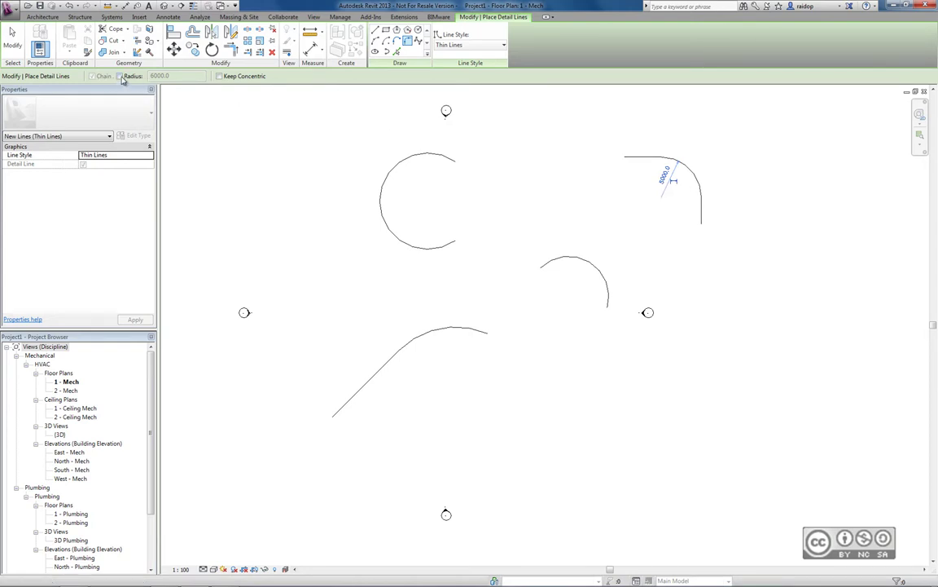
pyautogui.click(374, 29)
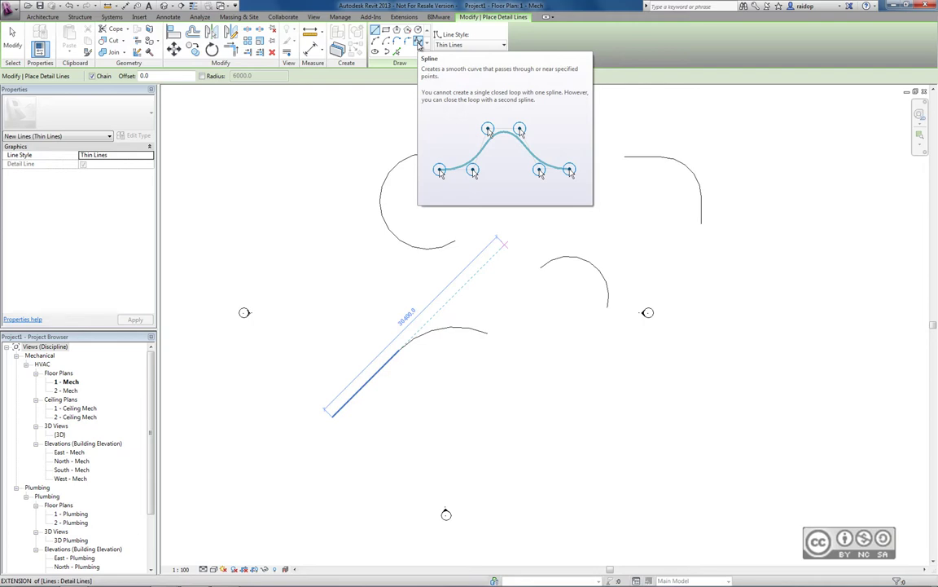
# Step: Draw an S-curved spline from below the plan centre, bending down toward the right
pyautogui.click(418, 41)
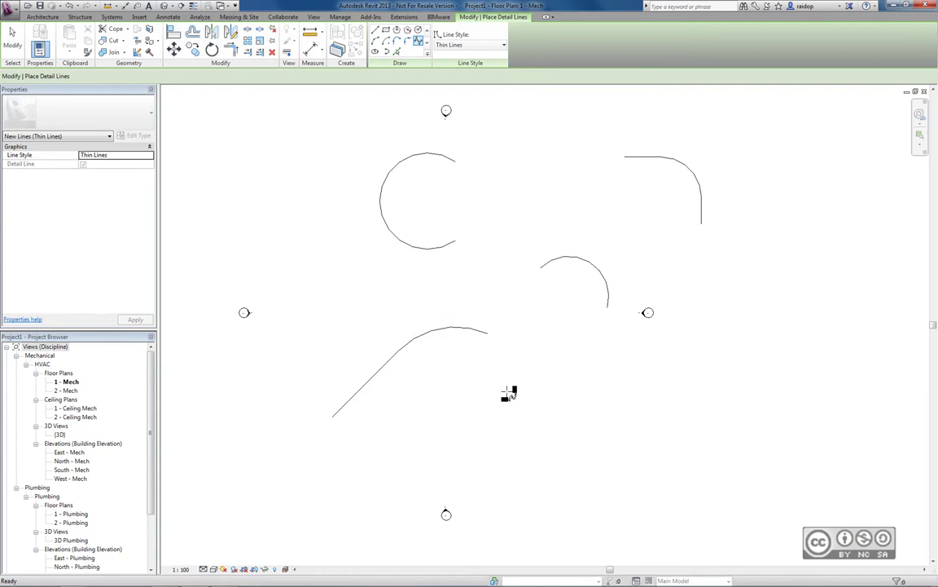
pyautogui.click(478, 463)
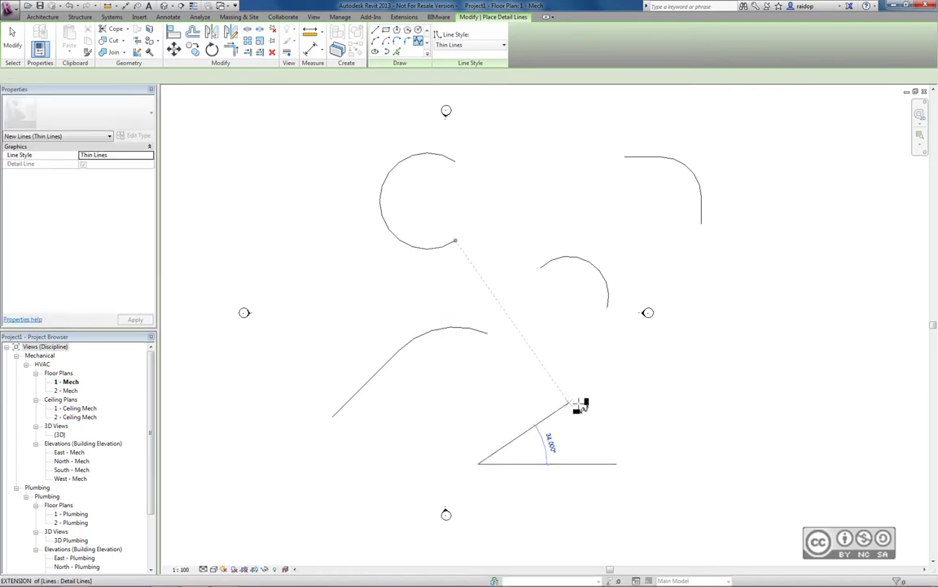
pyautogui.click(578, 403)
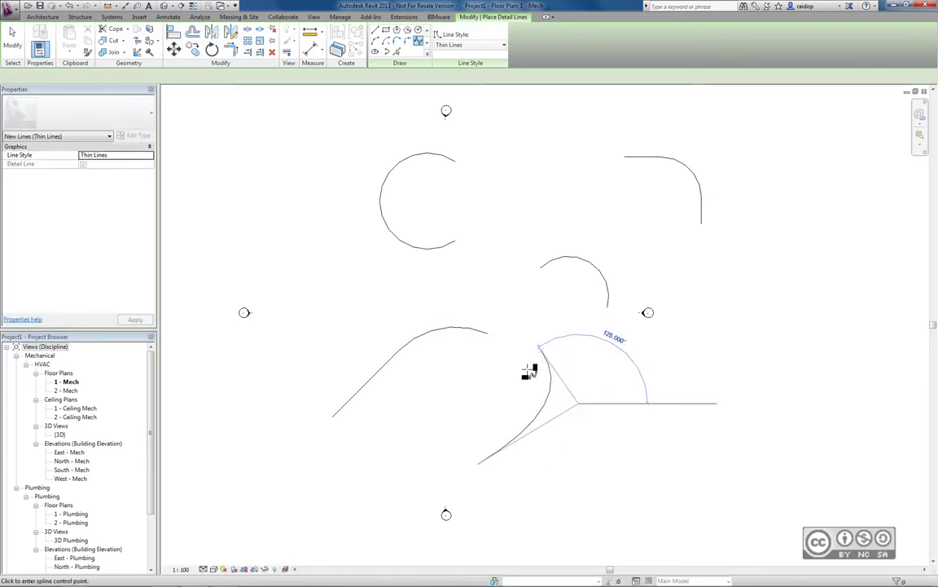
pyautogui.click(538, 370)
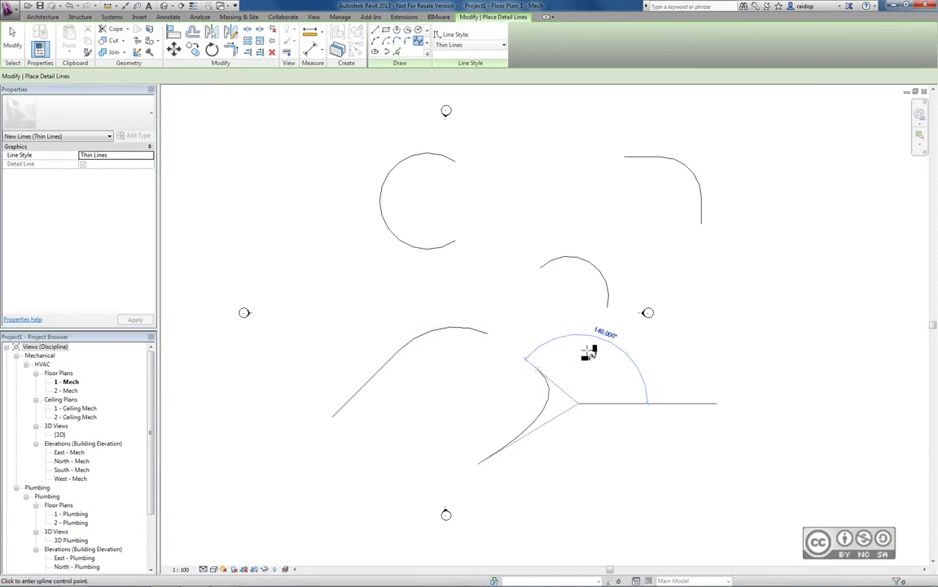
pyautogui.click(624, 336)
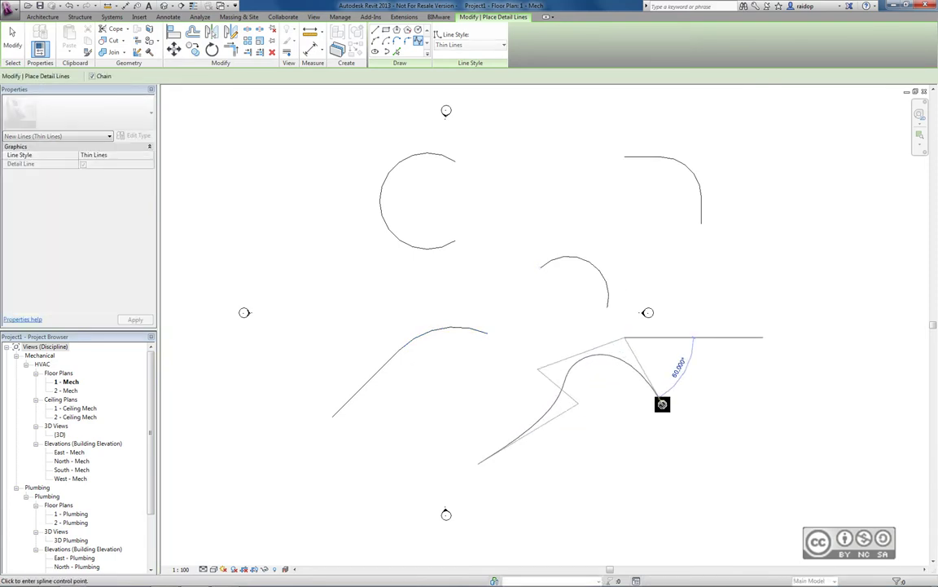
pyautogui.click(664, 405)
pyautogui.click(10, 45)
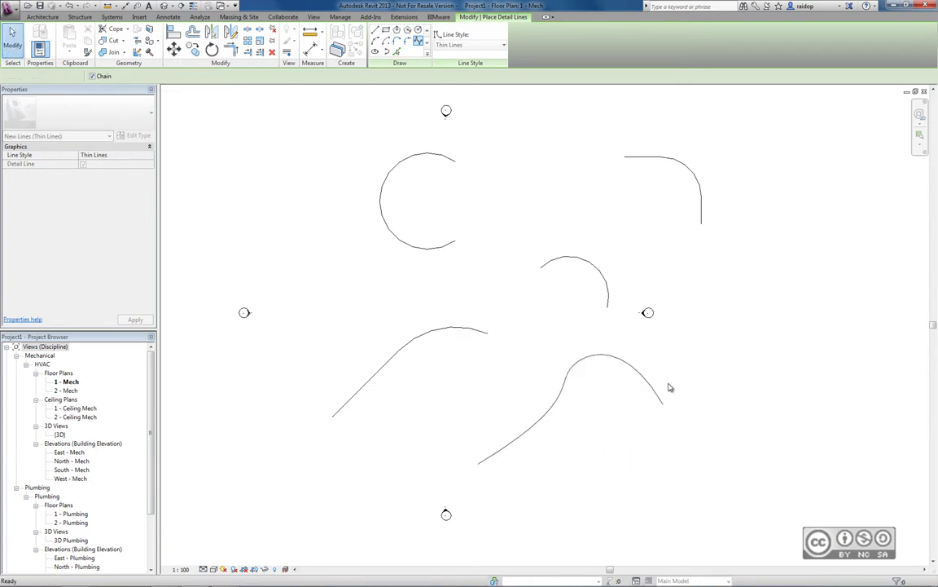
pyautogui.click(629, 367)
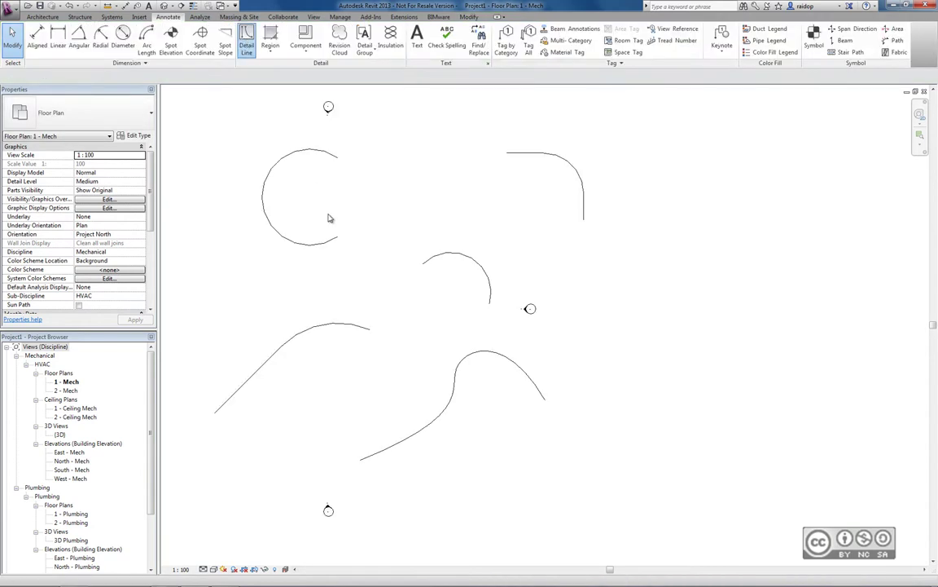
# Step: Draw a full upright ellipse on the right side of the plan
pyautogui.press('d')
pyautogui.press('l')
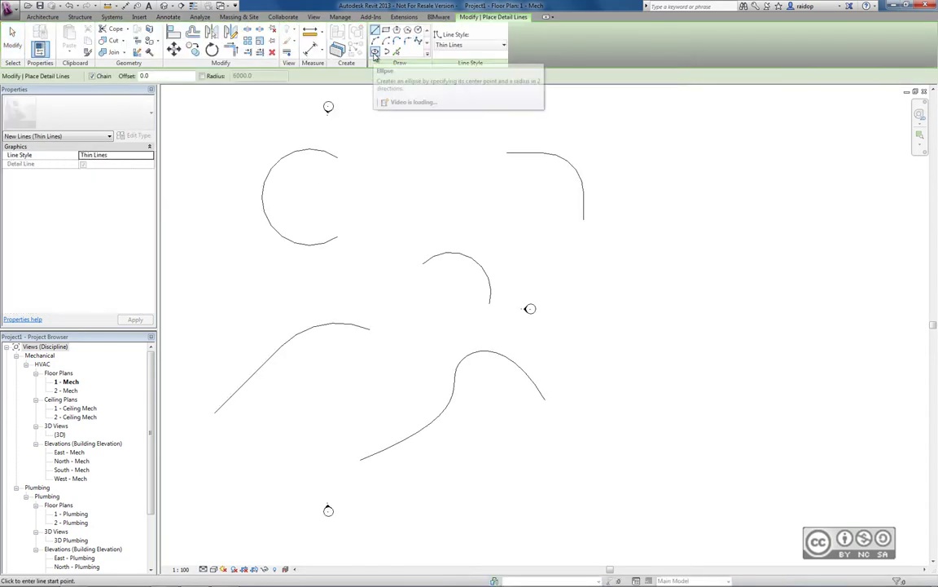
pyautogui.click(375, 53)
pyautogui.click(375, 53)
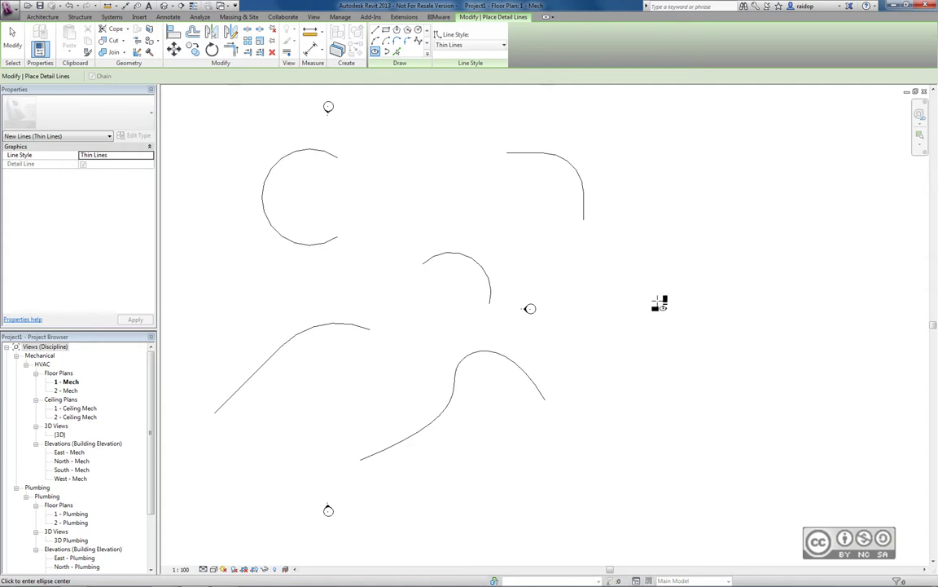
pyautogui.click(657, 300)
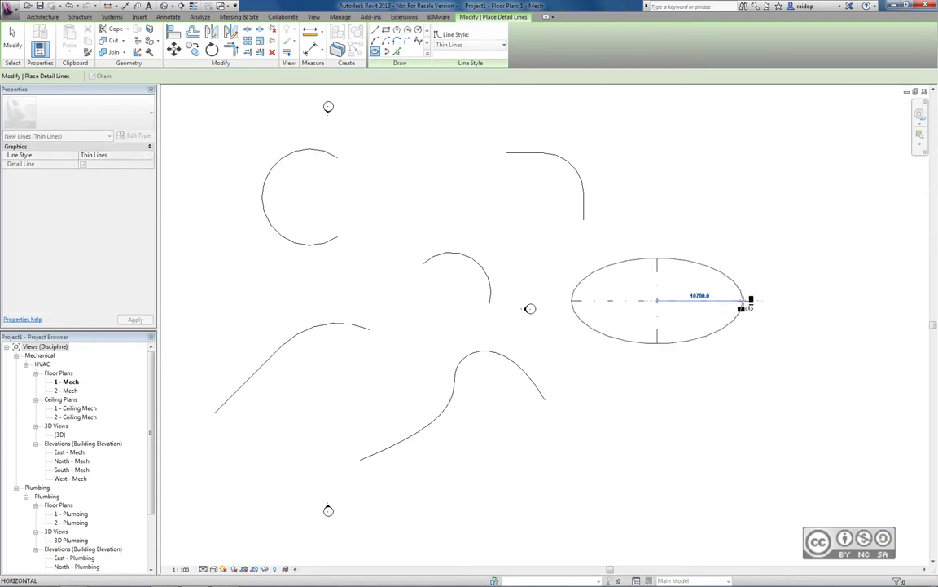
pyautogui.click(743, 301)
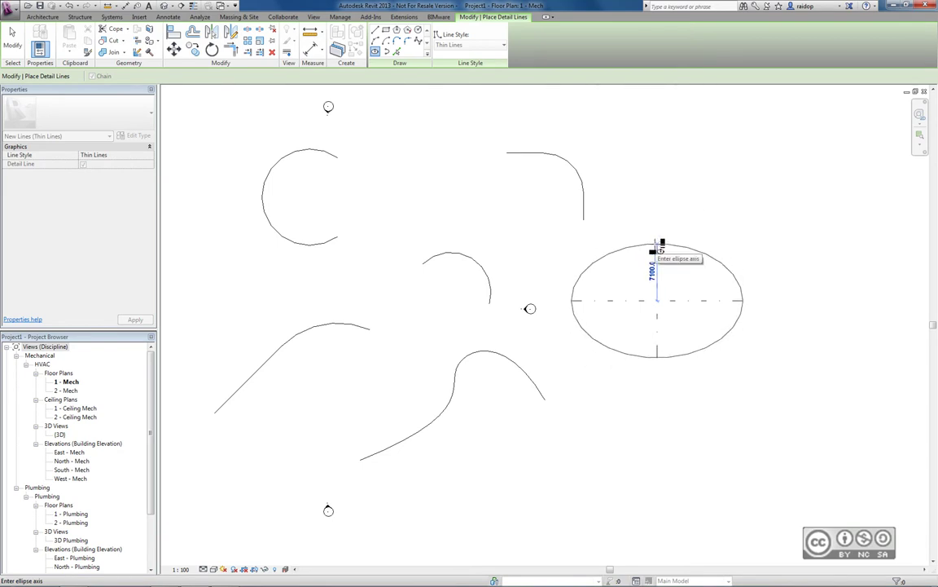
pyautogui.click(663, 244)
# Step: Change the ellipse's horizontal radius to 5000
pyautogui.press('Escape')
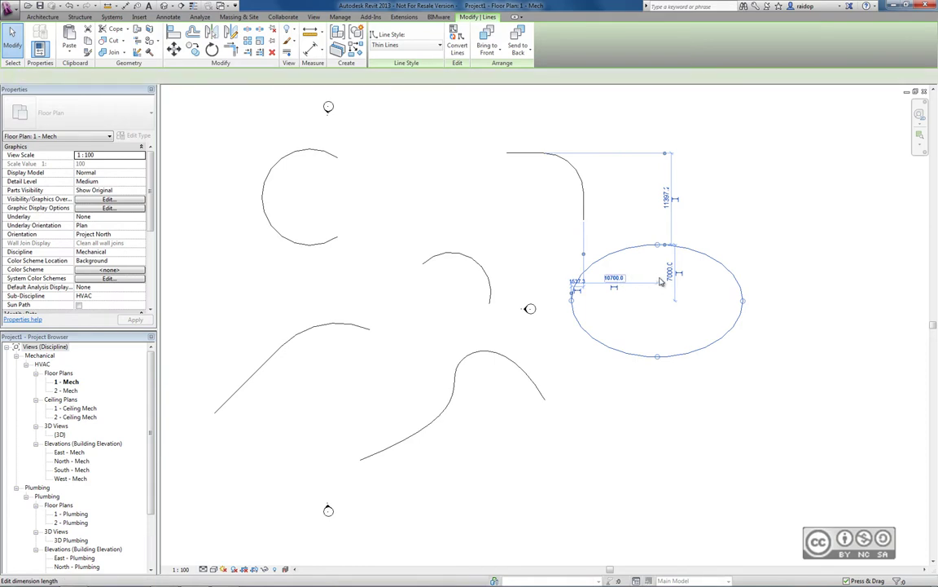
pyautogui.click(613, 278)
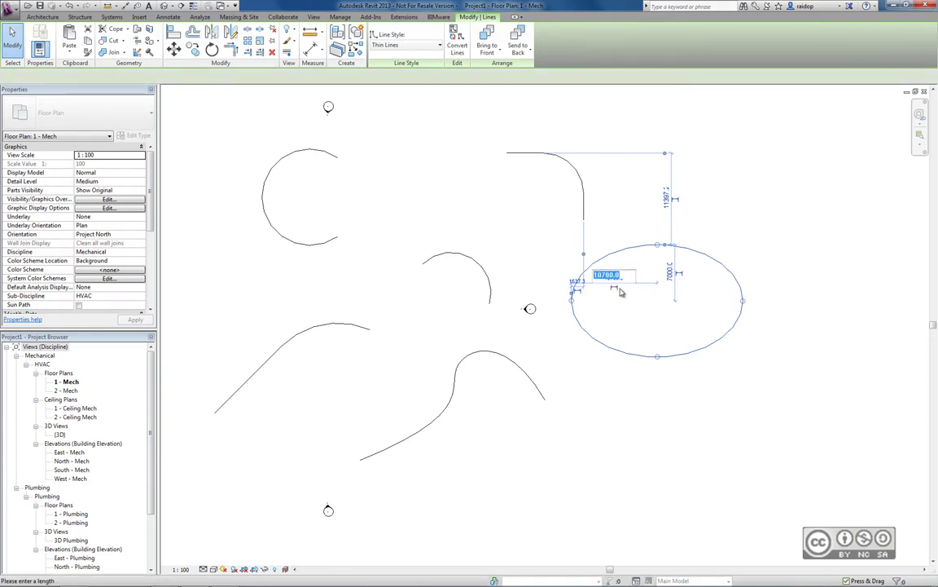
pyautogui.write('5')
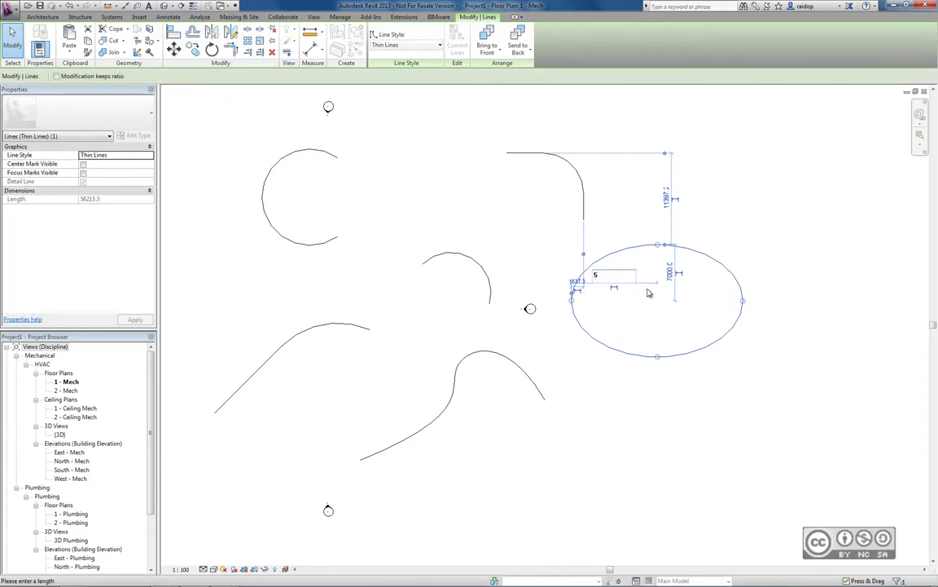
pyautogui.write('000')
pyautogui.press('Return')
pyautogui.click(727, 286)
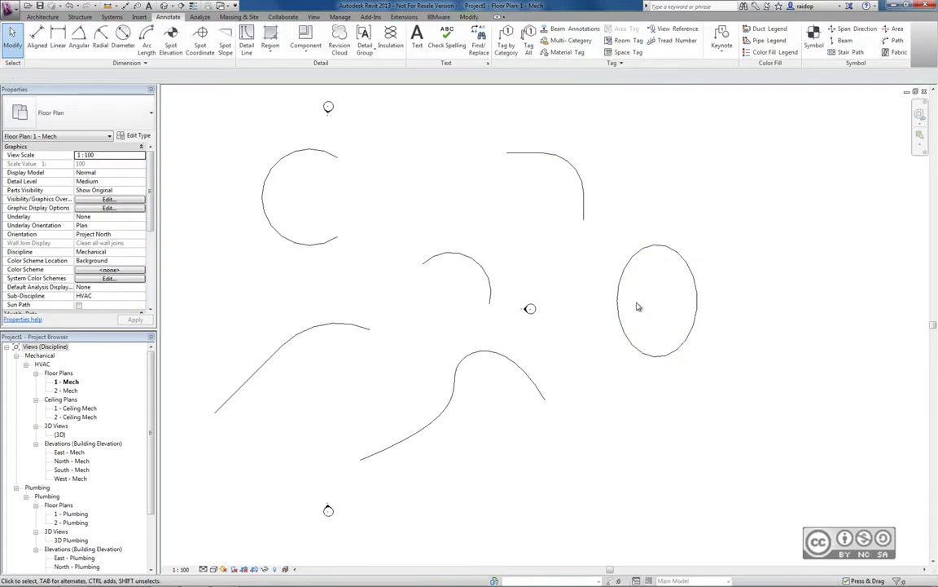
pyautogui.click(247, 40)
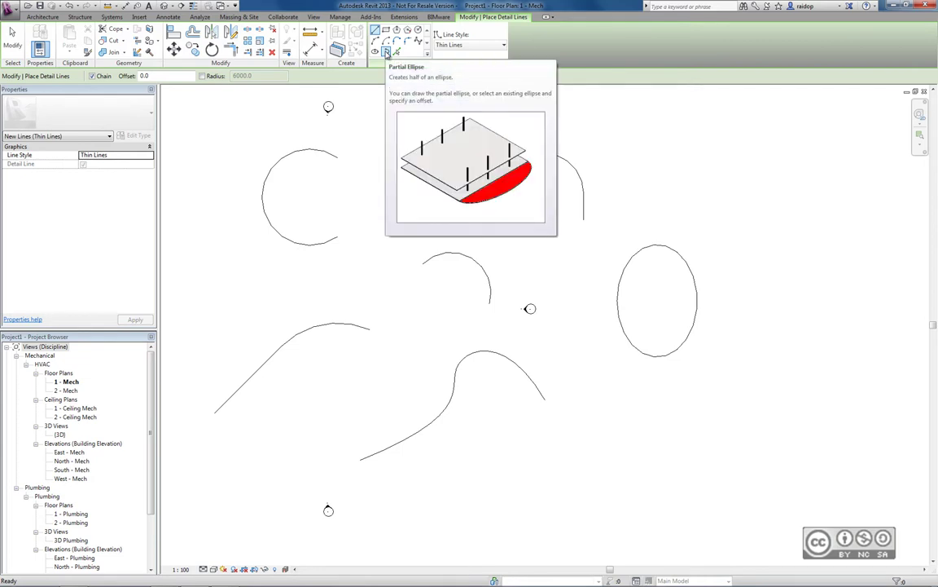
# Step: Draw an upward-opening half ellipse in the lower right, below the full ellipse
pyautogui.click(387, 51)
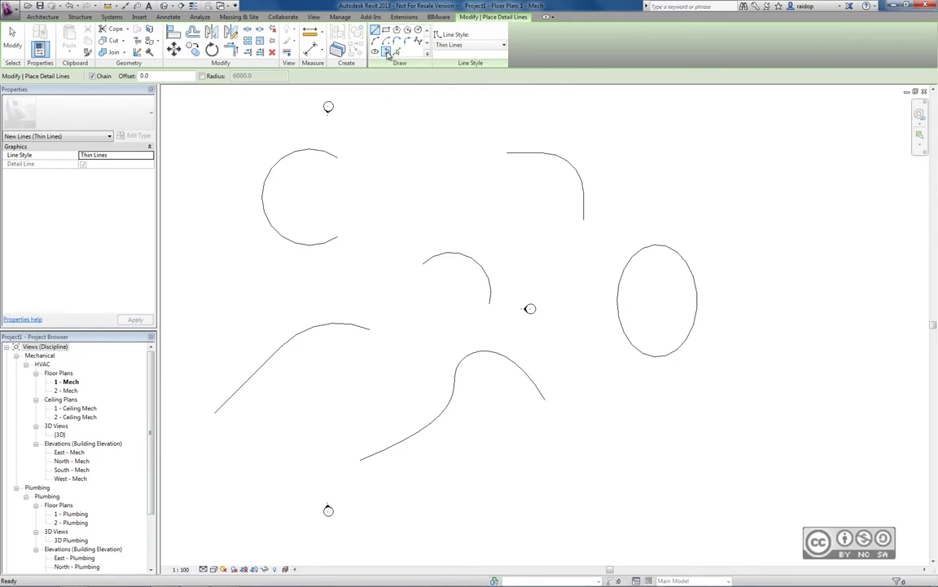
pyautogui.click(668, 407)
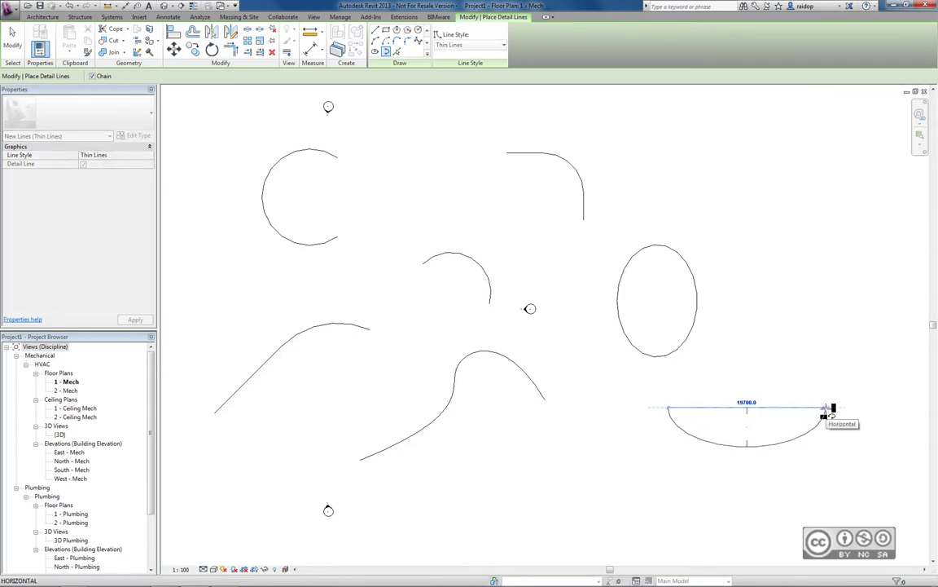
pyautogui.click(824, 407)
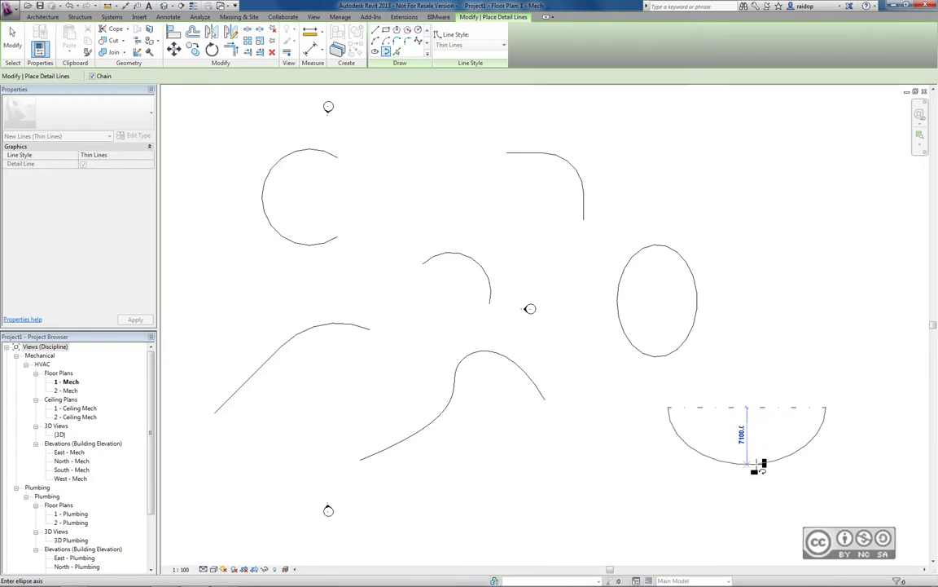
pyautogui.click(758, 466)
pyautogui.press('Escape')
pyautogui.press('Escape')
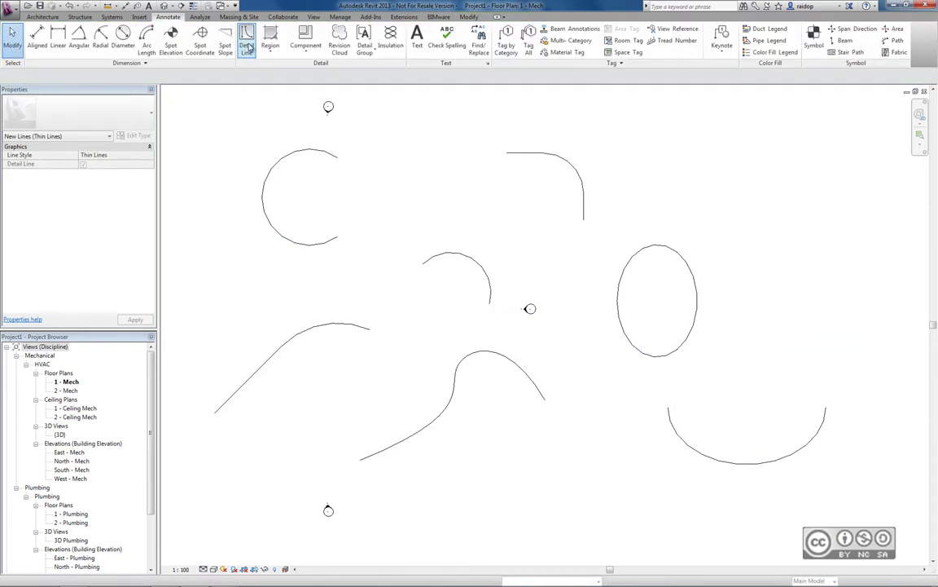
pyautogui.click(246, 47)
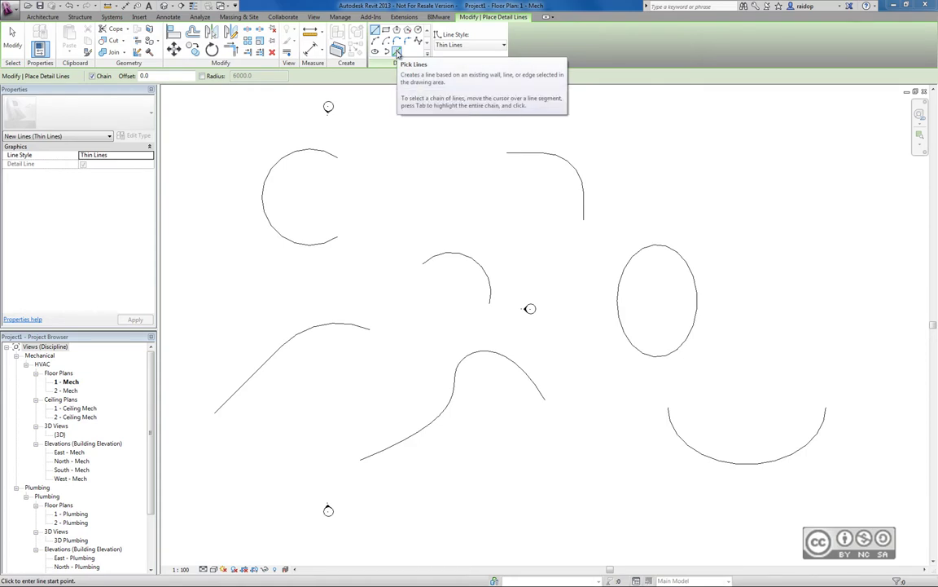
# Step: Switch detail-line drawing to Pick Lines with a 5000 offset
pyautogui.click(397, 52)
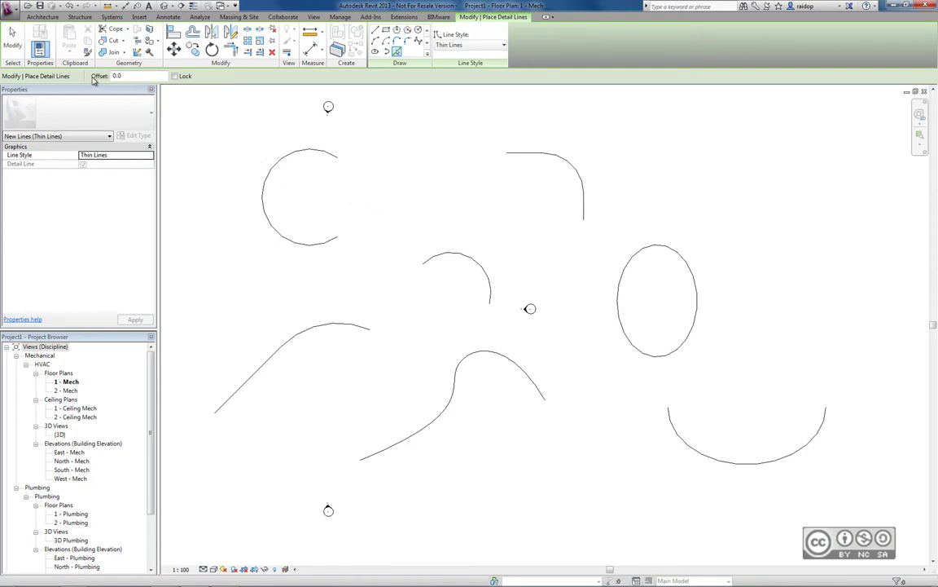
pyautogui.doubleClick(119, 75)
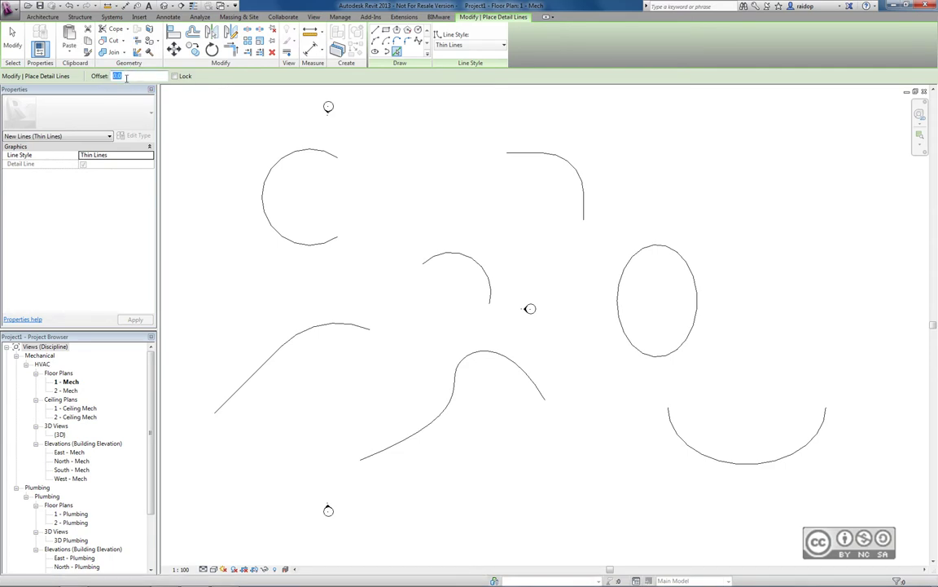
pyautogui.write('10')
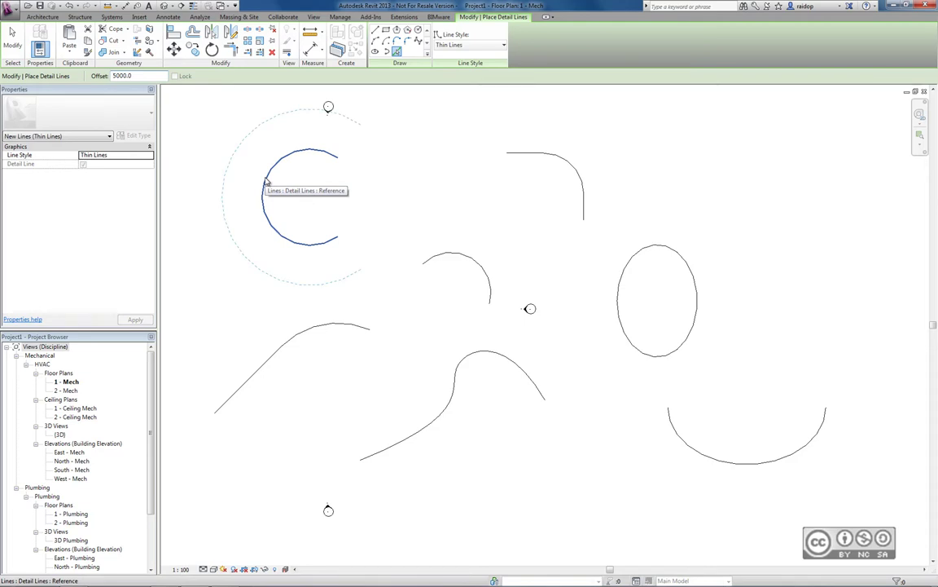
# Step: Create 5000-offset copies of the C-shaped arc and the diagonal line-and-arc chain
pyautogui.click(265, 181)
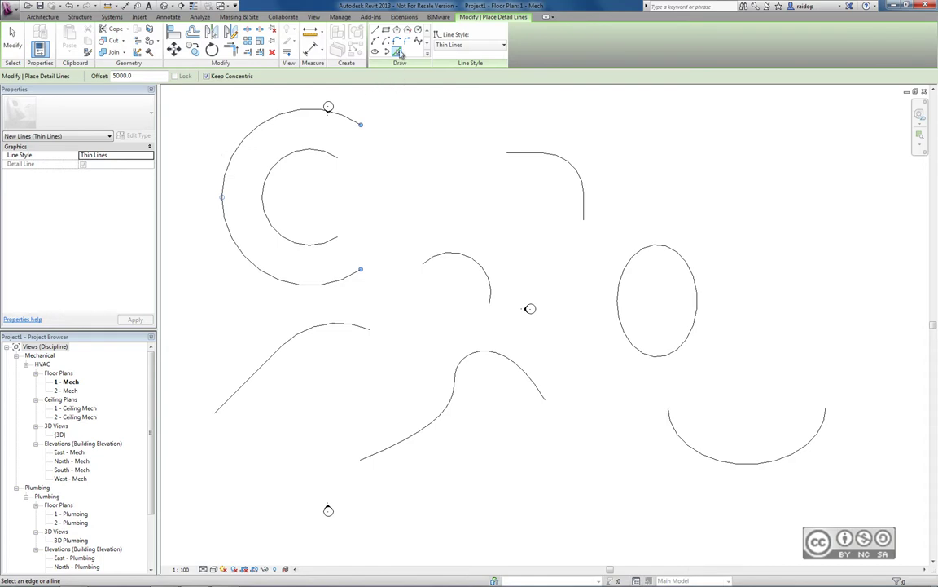
pyautogui.press('Escape')
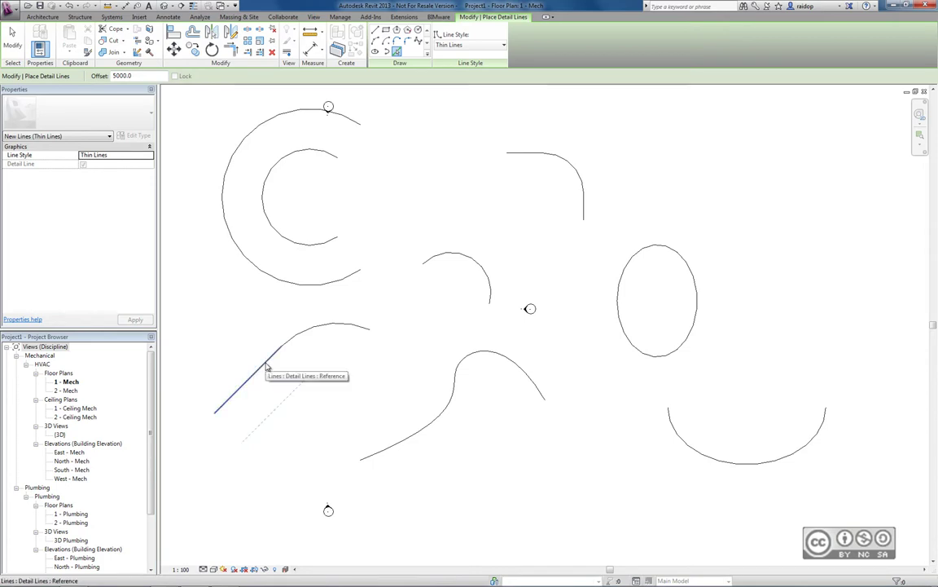
pyautogui.press('Tab')
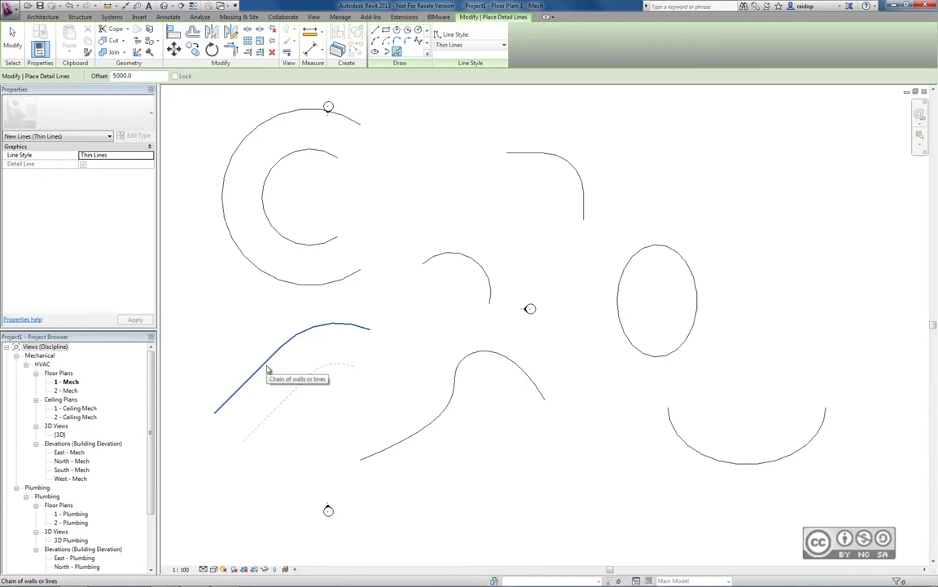
pyautogui.click(267, 369)
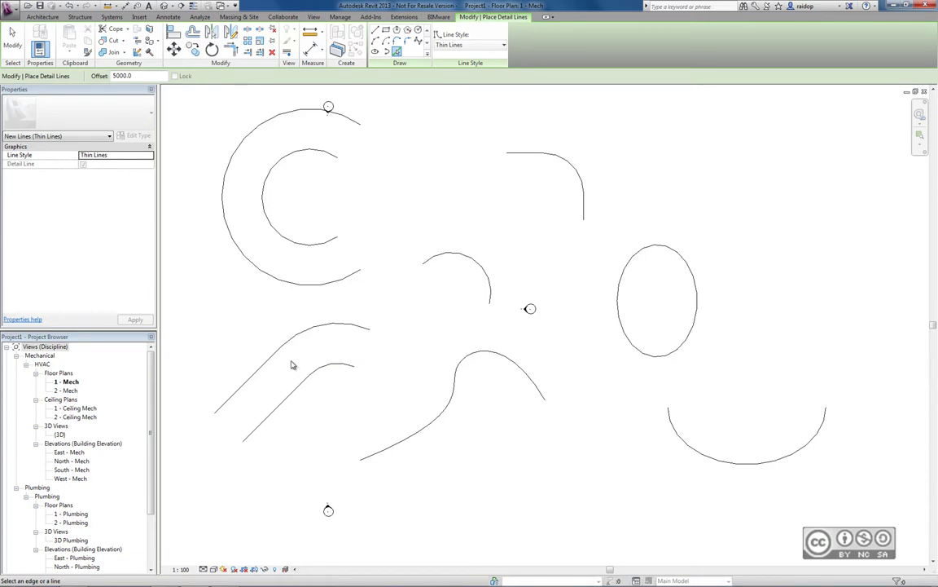
pyautogui.press('Escape')
pyautogui.press('Escape')
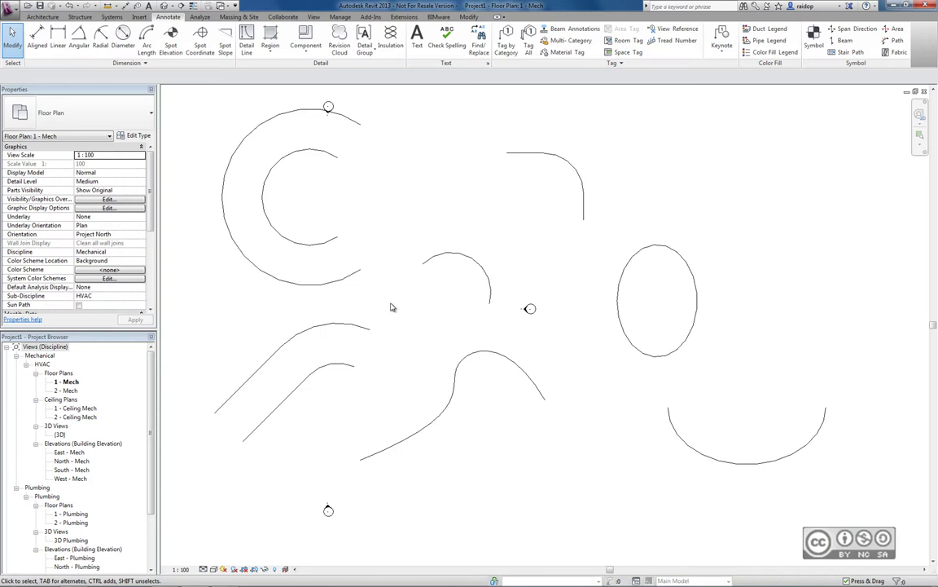
pyautogui.click(350, 328)
pyautogui.rightClick(348, 329)
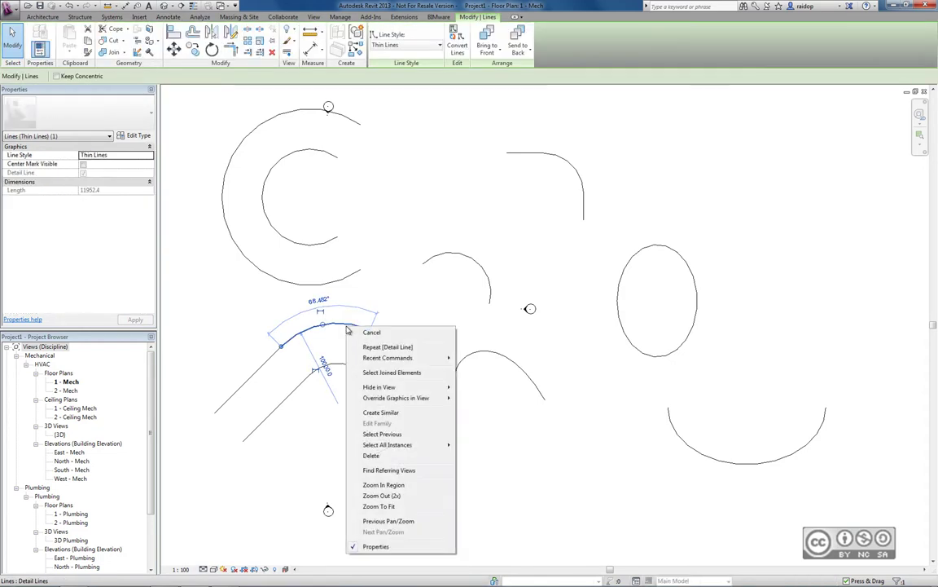
pyautogui.click(389, 413)
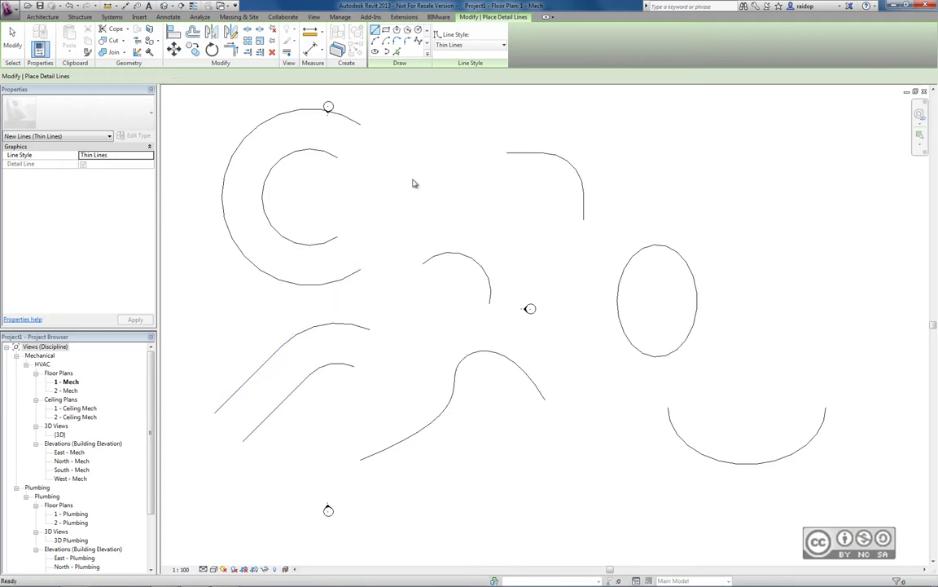
pyautogui.press('Escape')
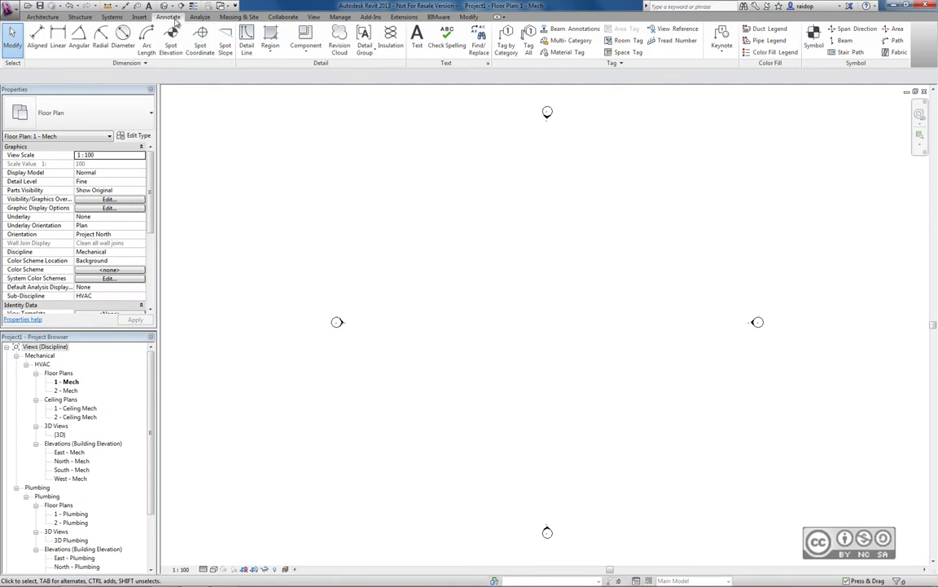
# Step: Browse the available region types in the Region drop-down
pyautogui.click(275, 54)
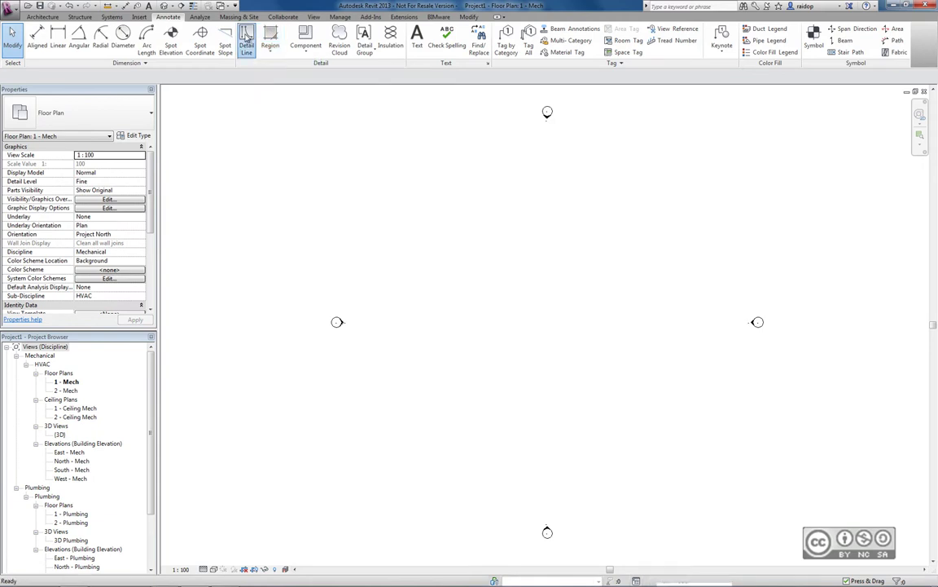
# Step: Draw an 8100 × 6000 rectangle with a corner-to-corner diagonal, then begin a filled region sketch
pyautogui.click(397, 232)
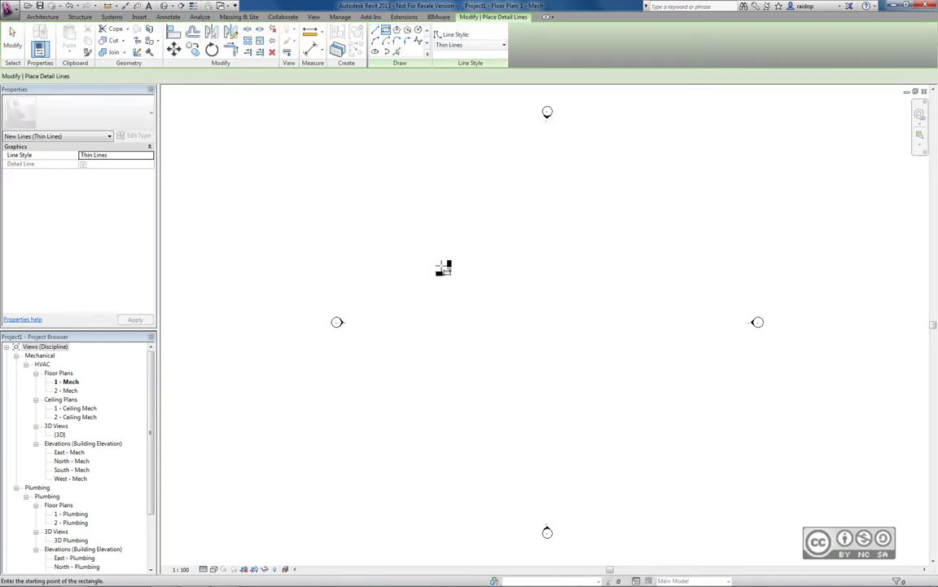
pyautogui.click(465, 281)
pyautogui.click(376, 31)
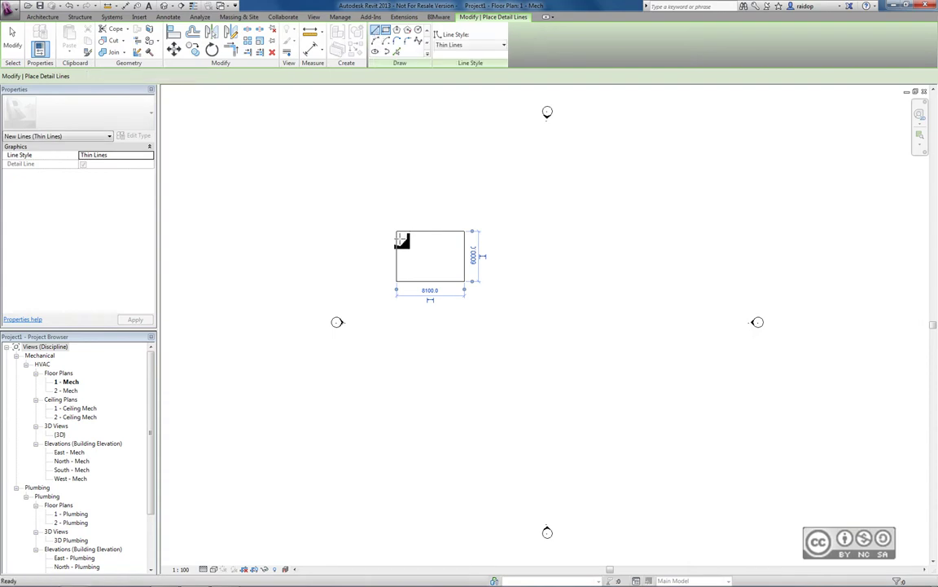
pyautogui.click(397, 281)
pyautogui.click(465, 231)
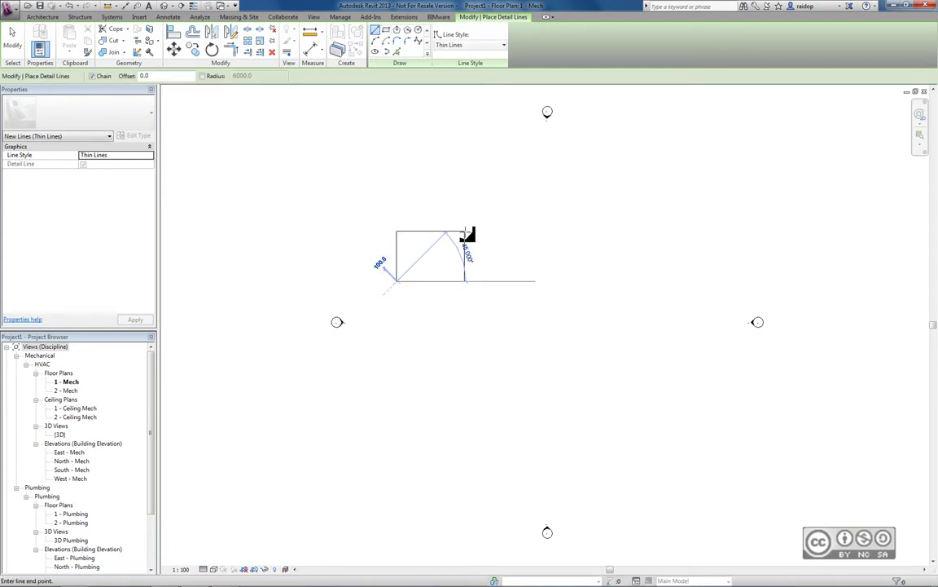
pyautogui.click(14, 45)
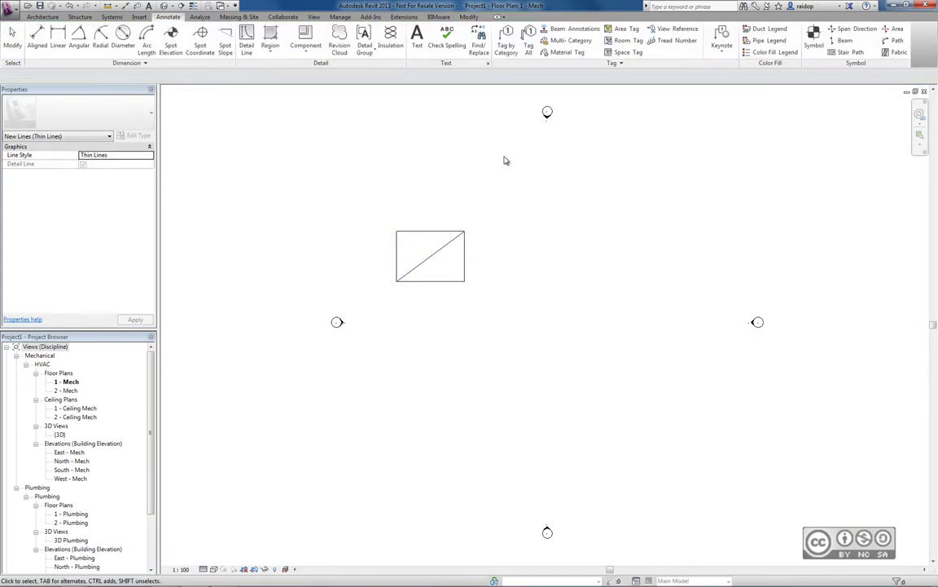
pyautogui.click(272, 51)
pyautogui.click(290, 68)
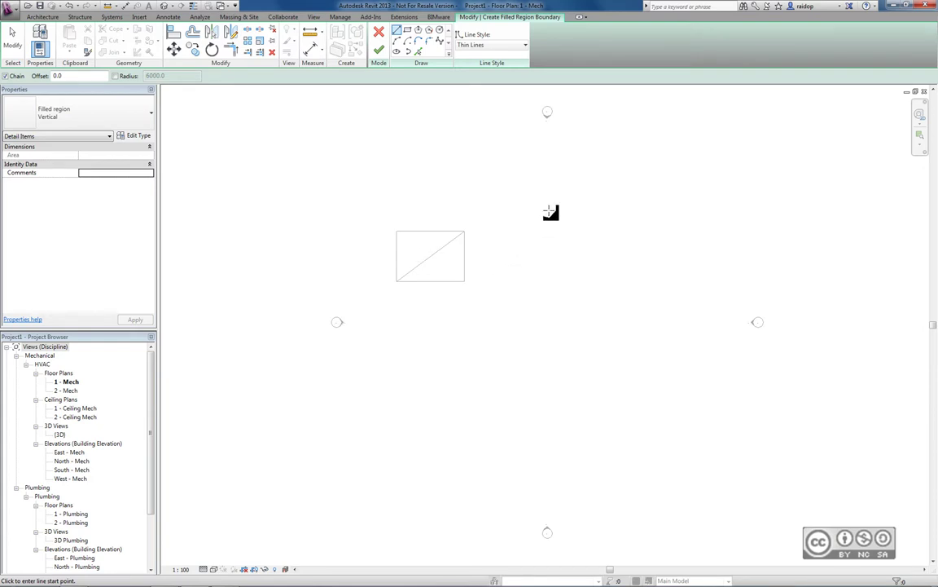
# Step: Bound the lower-right triangle by picking the diagonal edge in Hidden Lines style, then finish the filled region
pyautogui.click(465, 231)
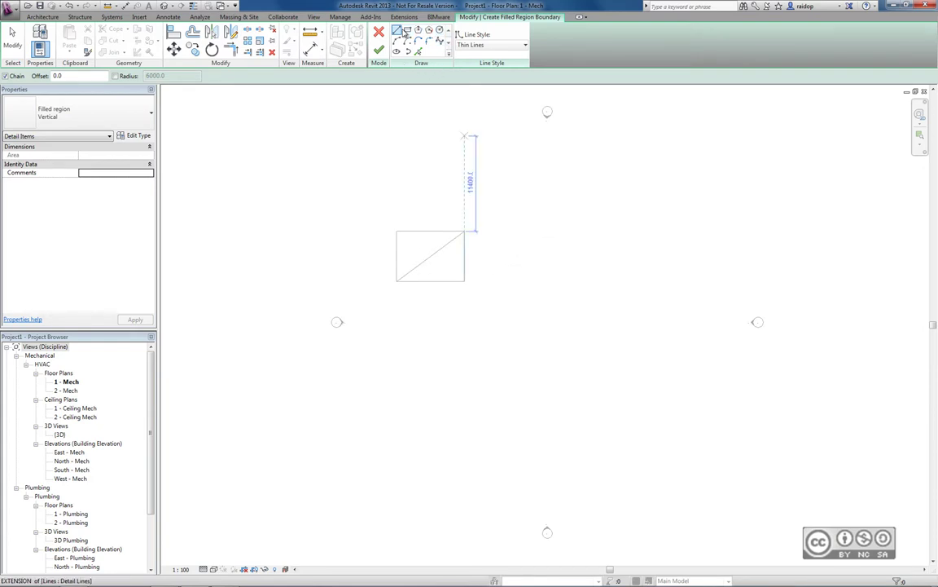
pyautogui.press('Escape')
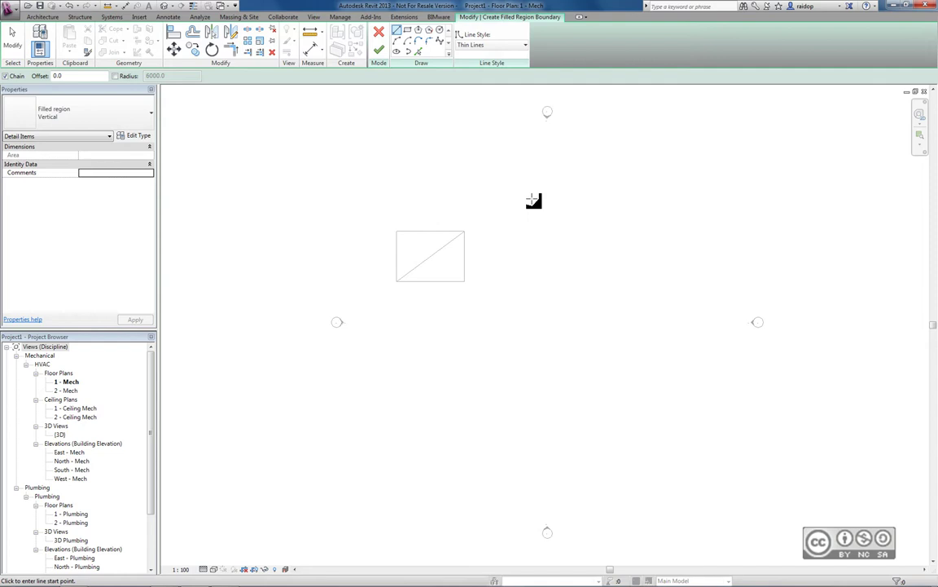
pyautogui.click(418, 51)
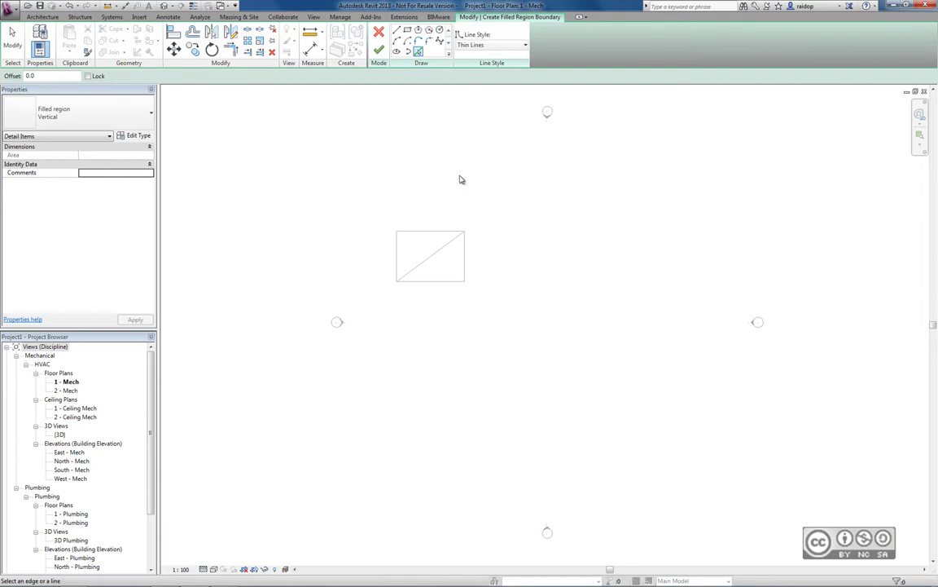
pyautogui.click(507, 46)
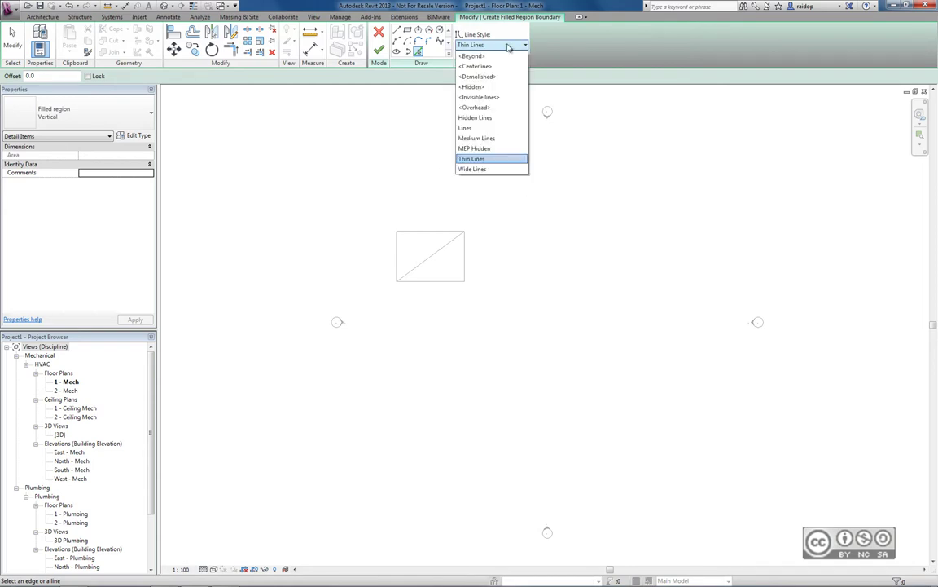
pyautogui.click(486, 121)
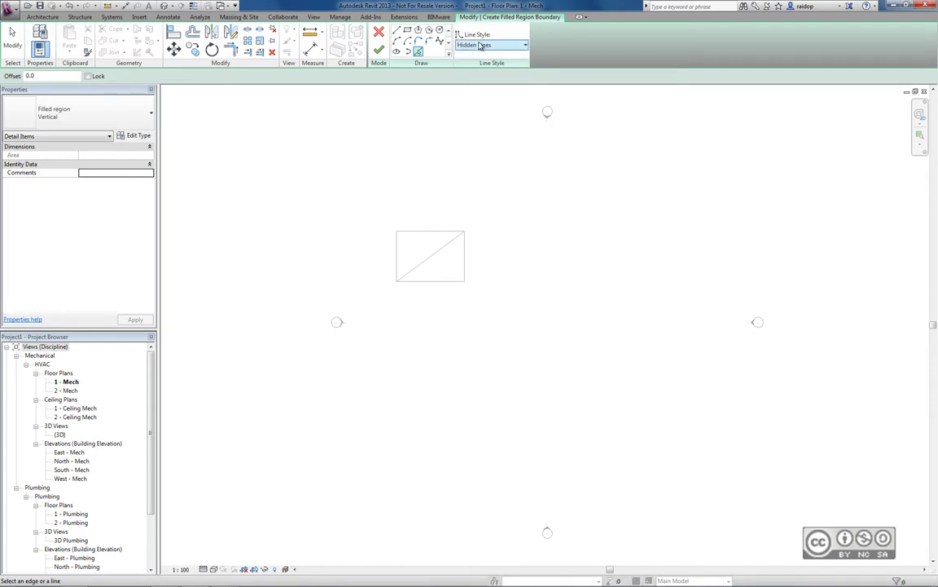
pyautogui.click(432, 277)
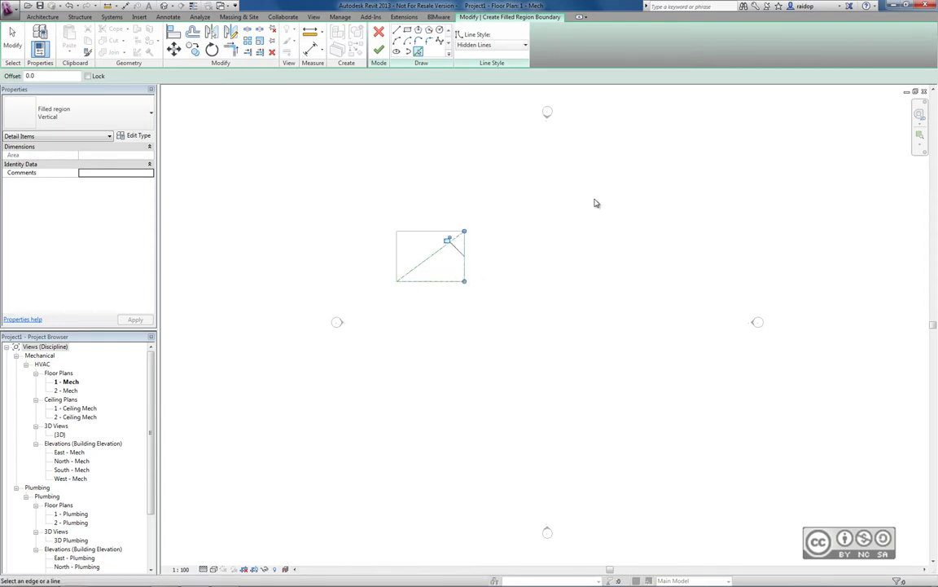
pyautogui.click(379, 50)
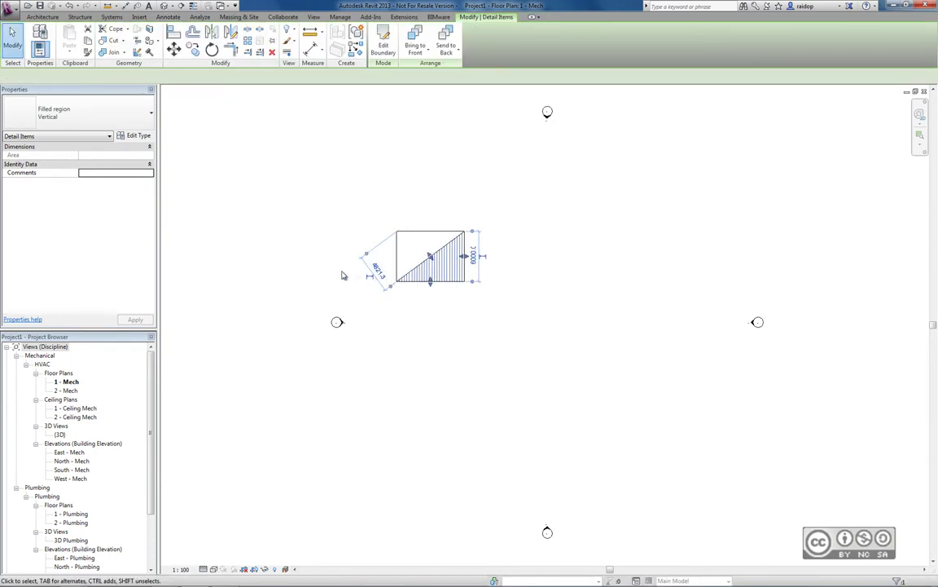
# Step: Change the triangular filled region's type to Diagonal Crosshatch, then deselect it
pyautogui.click(91, 117)
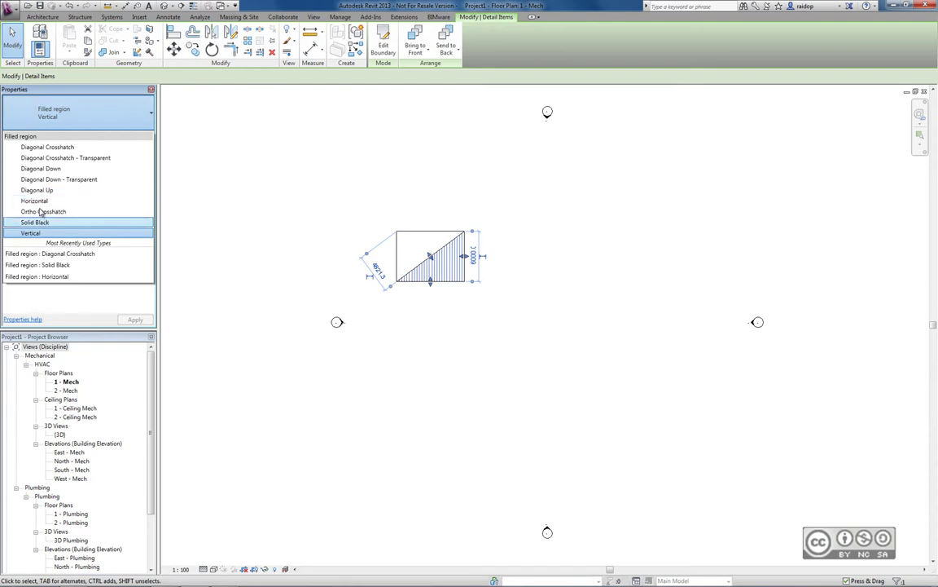
pyautogui.click(42, 147)
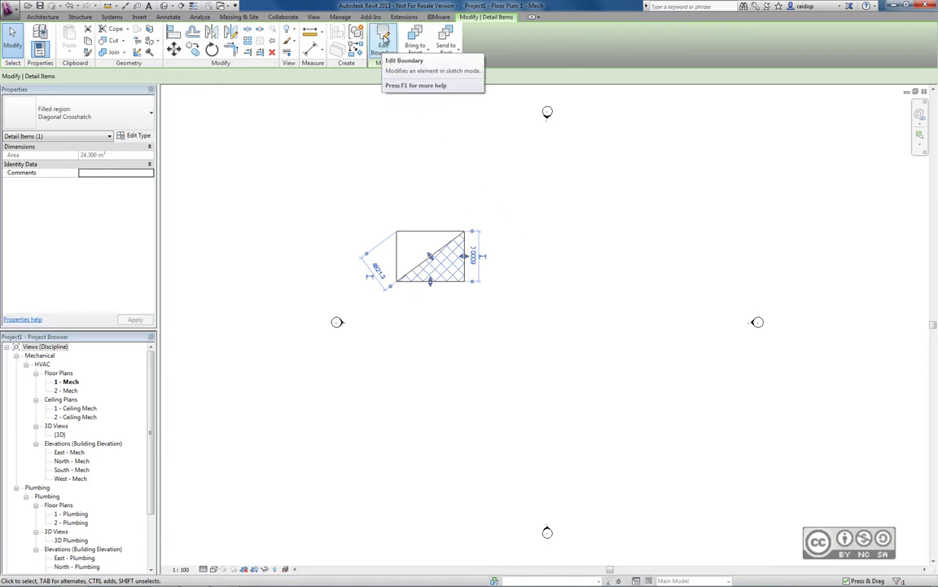
pyautogui.rightClick(382, 159)
pyautogui.click(399, 167)
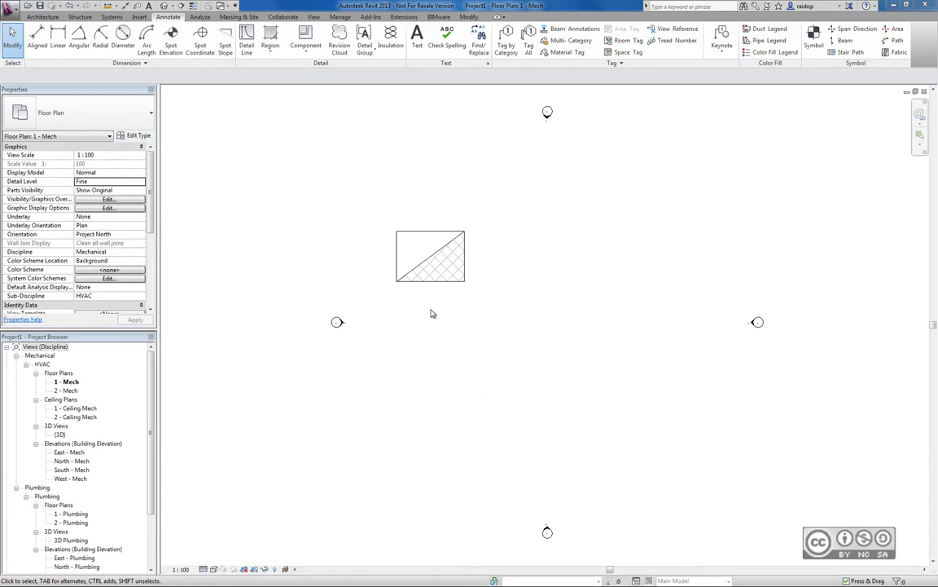
# Step: Start a new family, browse into the Annotations templates folder, then back out without creating one
pyautogui.click(13, 10)
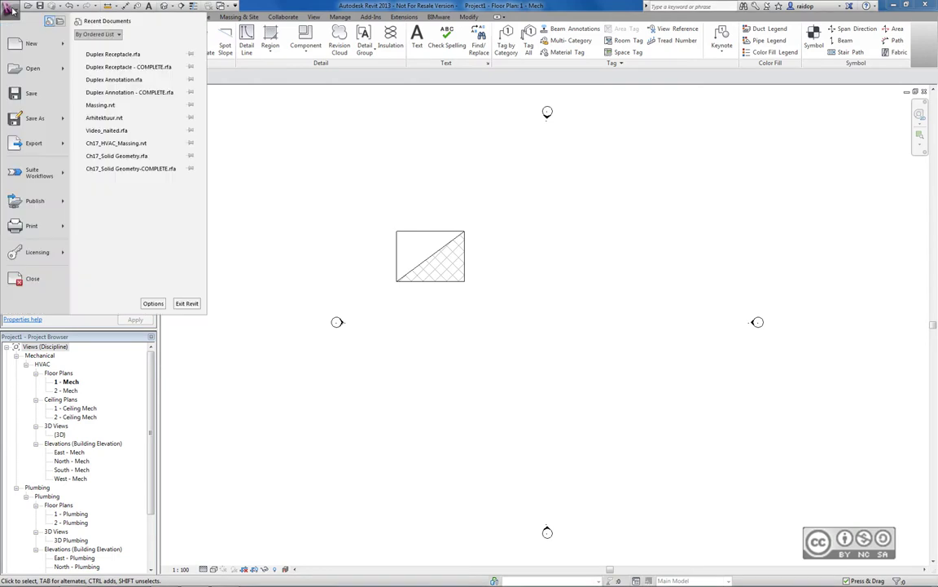
pyautogui.moveTo(32, 43)
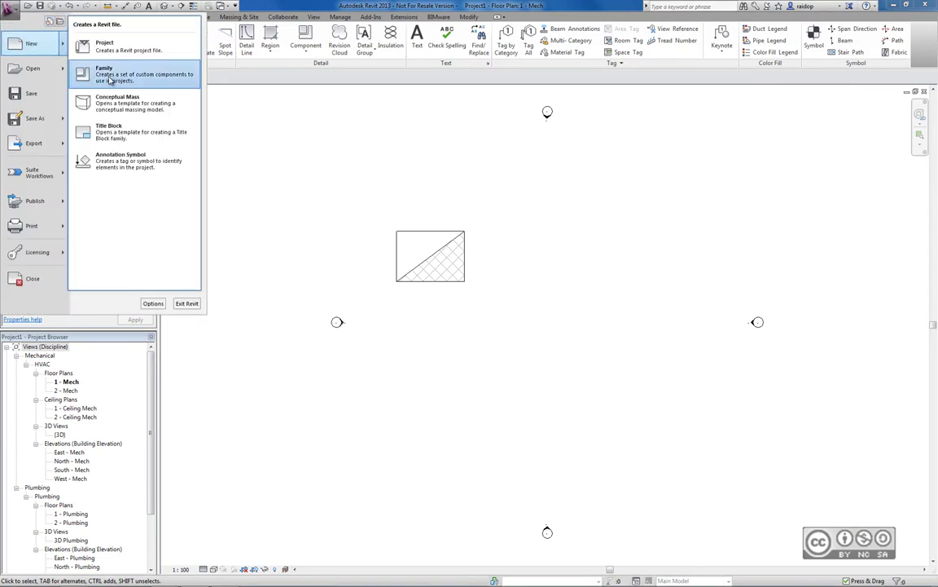
pyautogui.click(112, 80)
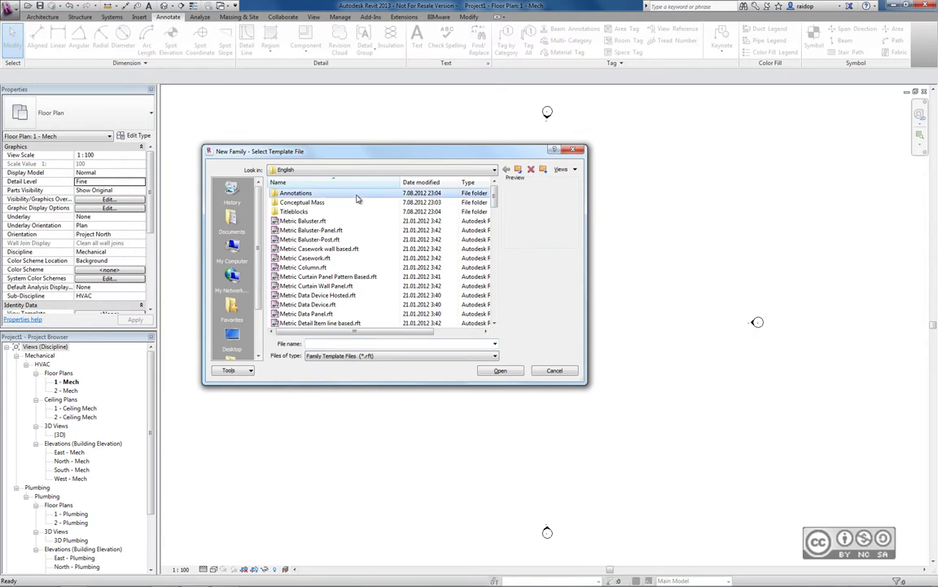
pyautogui.doubleClick(356, 194)
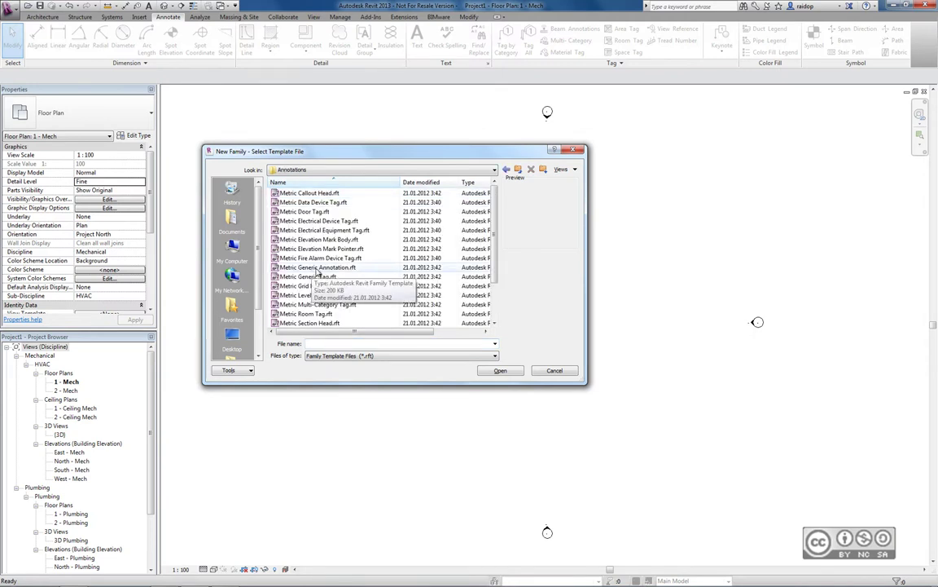
pyautogui.click(318, 267)
pyautogui.click(500, 370)
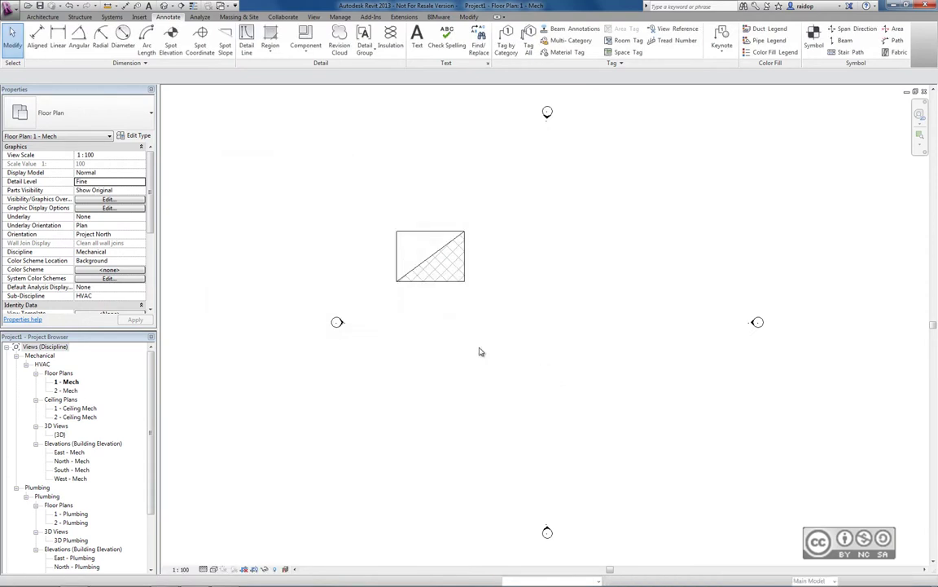
# Step: Create a new annotation symbol family from the Metric Generic Annotation.rft template
pyautogui.click(9, 10)
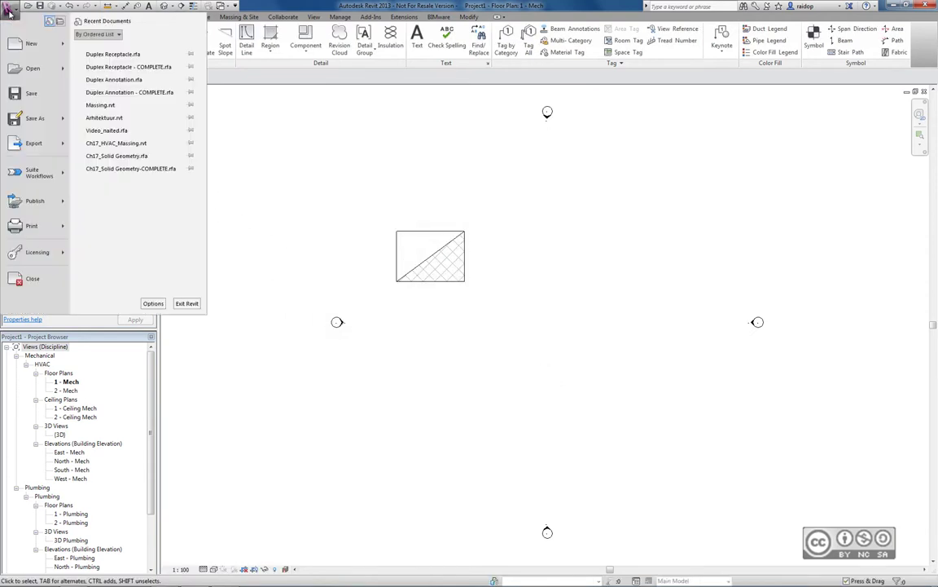
pyautogui.moveTo(31, 44)
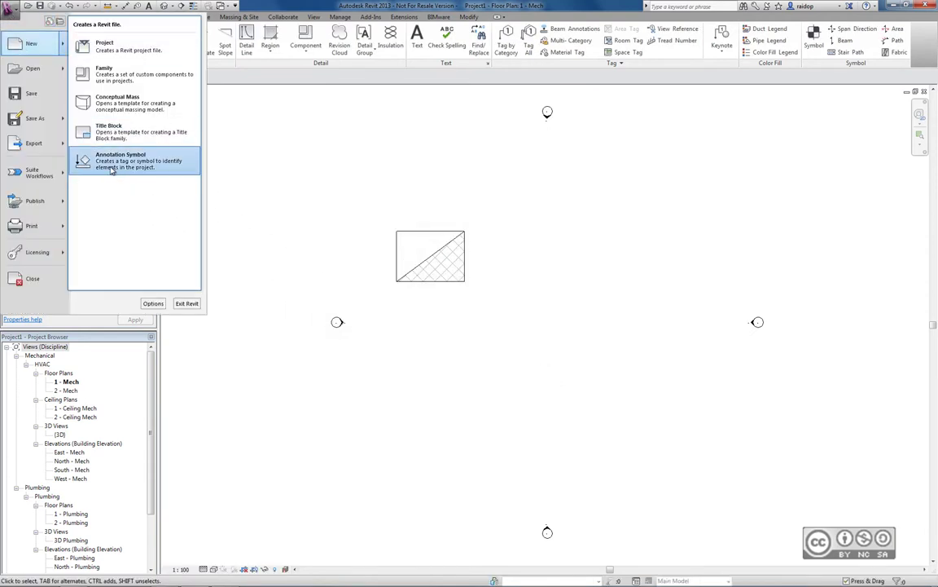
pyautogui.click(111, 169)
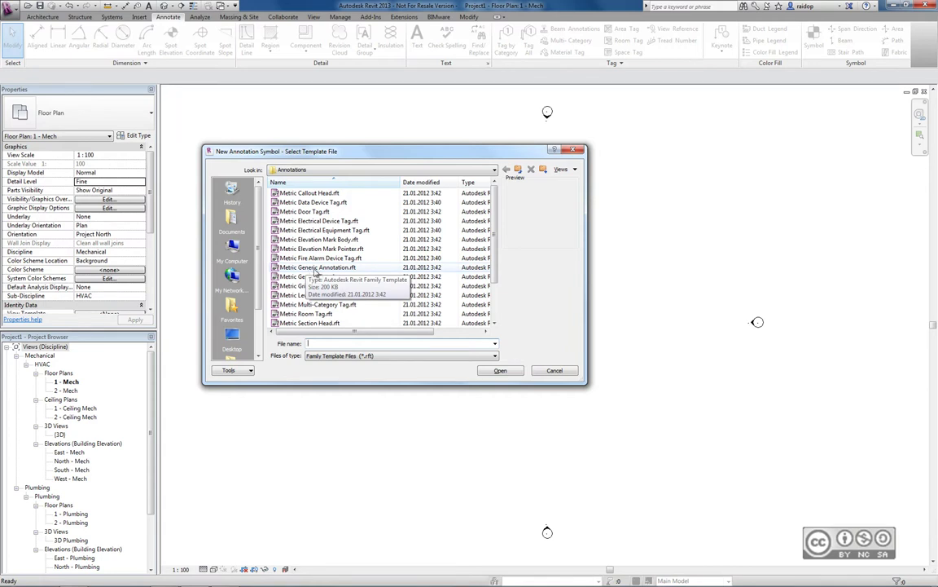
pyautogui.click(318, 268)
pyautogui.click(501, 370)
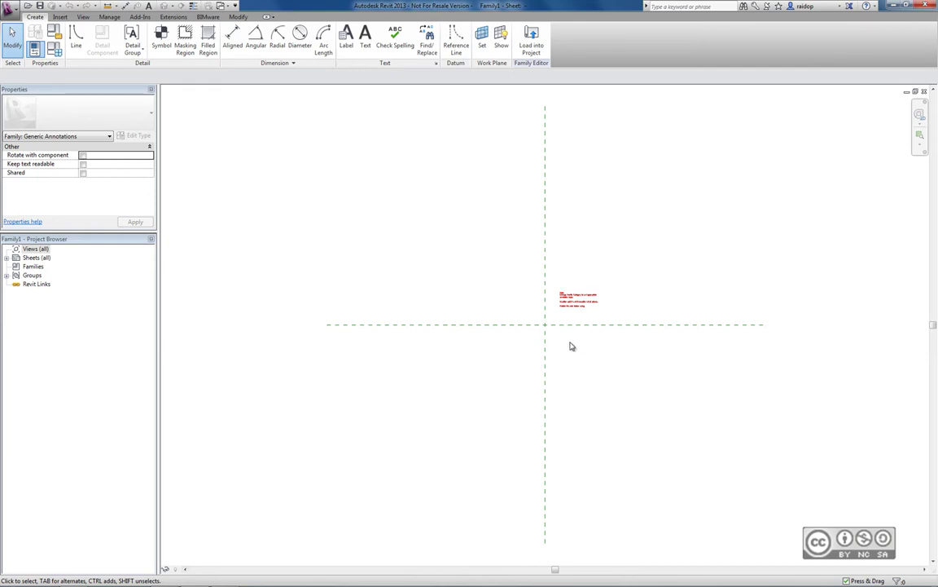
# Step: Zoom in and delete the template's red instruction note
pyautogui.scroll(1, 552, 332)
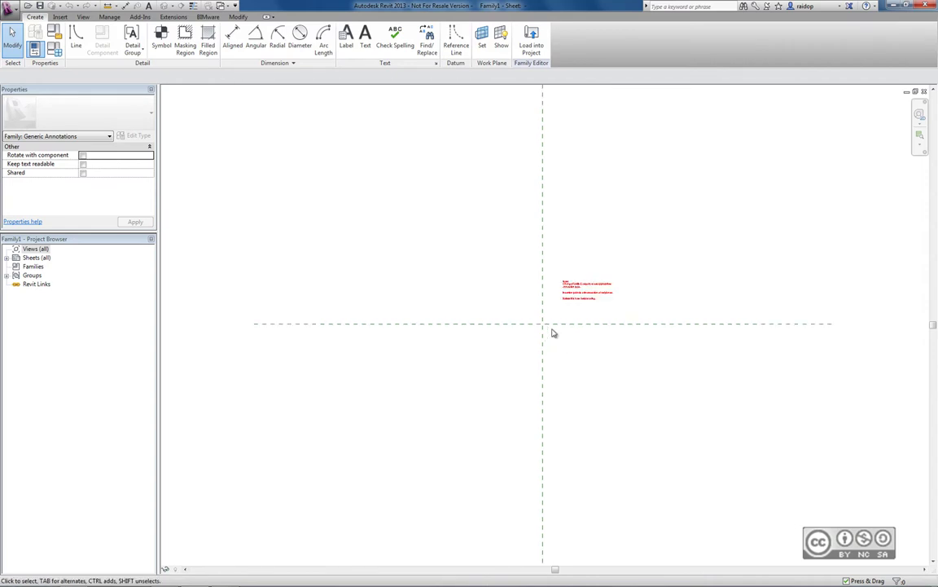
pyautogui.scroll(2, 566, 310)
pyautogui.scroll(1, 567, 308)
pyautogui.scroll(1, 568, 308)
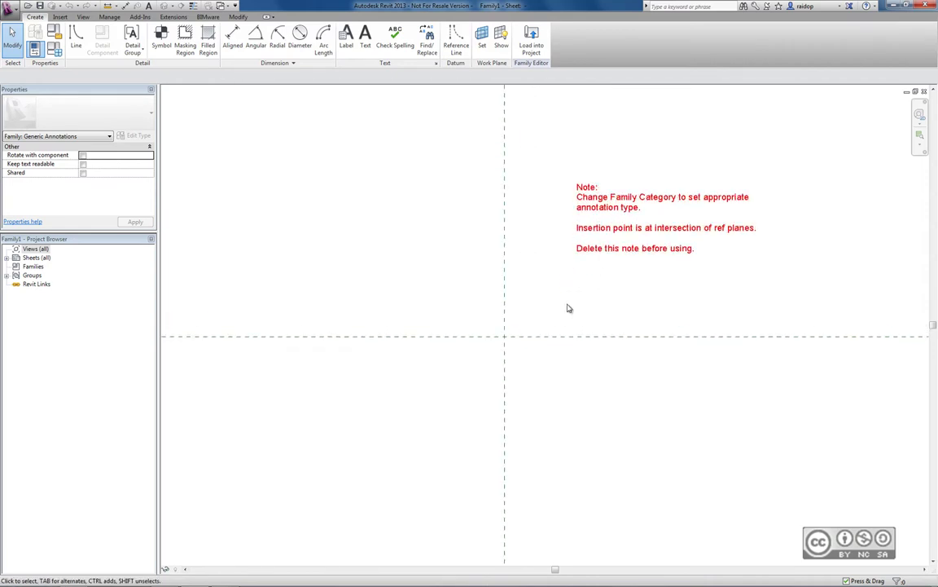
pyautogui.scroll(1, 570, 313)
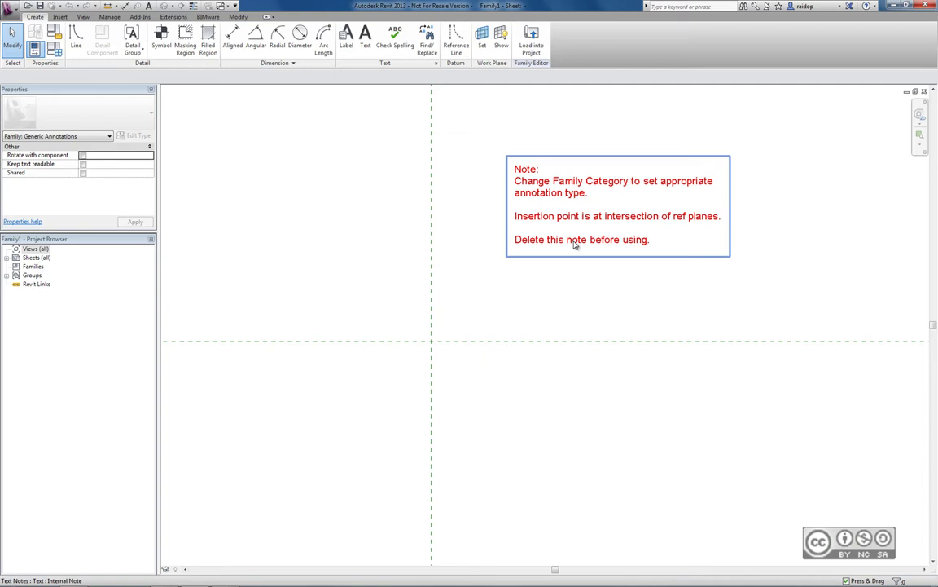
pyautogui.click(574, 245)
pyautogui.press('Delete')
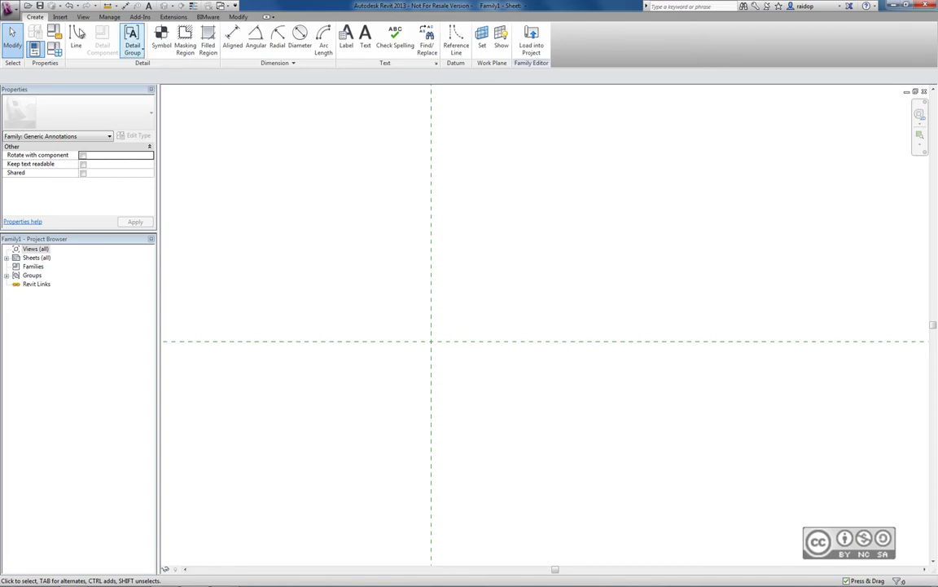
# Step: Bring up the Insert ribbon with the import and Load Family tools
pyautogui.click(59, 17)
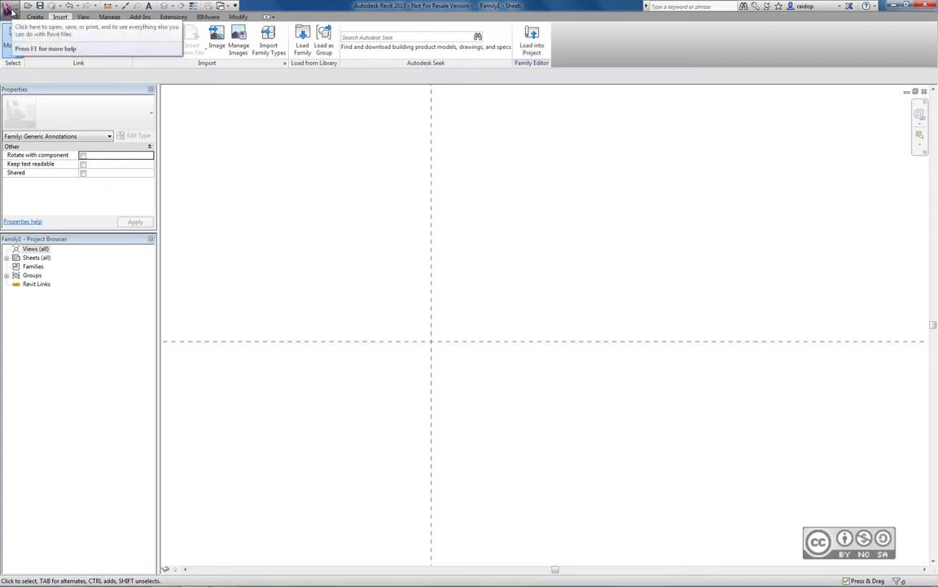
pyautogui.click(12, 10)
pyautogui.moveTo(32, 43)
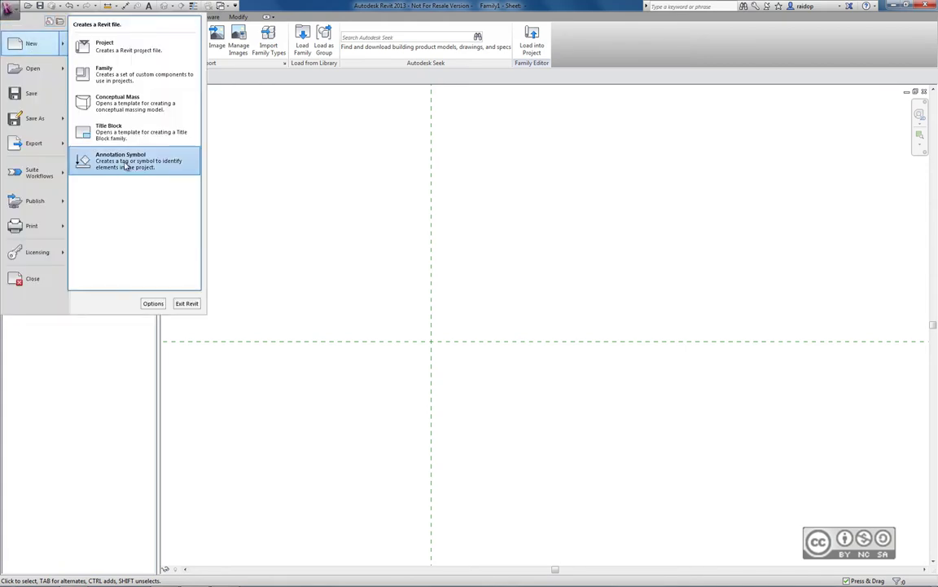
pyautogui.click(320, 216)
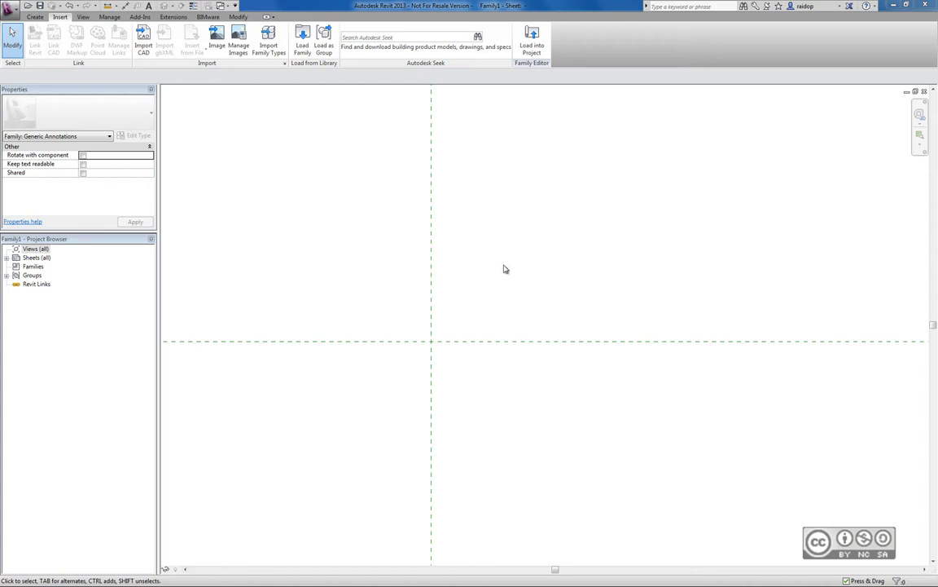
# Step: In Object Styles, add a Generic Annotations subcategory named 'Plaanilised sumbolid' and apply
pyautogui.click(107, 17)
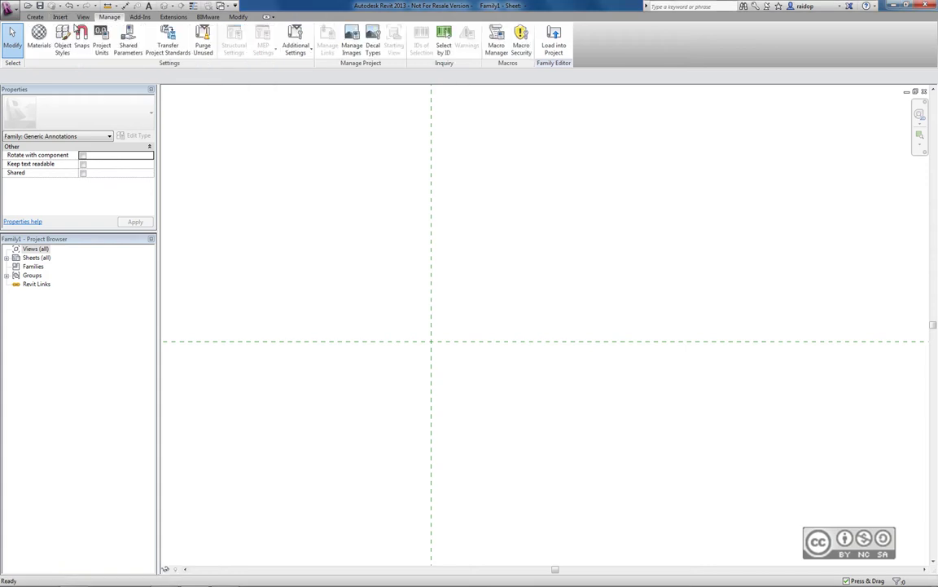
pyautogui.click(62, 38)
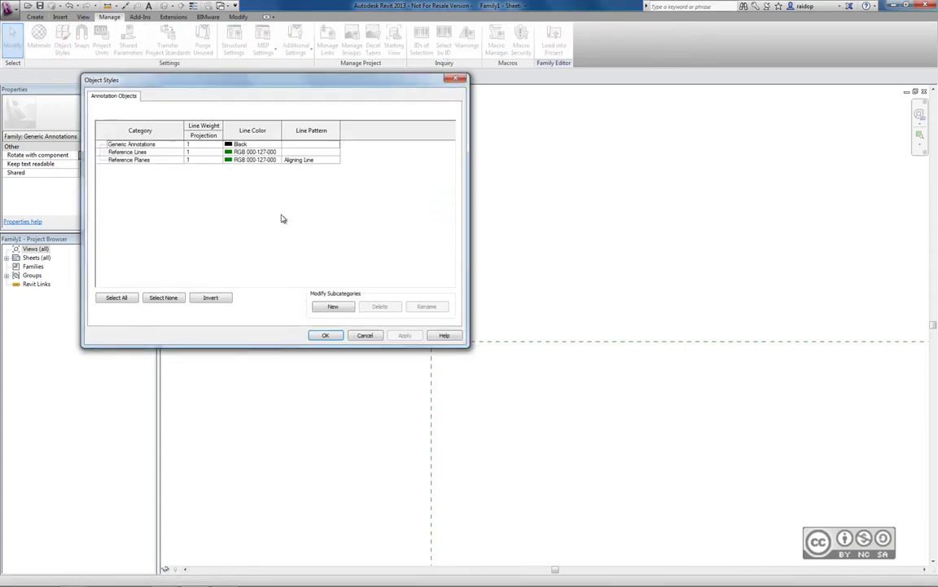
pyautogui.click(333, 307)
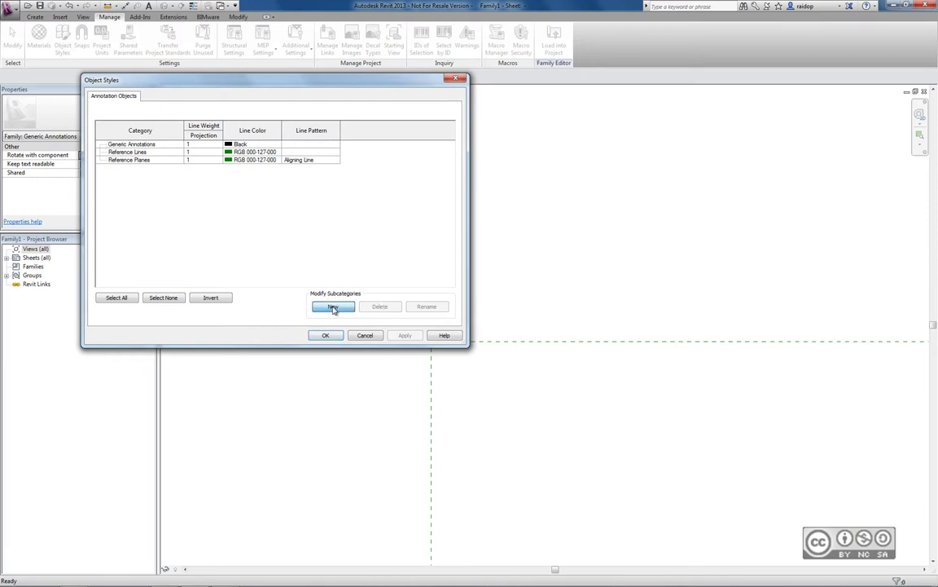
pyautogui.write('Plaa')
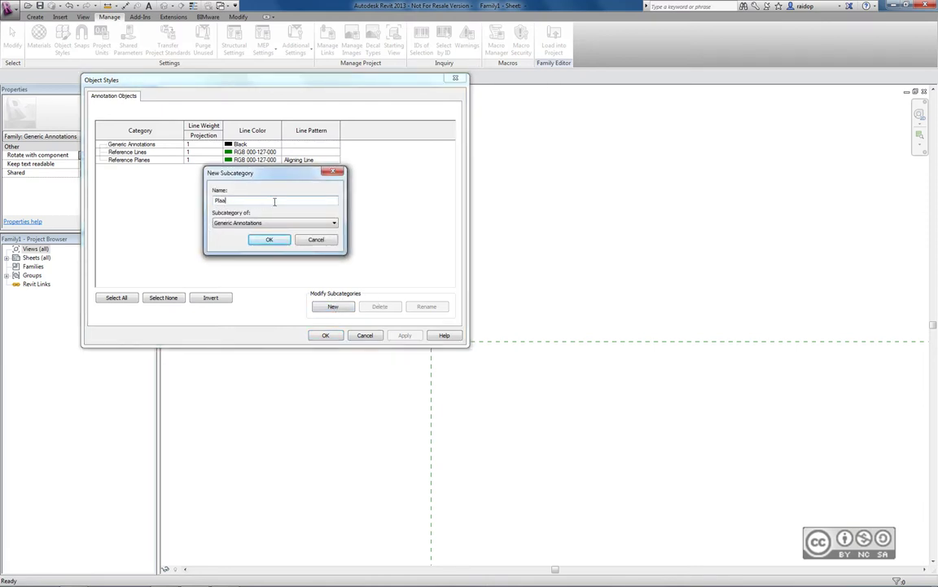
pyautogui.write('nilised sumbolid')
pyautogui.click(266, 240)
pyautogui.click(265, 240)
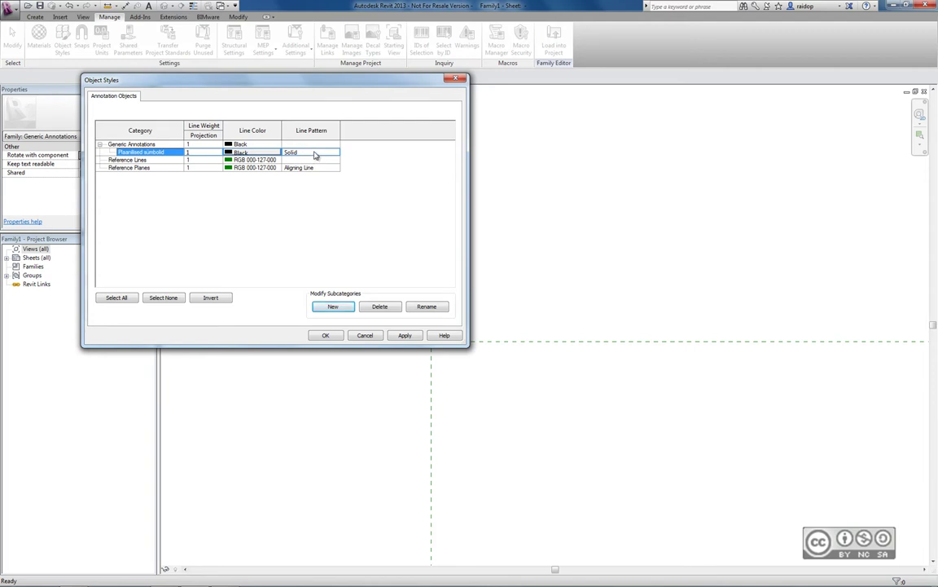
pyautogui.click(405, 335)
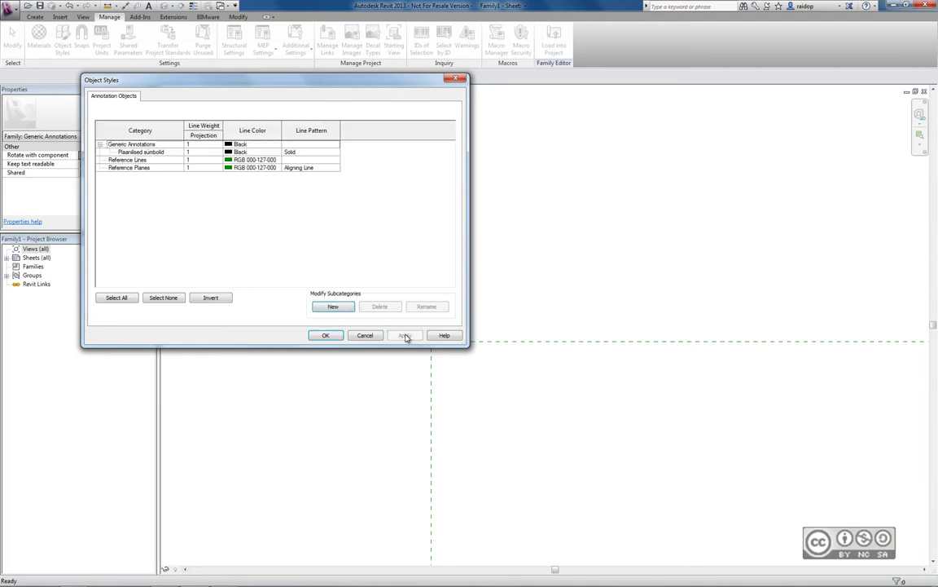
pyautogui.click(325, 335)
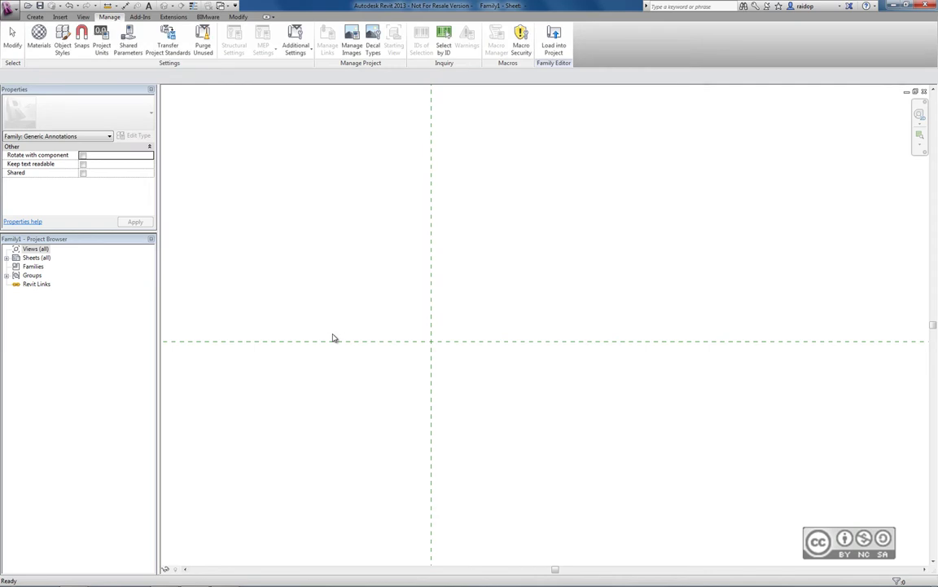
# Step: Draw a rectangle on the Plaanilised sümbolid subcategory around the reference planes' intersection
pyautogui.click(35, 17)
pyautogui.click(76, 36)
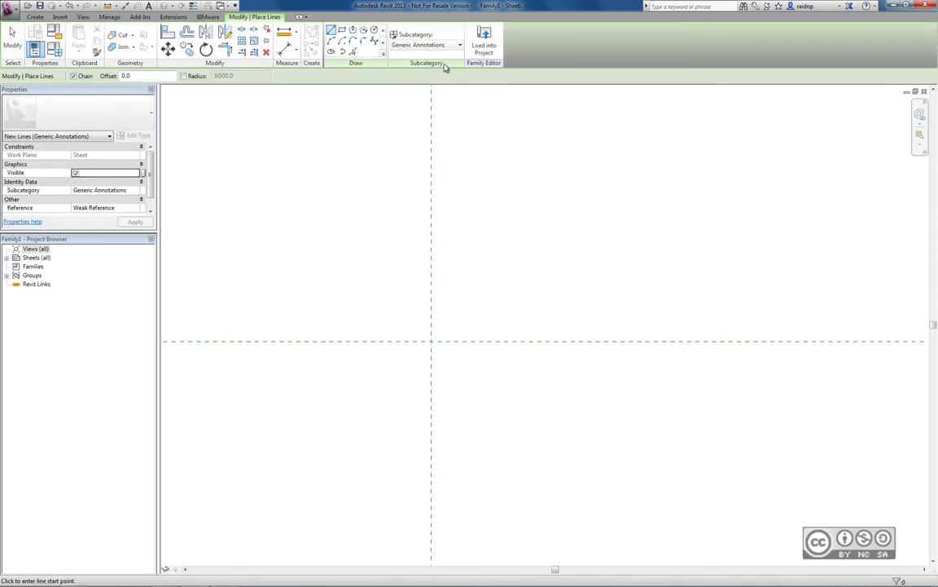
pyautogui.click(419, 45)
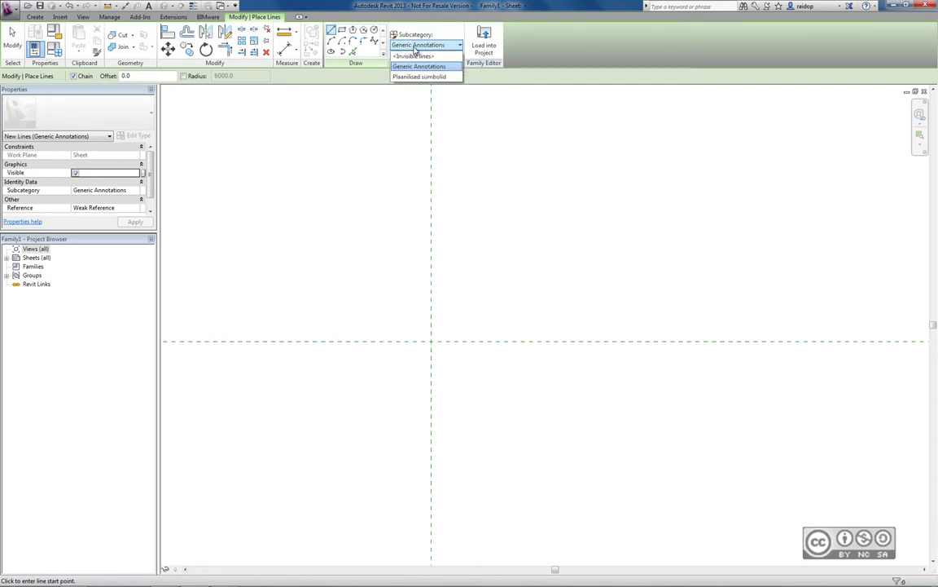
pyautogui.click(437, 77)
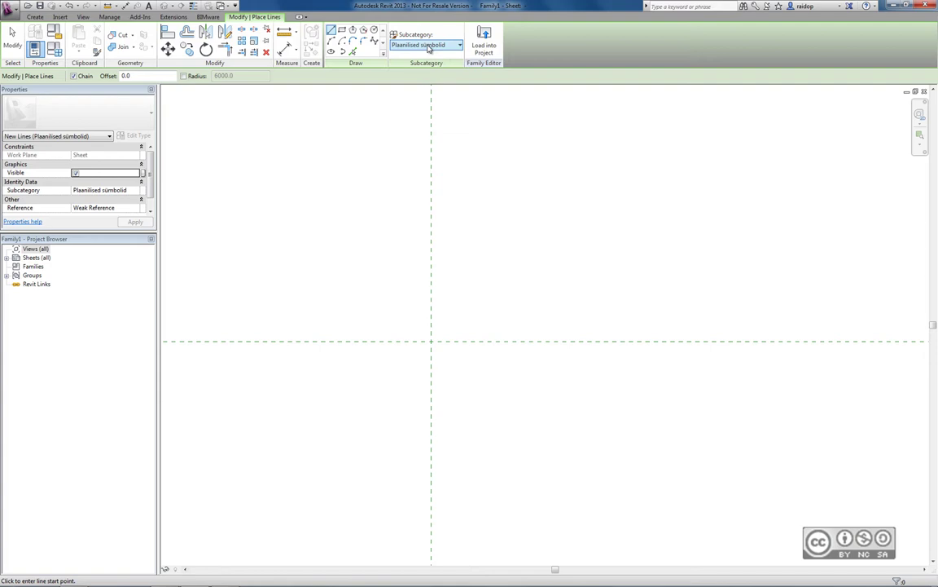
pyautogui.click(341, 30)
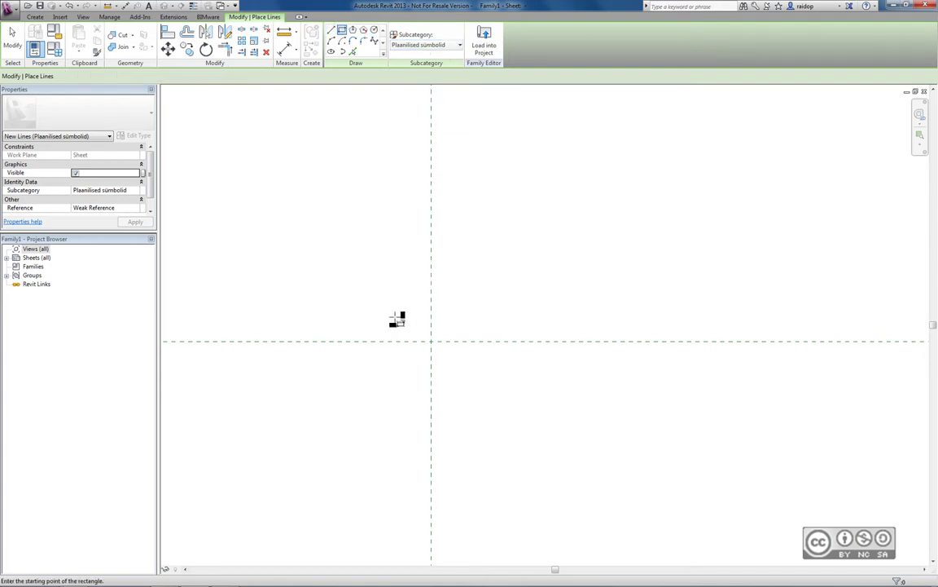
pyautogui.click(392, 315)
pyautogui.click(482, 364)
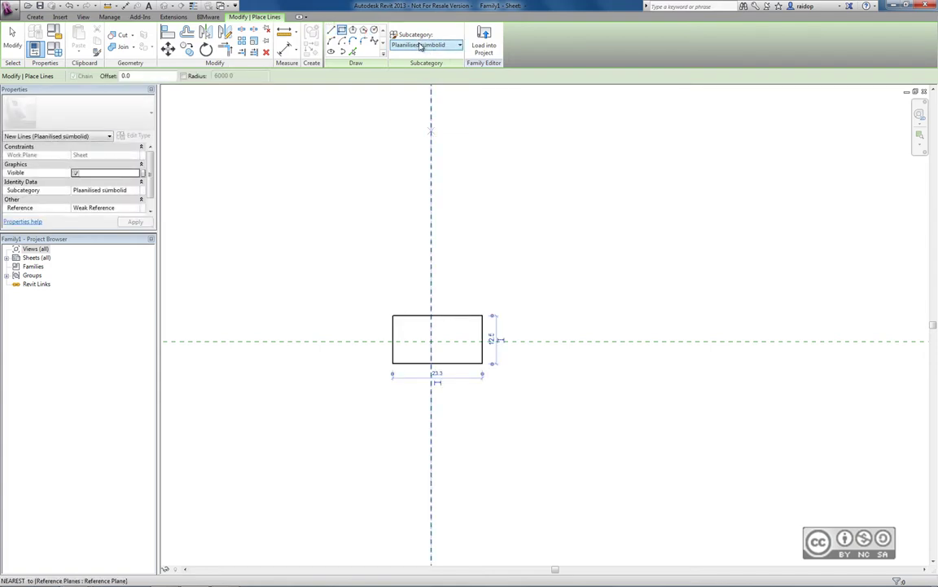
pyautogui.press('Escape')
pyautogui.press('Escape')
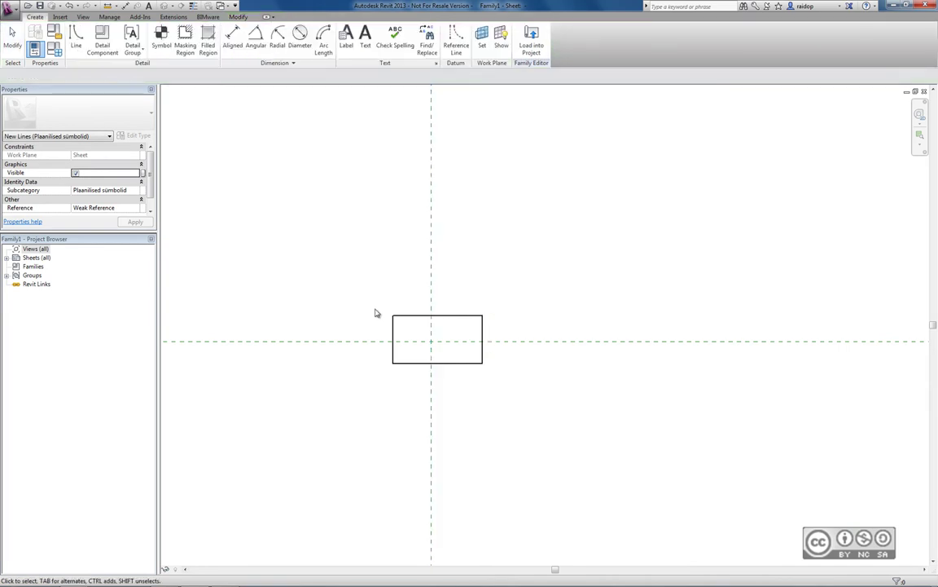
pyautogui.moveTo(377, 309); pyautogui.dragTo(501, 381)
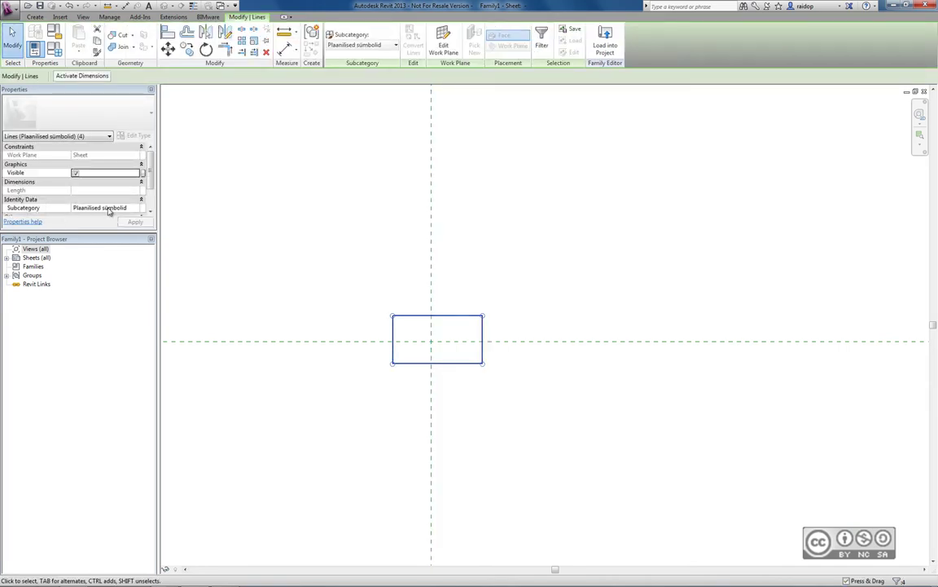
pyautogui.click(356, 258)
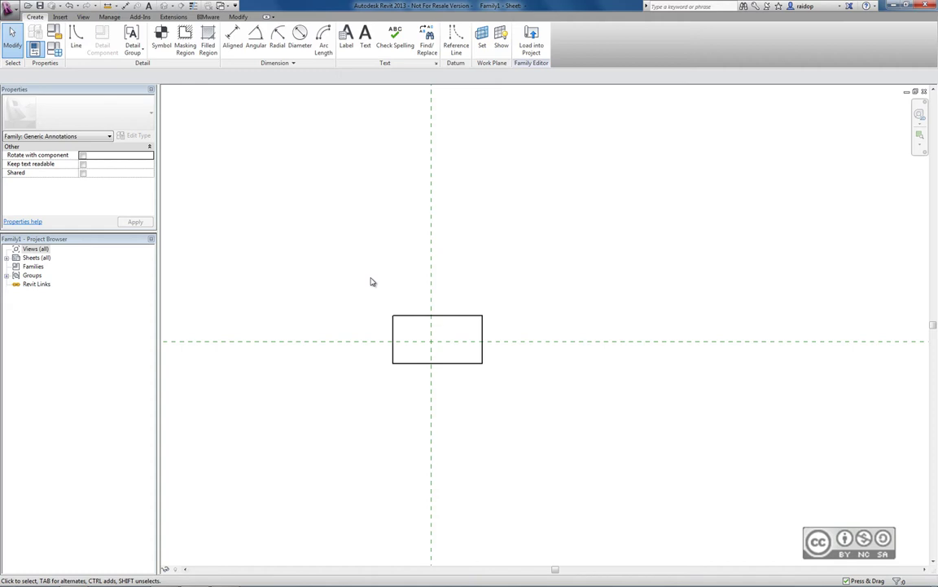
# Step: Save the annotation family to the Desktop under the file name Sümbol1.rfa
pyautogui.hotkey('ctrl', 's')
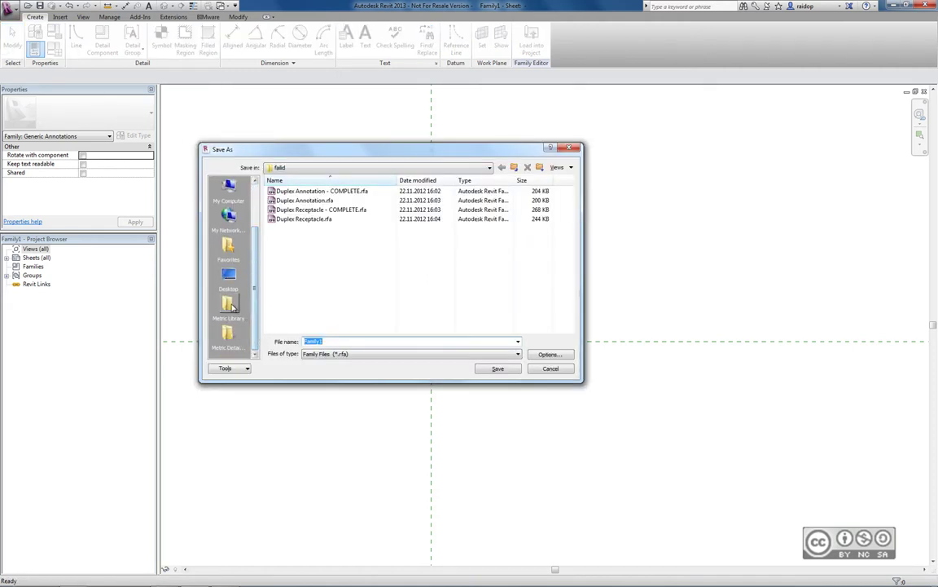
pyautogui.click(228, 307)
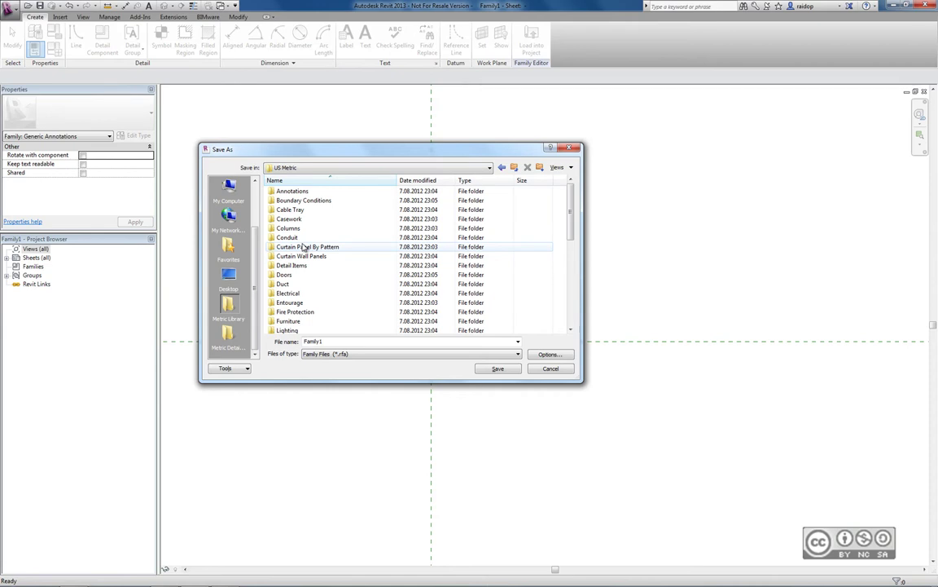
pyautogui.doubleClick(291, 192)
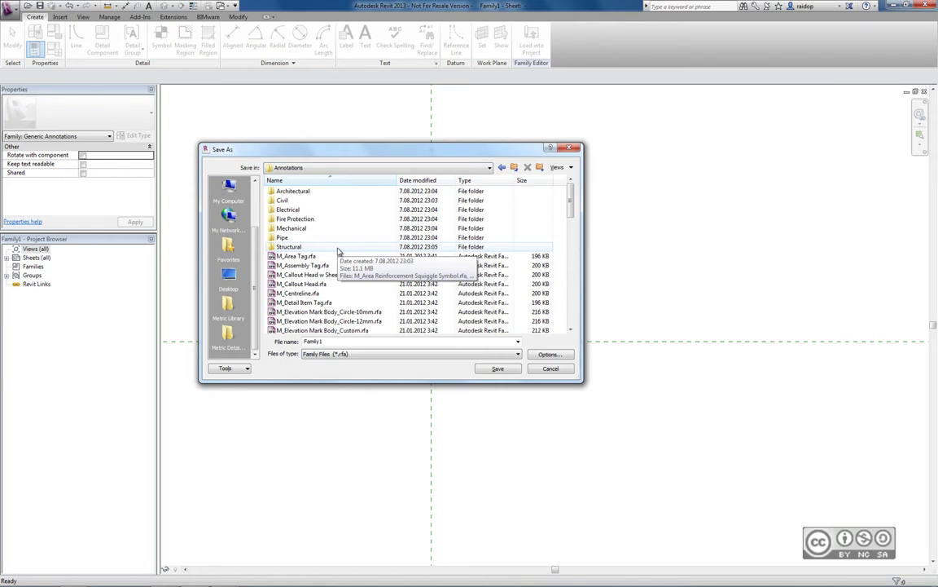
pyautogui.click(228, 277)
pyautogui.doubleClick(346, 342)
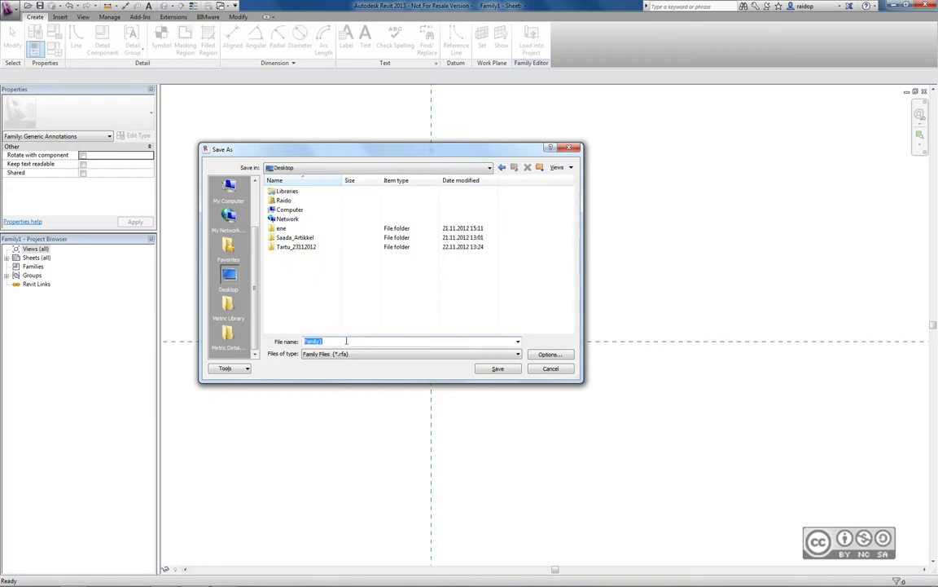
pyautogui.write('Sümbol1')
pyautogui.click(498, 368)
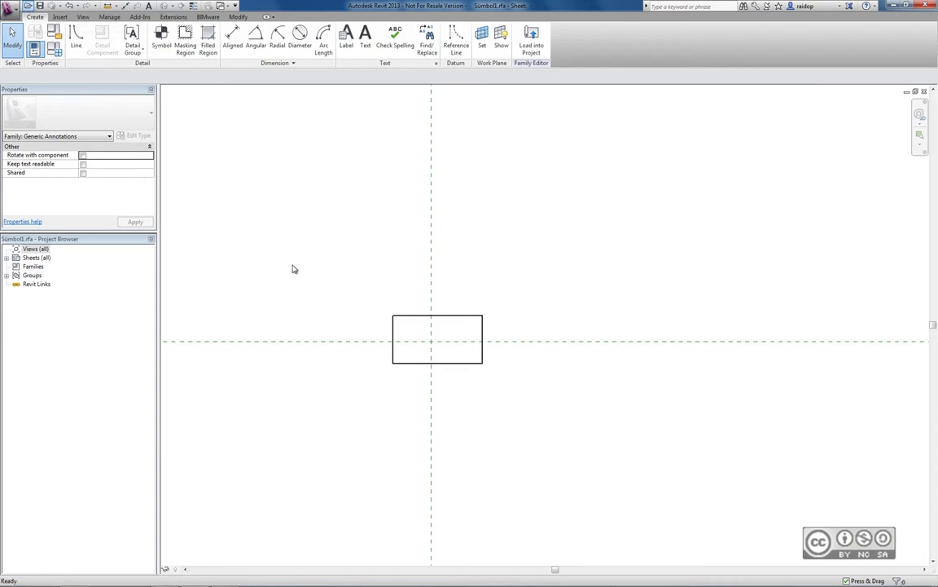
# Step: Open the M_Air Conditioner - Vertical Packaged - Air Cooled - 11-18 kW library family
pyautogui.hotkey('ctrl', 'o')
pyautogui.scroll(-3, 274, 271)
pyautogui.doubleClick(250, 267)
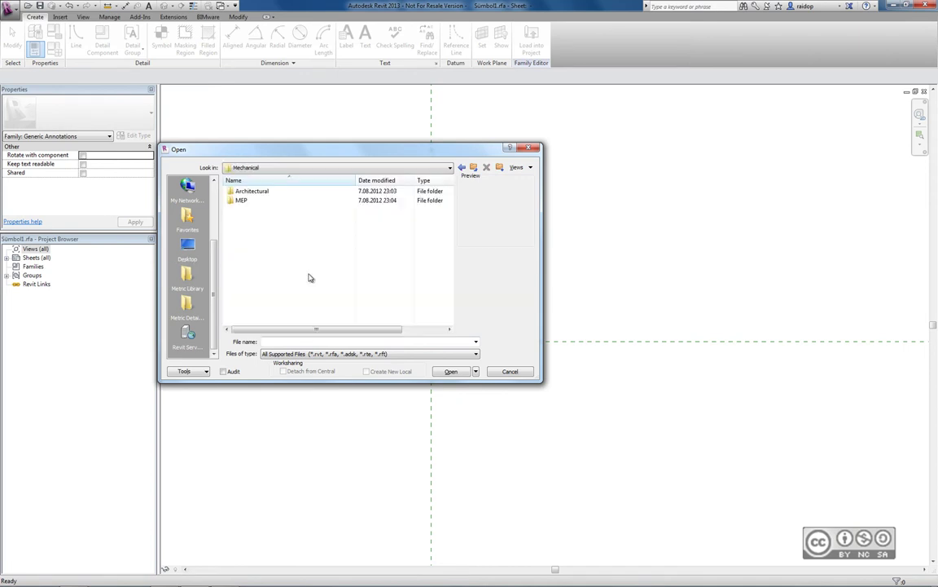
pyautogui.doubleClick(253, 201)
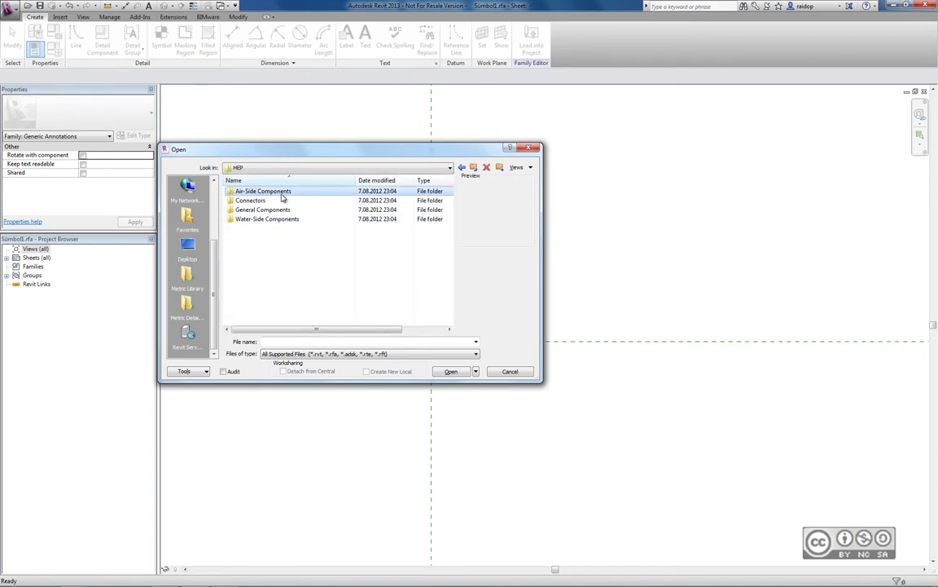
pyautogui.doubleClick(256, 192)
pyautogui.doubleClick(256, 191)
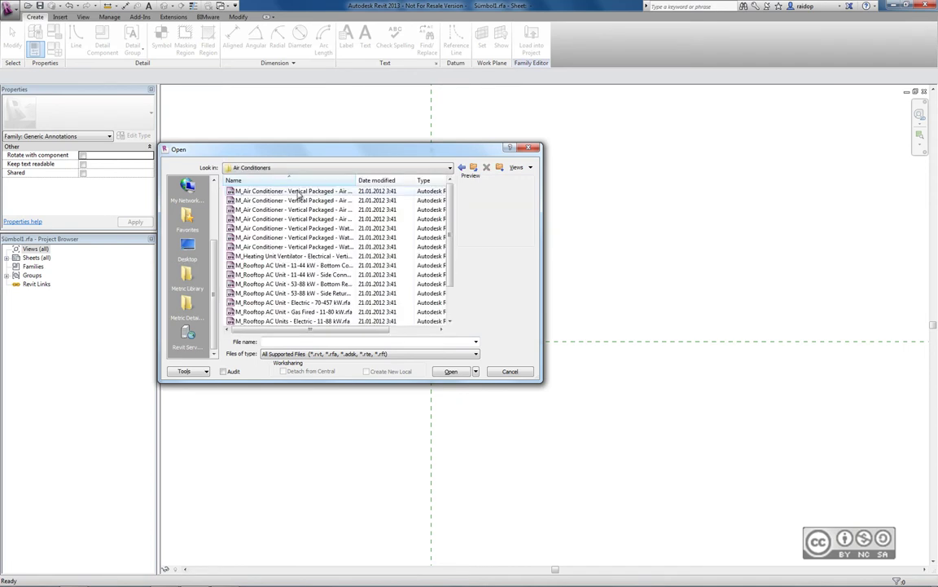
pyautogui.click(277, 190)
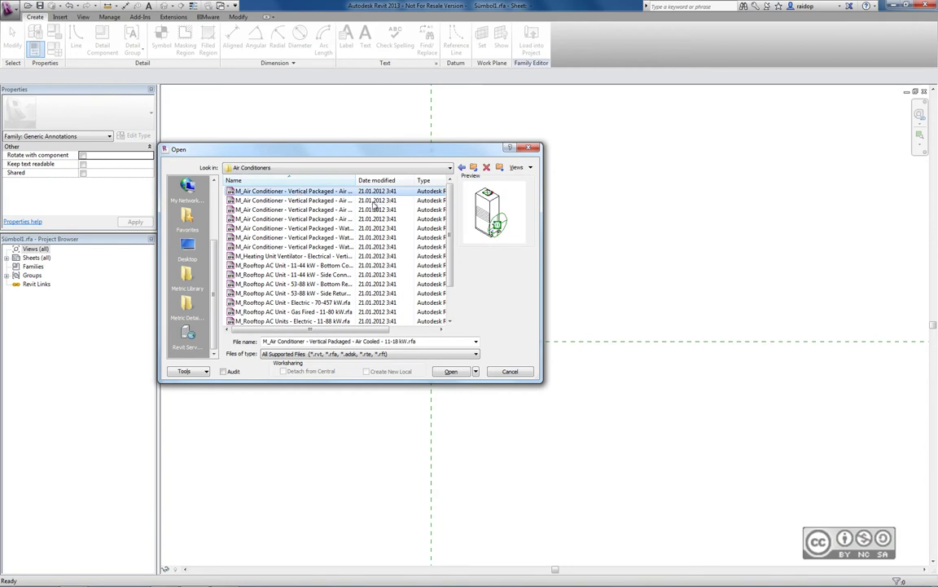
pyautogui.click(450, 371)
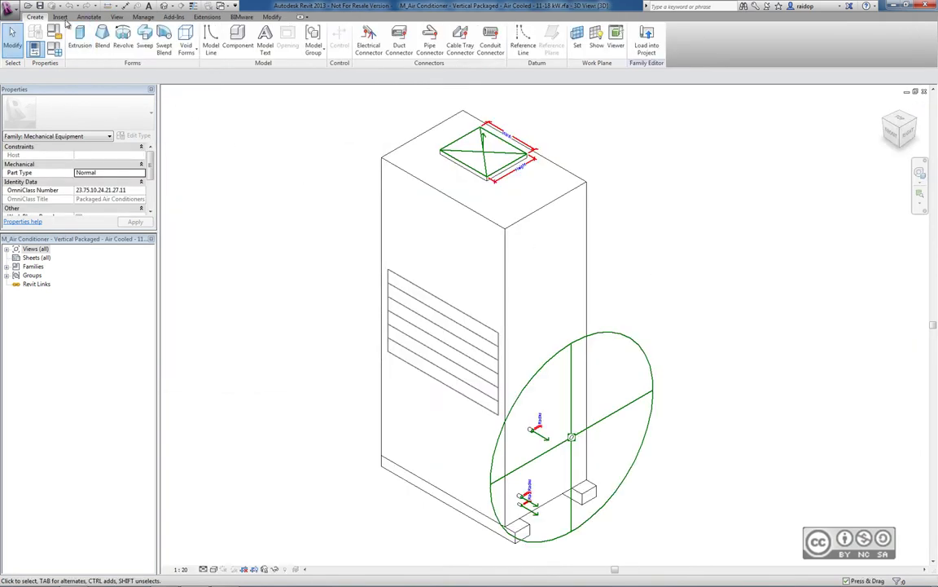
# Step: Load Sümbol1.rfa from the Desktop into the air conditioner family
pyautogui.click(60, 18)
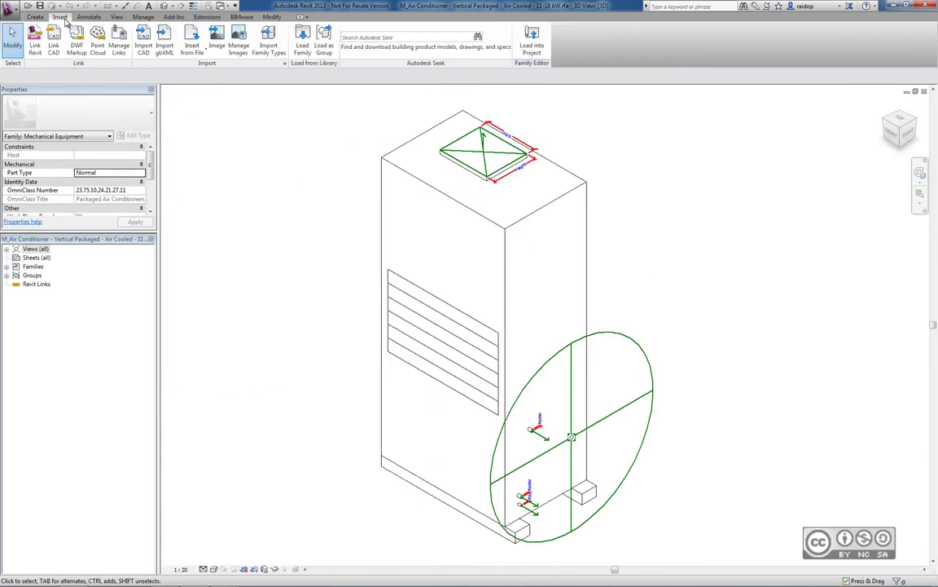
pyautogui.click(303, 45)
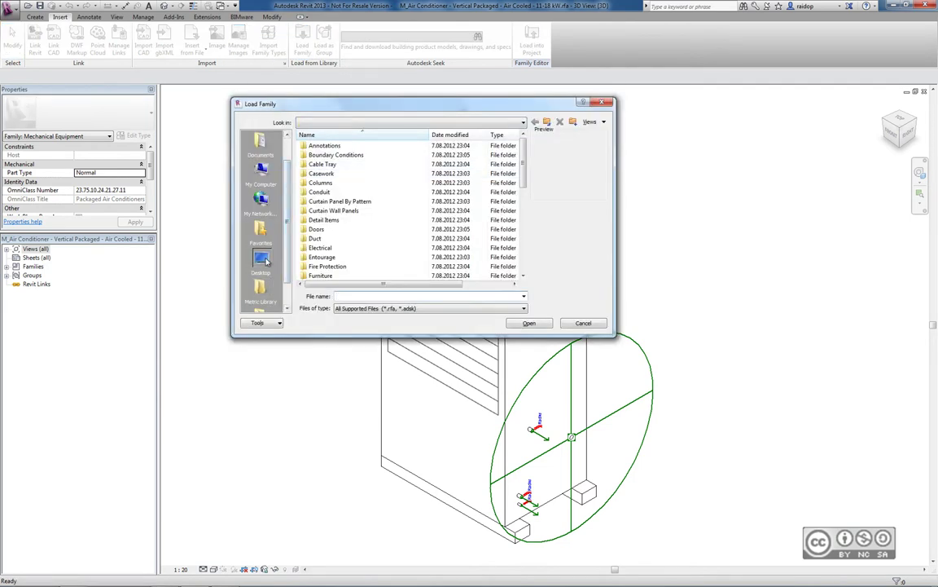
pyautogui.click(259, 261)
pyautogui.click(324, 210)
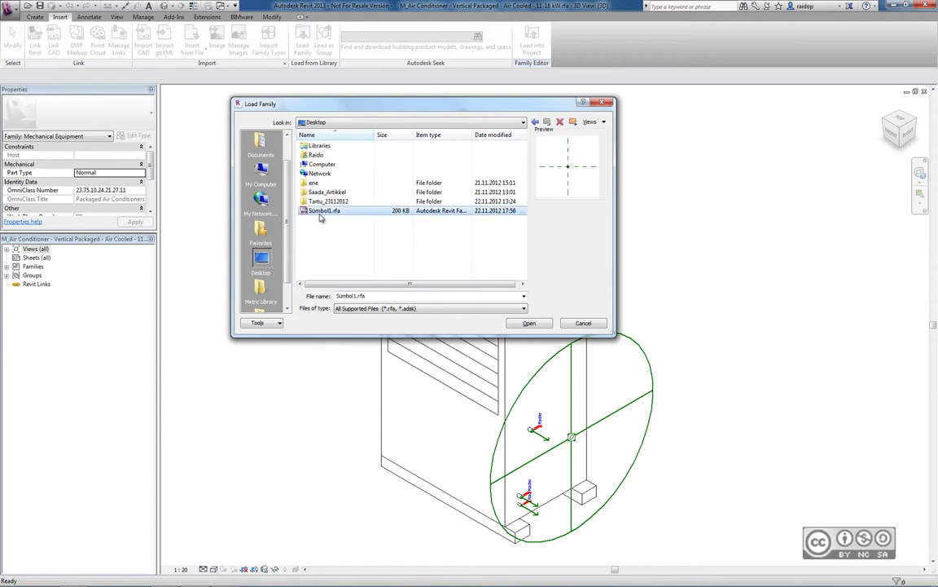
pyautogui.click(529, 323)
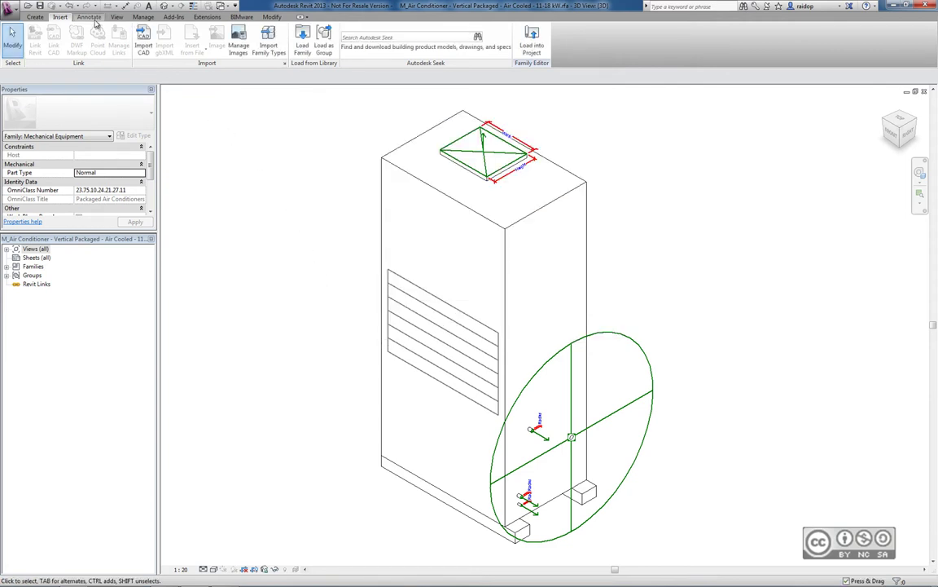
pyautogui.click(88, 17)
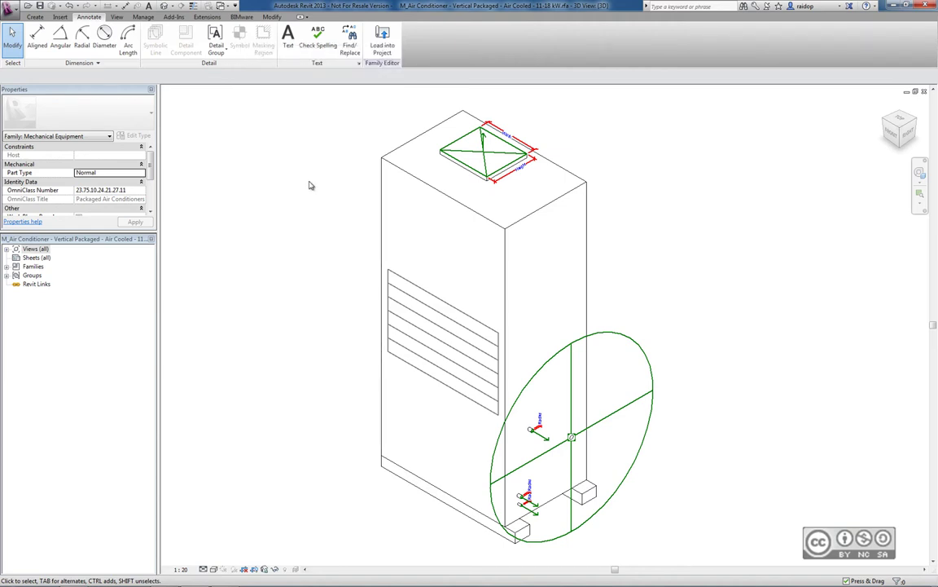
# Step: Open the Ref. Level floor plan from the Project Browser
pyautogui.doubleClick(35, 249)
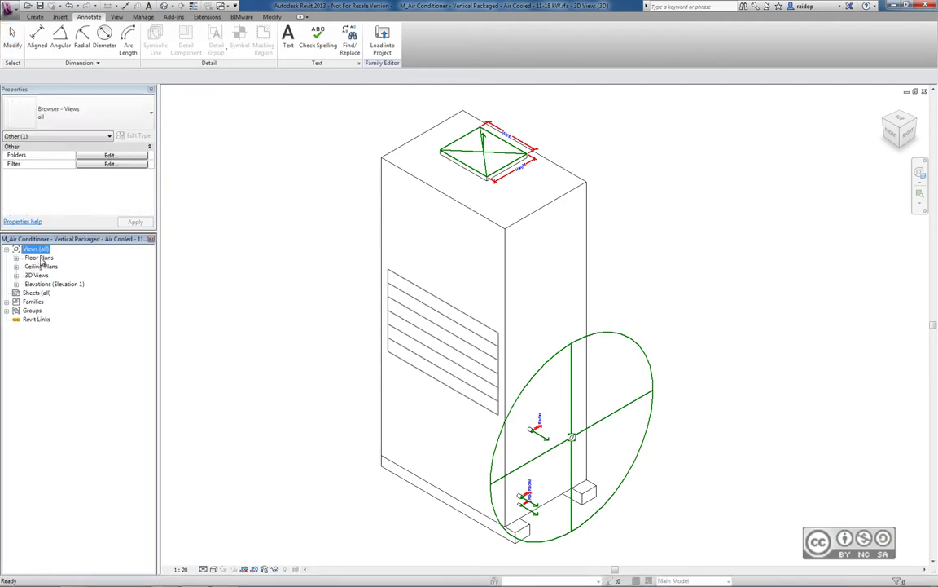
pyautogui.doubleClick(38, 258)
pyautogui.doubleClick(48, 266)
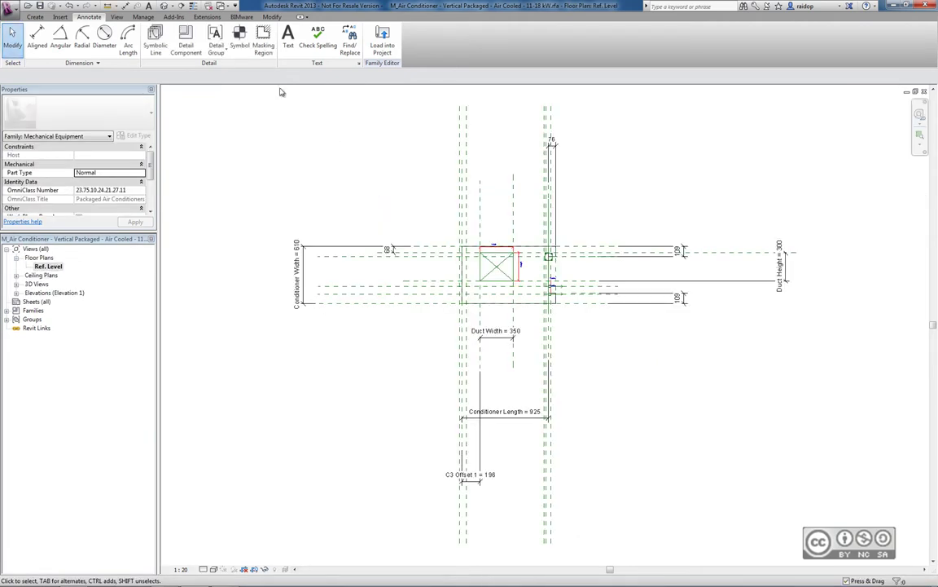
# Step: Place a Sümbol1 symbol on the air conditioner unit, then close the plan window
pyautogui.click(239, 39)
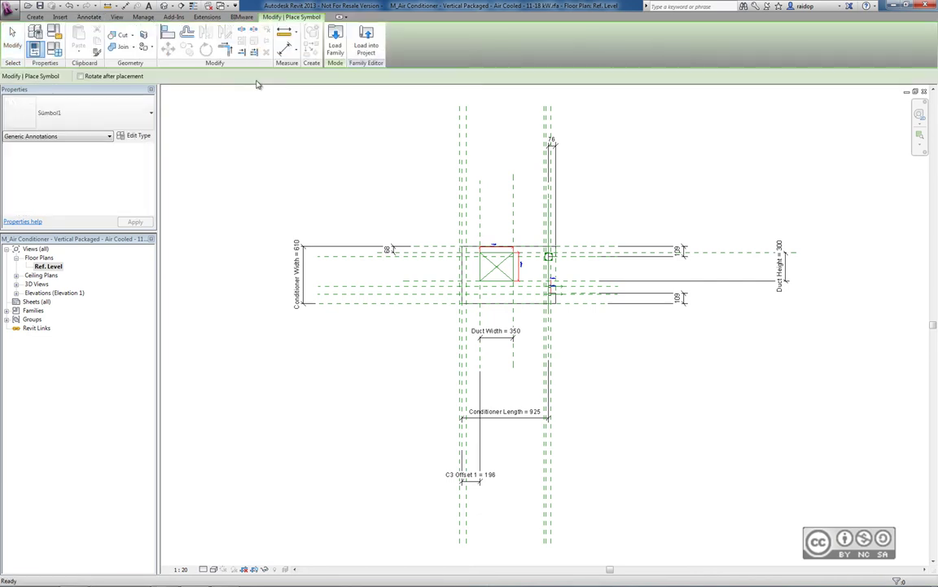
pyautogui.click(113, 119)
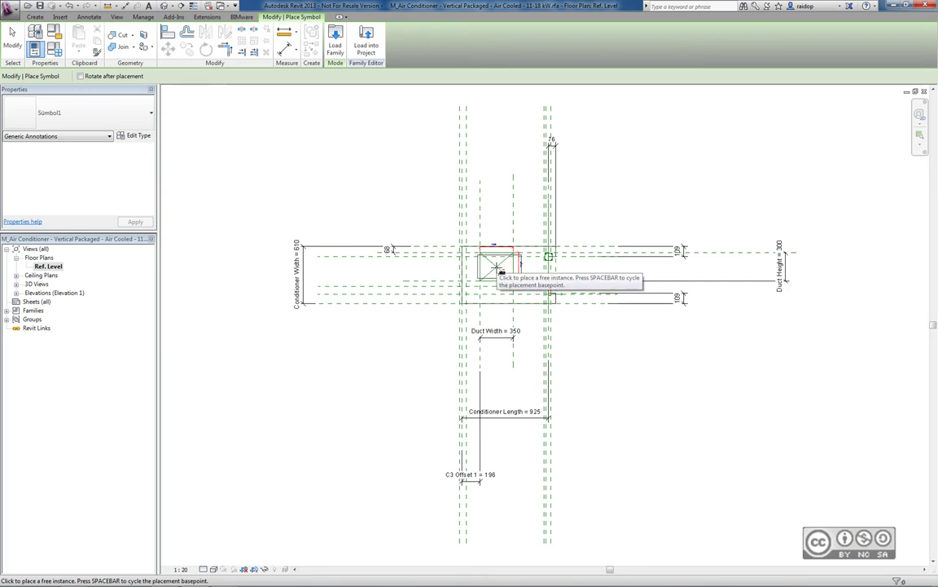
pyautogui.click(496, 267)
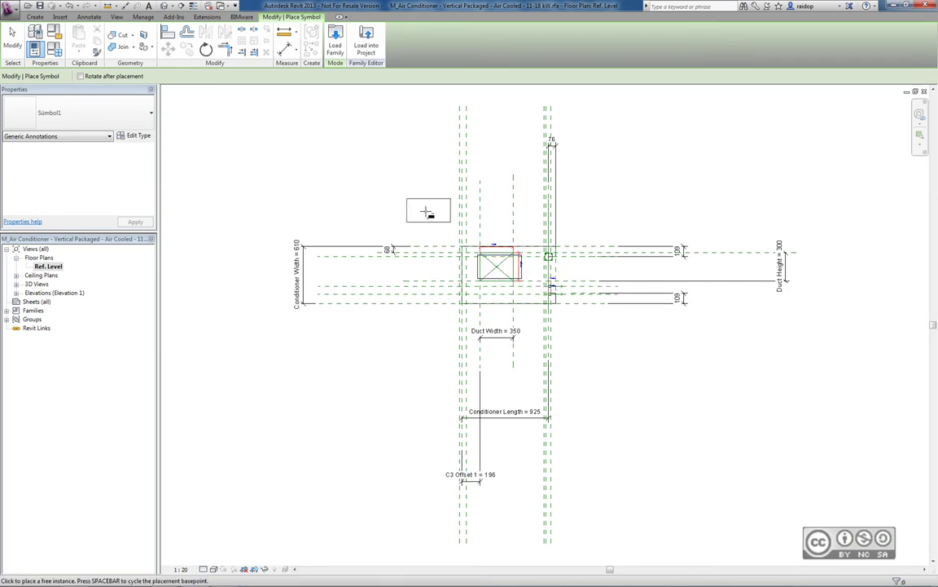
pyautogui.press('Escape')
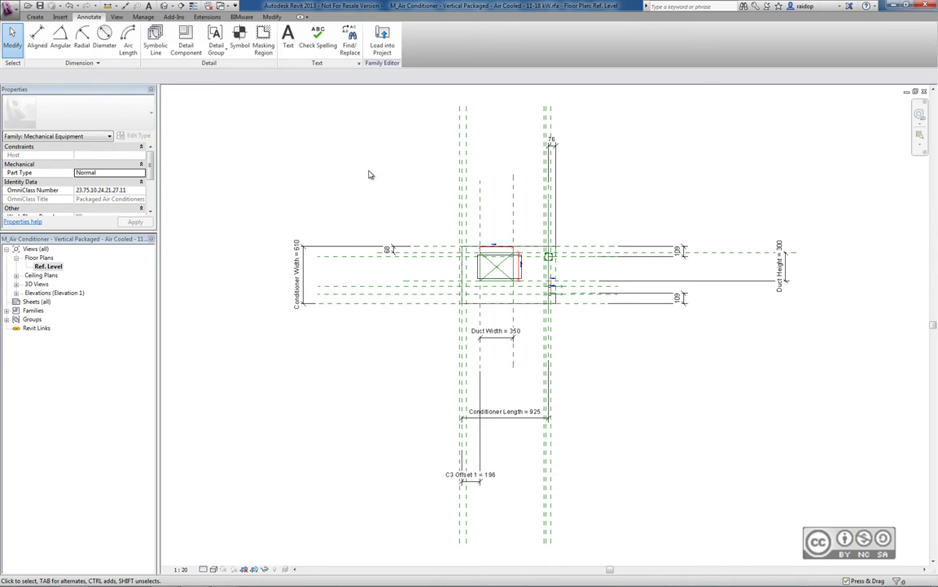
pyautogui.hotkey('ctrl', 'F4')
# Step: Close the air conditioner family without saving to return to Sümbol1.rfa
pyautogui.press('n')
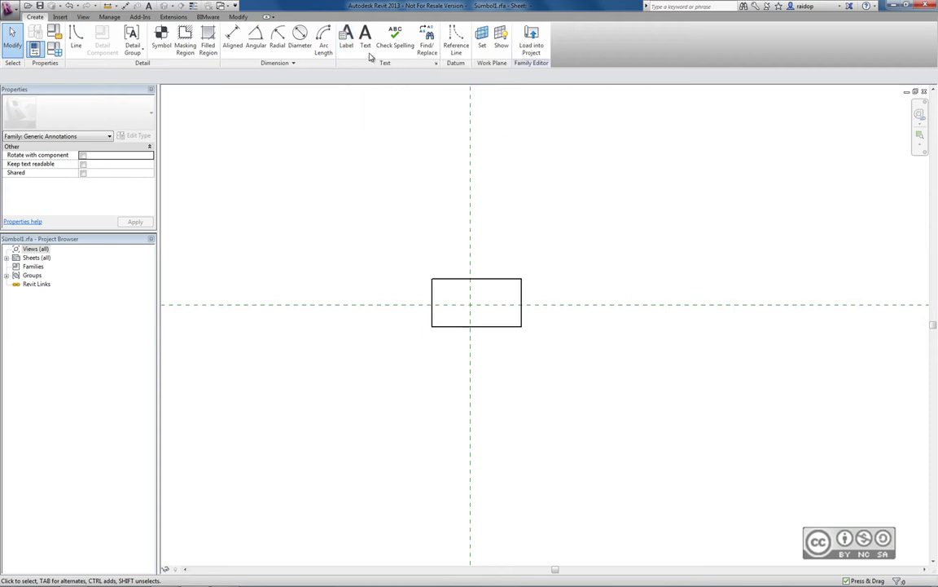
# Step: Place a 3mm left-aligned 'T-' text note inside the Sümbol1 rectangle
pyautogui.click(367, 46)
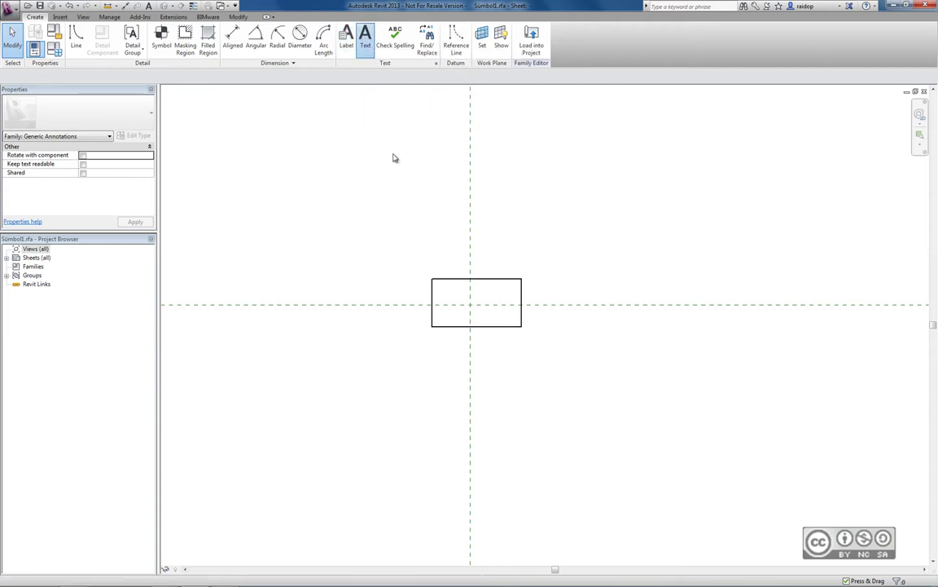
pyautogui.moveTo(444, 294); pyautogui.dragTo(505, 318)
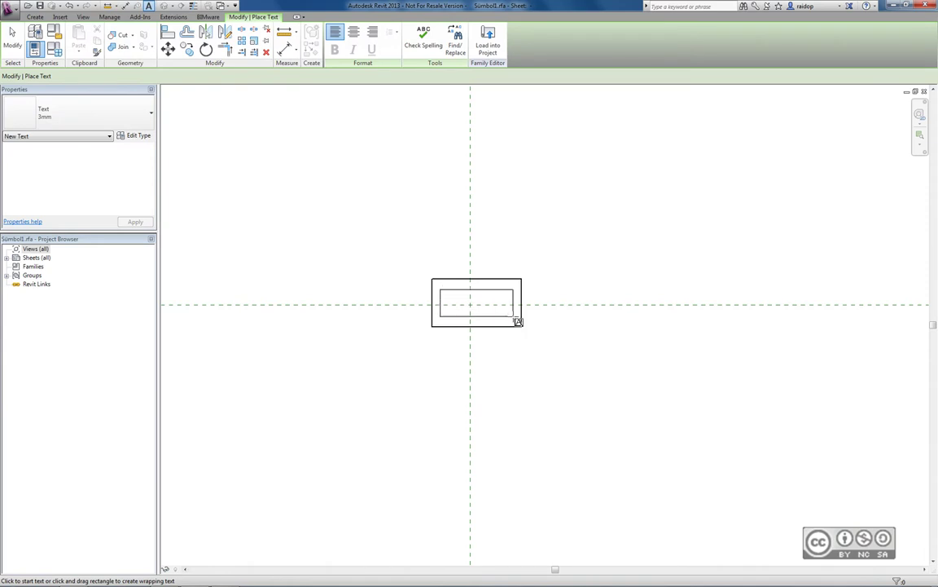
pyautogui.write('A')
pyautogui.doubleClick(445, 298)
pyautogui.write('T')
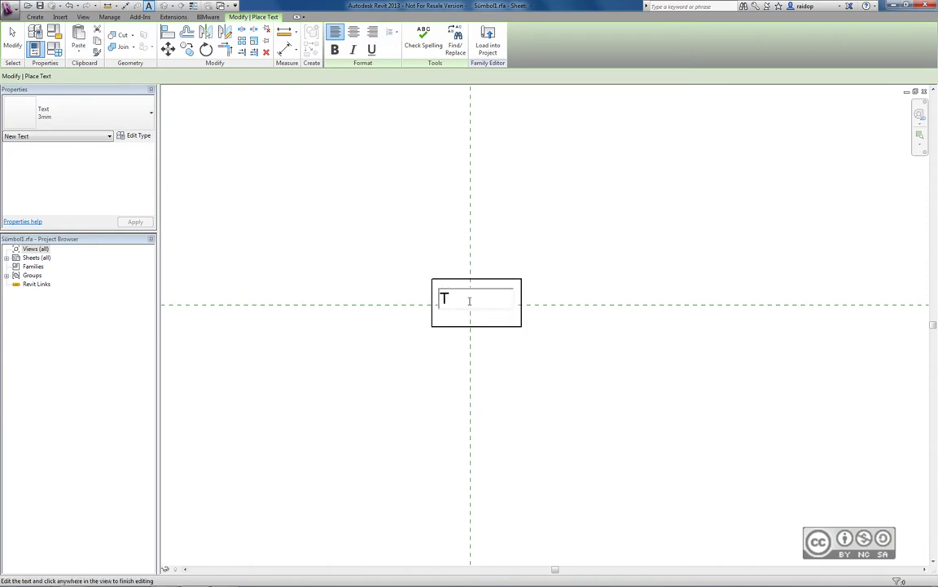
pyautogui.write('-')
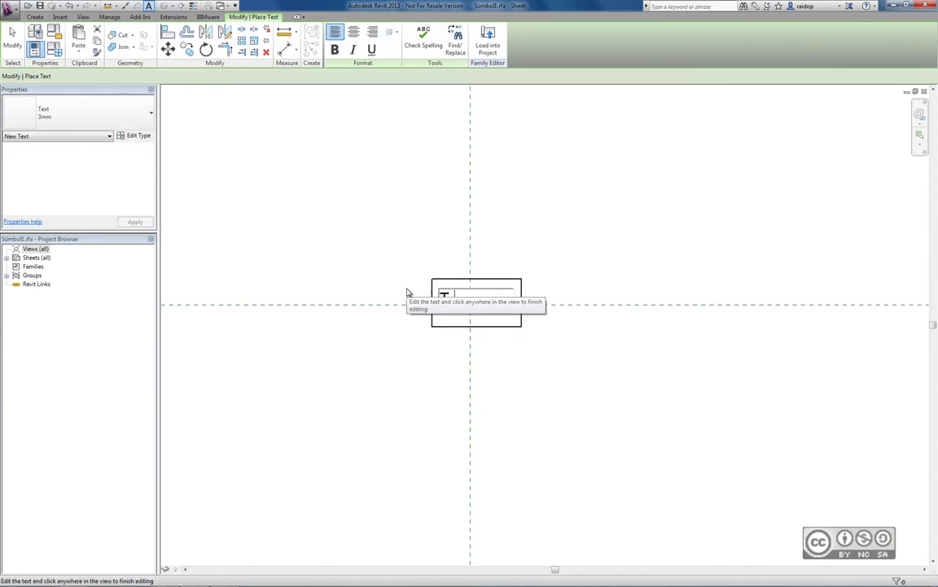
pyautogui.hotkey('ctrl', 'a')
pyautogui.click(410, 291)
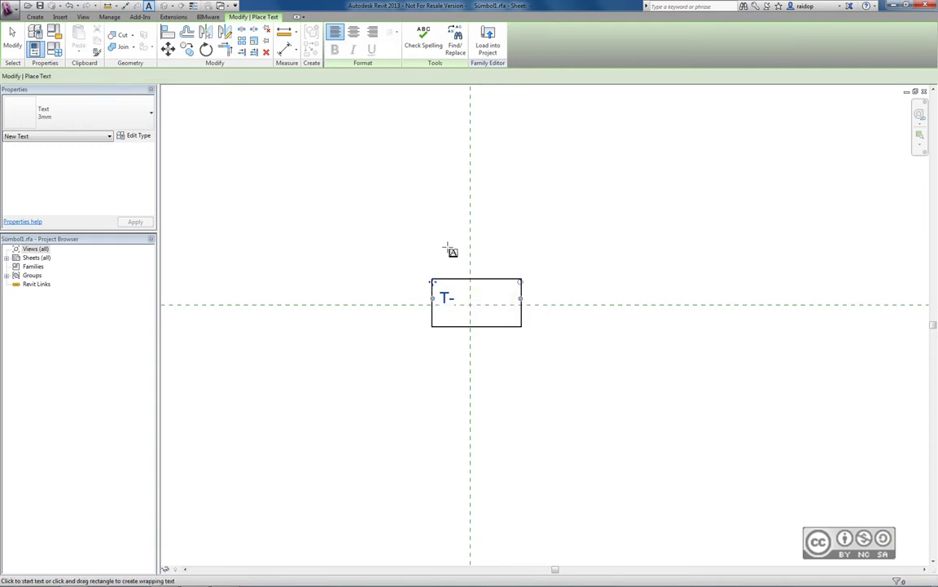
pyautogui.press('Escape')
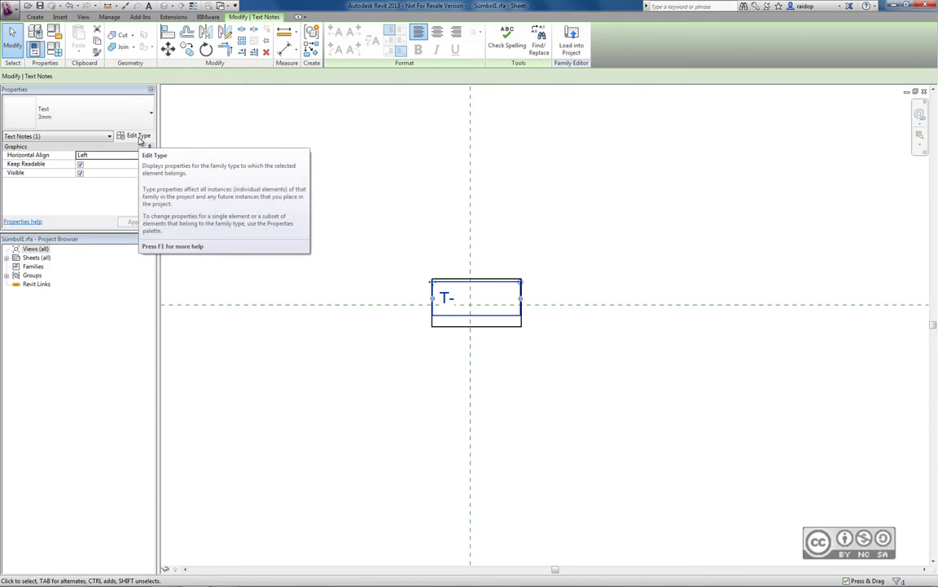
# Step: Check the text type properties without changes, then start a new family from a template
pyautogui.click(139, 136)
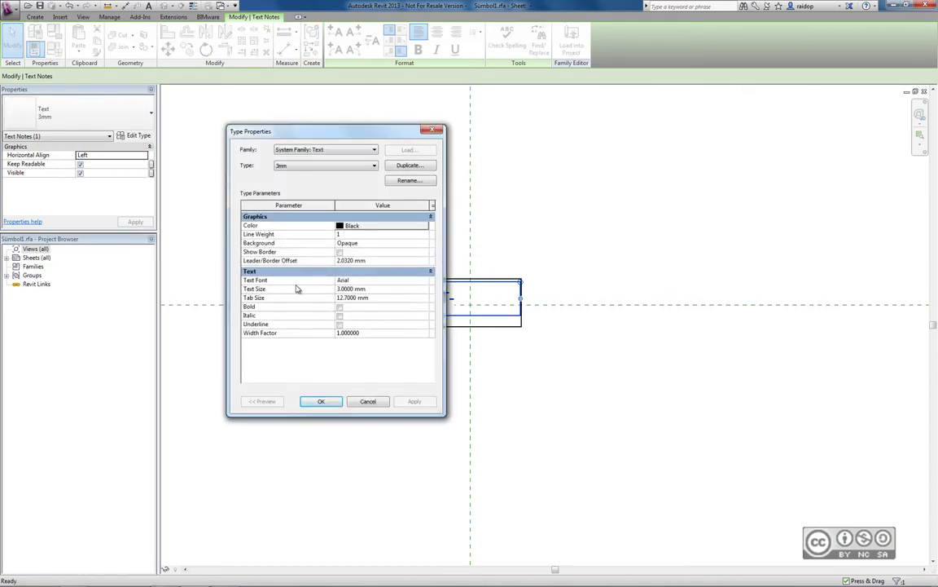
pyautogui.click(369, 401)
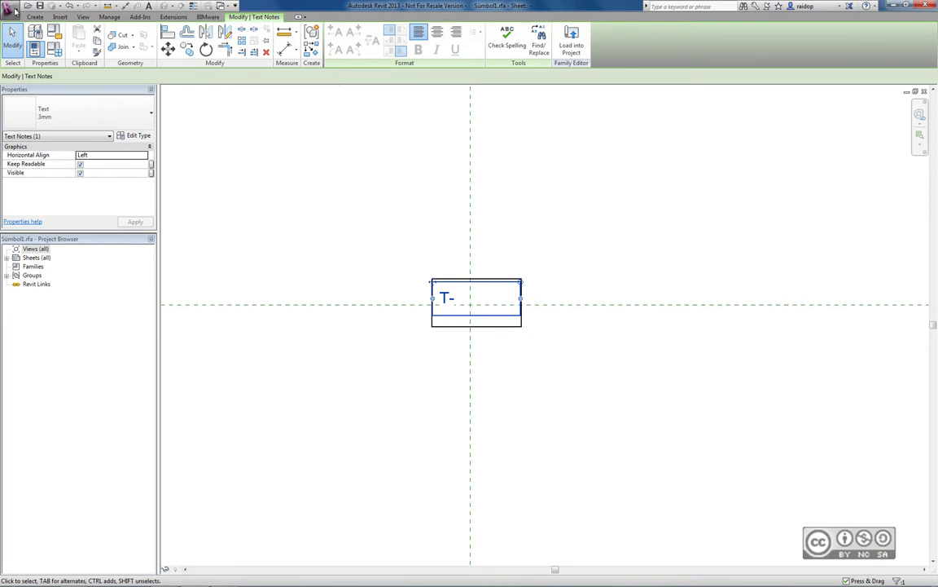
pyautogui.click(14, 10)
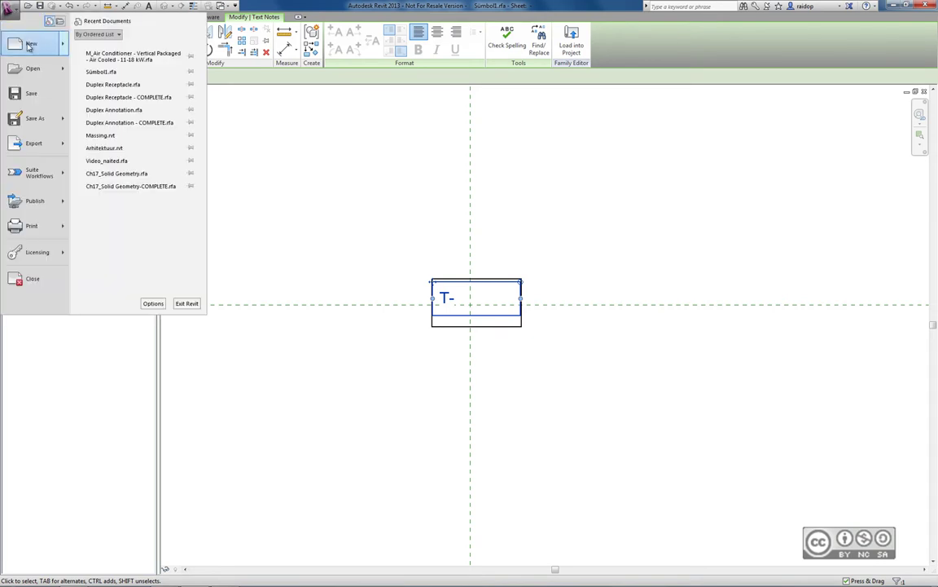
pyautogui.moveTo(31, 44)
pyautogui.click(106, 69)
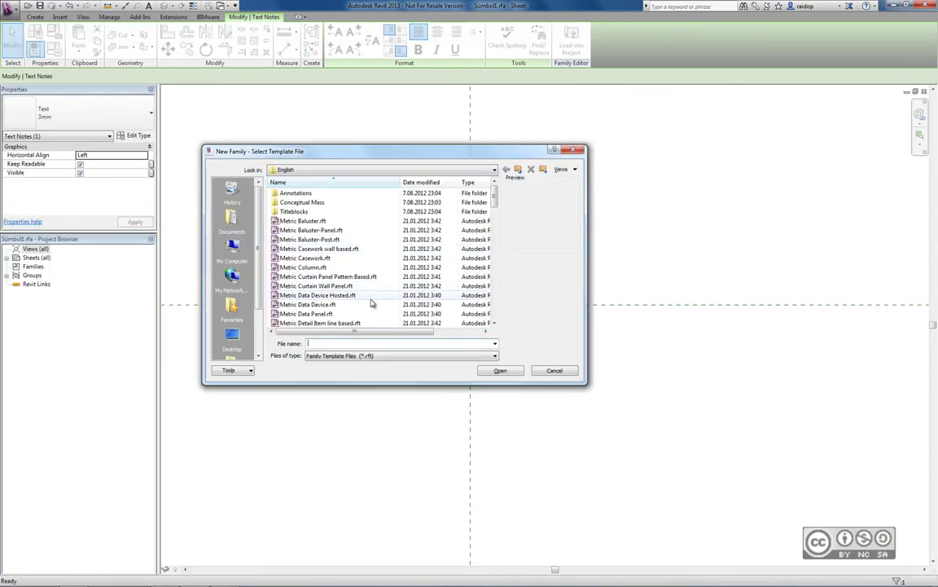
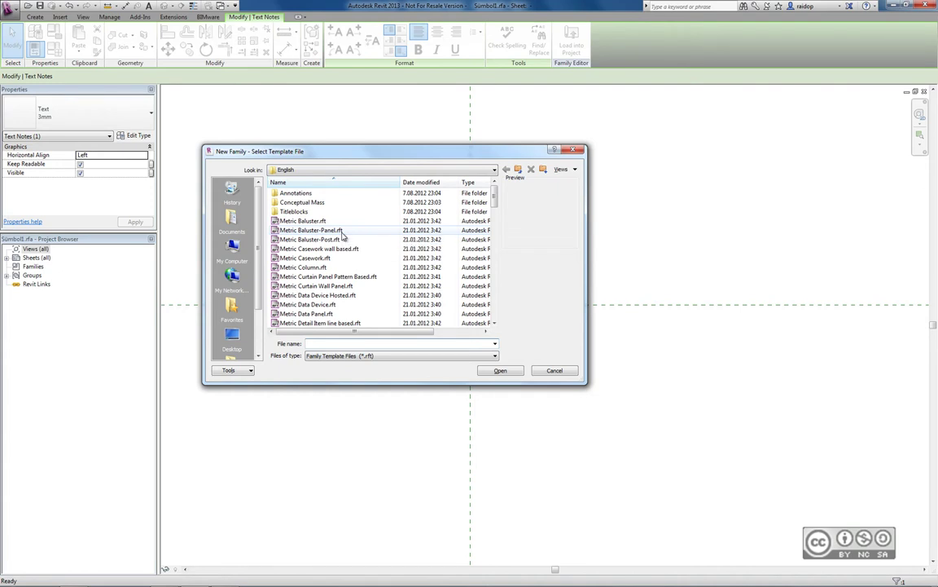
# Step: Dismiss the new-family template choice and edit the T- text note in Naide.rfa
pyautogui.click(553, 370)
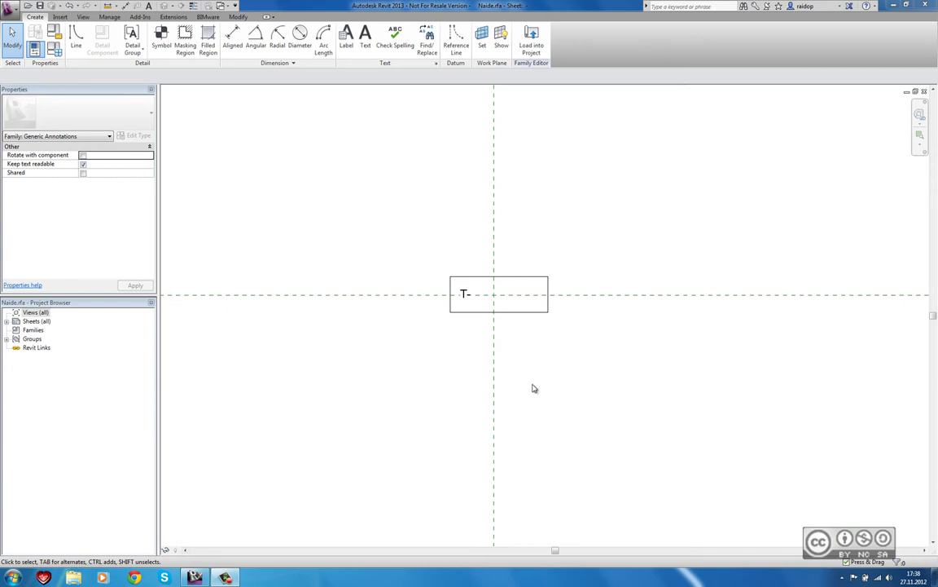
pyautogui.doubleClick(463, 294)
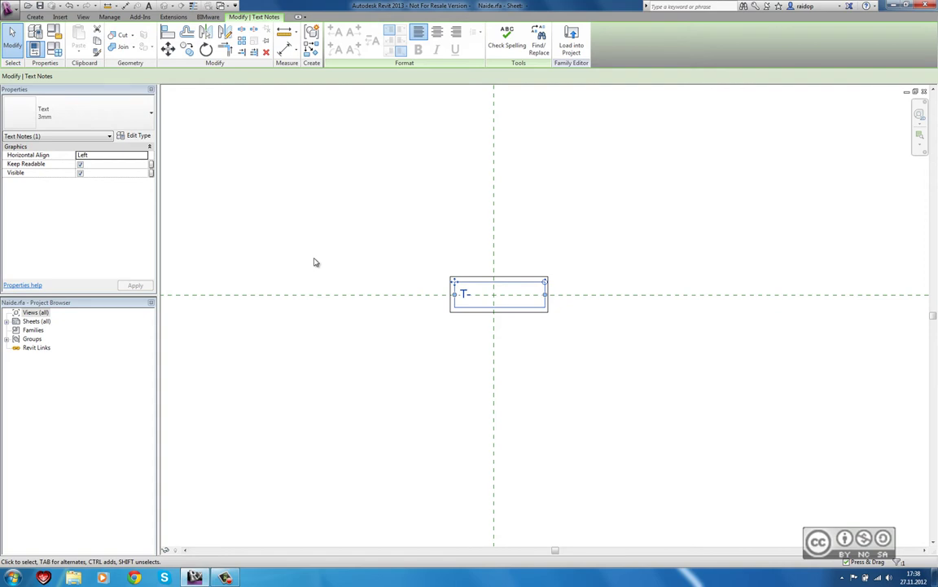
pyautogui.click(425, 277)
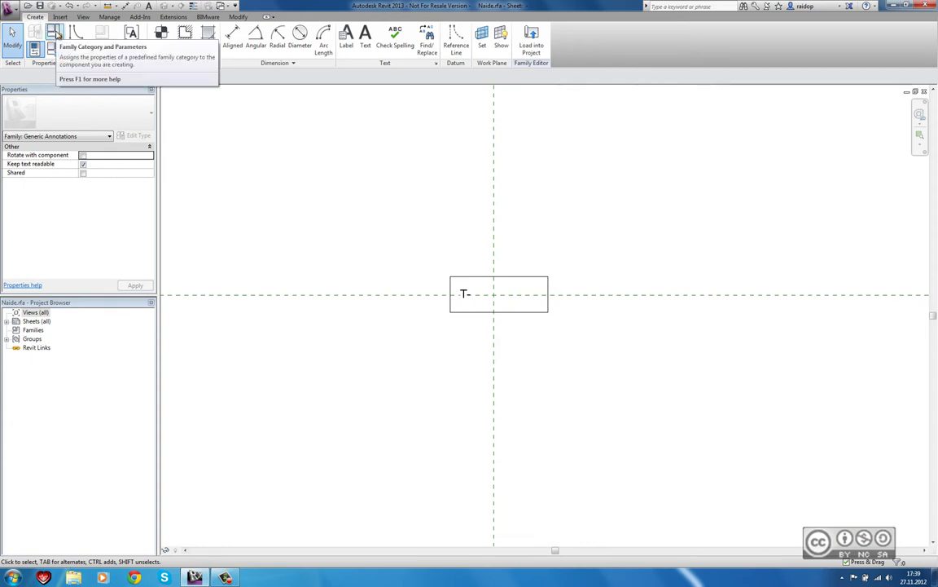
pyautogui.click(55, 32)
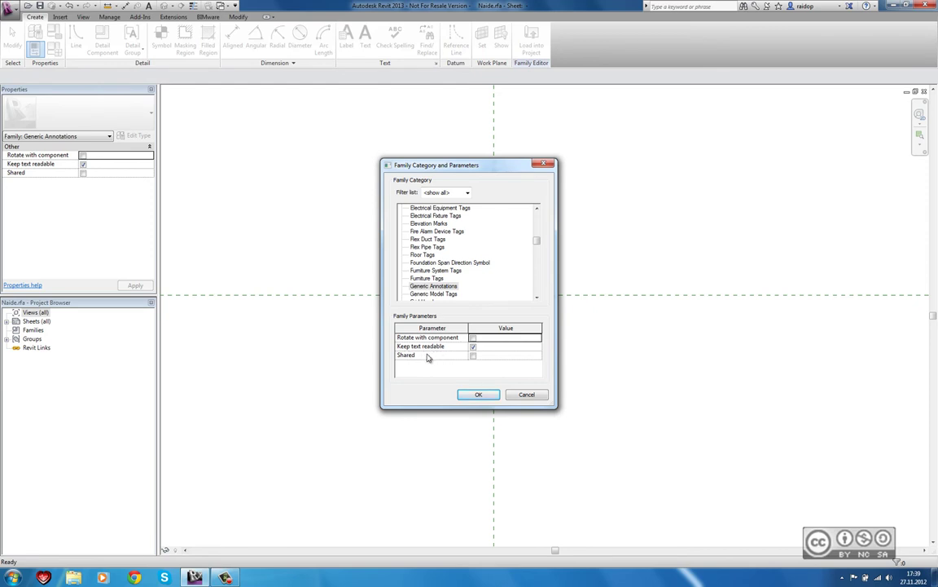
pyautogui.click(526, 395)
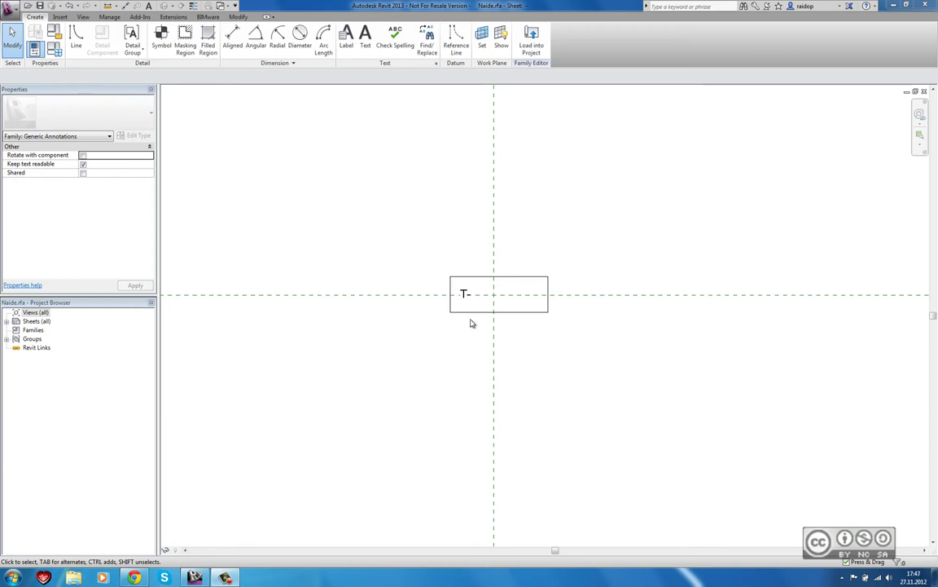
# Step: Move the T- text note out of the rectangle to sit below it
pyautogui.click(471, 323)
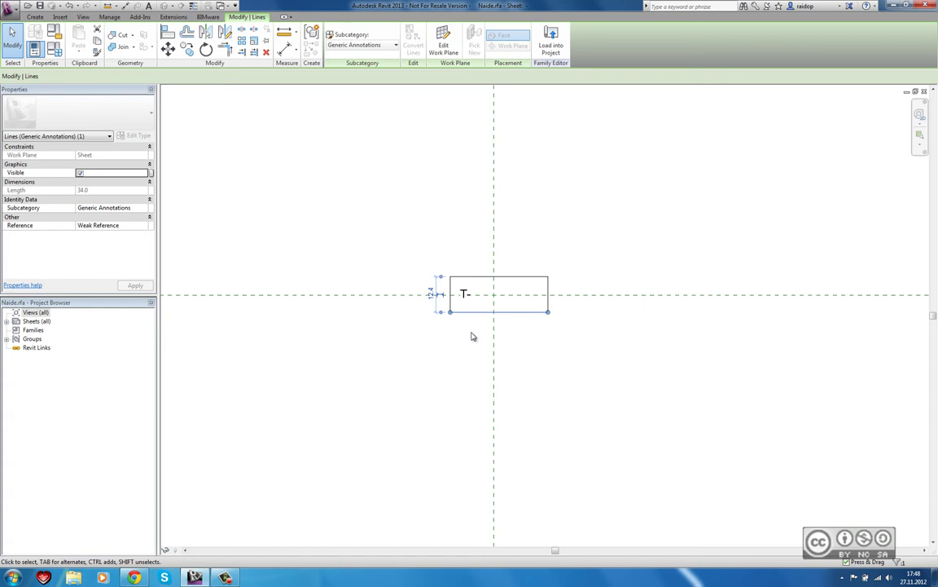
pyautogui.press('Escape')
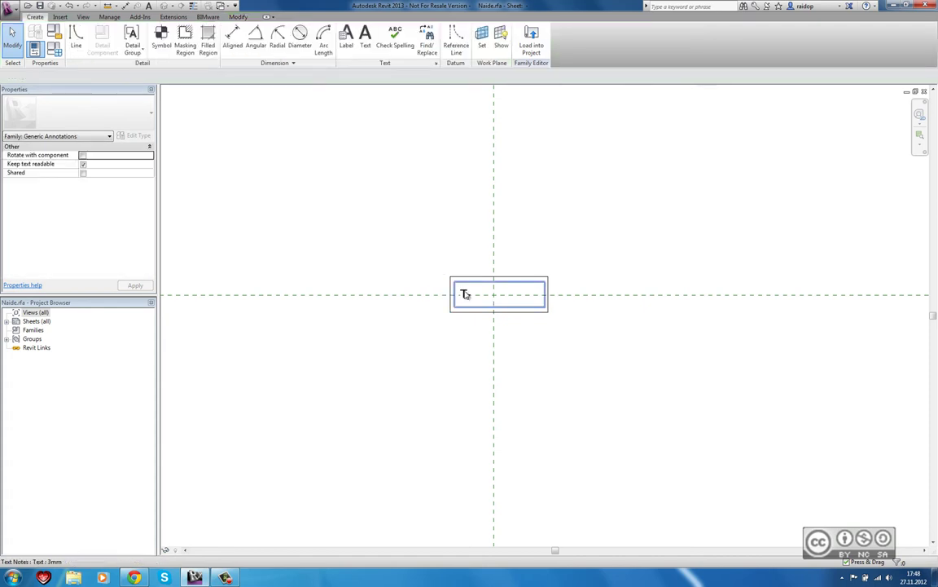
pyautogui.keyDown('ctrl'); pyautogui.moveTo(465, 294); pyautogui.dragTo(477, 329); pyautogui.keyUp('ctrl')
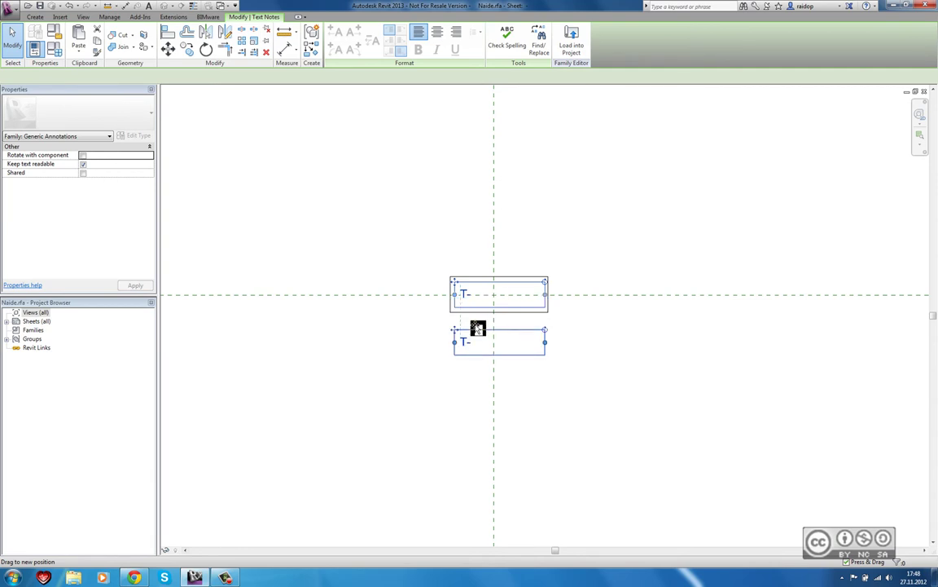
pyautogui.keyDown('ctrl'); pyautogui.moveTo(477, 329); pyautogui.dragTo(477, 327); pyautogui.keyUp('ctrl')
pyautogui.press('Escape')
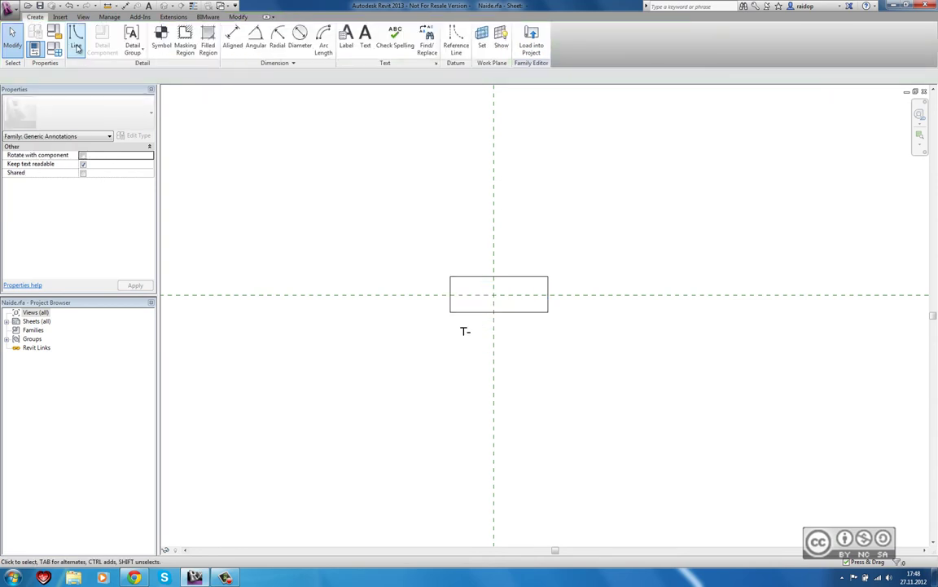
# Step: Draw a diagonal line across the rectangle from bottom-left to top-right corner
pyautogui.click(75, 47)
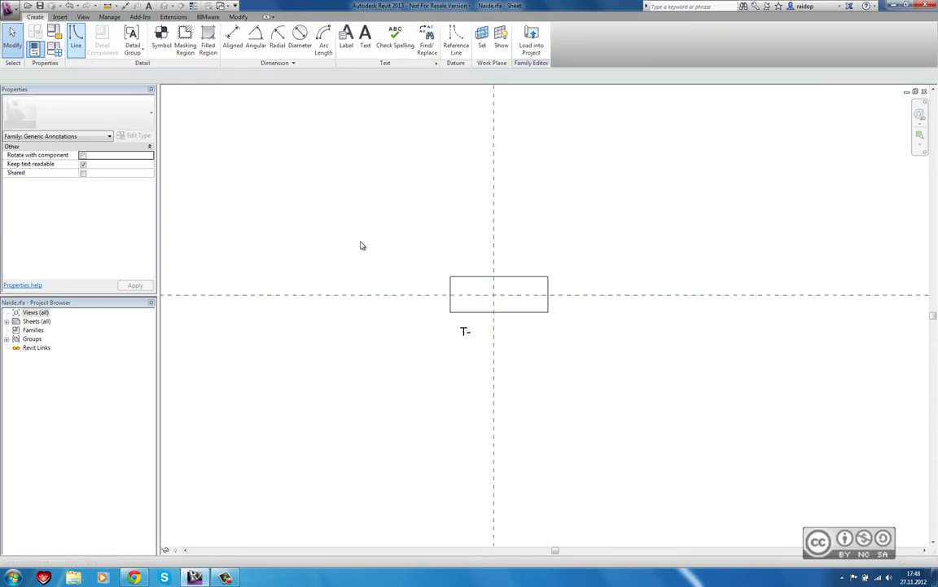
pyautogui.click(548, 277)
pyautogui.press('Escape')
pyautogui.press('Escape')
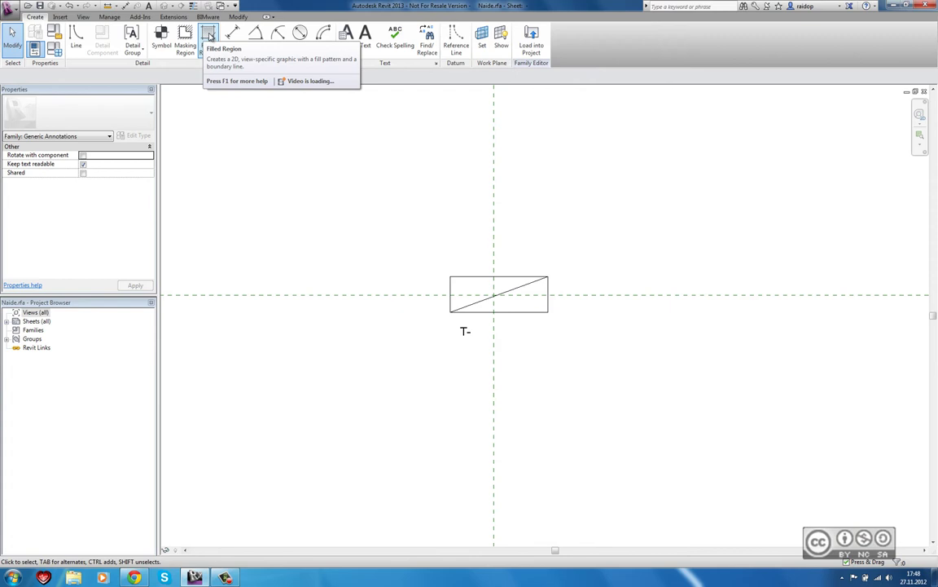
# Step: Fill the upper-left triangle with a filled region picked from the top edge and diagonal
pyautogui.click(210, 36)
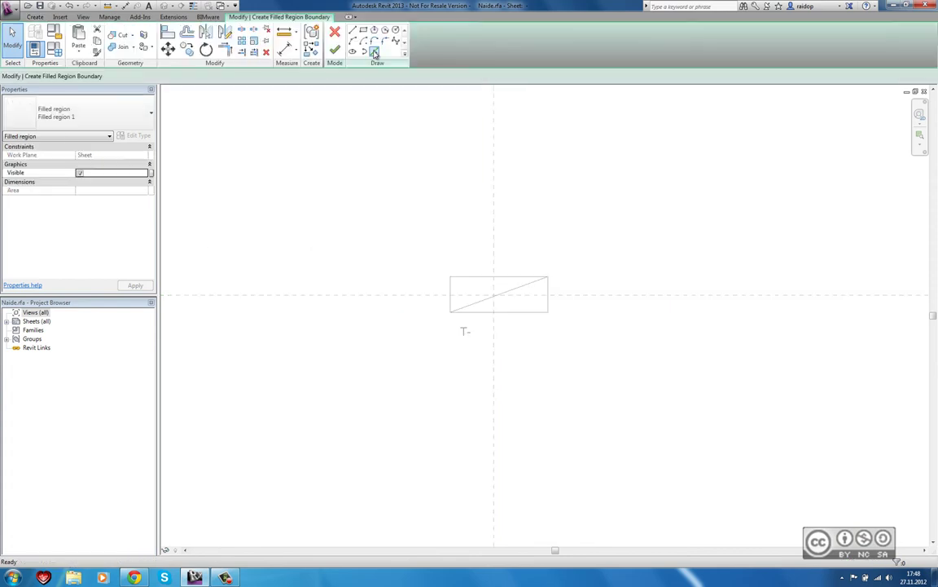
pyautogui.click(375, 52)
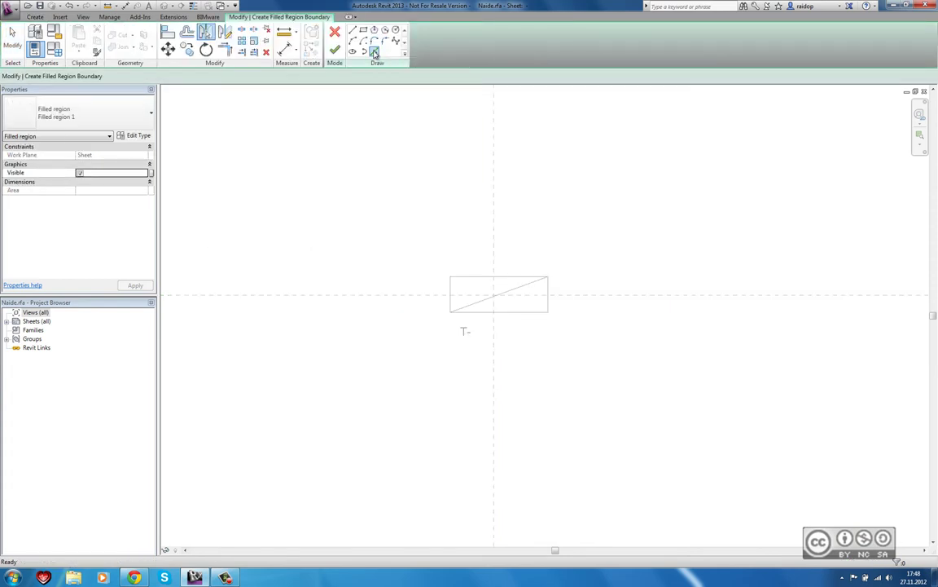
pyautogui.click(464, 277)
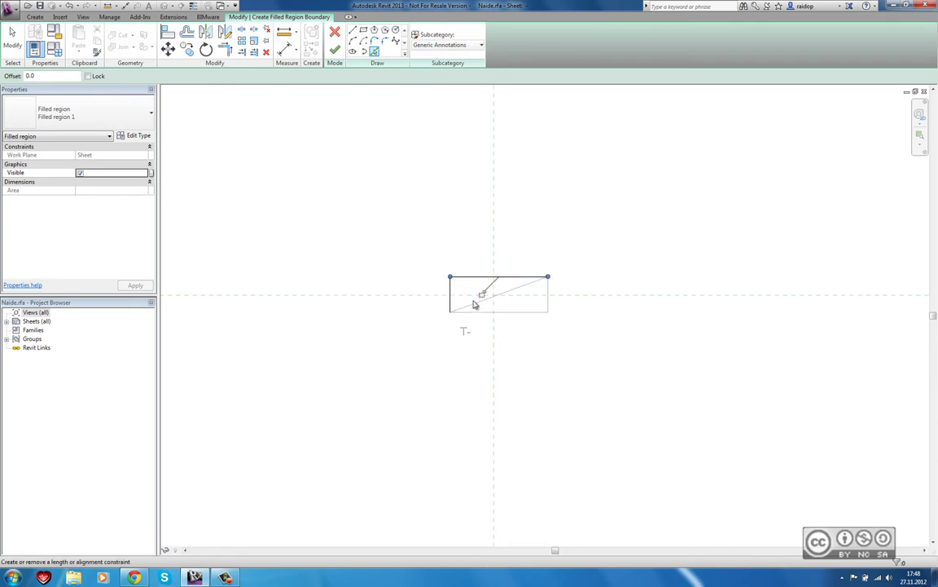
pyautogui.click(473, 291)
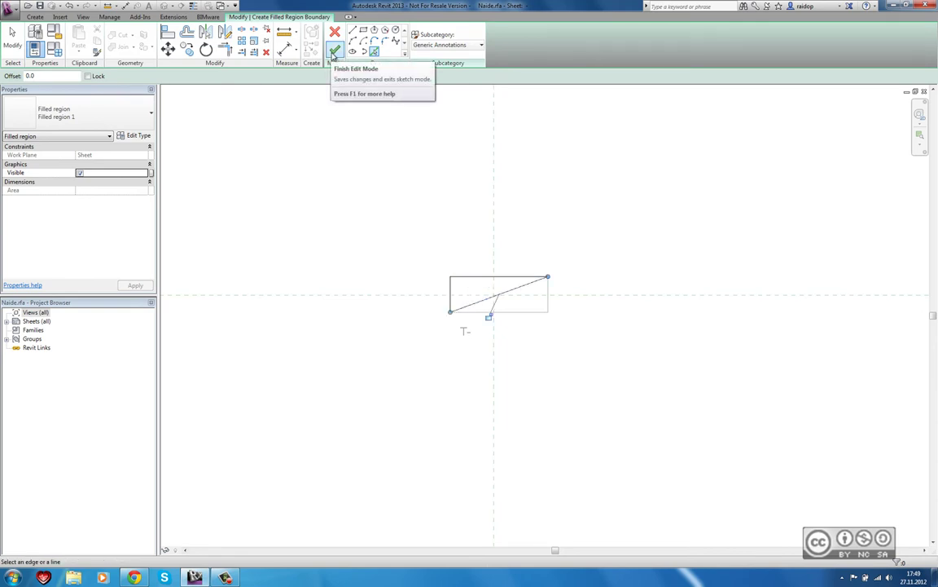
pyautogui.click(334, 52)
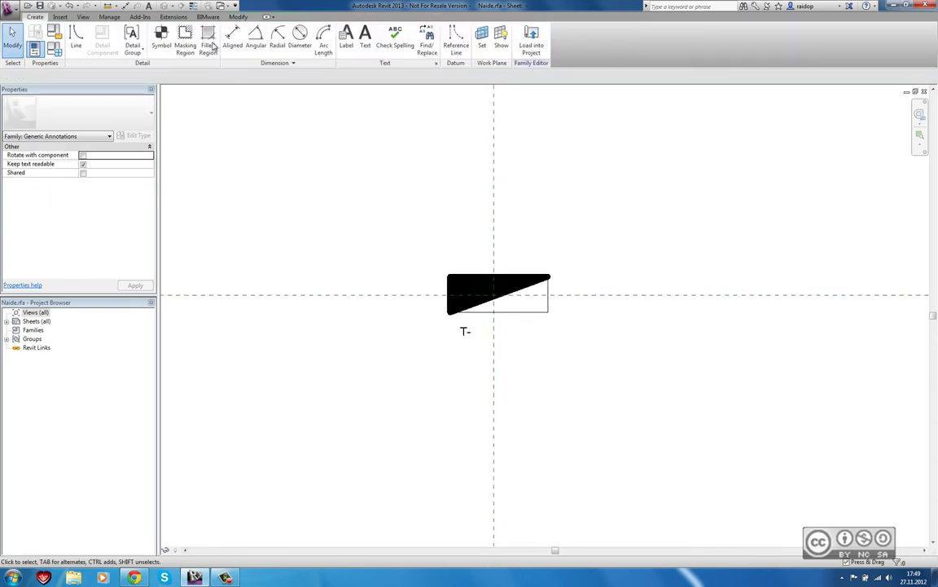
# Step: Fill the lower-right triangle with a second filled region using the bottom edge
pyautogui.click(210, 44)
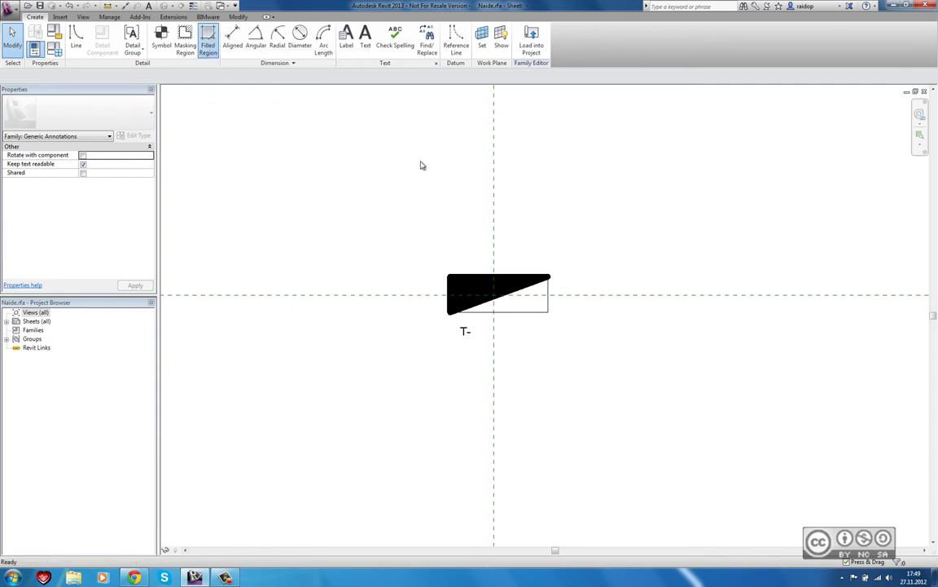
pyautogui.click(375, 53)
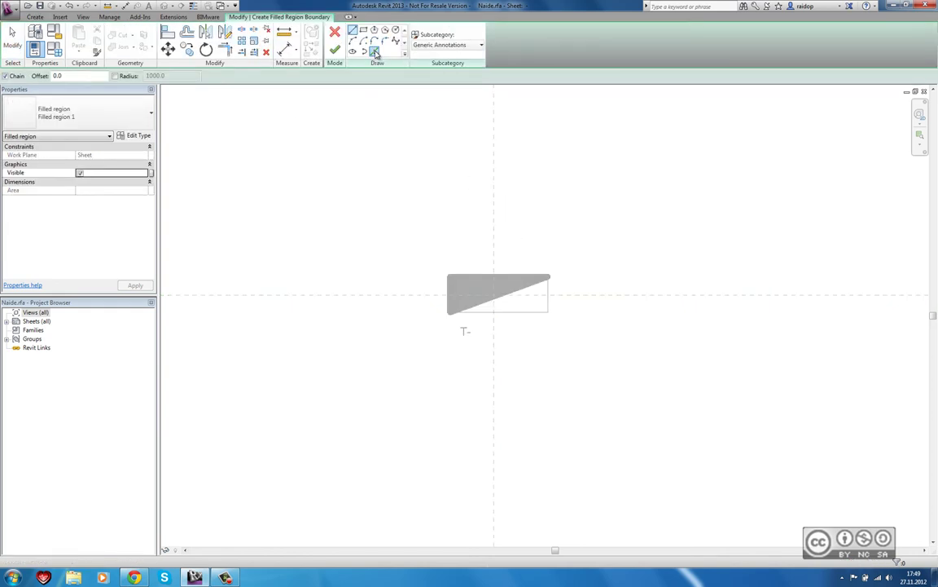
pyautogui.click(518, 316)
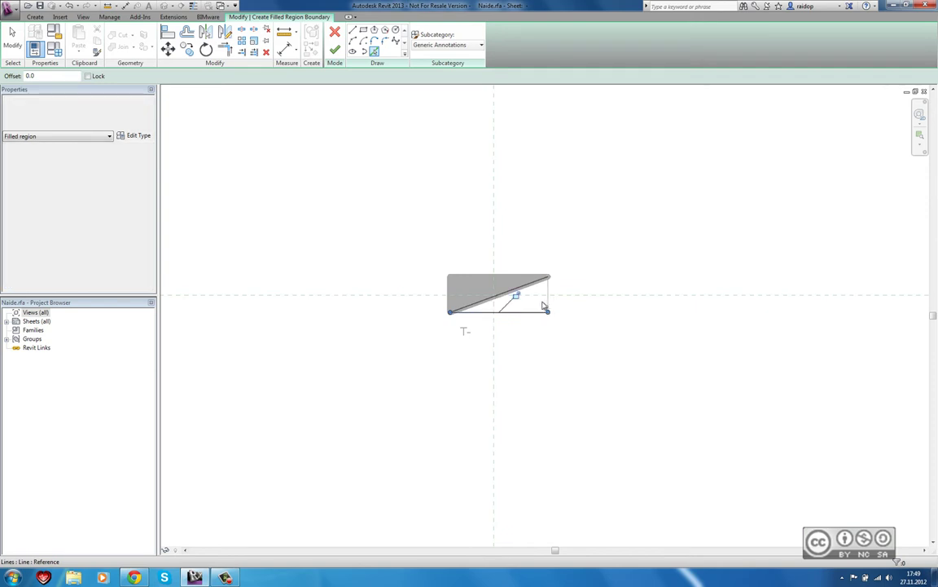
pyautogui.click(336, 51)
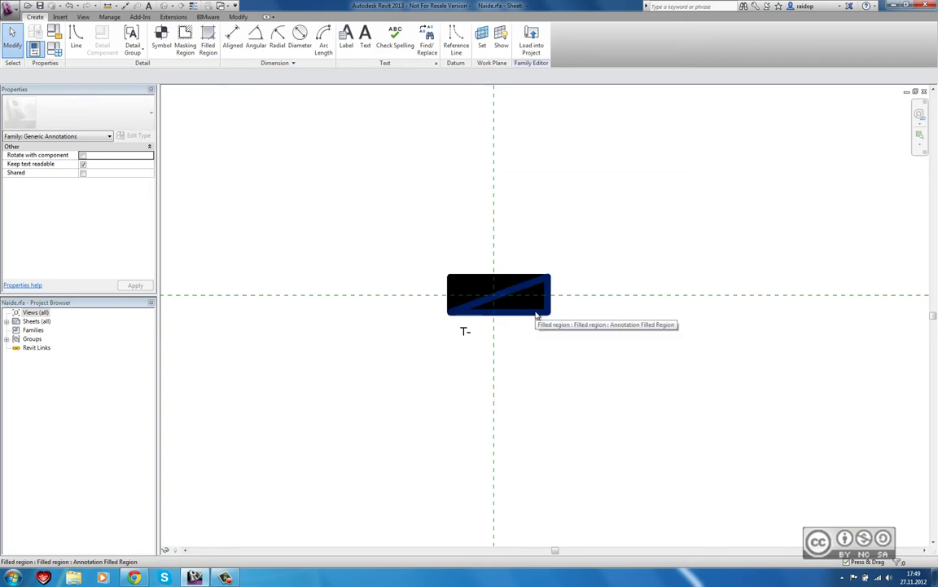
# Step: Tie the upper-left triangle's visibility to a new parameter 'Ülemine kolmnurk'
pyautogui.click(465, 281)
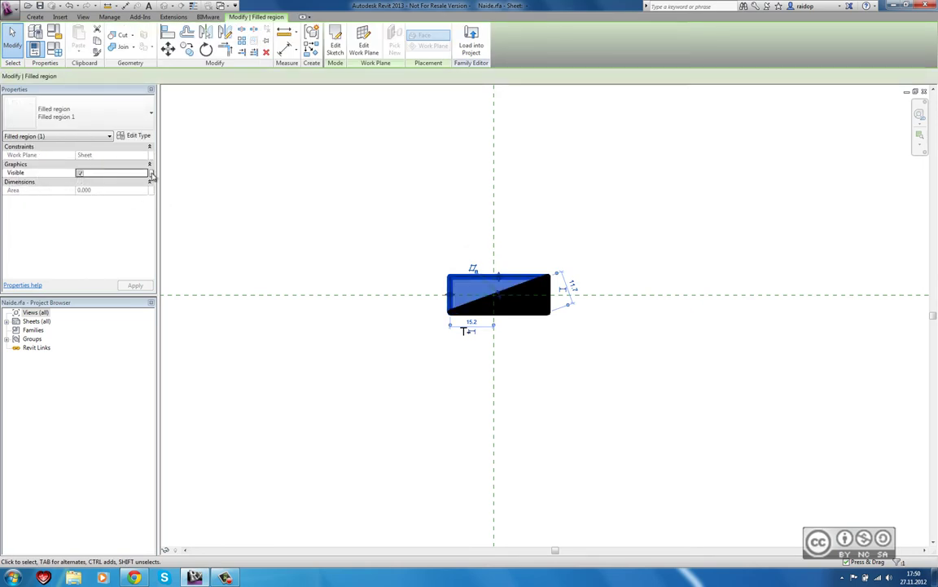
pyautogui.click(151, 174)
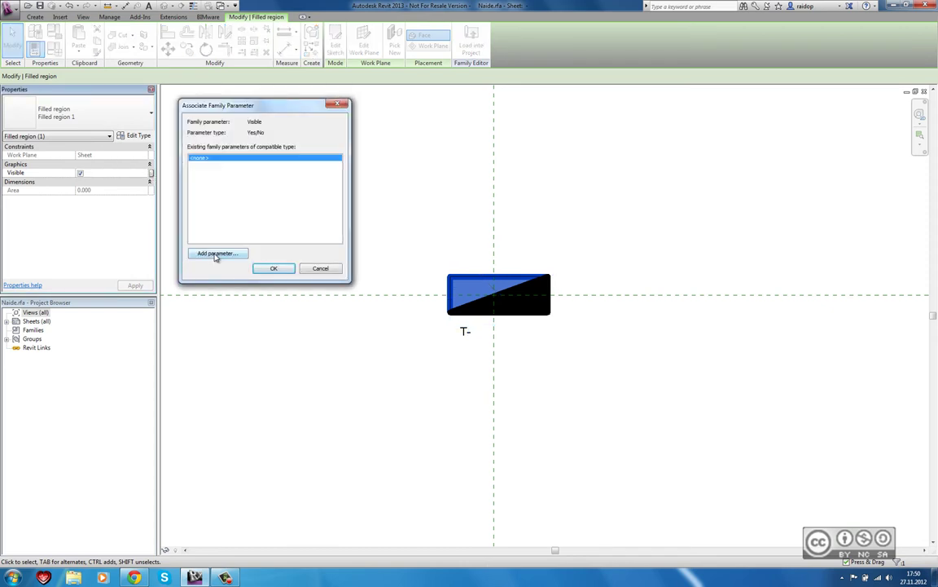
pyautogui.click(210, 254)
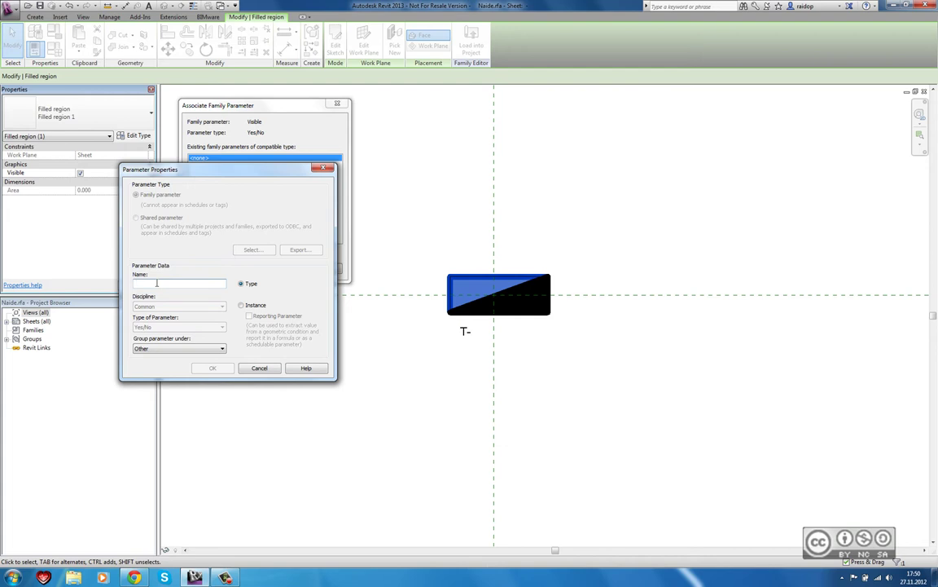
pyautogui.write('Ülemine kolmnurk')
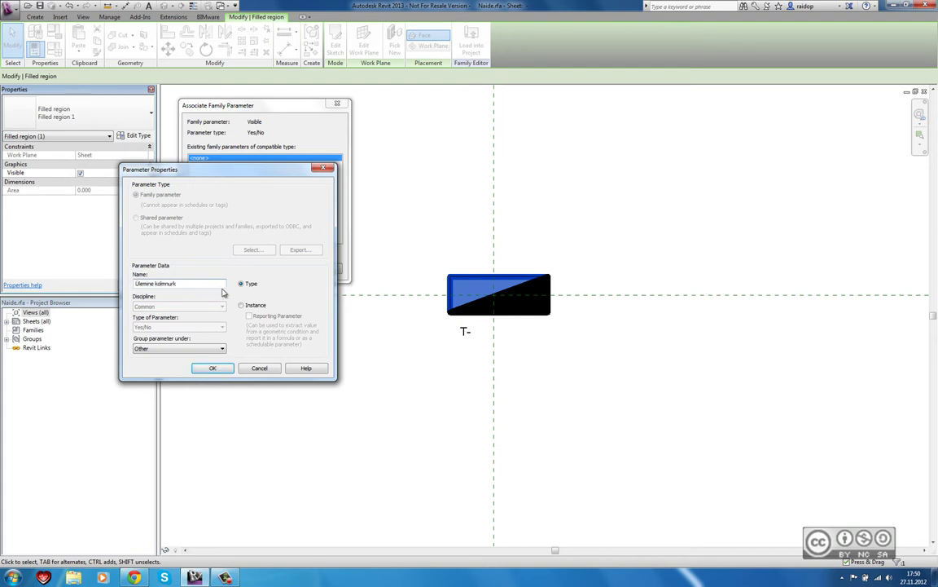
pyautogui.click(216, 368)
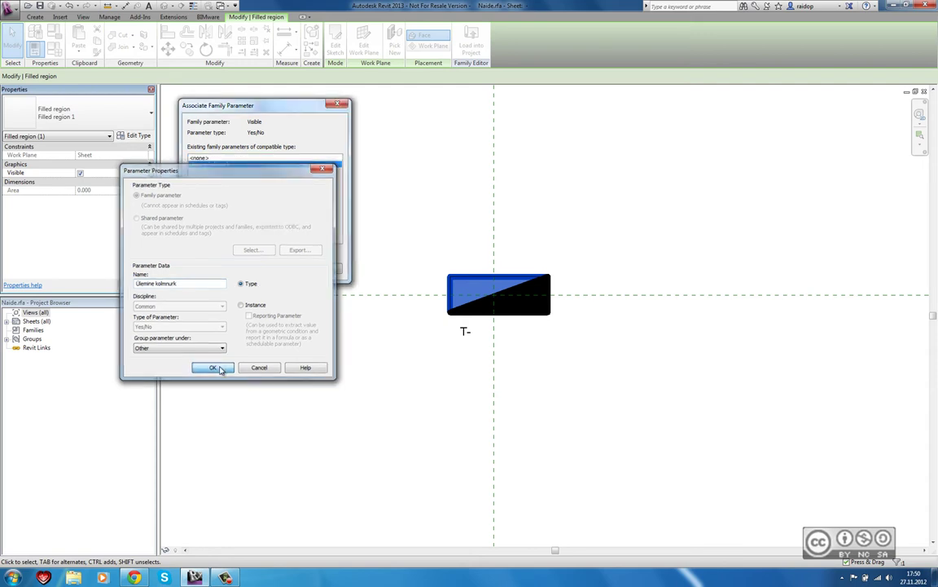
pyautogui.click(273, 268)
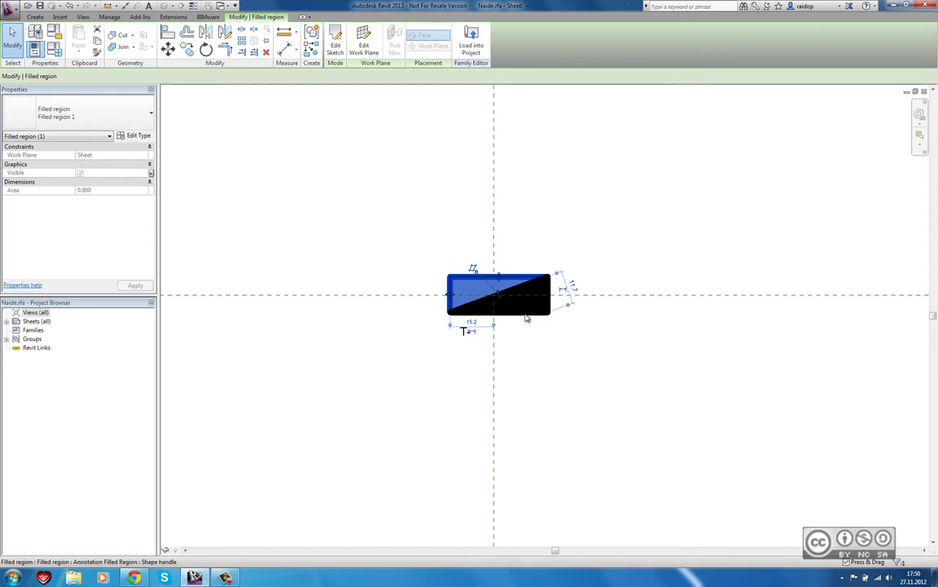
# Step: Tie the lower-right triangle's visibility to a new parameter 'Alumine kolmnurk'
pyautogui.click(526, 312)
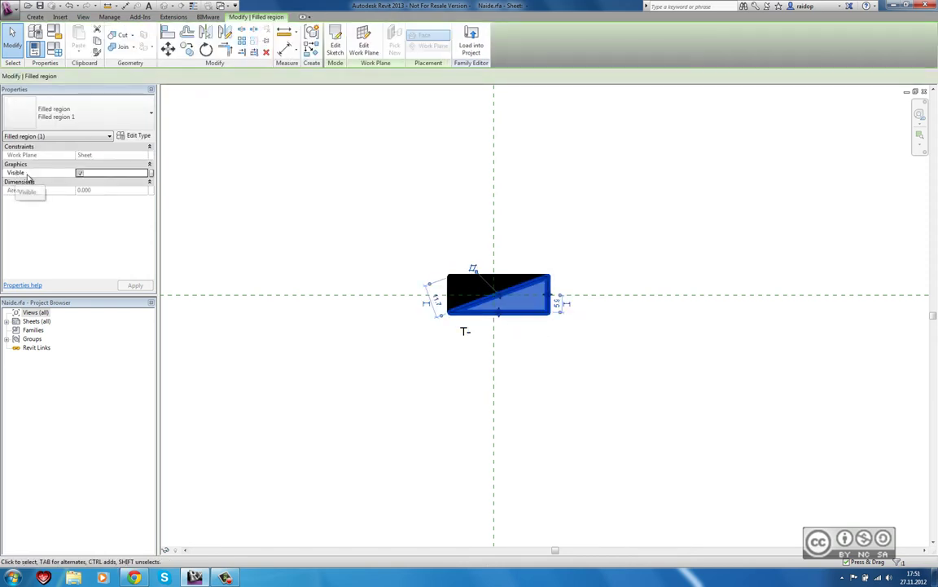
pyautogui.click(151, 173)
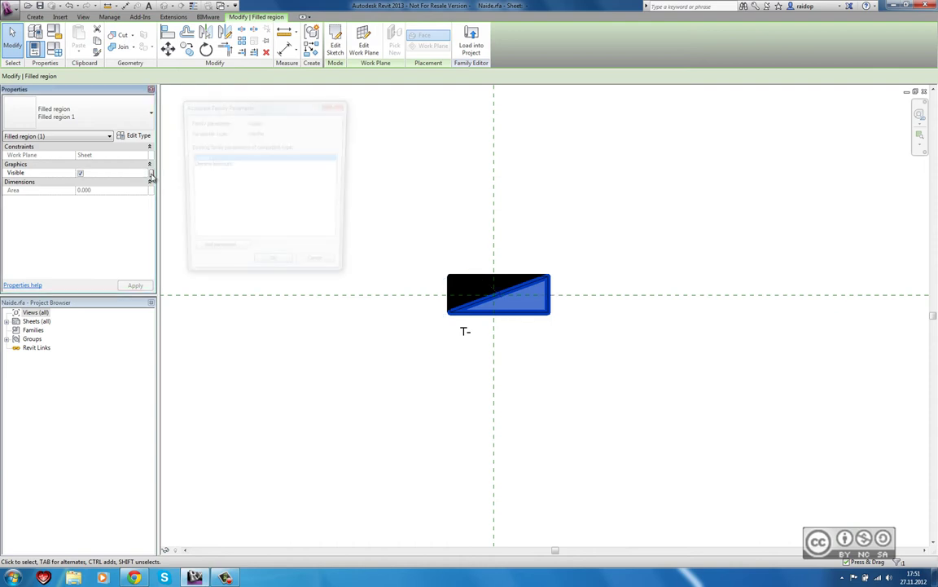
pyautogui.click(211, 254)
pyautogui.write('A')
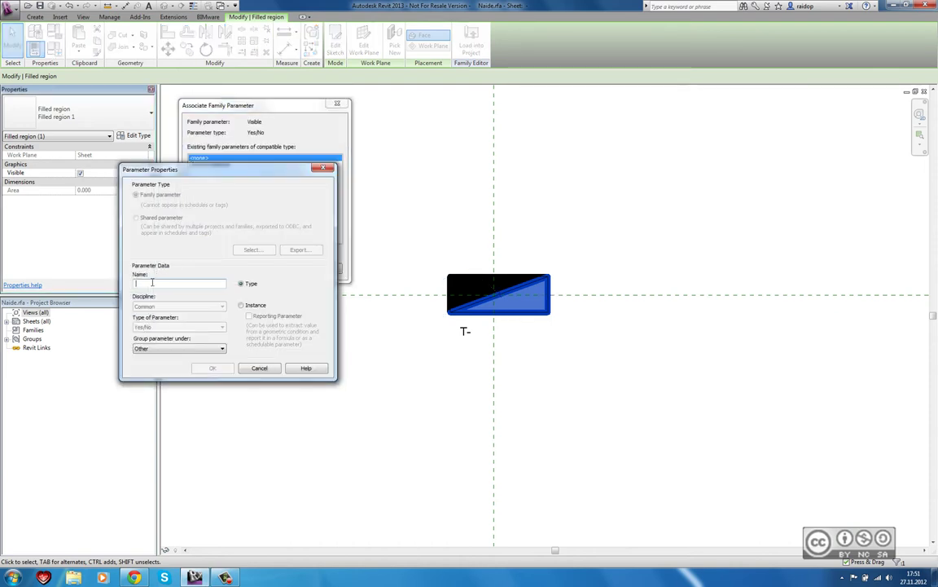
pyautogui.write('lumine kolmnu')
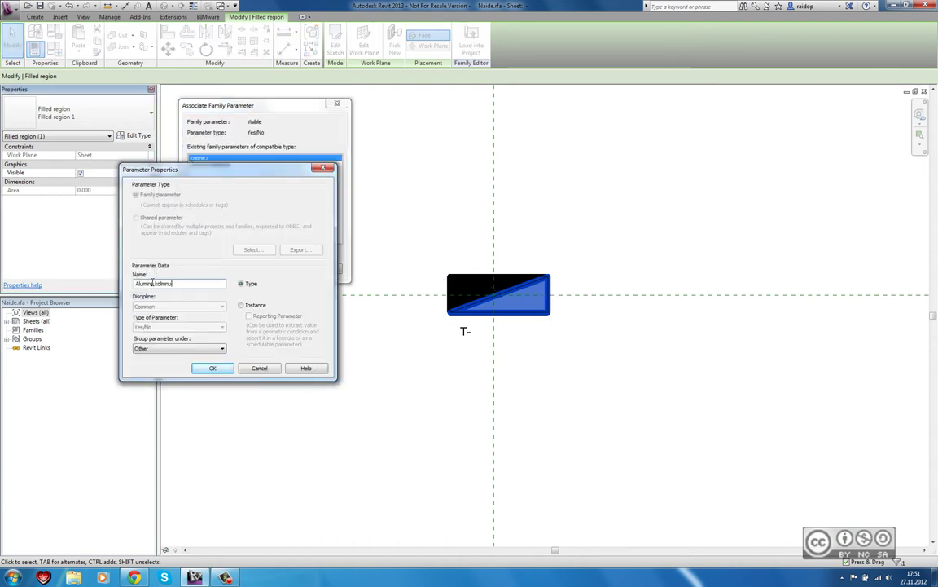
pyautogui.write('rk')
pyautogui.click(214, 368)
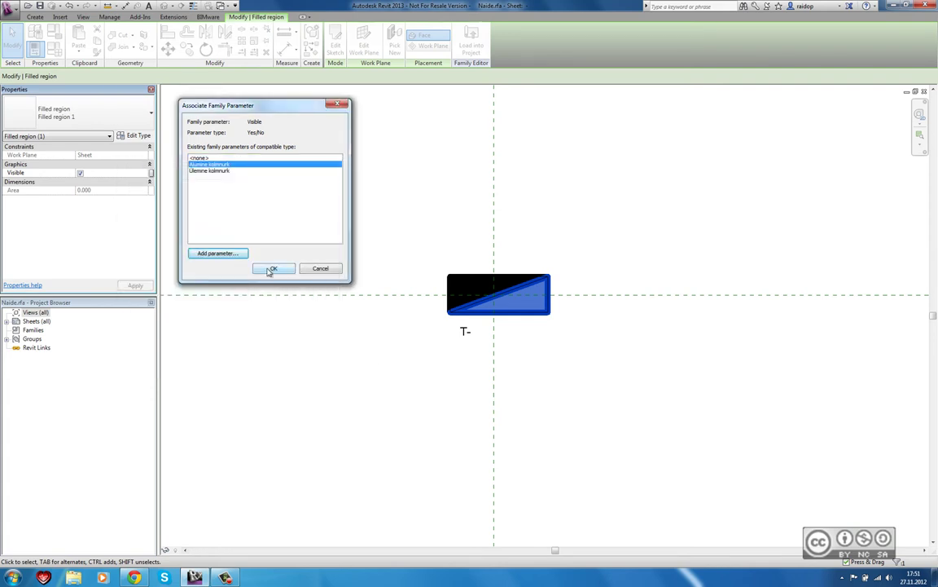
pyautogui.click(268, 270)
pyautogui.click(513, 336)
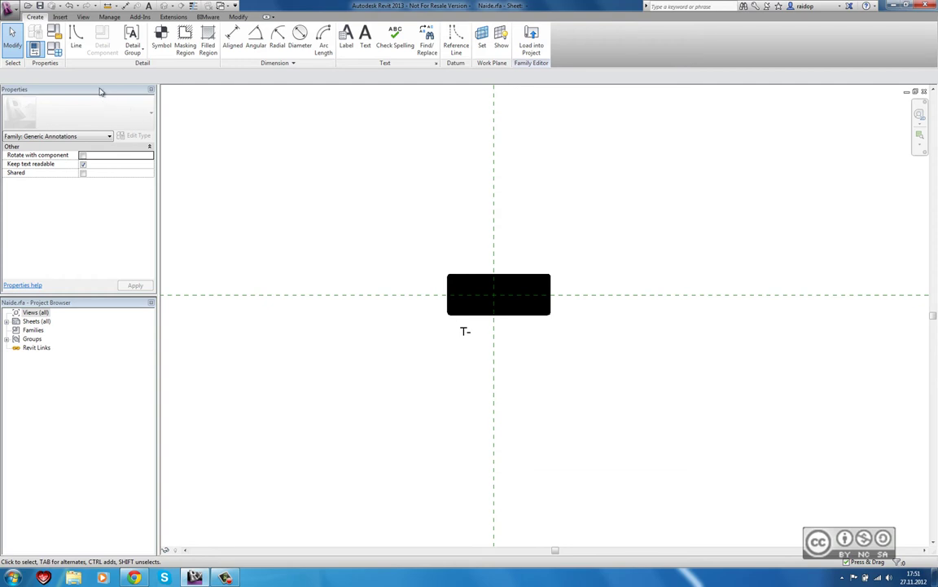
# Step: Add family type 'Ülemine virutus' with the lower triangle hidden
pyautogui.click(57, 52)
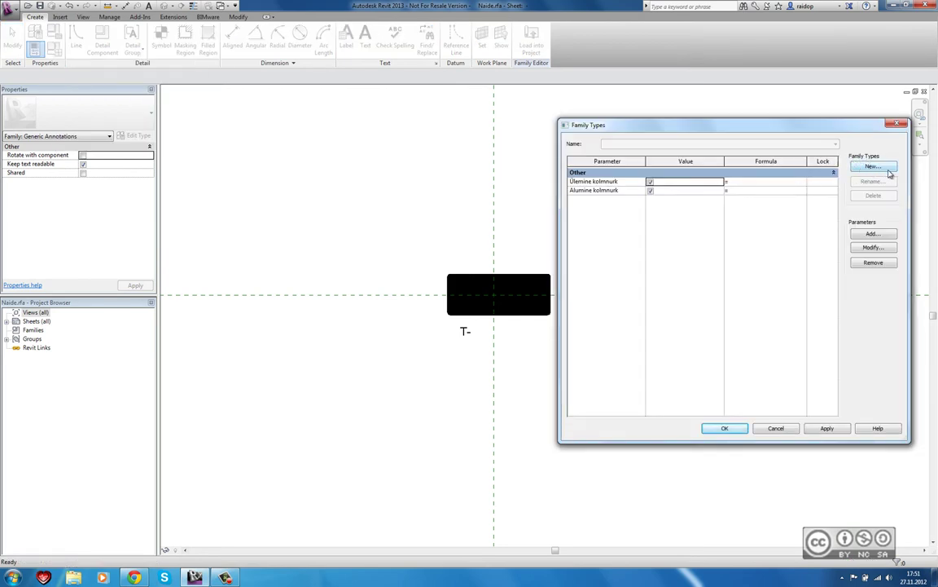
pyautogui.click(872, 167)
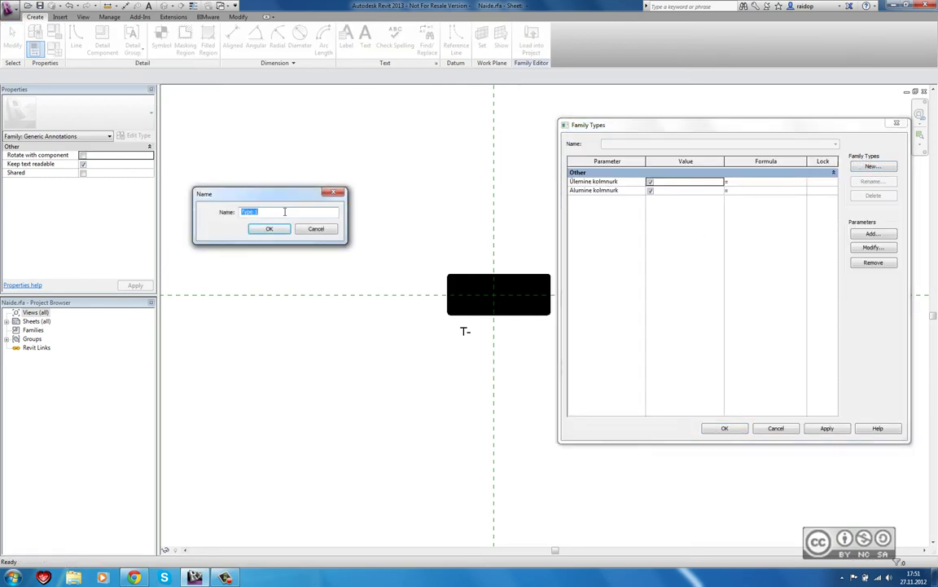
pyautogui.write('Ülemine vi')
pyautogui.write('rutus')
pyautogui.click(267, 229)
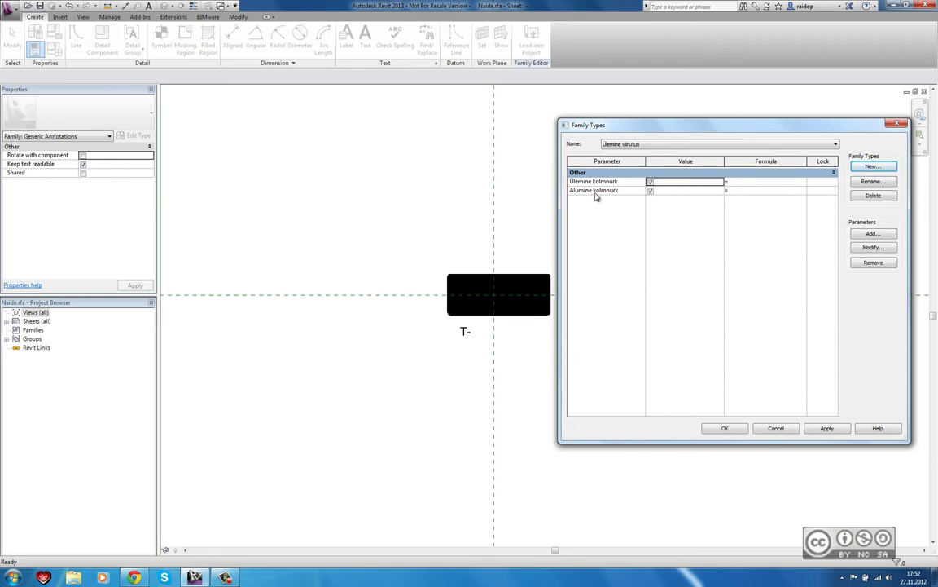
pyautogui.click(650, 190)
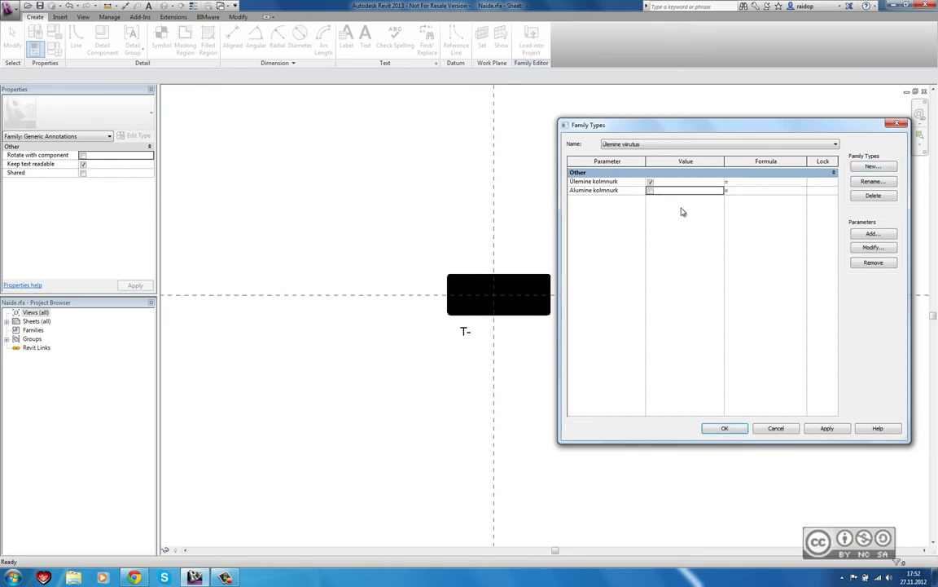
# Step: Add type 'Alumine viirutus' showing only the lower triangle, and apply the settings
pyautogui.click(873, 167)
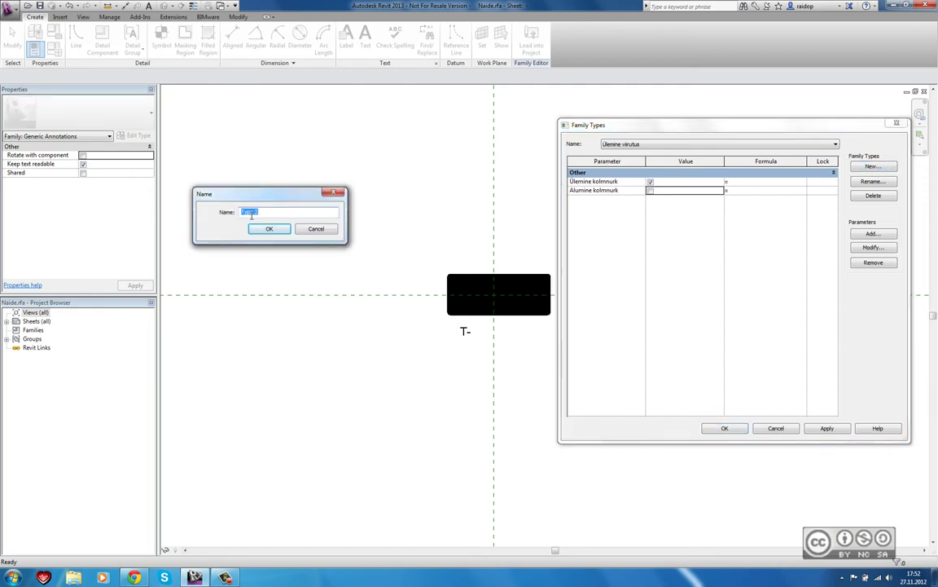
pyautogui.write('Alumine viirutus')
pyautogui.click(269, 228)
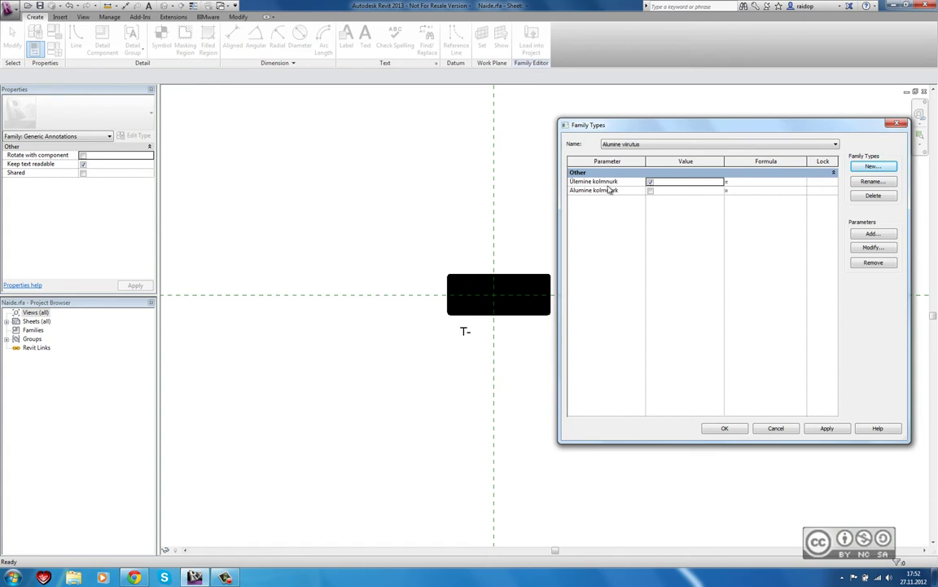
pyautogui.click(650, 180)
pyautogui.click(649, 190)
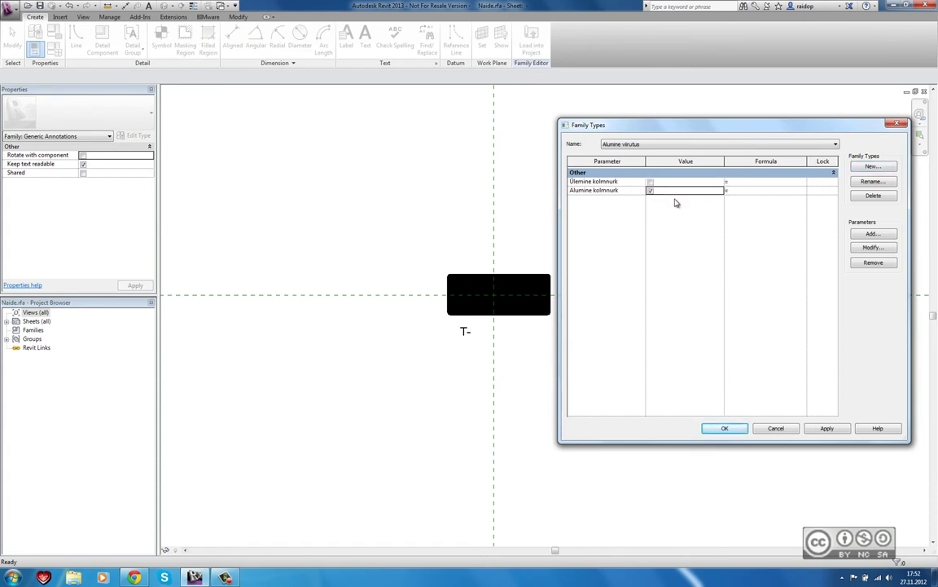
pyautogui.click(635, 145)
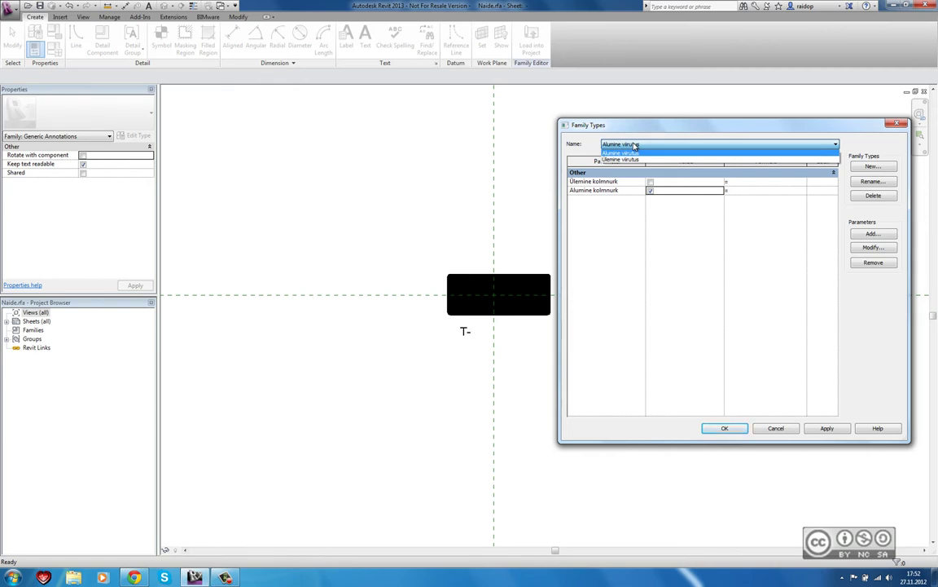
pyautogui.click(587, 144)
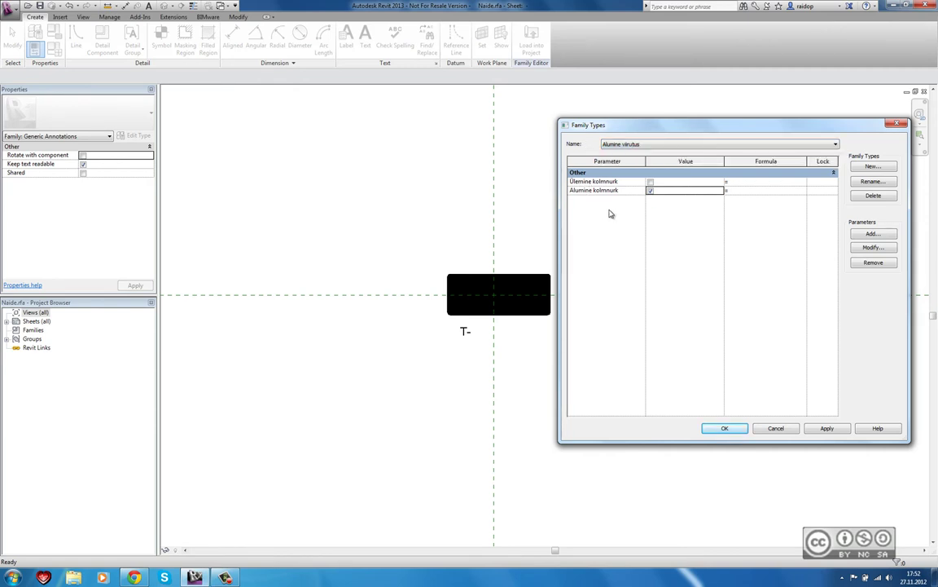
pyautogui.click(828, 429)
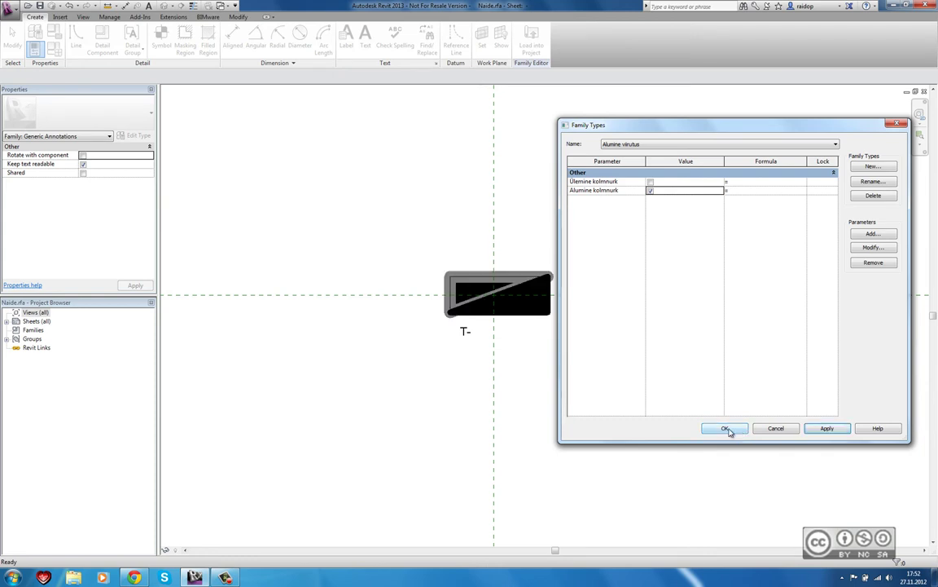
pyautogui.click(729, 429)
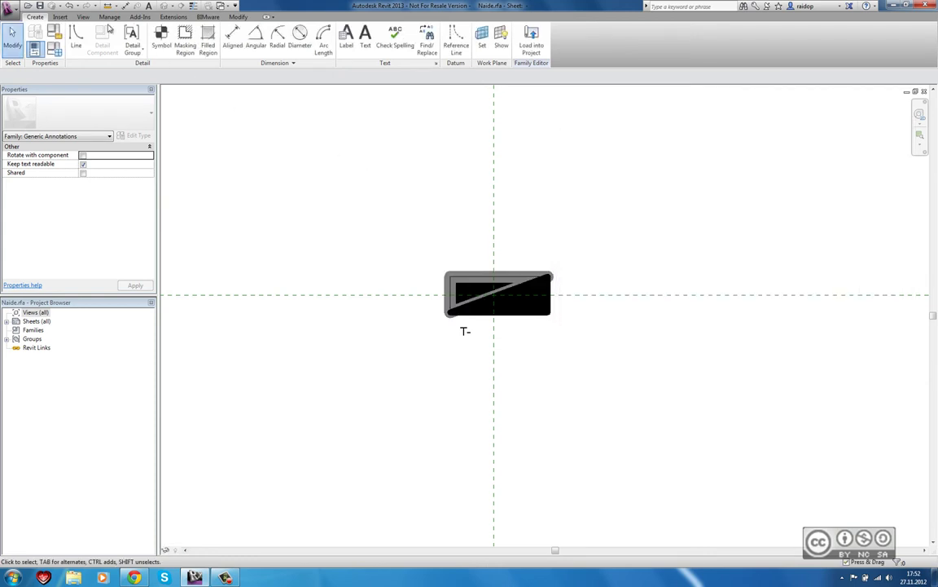
# Step: Turn on Thin Lines and save the family as 'Perekond1'
pyautogui.click(83, 17)
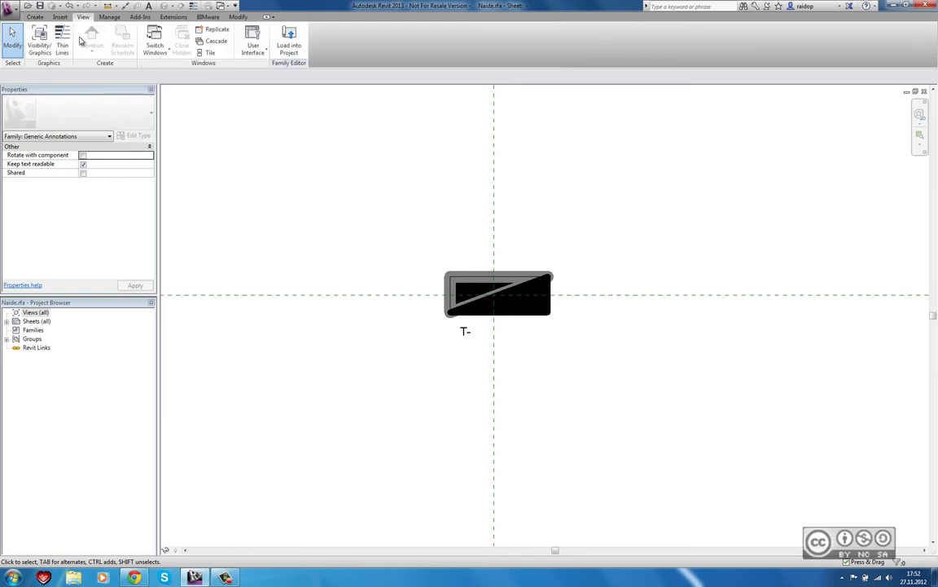
pyautogui.click(63, 44)
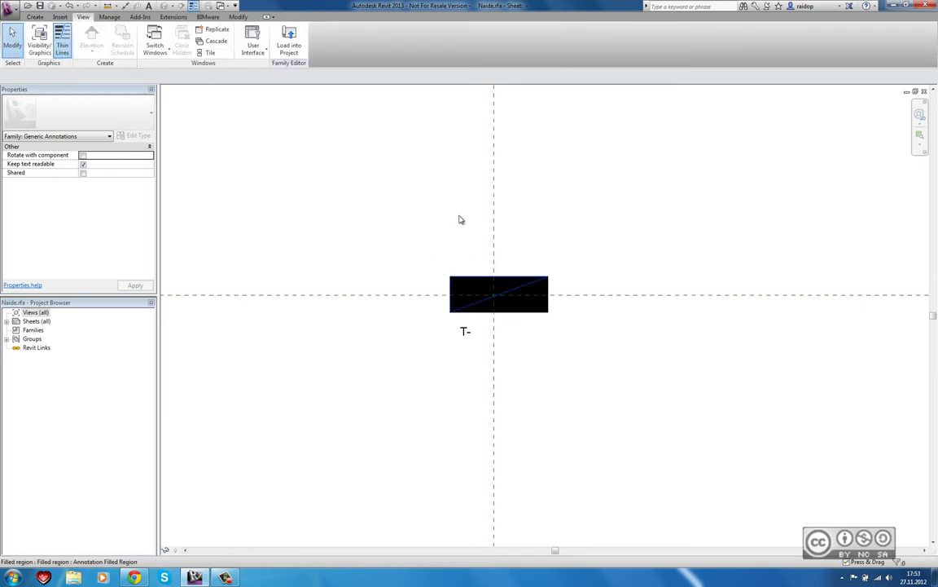
pyautogui.click(12, 10)
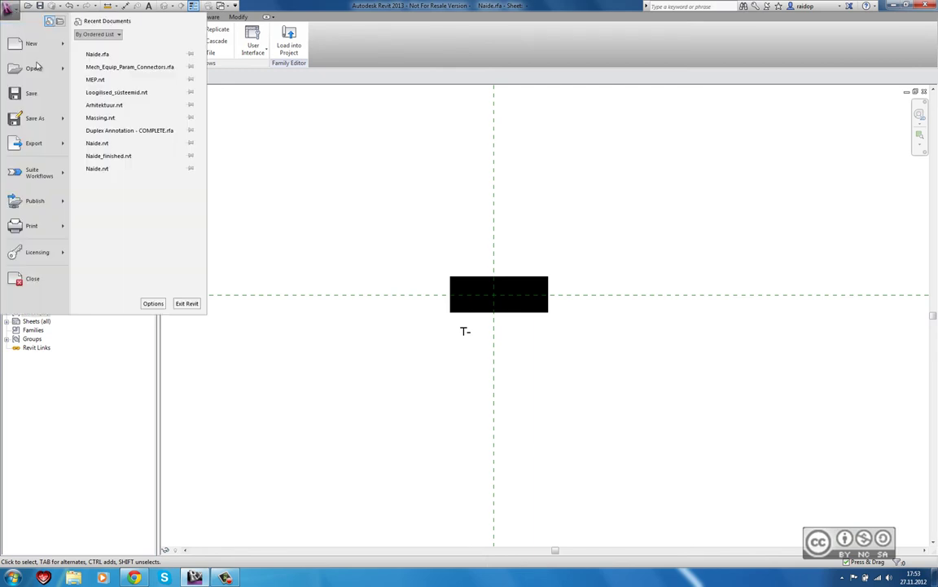
pyautogui.click(350, 207)
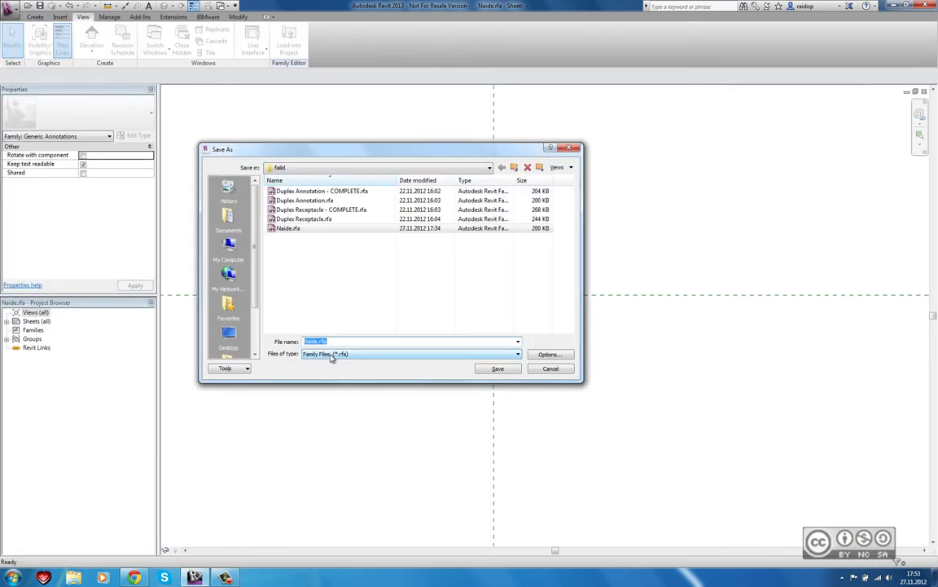
pyautogui.write('Perekond1')
pyautogui.press('Return')
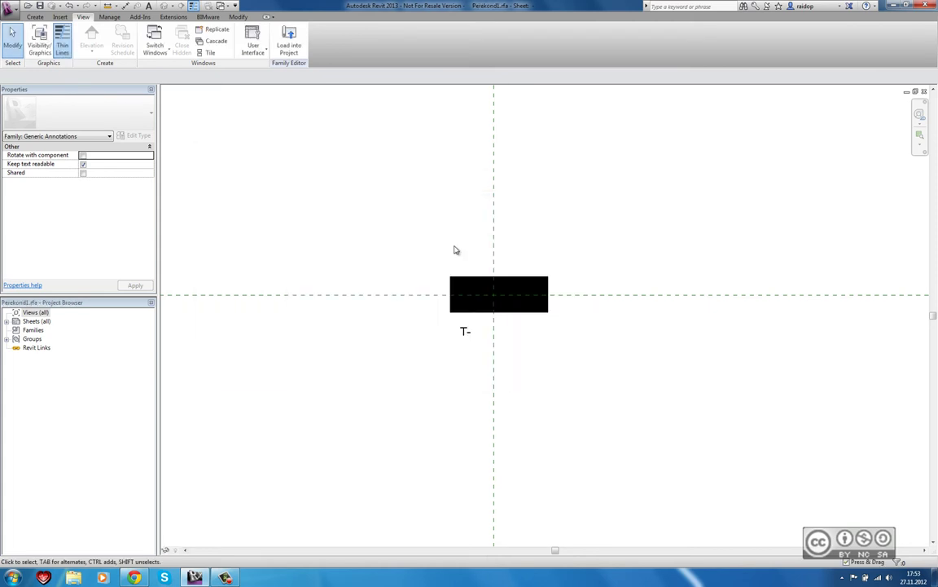
# Step: Create a new project from the Mechanical Template
pyautogui.click(17, 9)
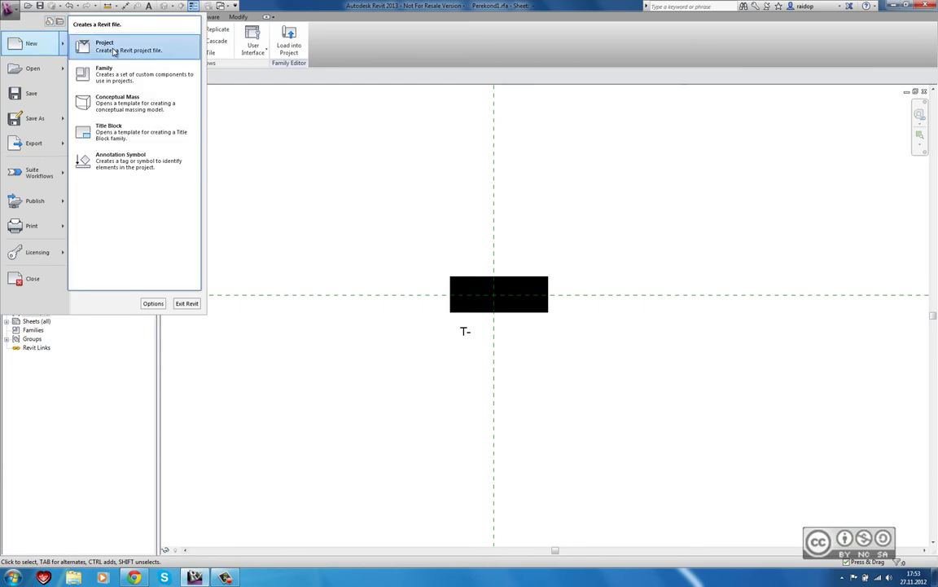
pyautogui.click(129, 63)
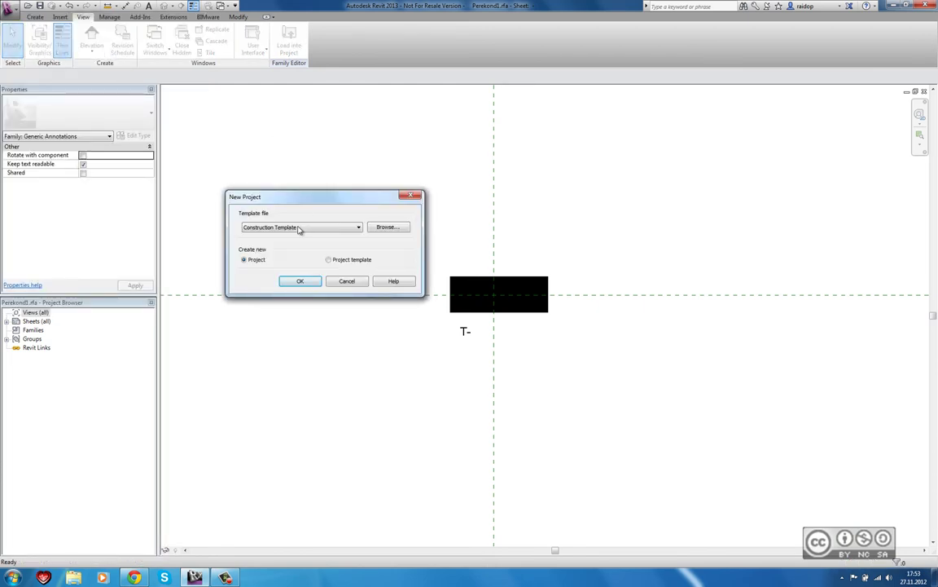
pyautogui.click(272, 227)
pyautogui.click(275, 262)
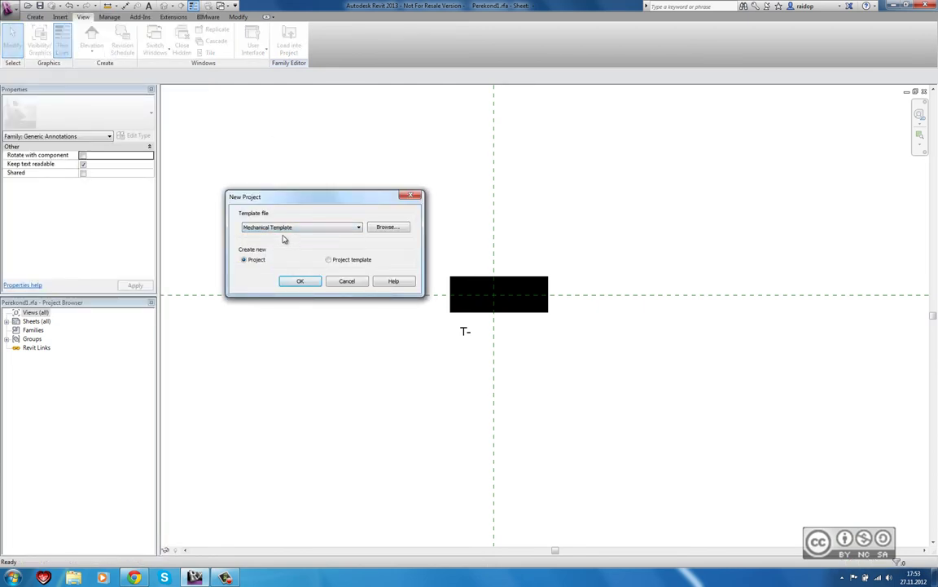
pyautogui.click(300, 281)
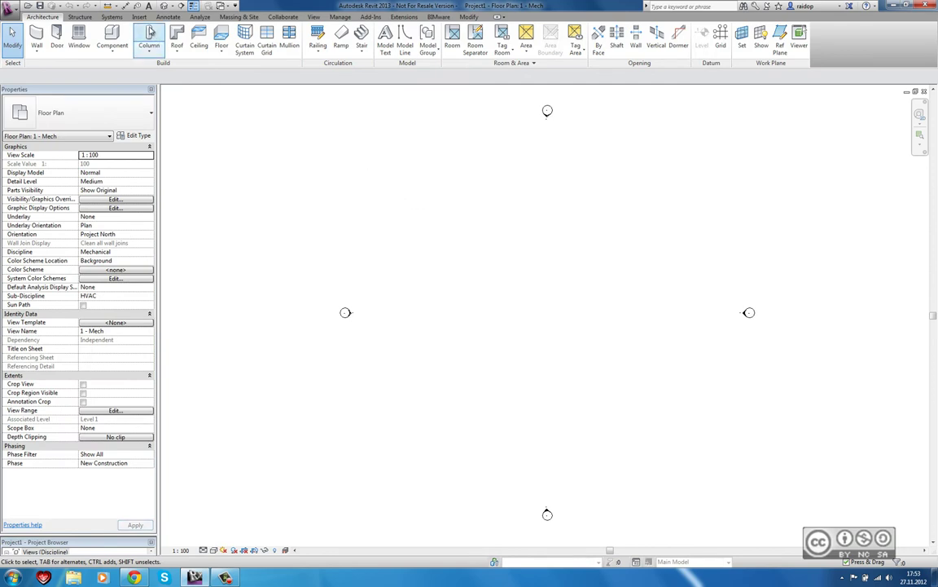
# Step: Load Perekond1.rfa from the faild folder on drive D: into the project
pyautogui.click(139, 17)
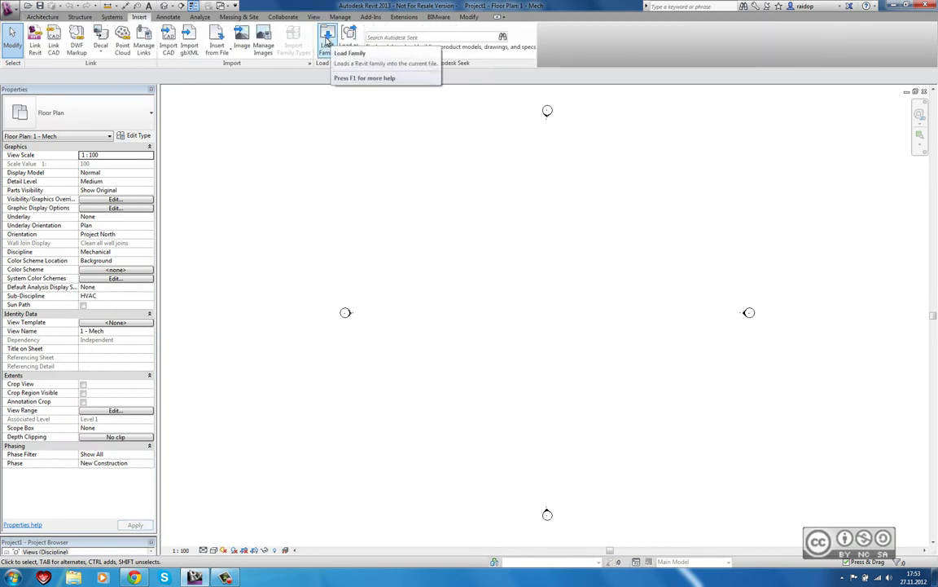
pyautogui.click(327, 40)
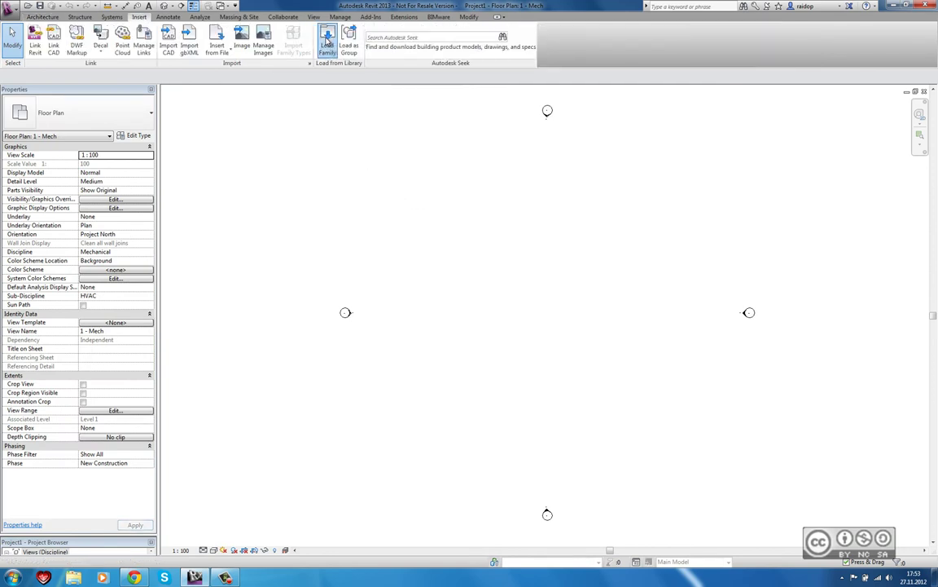
pyautogui.doubleClick(330, 146)
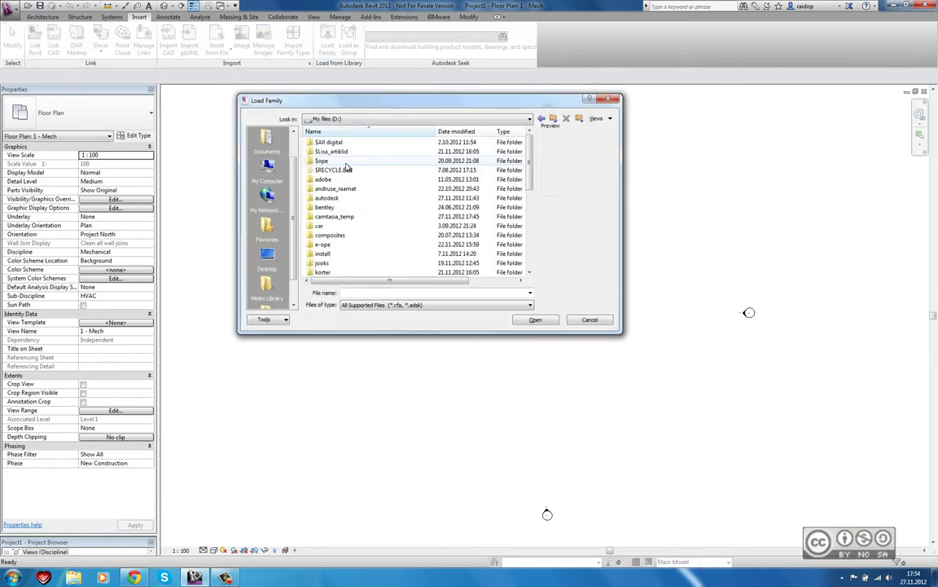
pyautogui.doubleClick(326, 172)
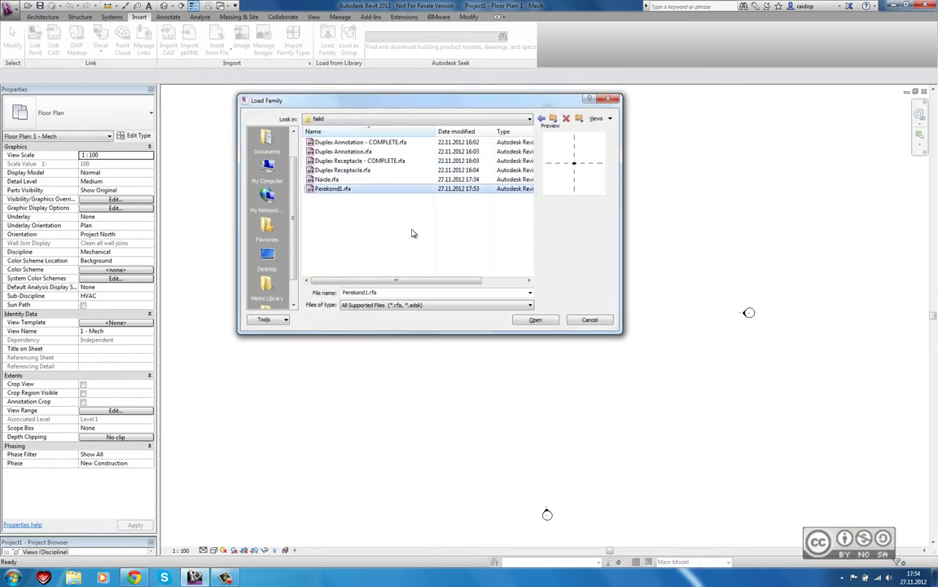
pyautogui.click(535, 319)
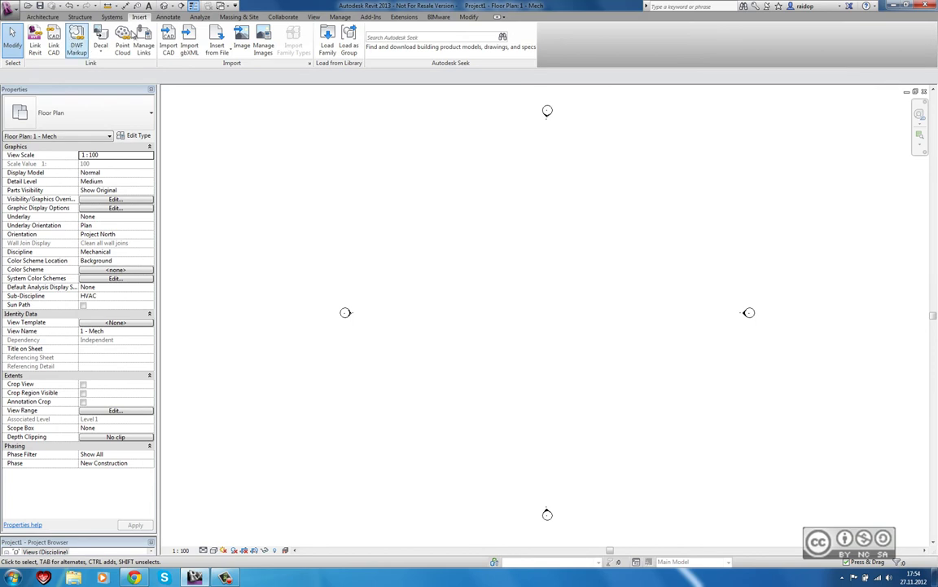
# Step: Place one Perekond1 annotation symbol in the 1 - Mech floor plan and select it
pyautogui.click(170, 17)
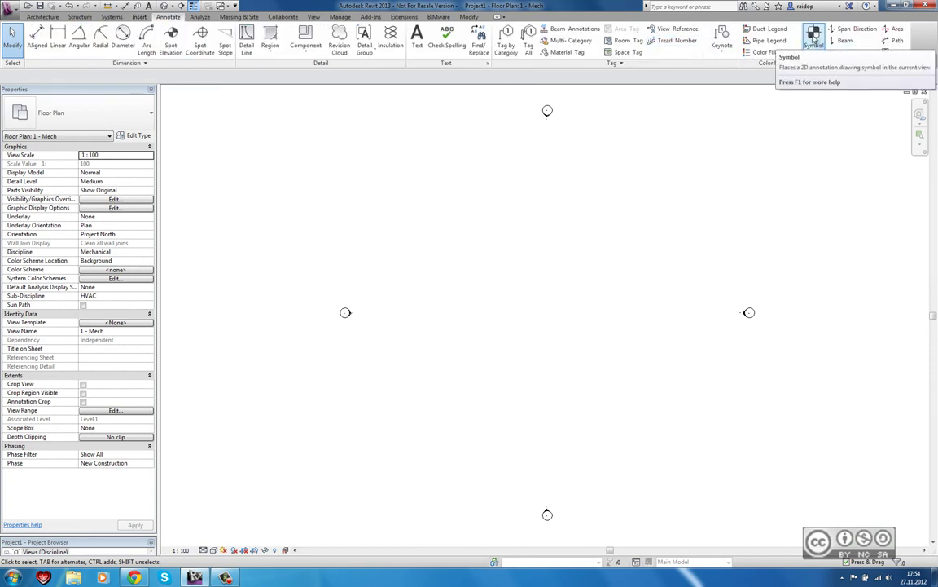
pyautogui.click(814, 39)
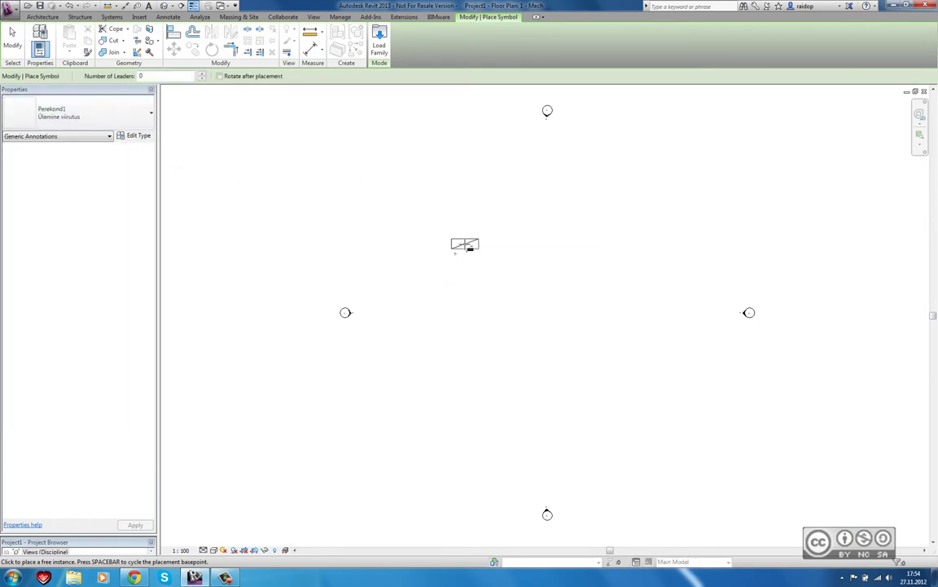
pyautogui.click(468, 247)
pyautogui.press('Escape')
pyautogui.press('Escape')
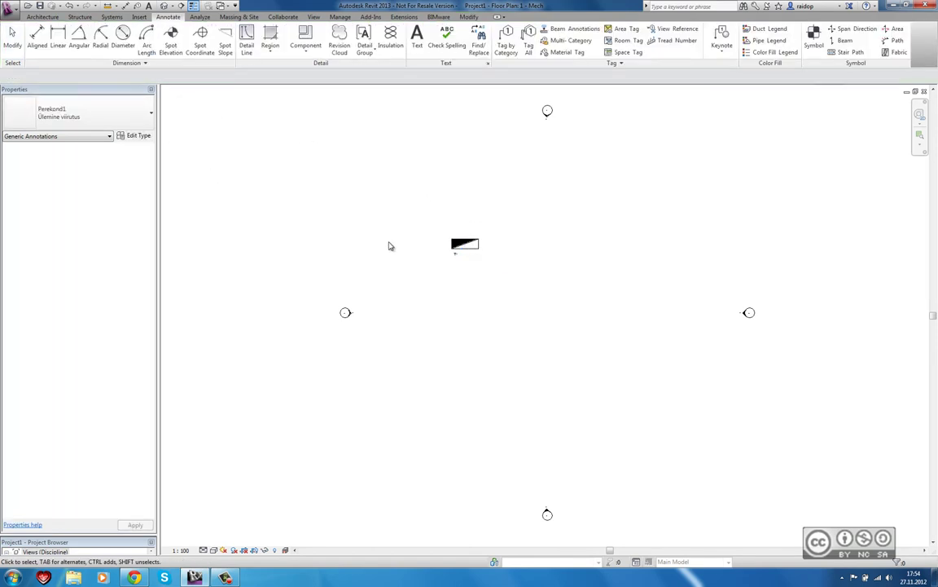
pyautogui.scroll(3, 472, 253)
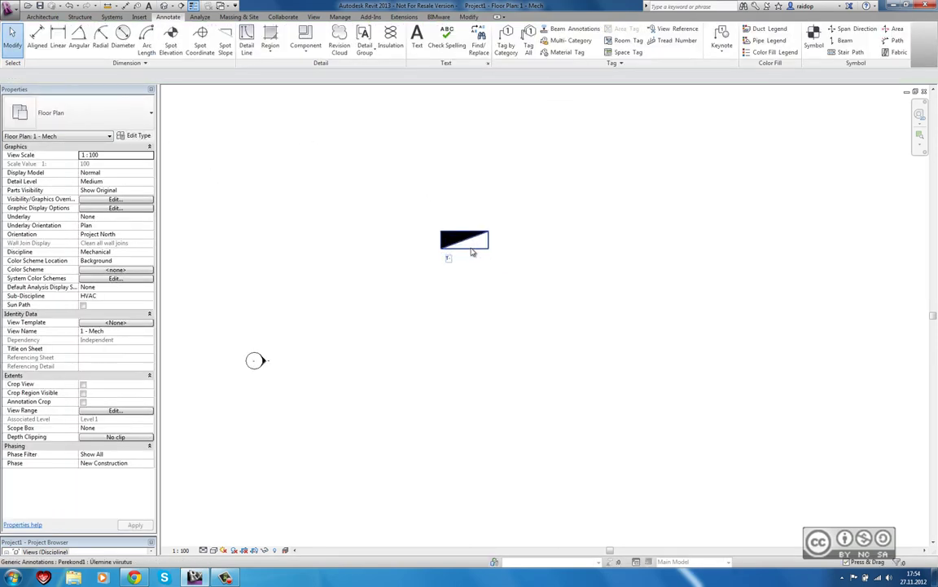
pyautogui.click(486, 238)
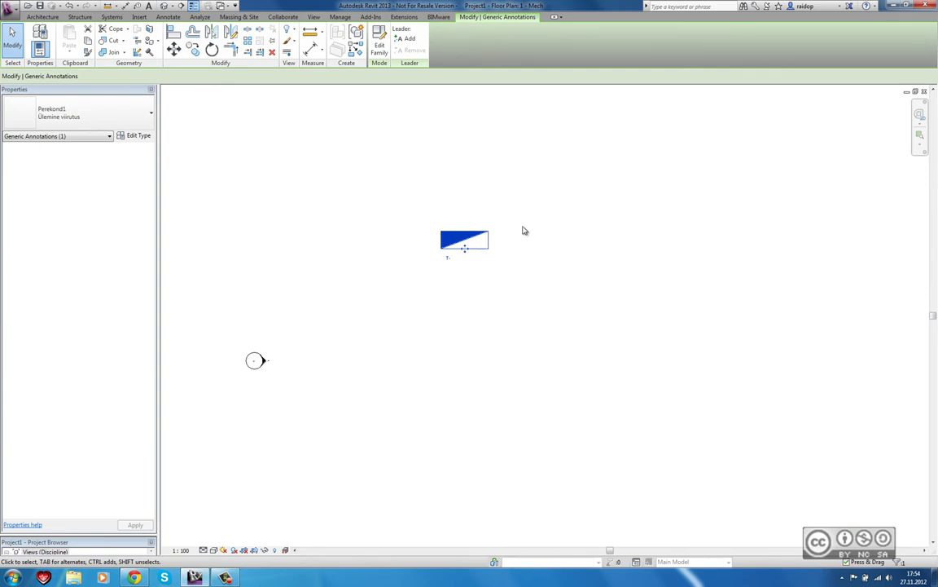
pyautogui.scroll(2, 489, 234)
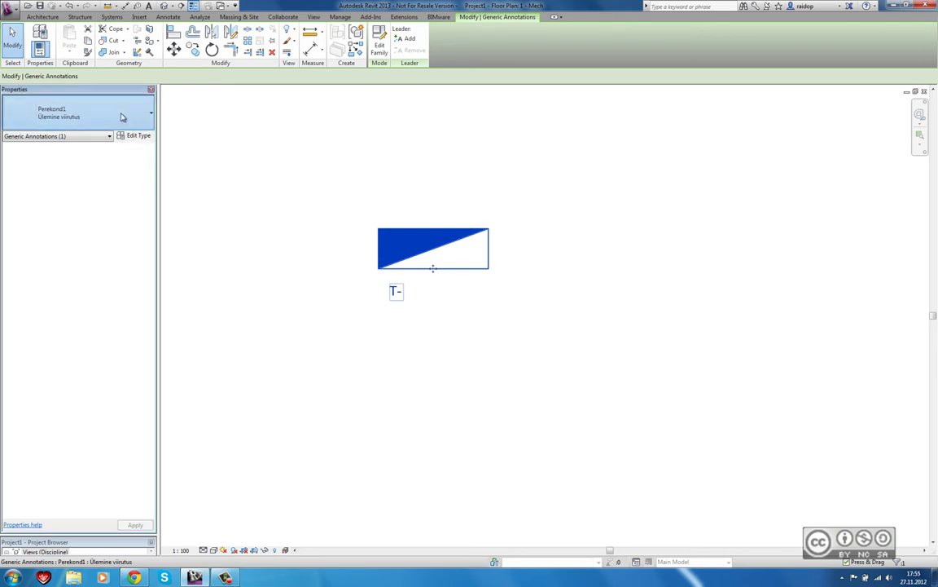
# Step: Switch the placed symbol's type to Alumine viirutus
pyautogui.click(121, 116)
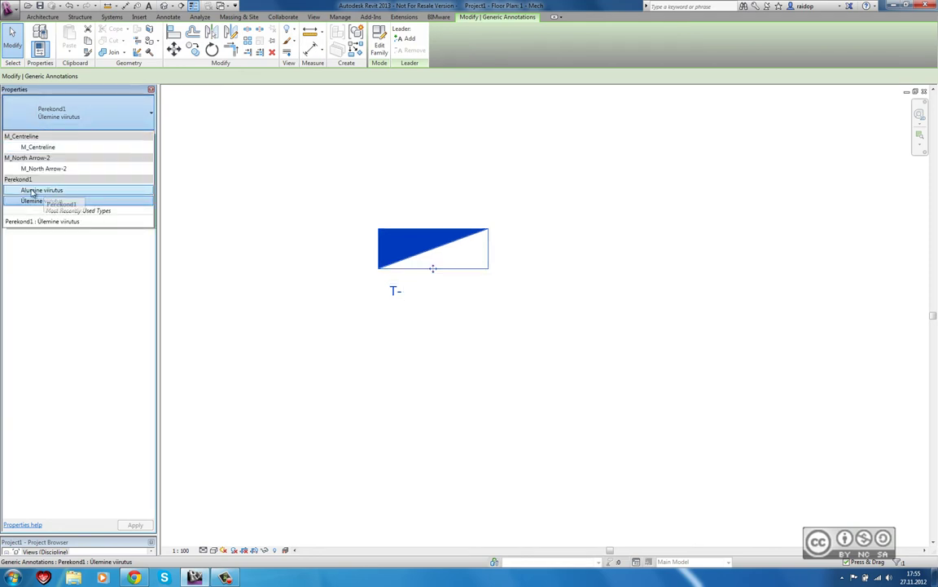
pyautogui.click(40, 190)
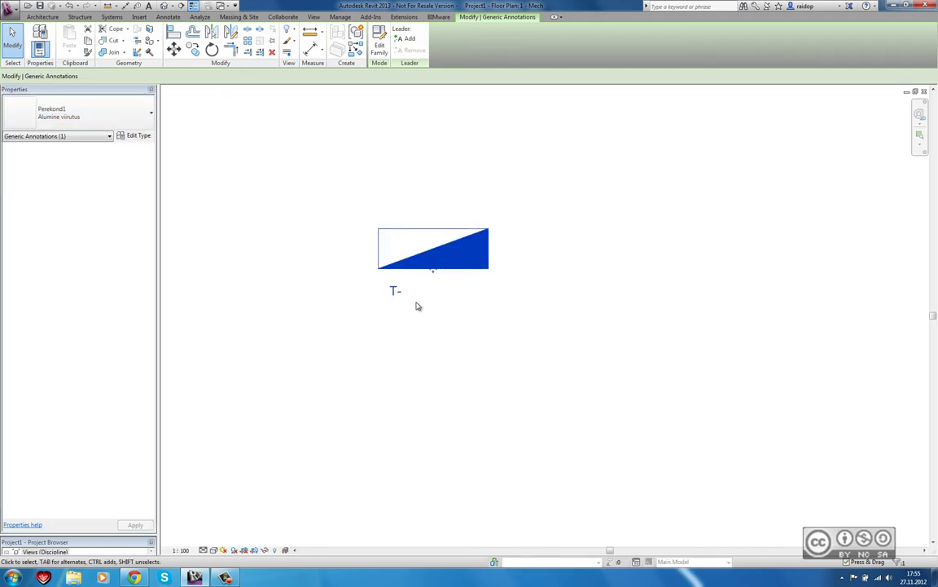
pyautogui.click(511, 272)
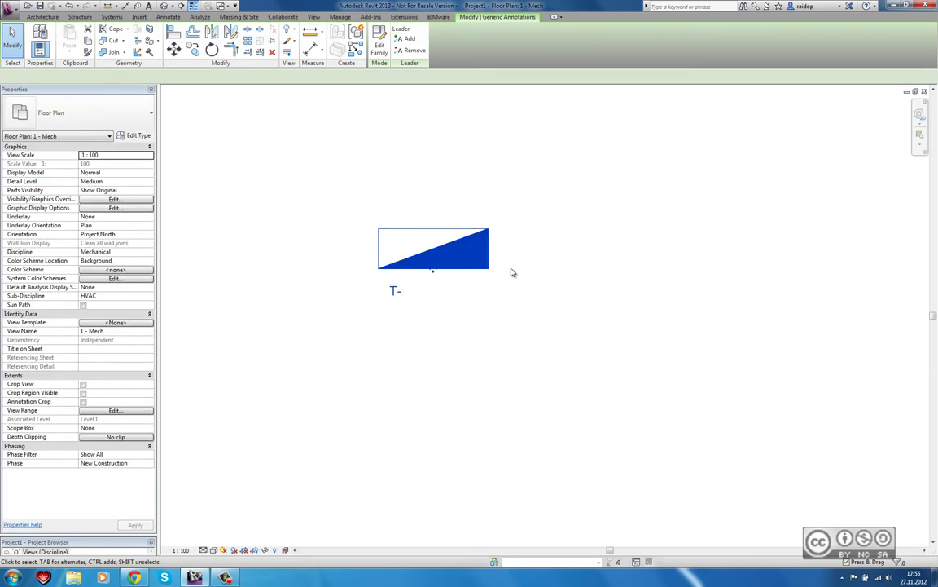
pyautogui.click(513, 272)
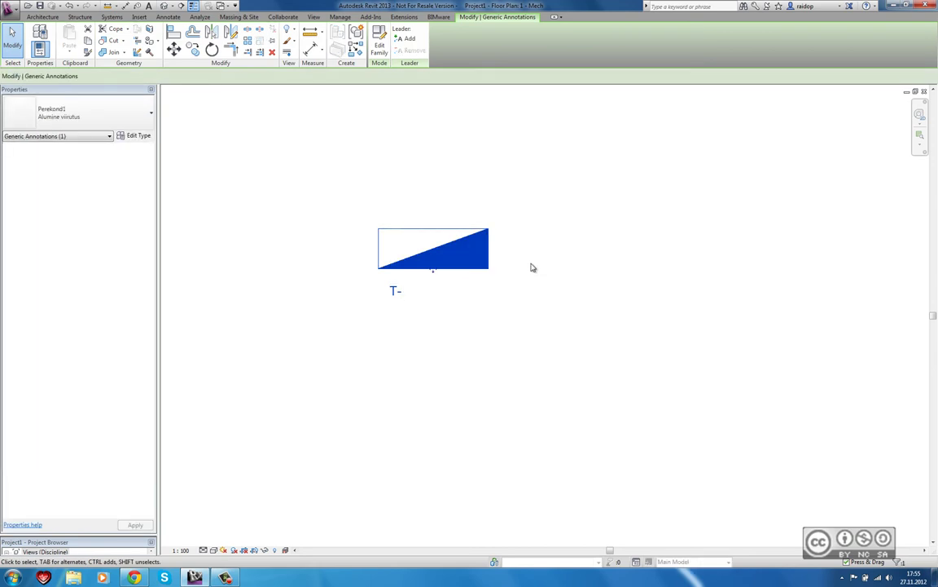
# Step: Turn on Ülemine kolmnurk in the Alumine viirutus type properties
pyautogui.click(137, 136)
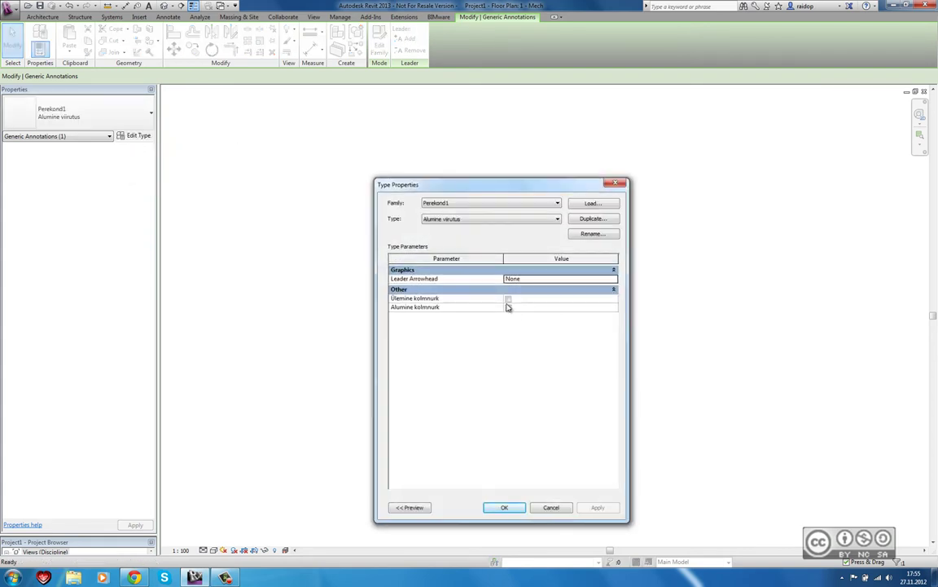
pyautogui.click(509, 299)
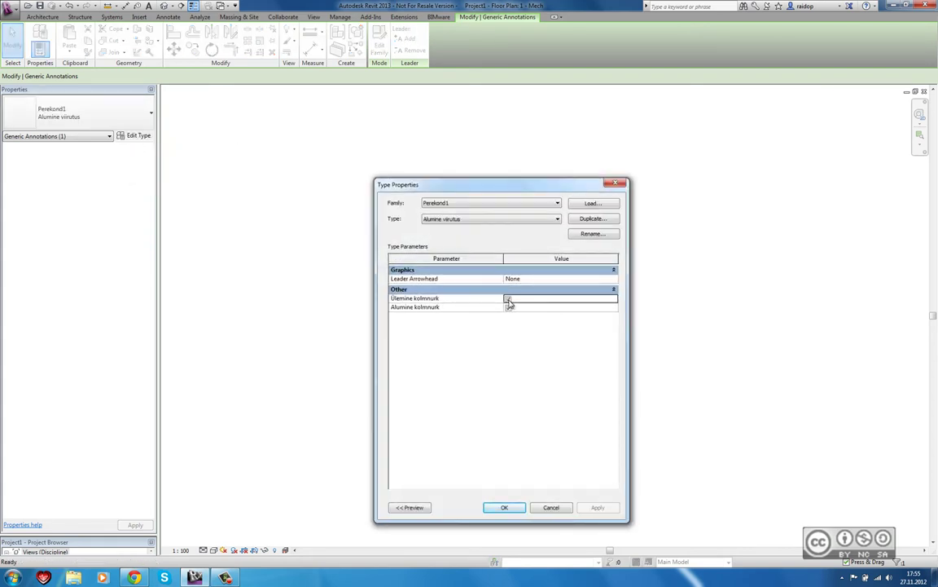
pyautogui.click(507, 300)
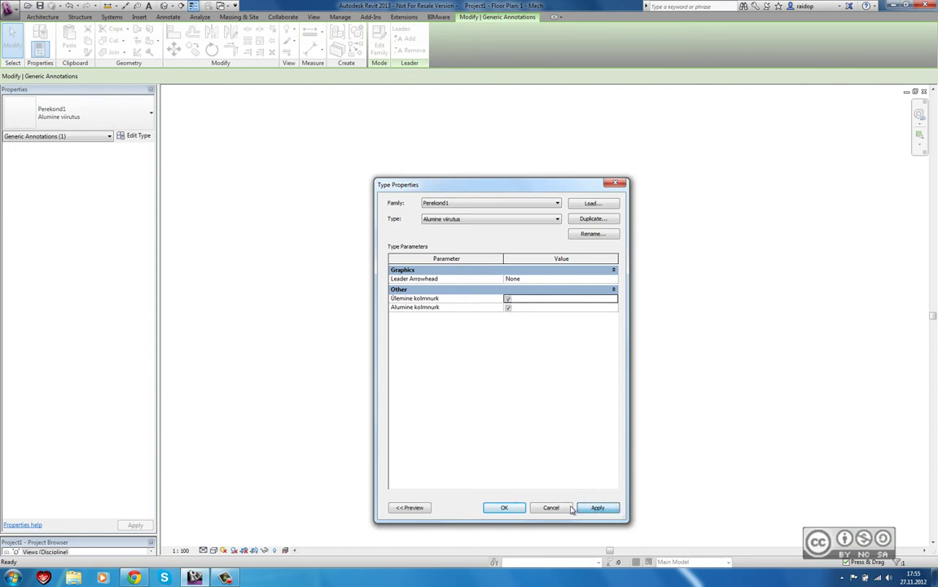
pyautogui.click(493, 507)
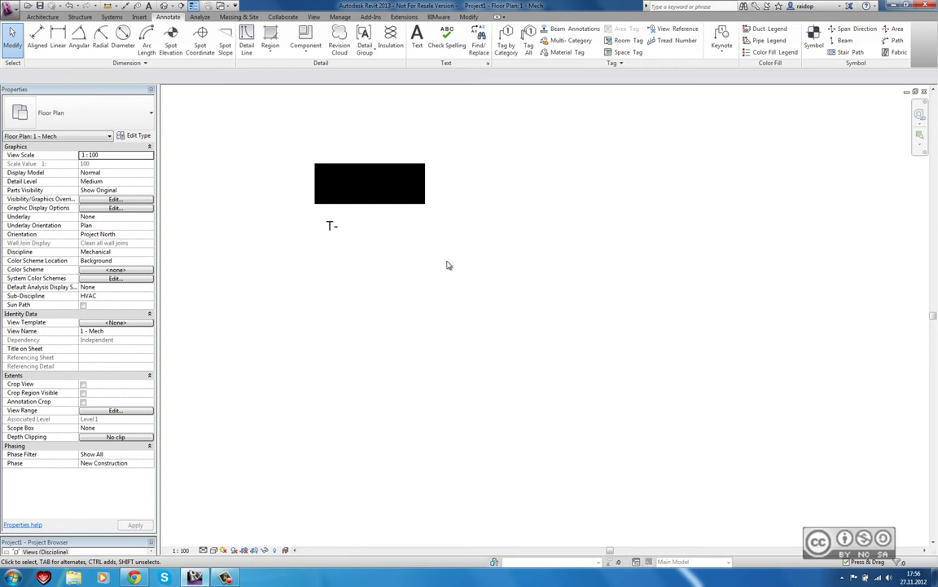
# Step: Place more Alumine viirutus symbols in the plan with Create Similar
pyautogui.click(421, 208)
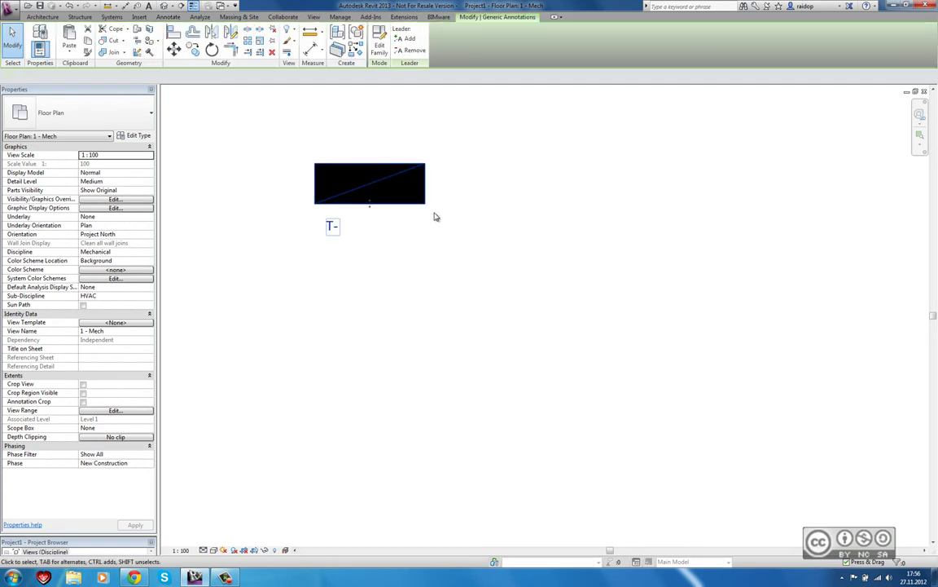
pyautogui.rightClick(401, 180)
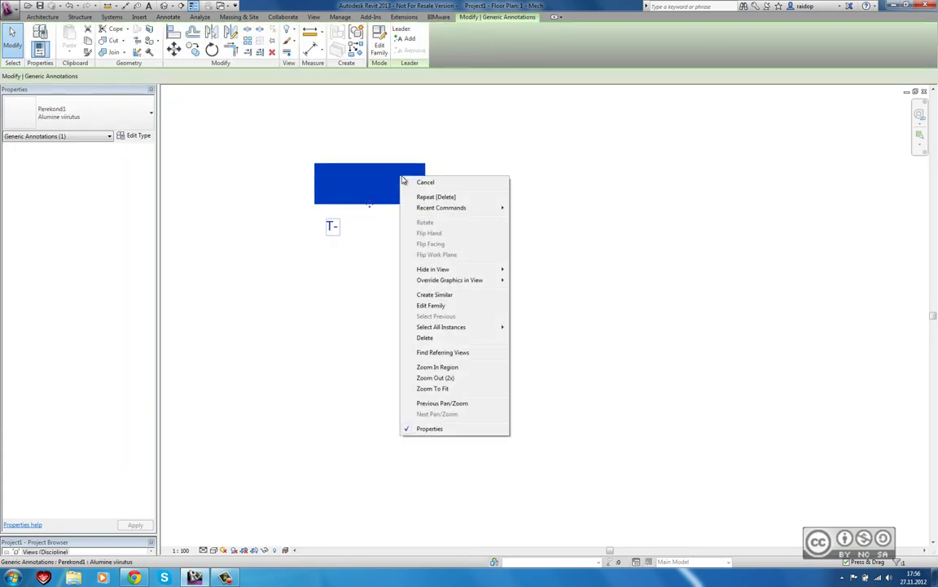
pyautogui.click(442, 295)
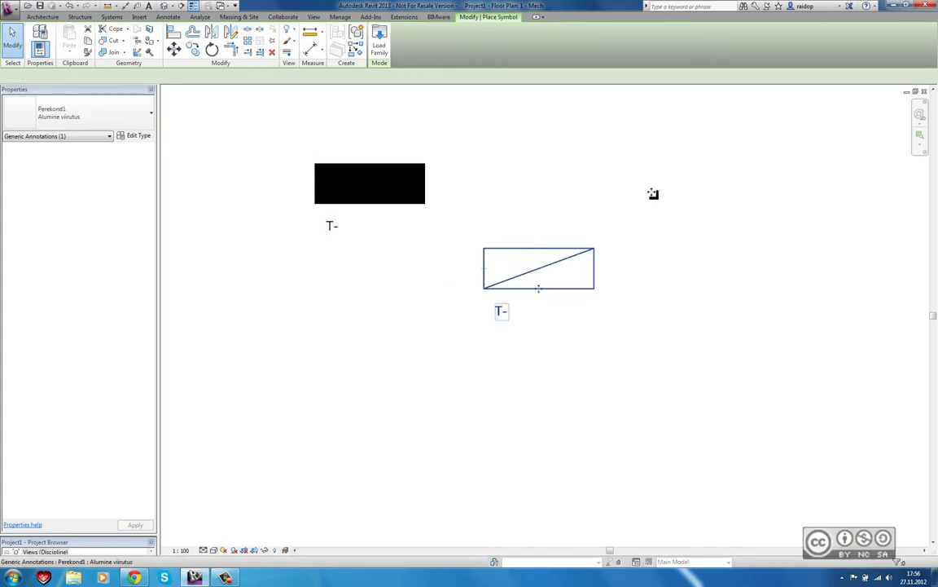
pyautogui.click(693, 192)
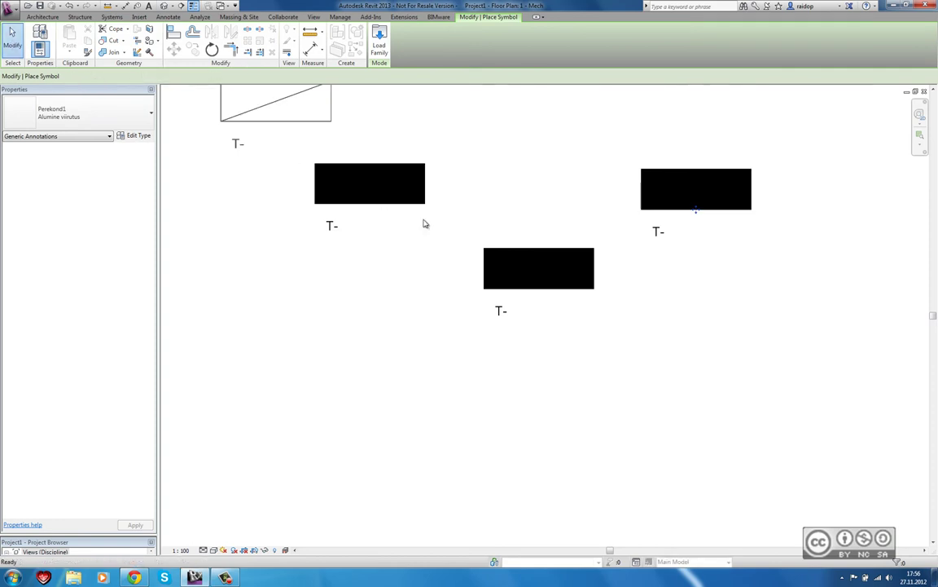
pyautogui.press('Escape')
pyautogui.press('Escape')
# Step: Change the lower centre symbol's type to Ülemine viirutus
pyautogui.click(538, 281)
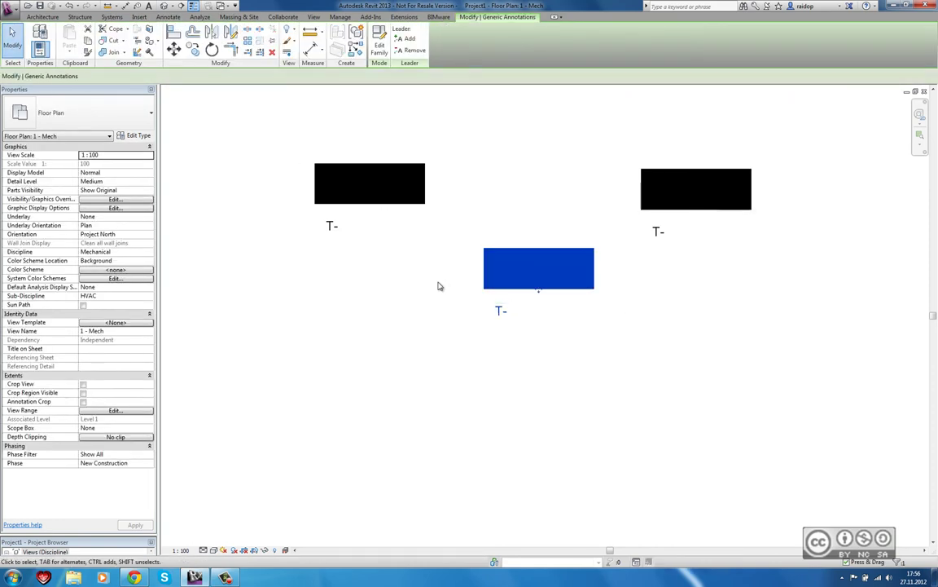
pyautogui.click(82, 113)
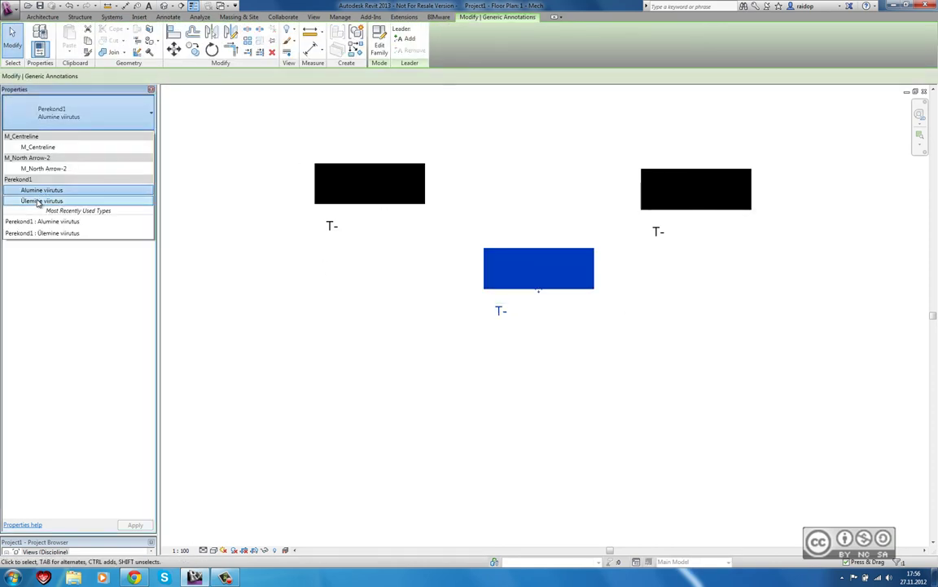
pyautogui.click(37, 201)
# Step: Check the upper-right symbol's type, leave it as Alumine viirutus, and reselect it
pyautogui.click(725, 205)
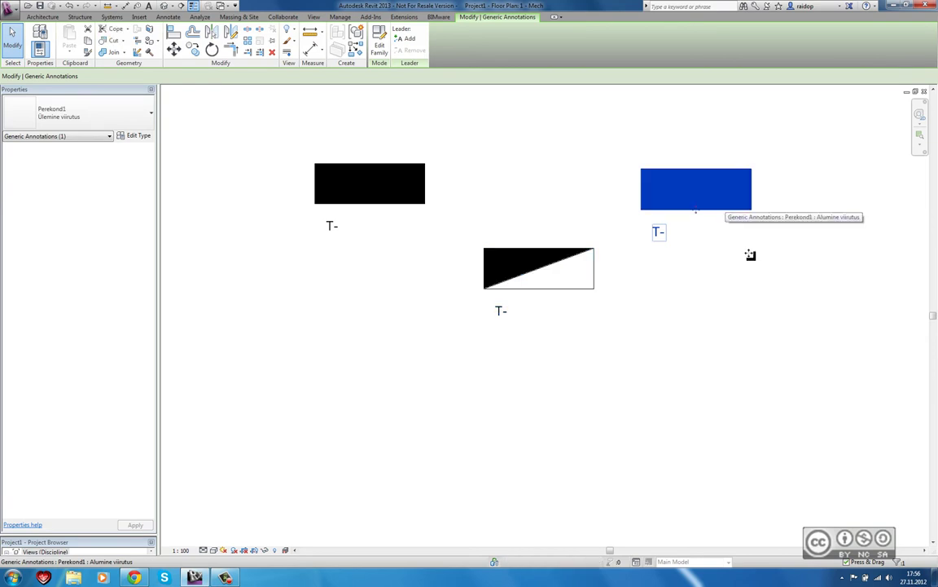
pyautogui.click(122, 118)
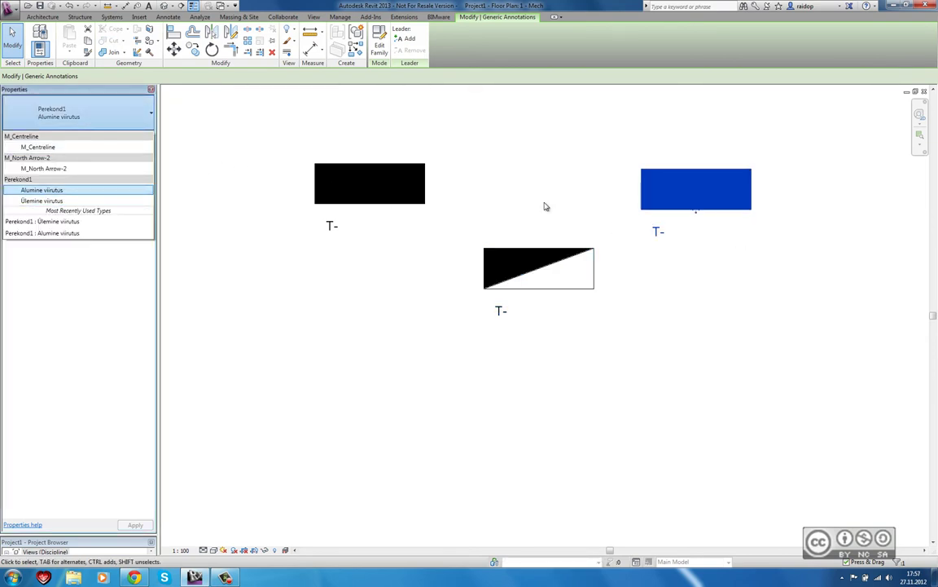
pyautogui.click(716, 243)
pyautogui.click(723, 238)
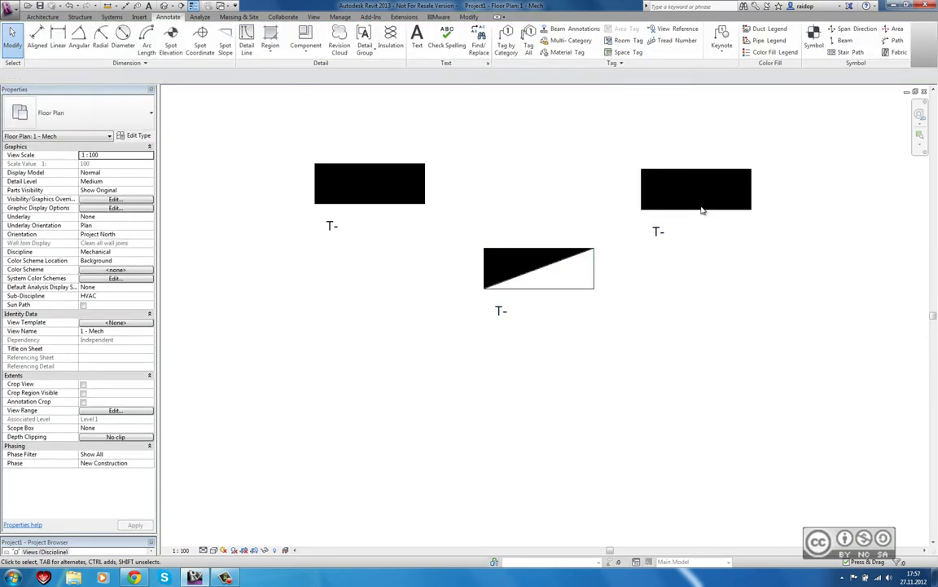
pyautogui.click(699, 205)
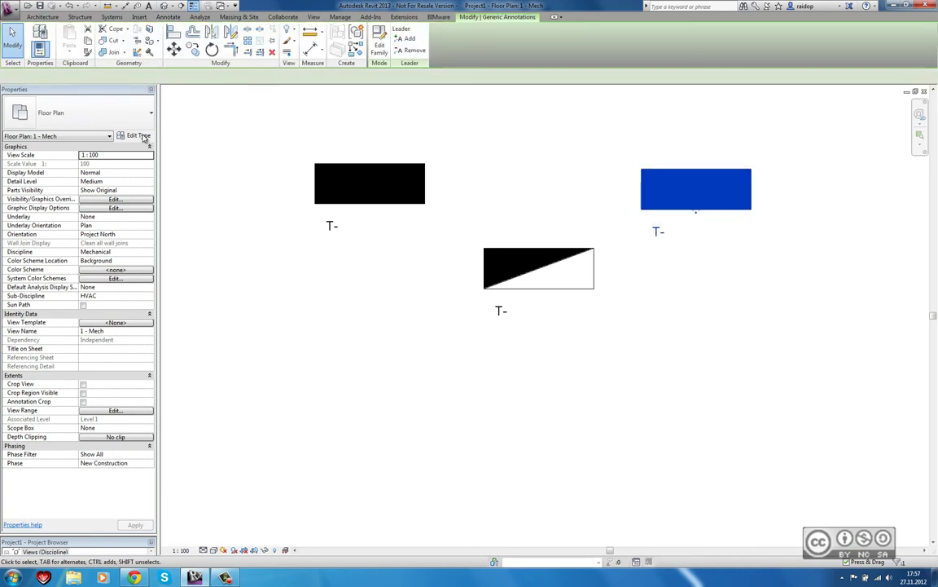
# Step: Uncheck Ülemine kolmnurk in the Alumine viirutus type and apply it to both outer symbols
pyautogui.click(139, 135)
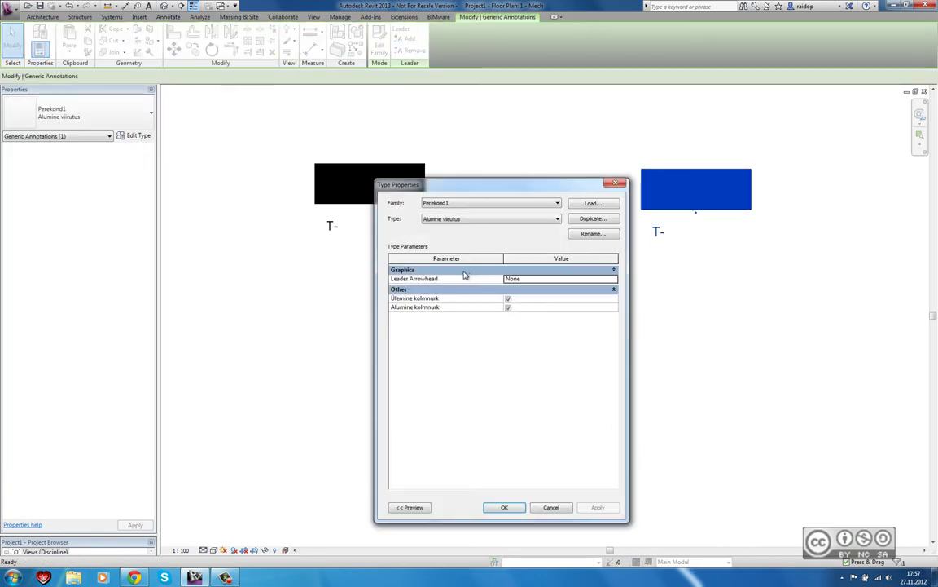
pyautogui.click(508, 300)
pyautogui.click(508, 307)
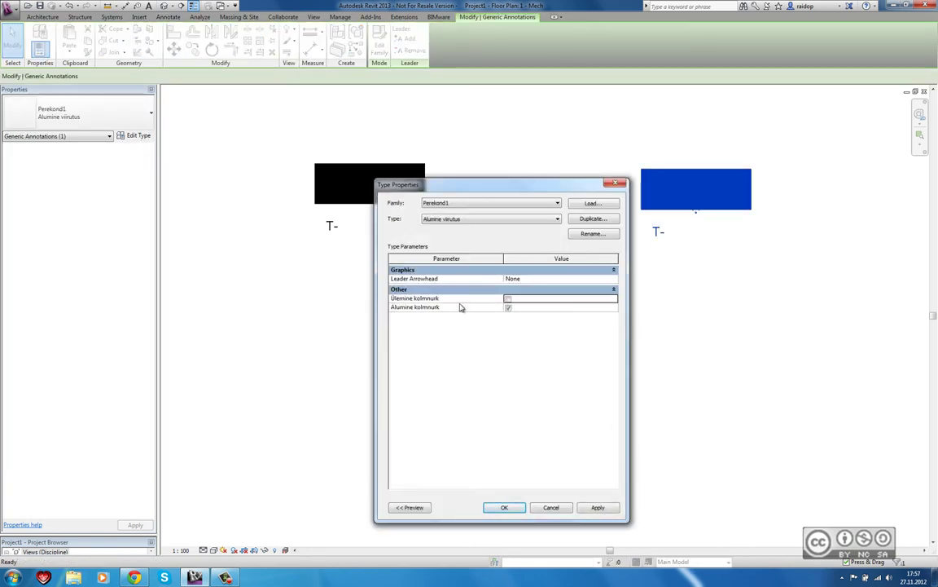
pyautogui.click(597, 507)
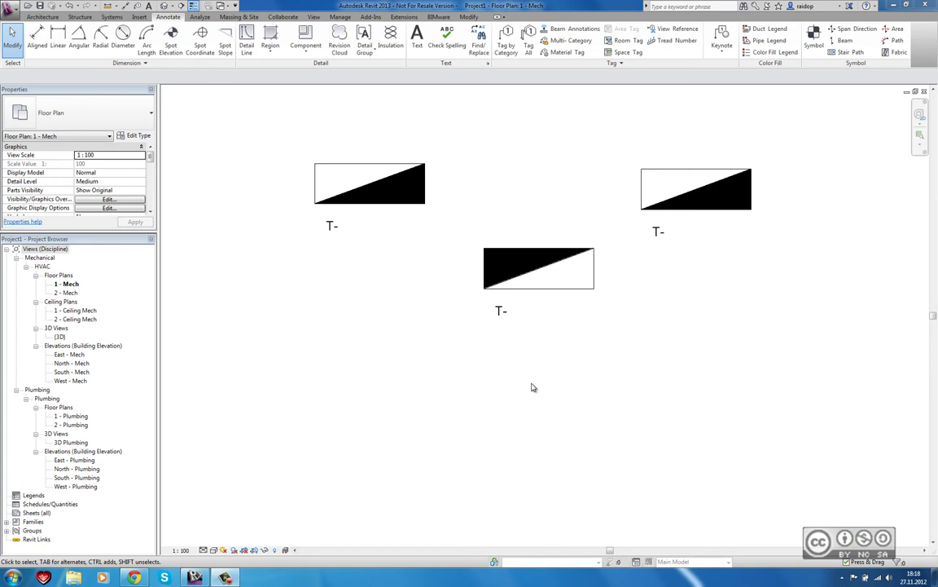
# Step: In the Duplex Annotation family, draw a short horizontal reference line beneath the circled 'A' symbol
pyautogui.click(221, 5)
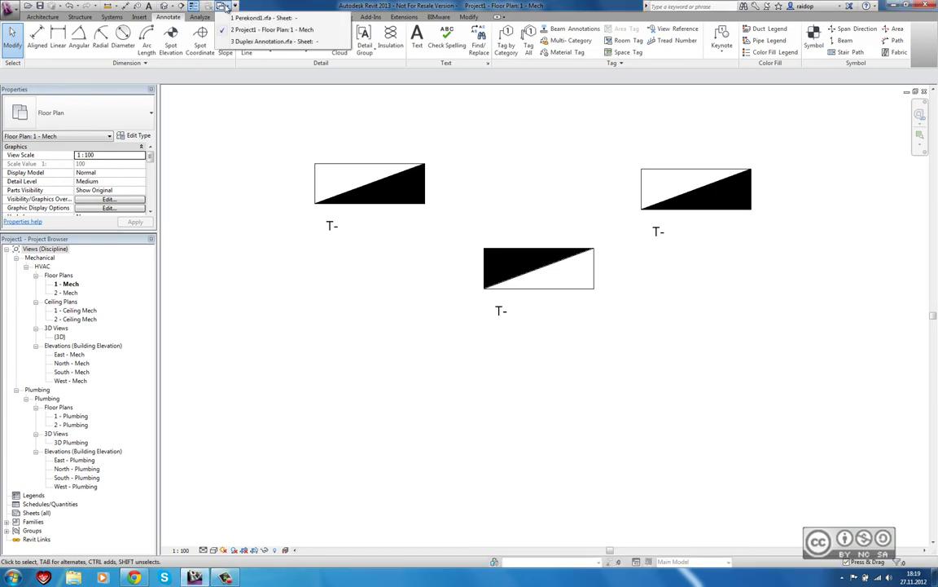
pyautogui.click(269, 41)
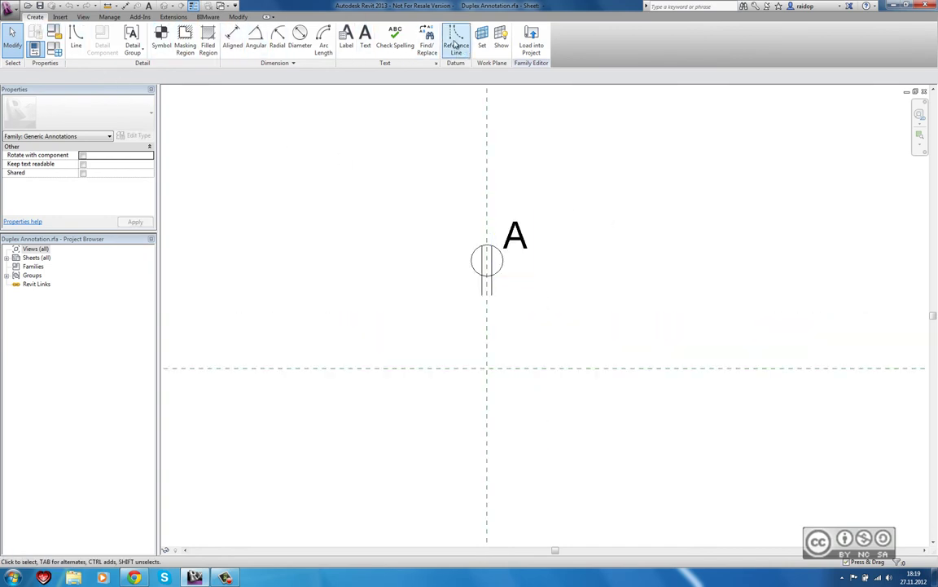
pyautogui.click(456, 40)
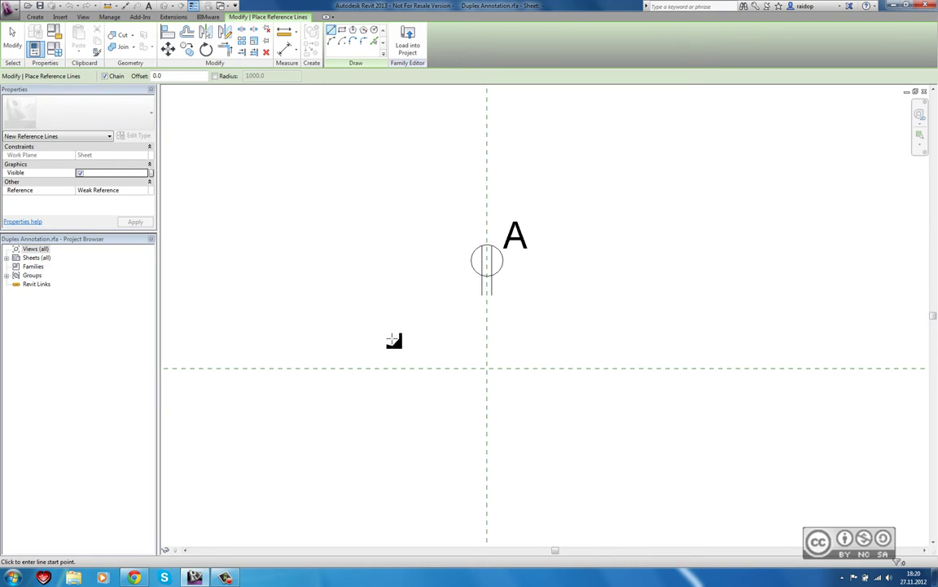
pyautogui.click(573, 333)
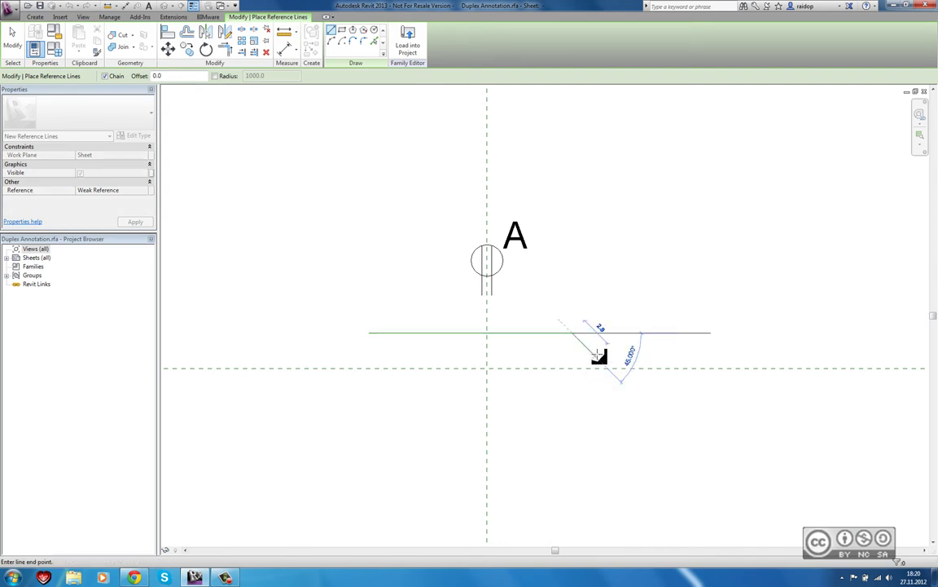
pyautogui.press('Escape')
pyautogui.press('Escape')
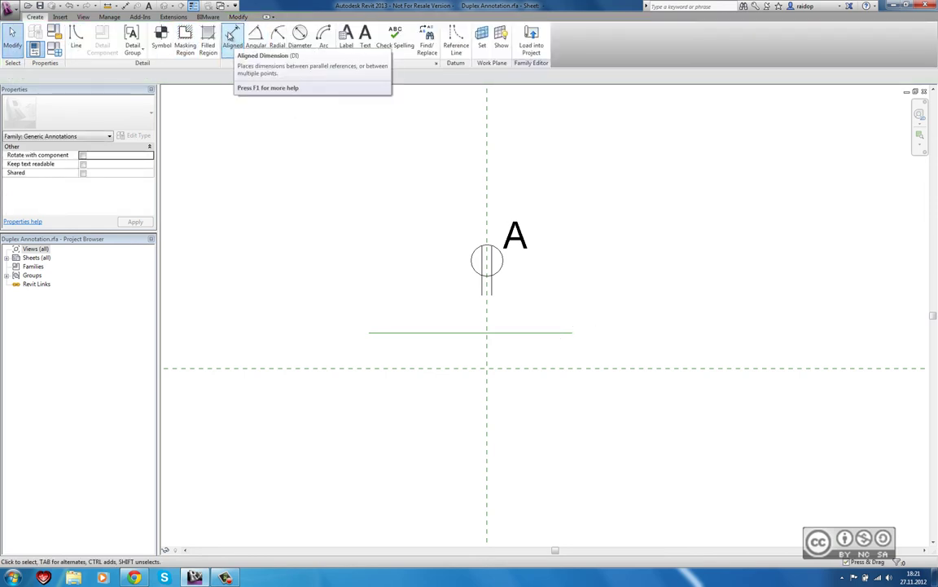
# Step: Add an aligned dimension (3) between the horizontal reference plane and the reference line
pyautogui.click(232, 34)
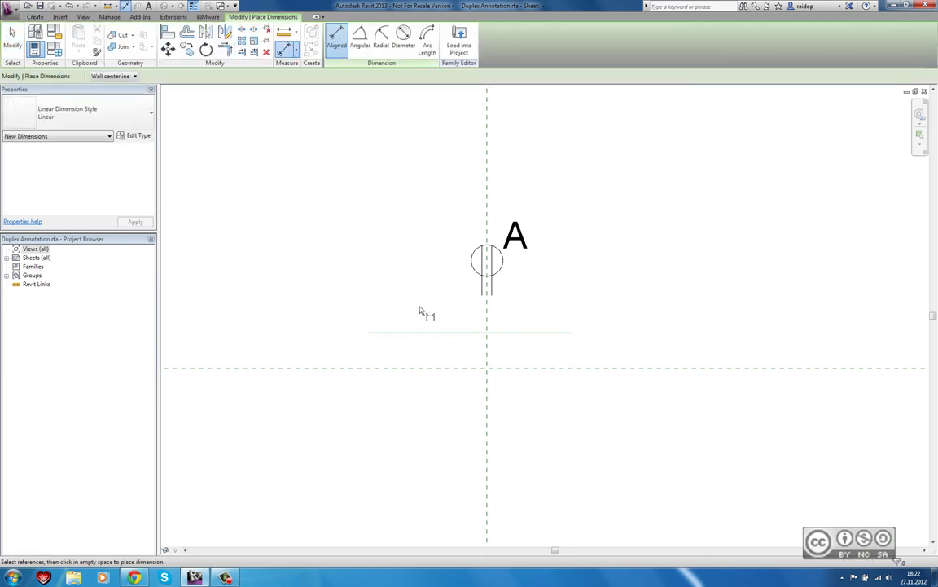
pyautogui.click(425, 370)
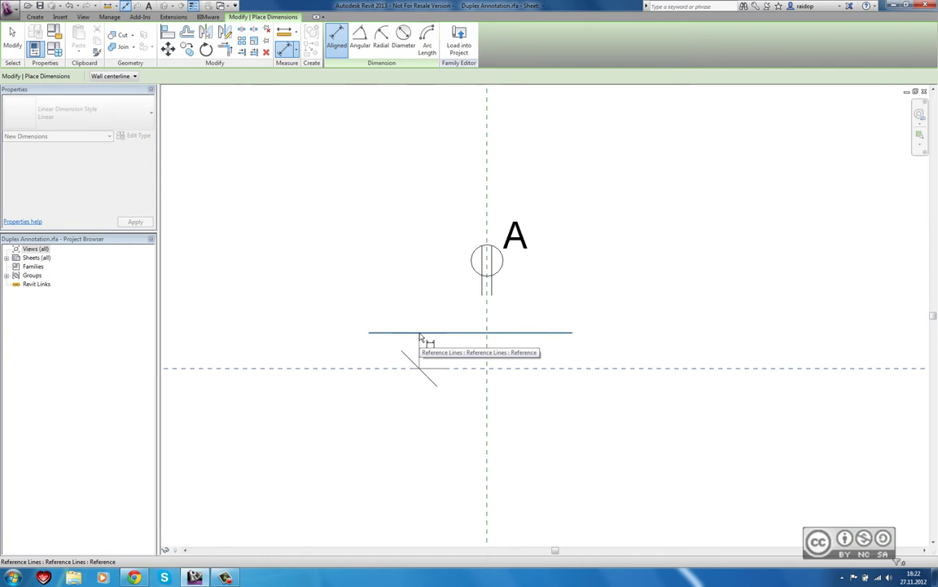
pyautogui.click(420, 333)
pyautogui.click(393, 346)
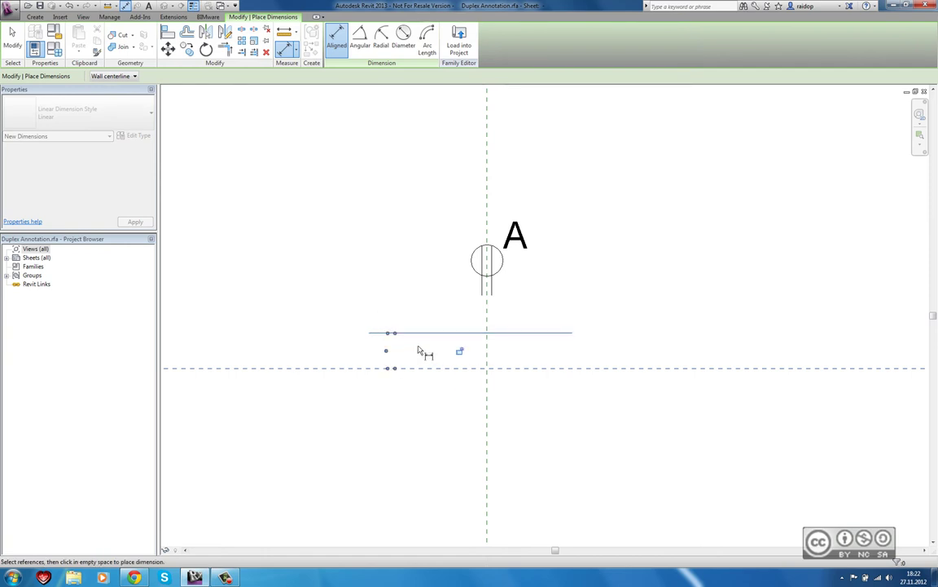
pyautogui.click(12, 34)
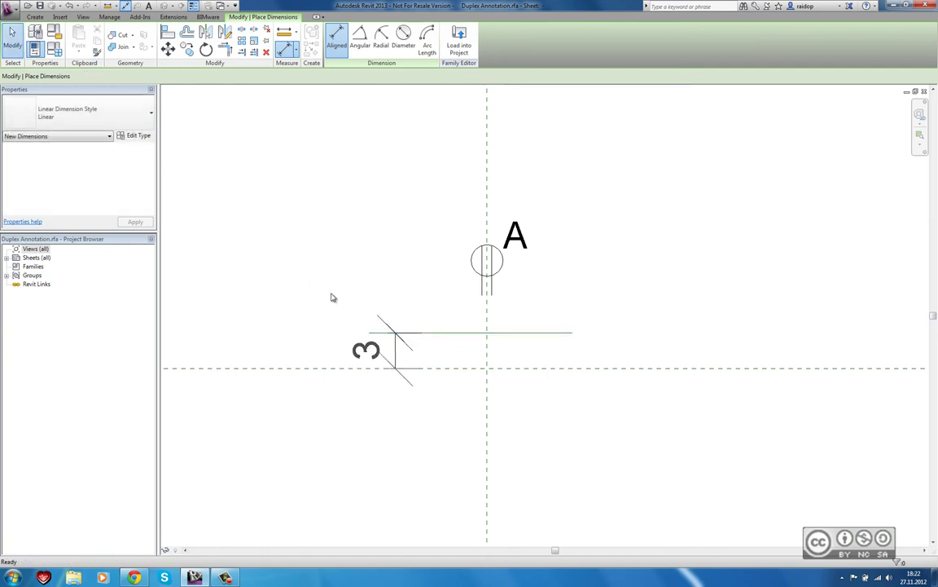
pyautogui.click(444, 359)
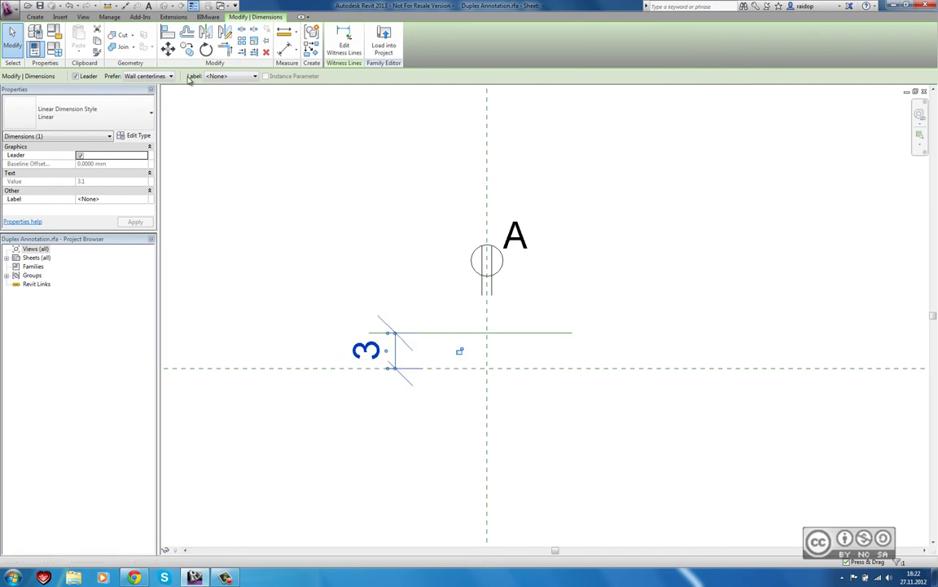
# Step: Label the dimension with a new instance parameter 'Sümboli nihutamine' grouped under Graphics
pyautogui.click(210, 77)
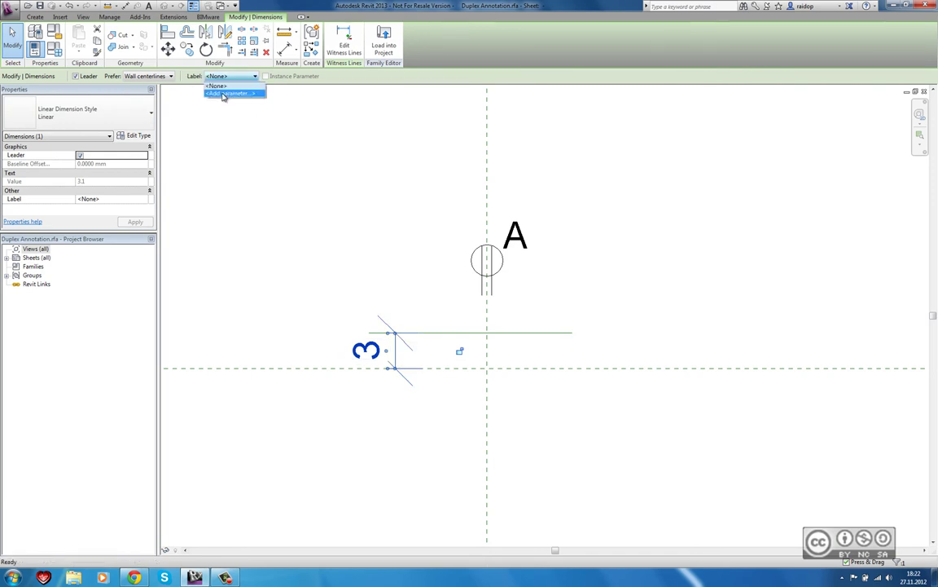
pyautogui.click(224, 94)
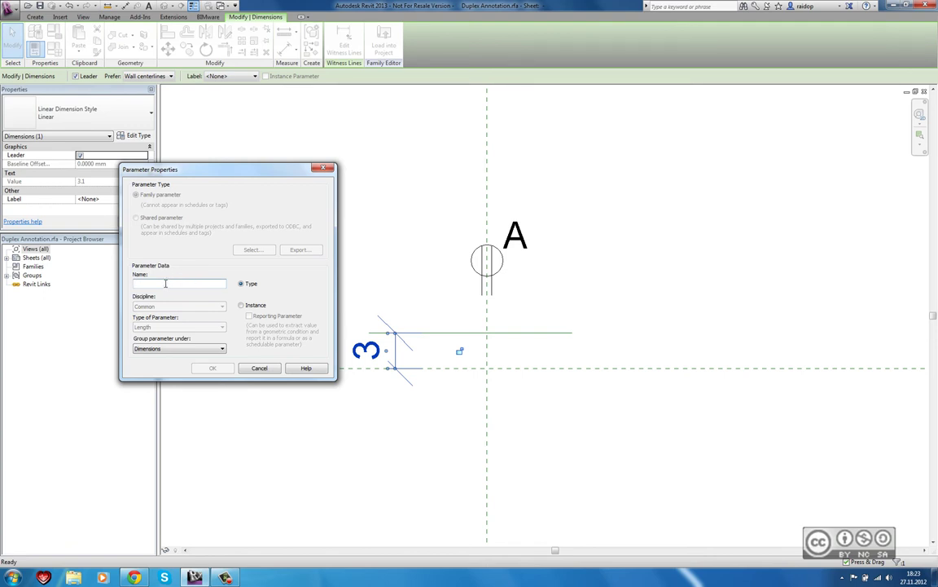
pyautogui.write('Sümboli nihutamine')
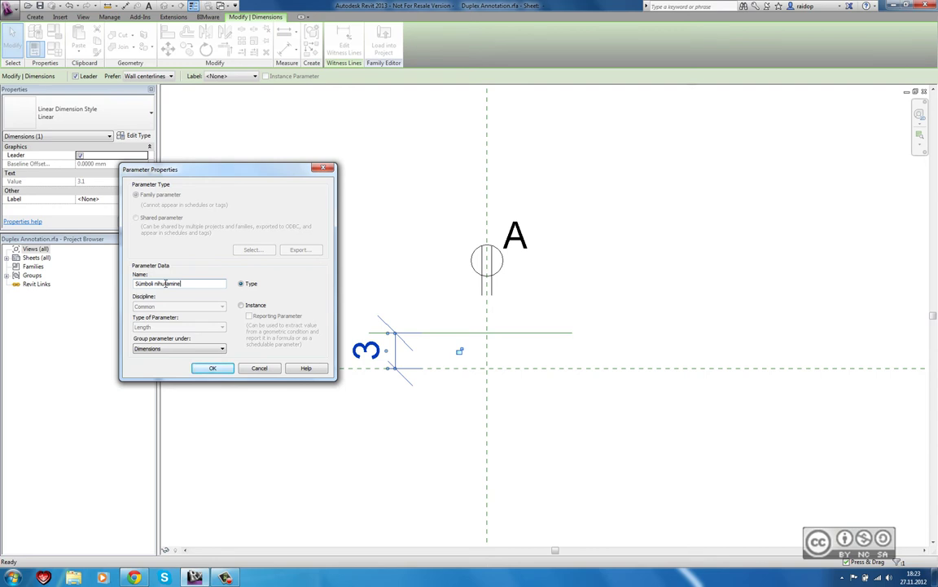
pyautogui.click(159, 350)
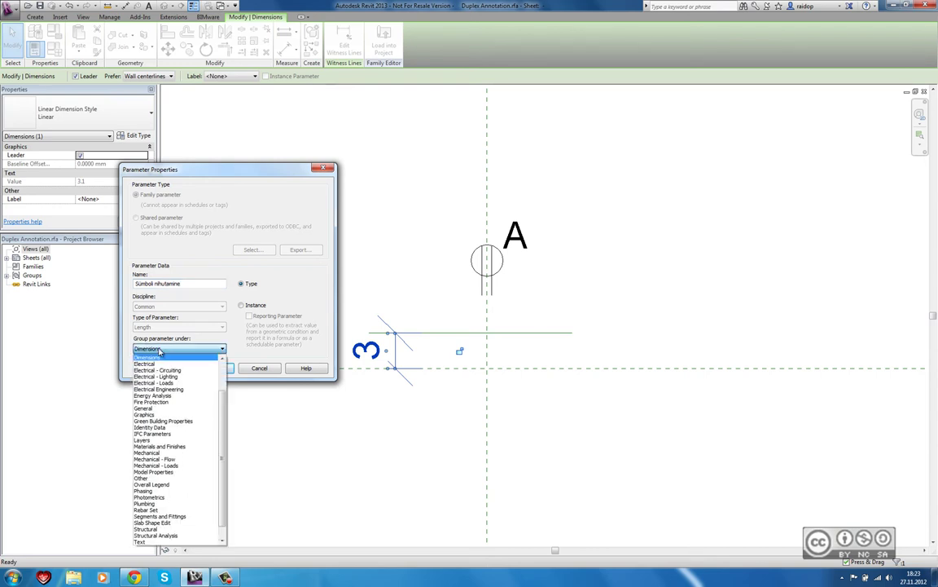
pyautogui.click(155, 412)
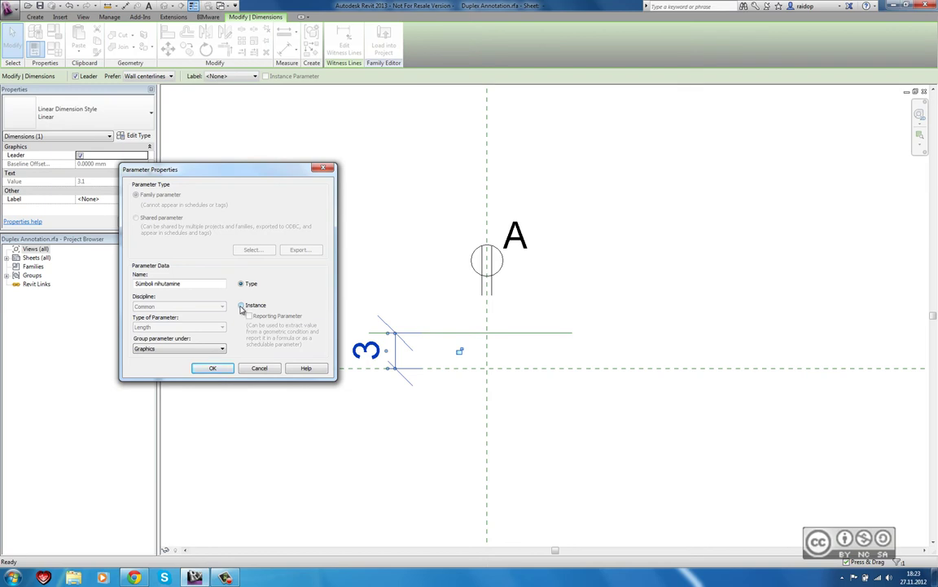
pyautogui.click(241, 305)
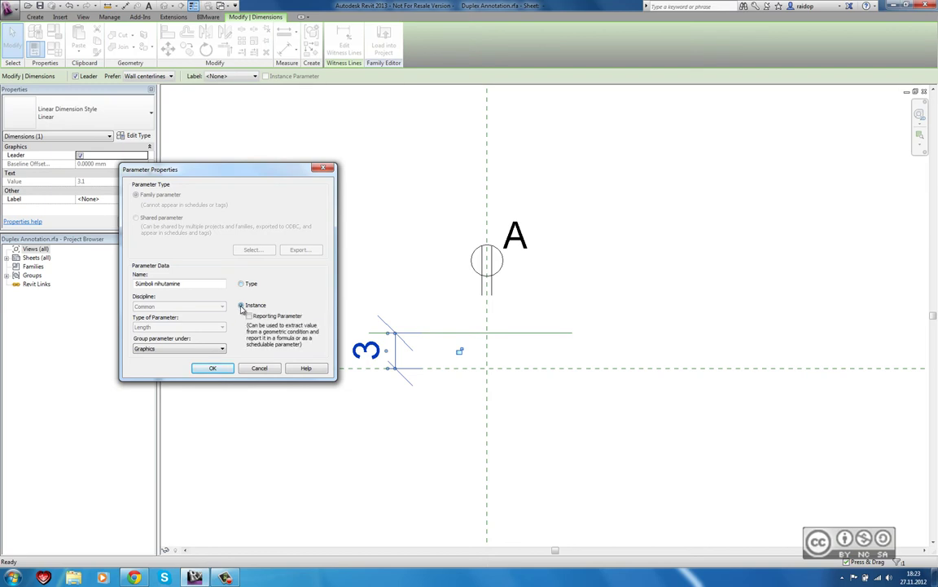
pyautogui.click(224, 368)
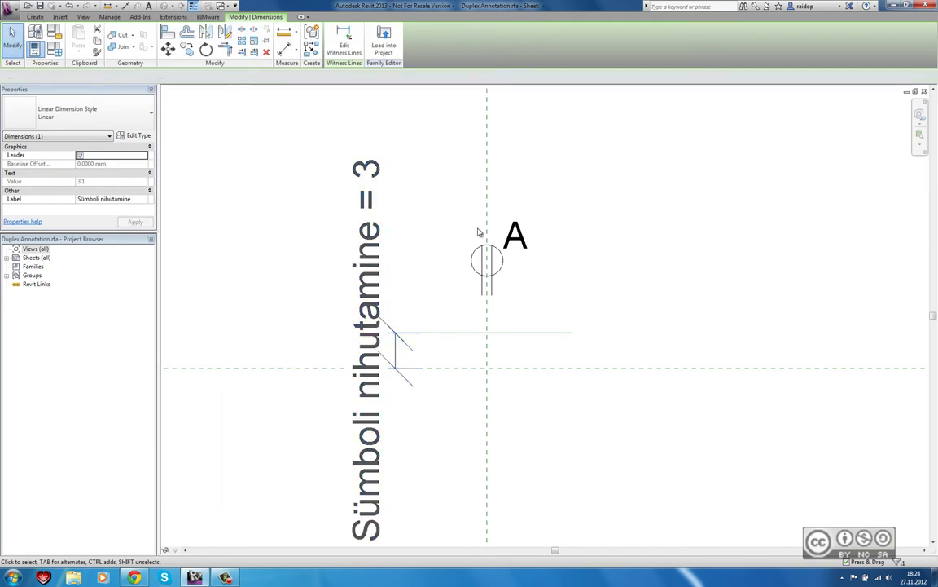
# Step: Group the A symbol and its circle as 'Sümbol1'
pyautogui.moveTo(452, 207); pyautogui.dragTo(543, 312)
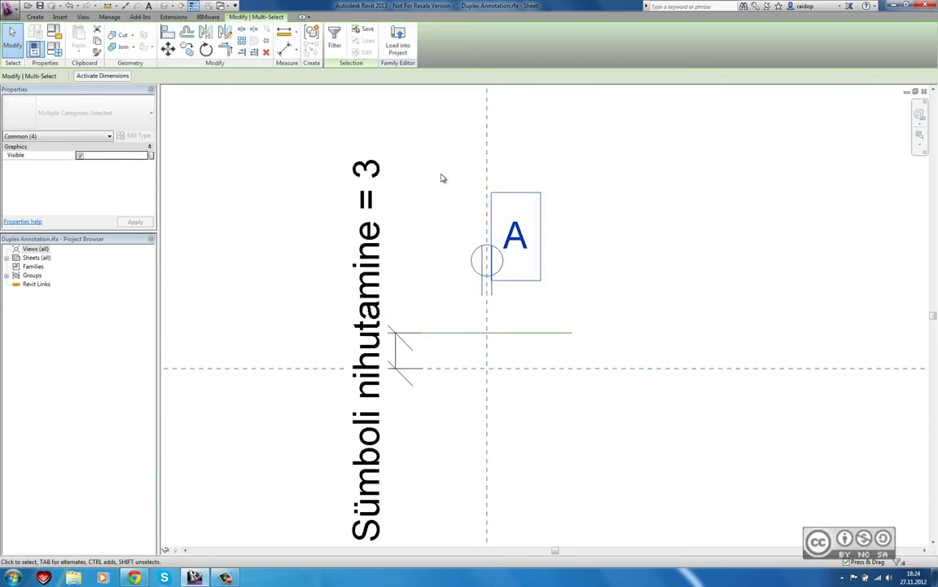
pyautogui.click(312, 33)
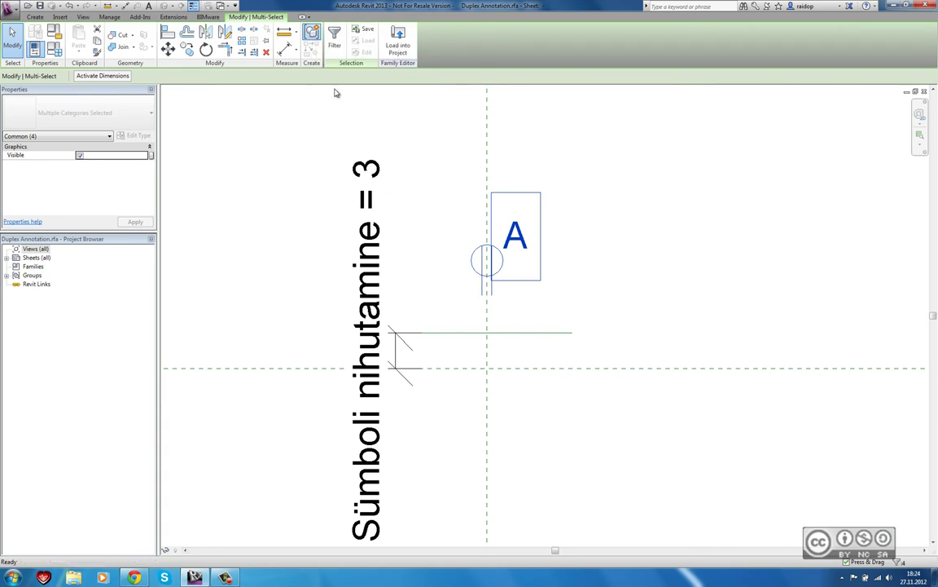
pyautogui.write('Sümbol1')
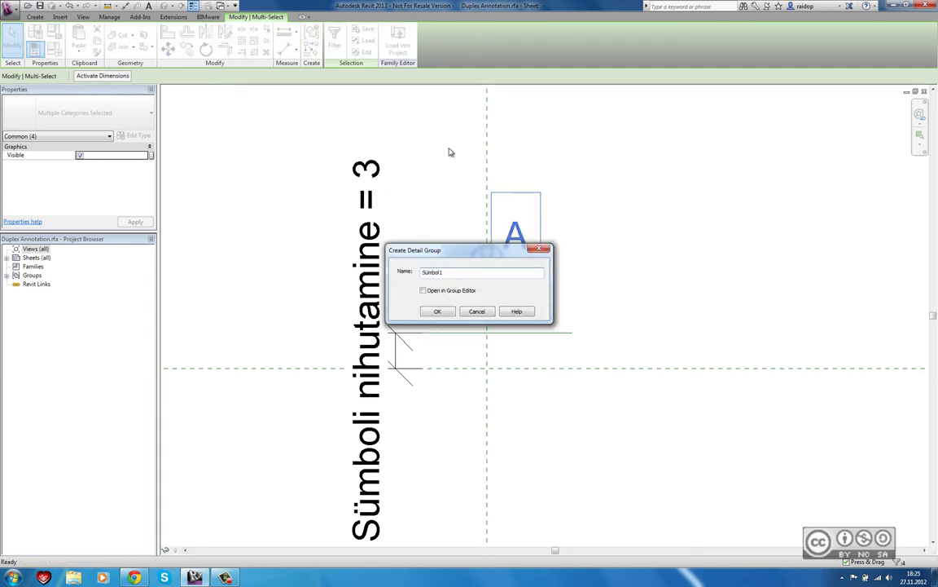
pyautogui.click(441, 311)
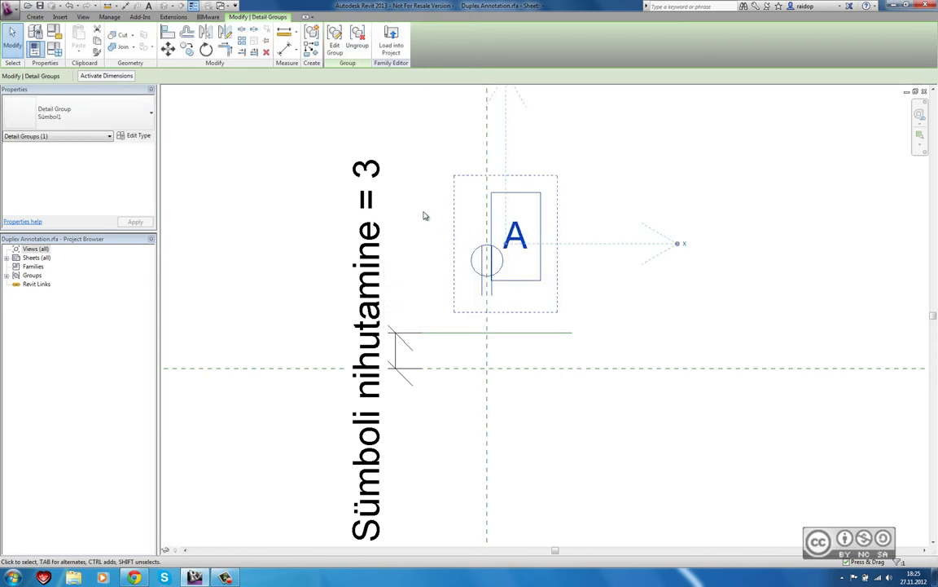
# Step: Align the reference line to the symbol stem's end and lock it, making Sümboli nihutamine 7
pyautogui.click(167, 33)
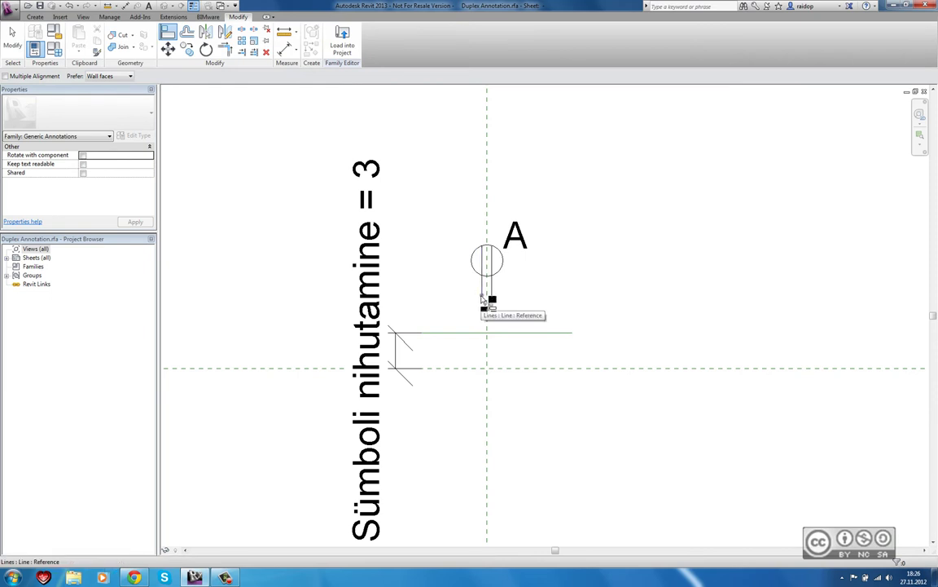
pyautogui.click(483, 299)
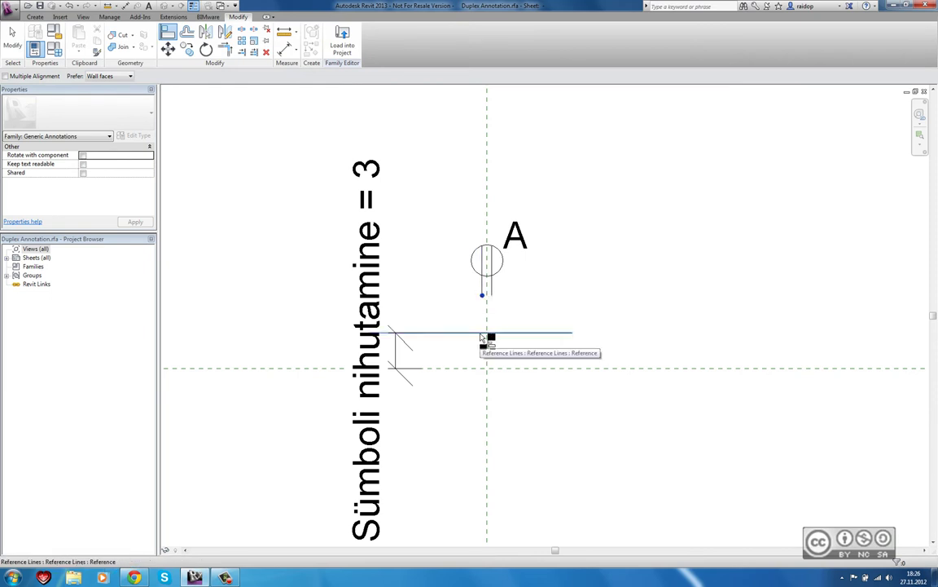
pyautogui.click(483, 333)
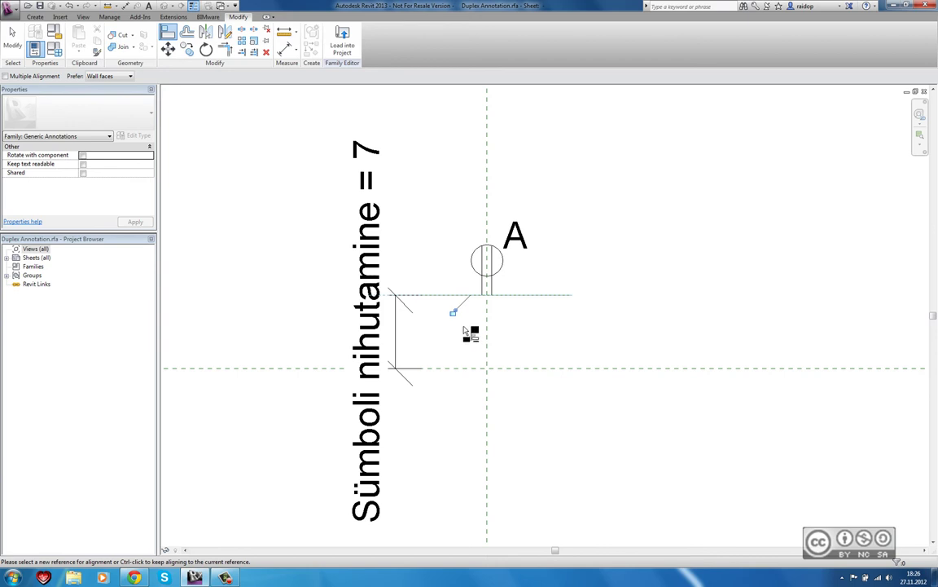
pyautogui.click(453, 312)
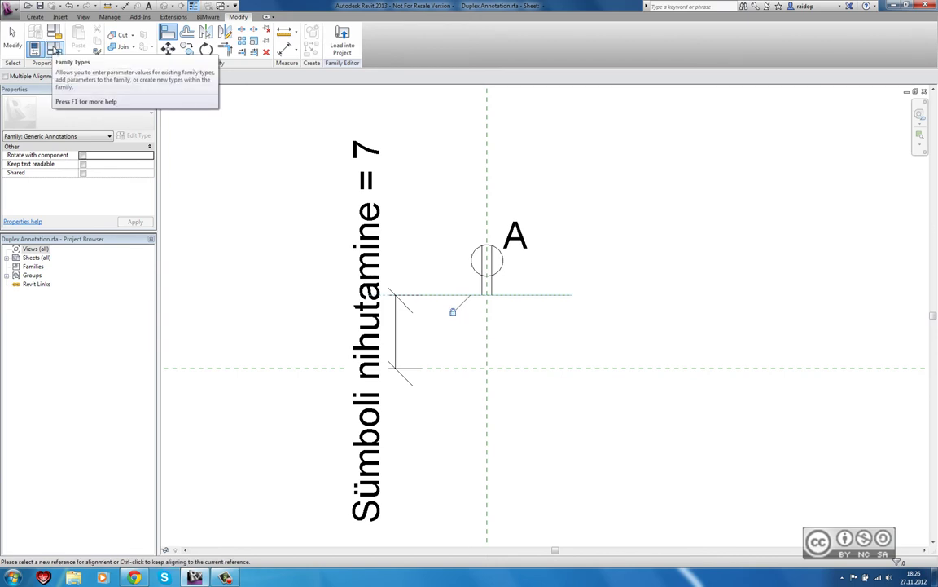
# Step: Set Sümboli nihutamine to 0 so the symbol's stem rests on the horizontal reference plane
pyautogui.click(55, 49)
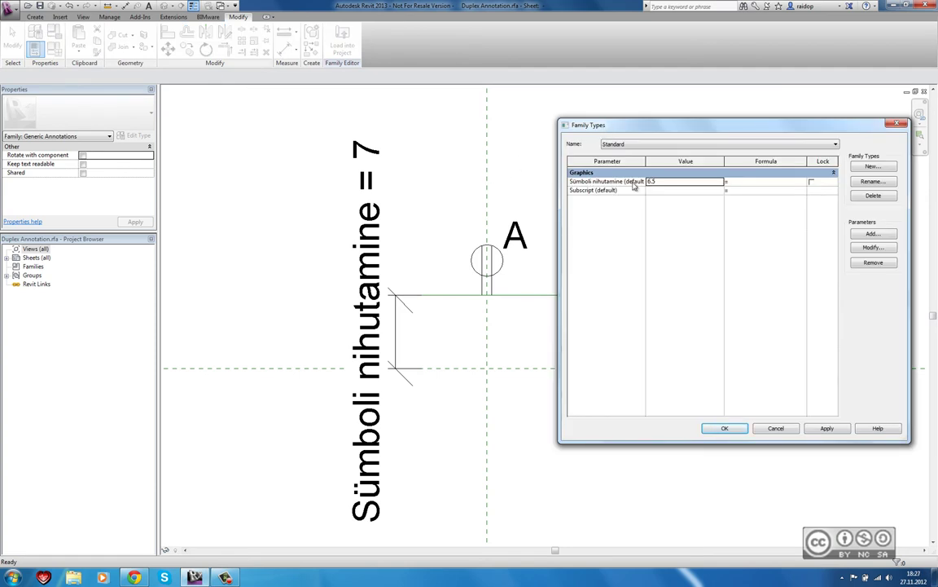
pyautogui.click(664, 183)
pyautogui.write('0')
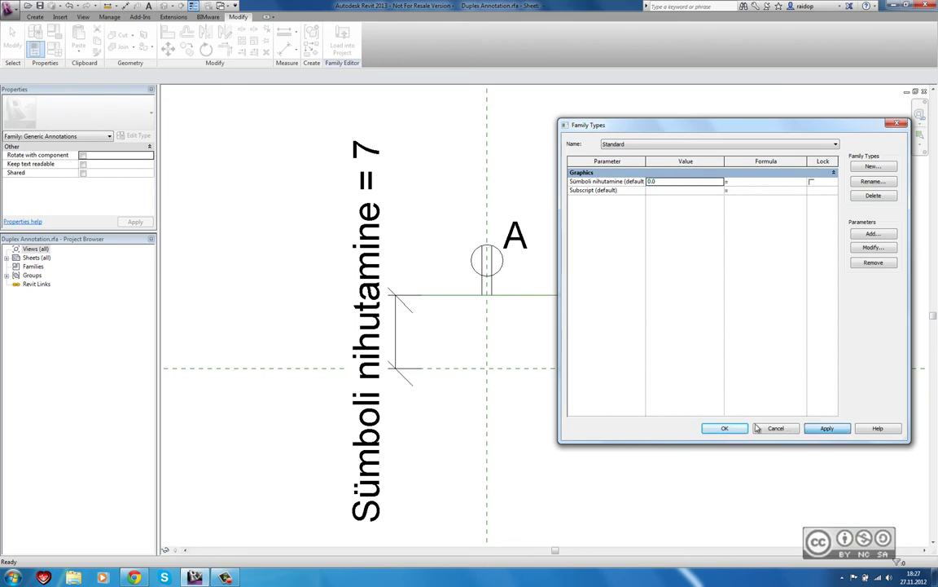
pyautogui.click(724, 428)
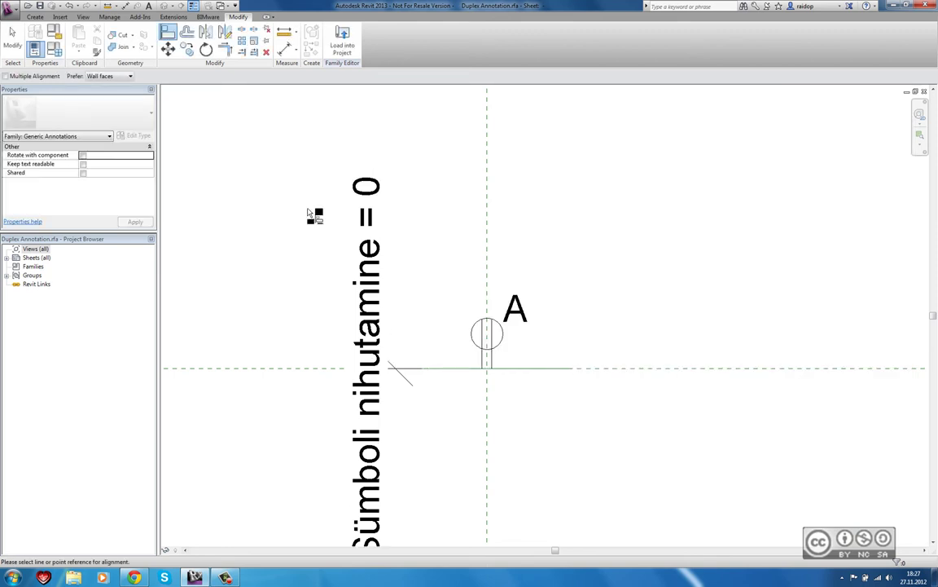
pyautogui.press('Escape')
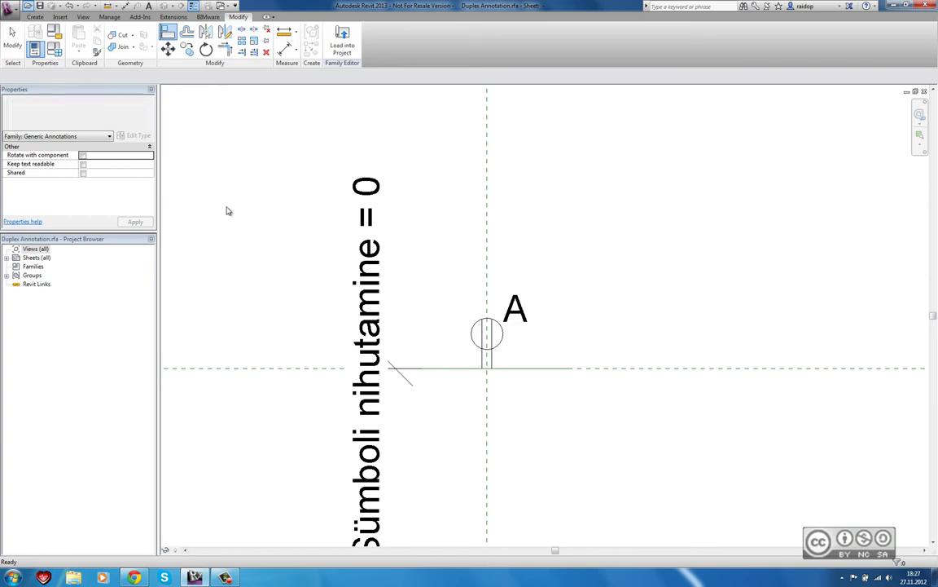
pyautogui.hotkey('ctrl', 'o')
# Step: Load the edited Duplex Annotation family into Duplex Receptacle.rfa
pyautogui.click(451, 428)
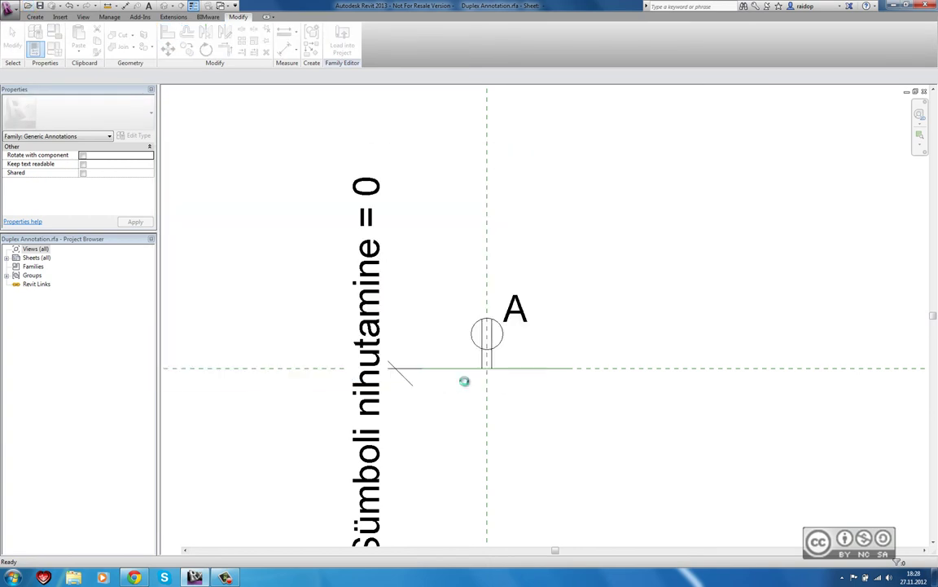
pyautogui.click(221, 5)
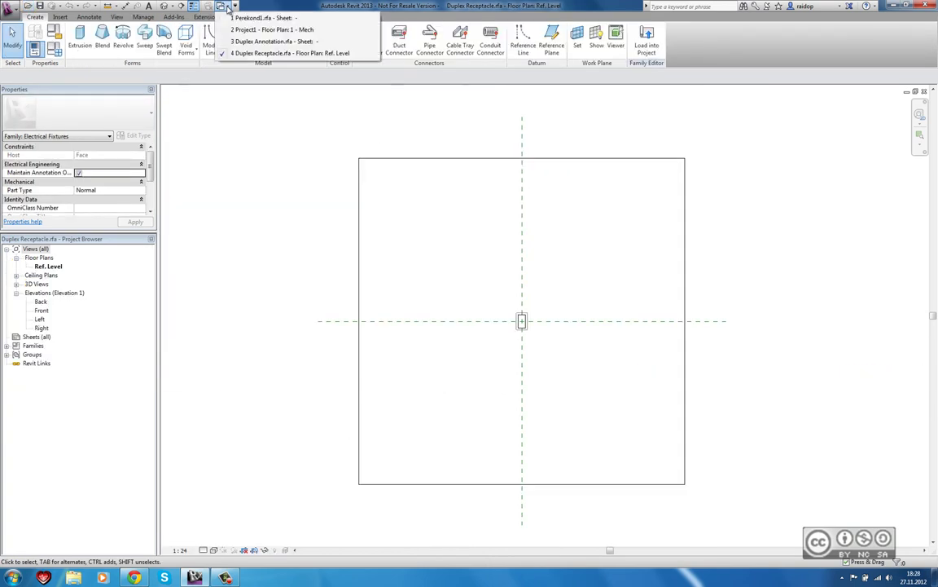
pyautogui.click(266, 42)
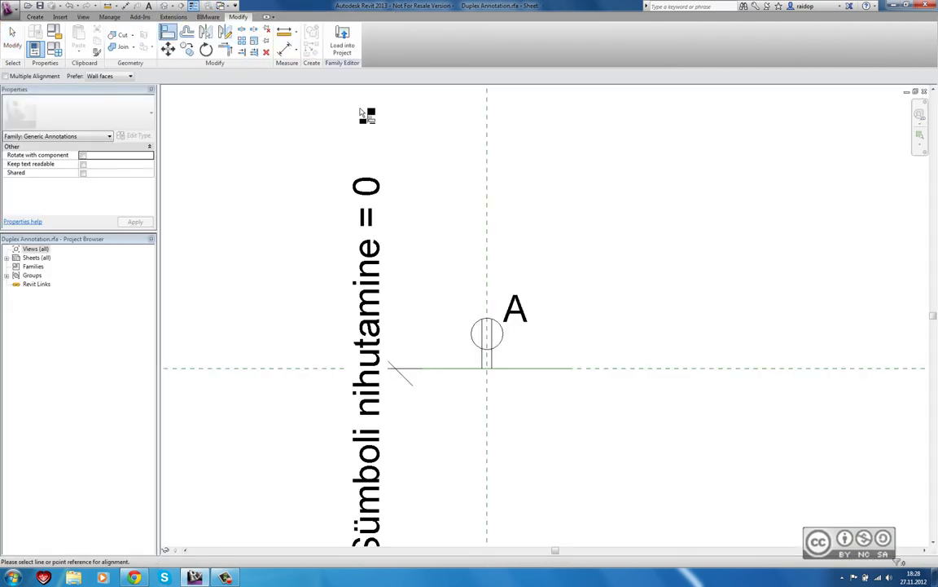
pyautogui.click(342, 41)
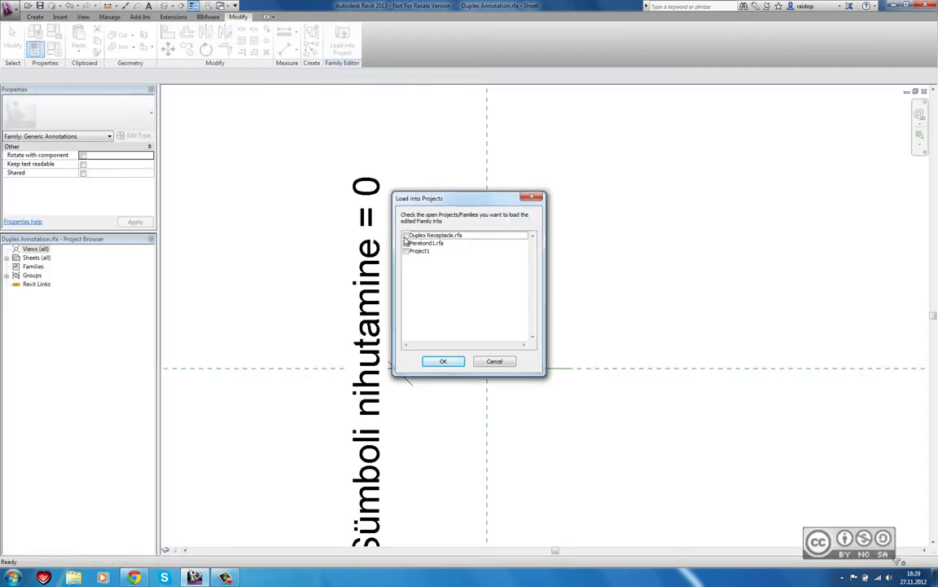
pyautogui.click(406, 236)
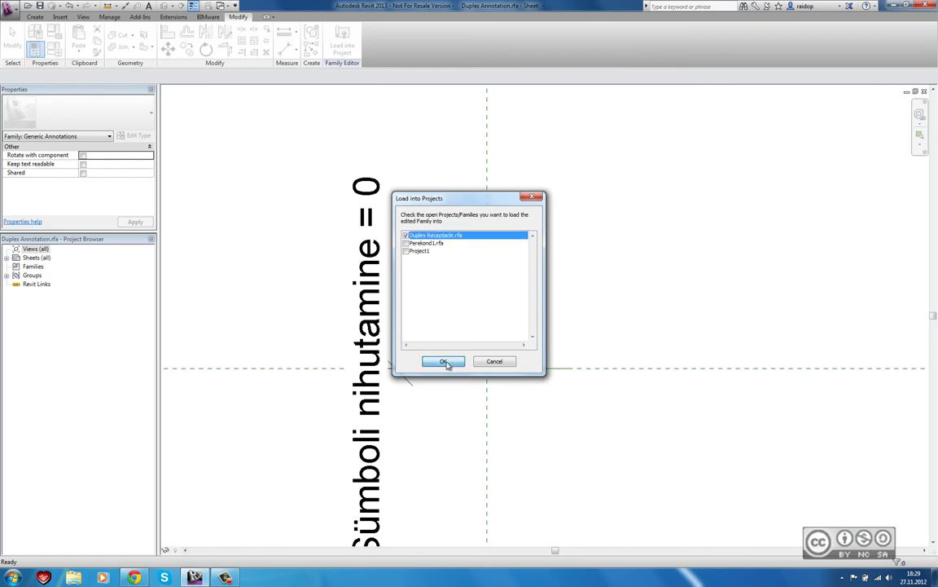
pyautogui.click(445, 361)
# Step: Place the symbol at the reference-plane intersection and link Sümboli nihutamine to Symbol Offset from Wall
pyautogui.scroll(1, 530, 341)
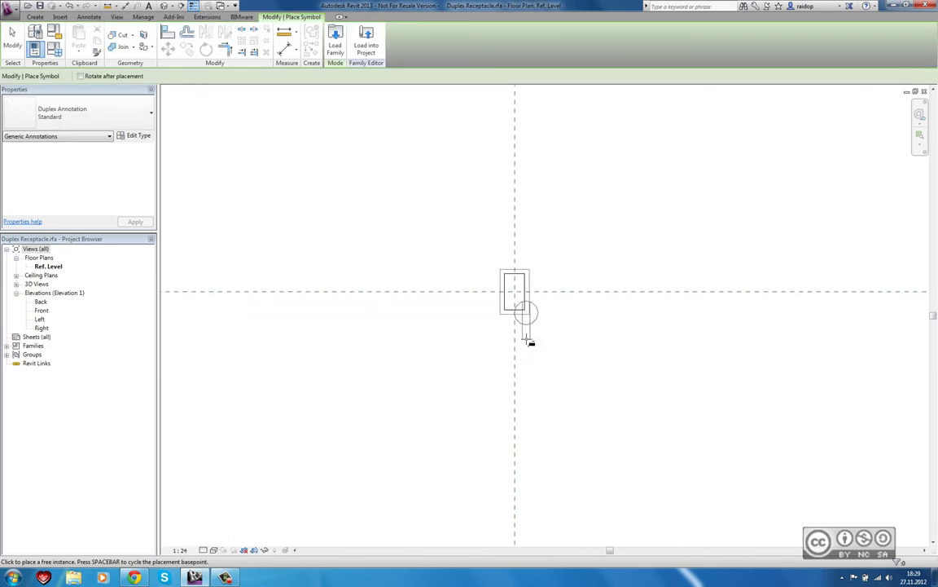
pyautogui.scroll(2, 529, 340)
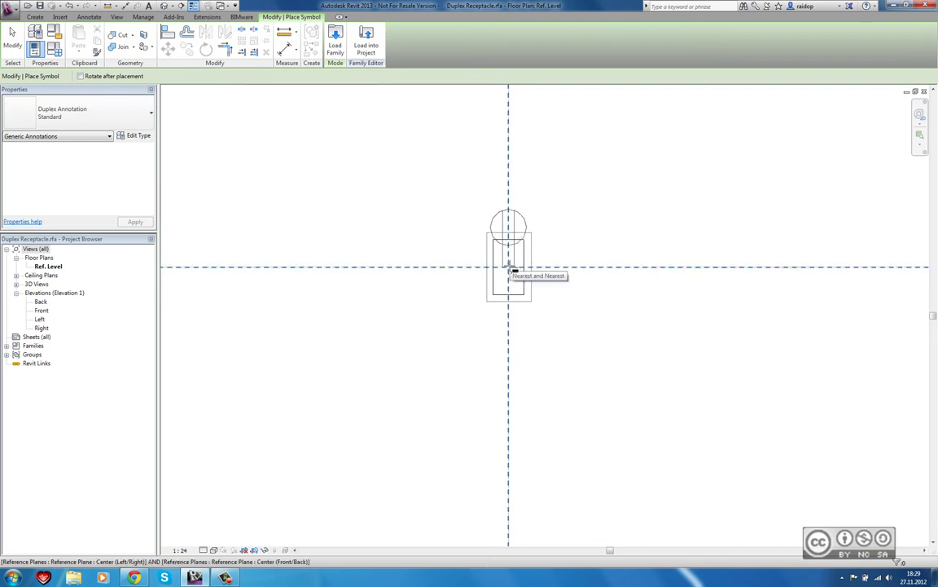
pyautogui.click(508, 267)
pyautogui.press('Escape')
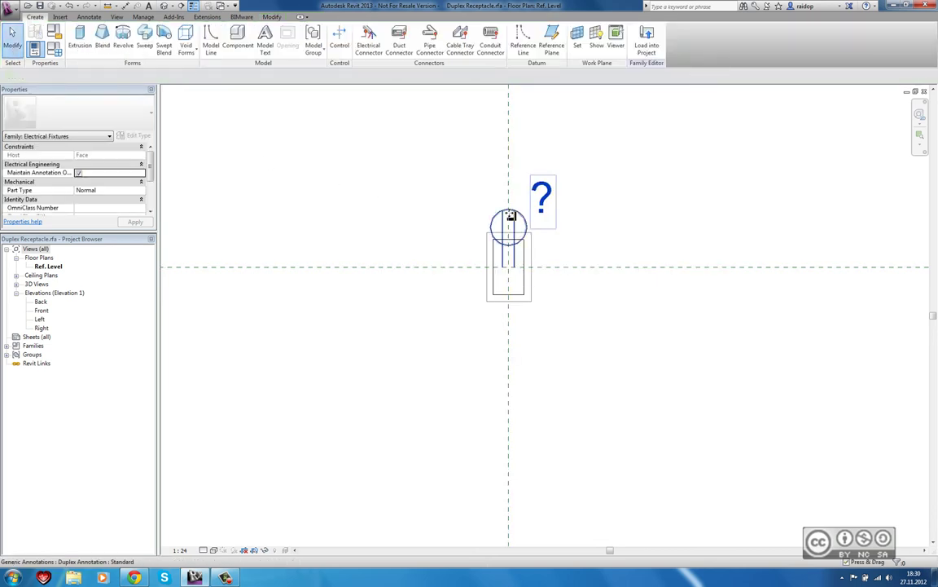
pyautogui.click(506, 213)
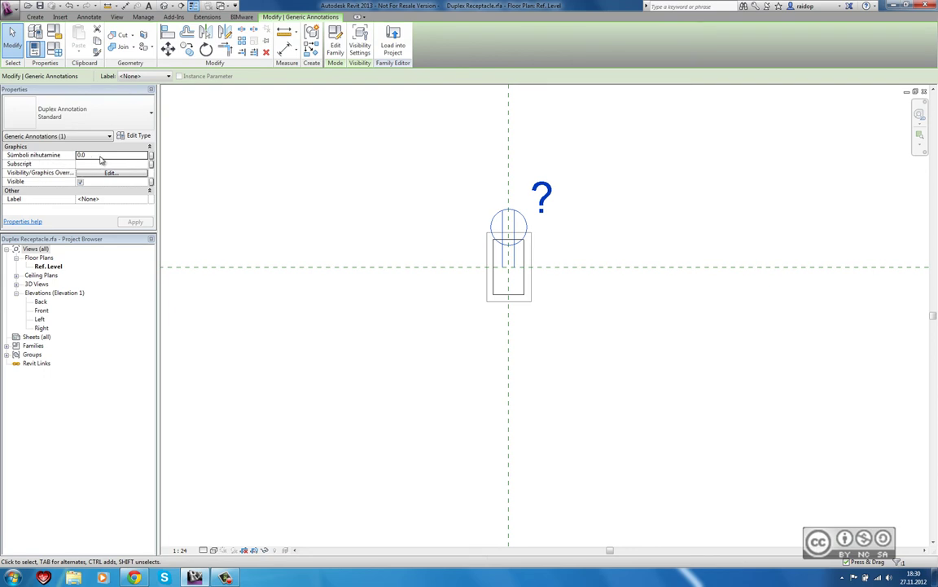
pyautogui.click(151, 159)
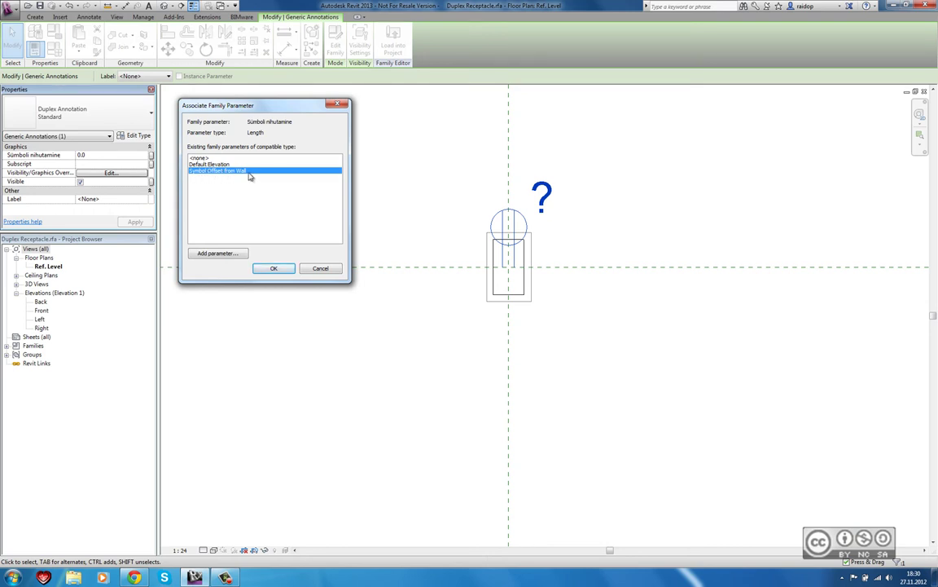
pyautogui.click(273, 268)
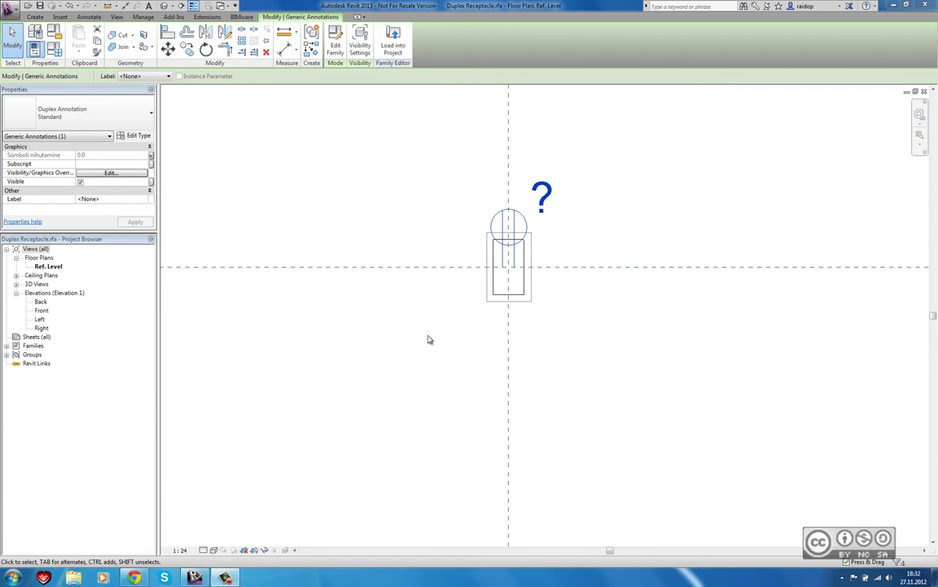
# Step: Create a new project (Project2) from the Mechanical Template
pyautogui.click(14, 11)
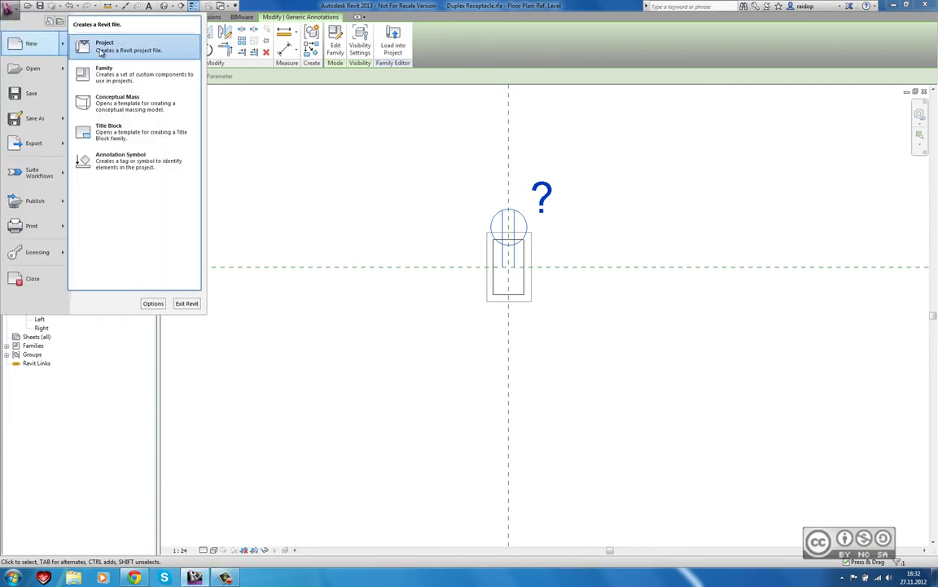
pyautogui.click(94, 41)
pyautogui.click(301, 227)
pyautogui.click(261, 263)
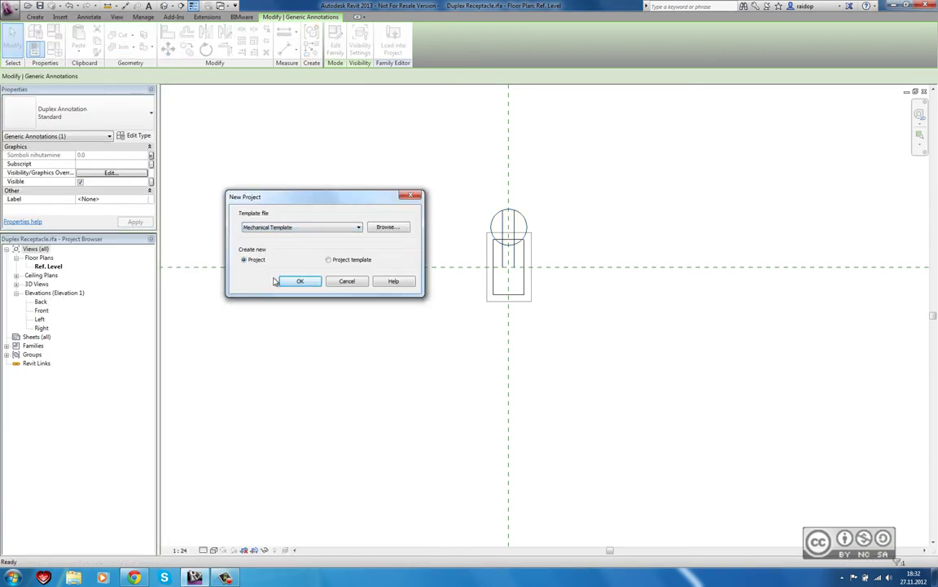
pyautogui.click(295, 281)
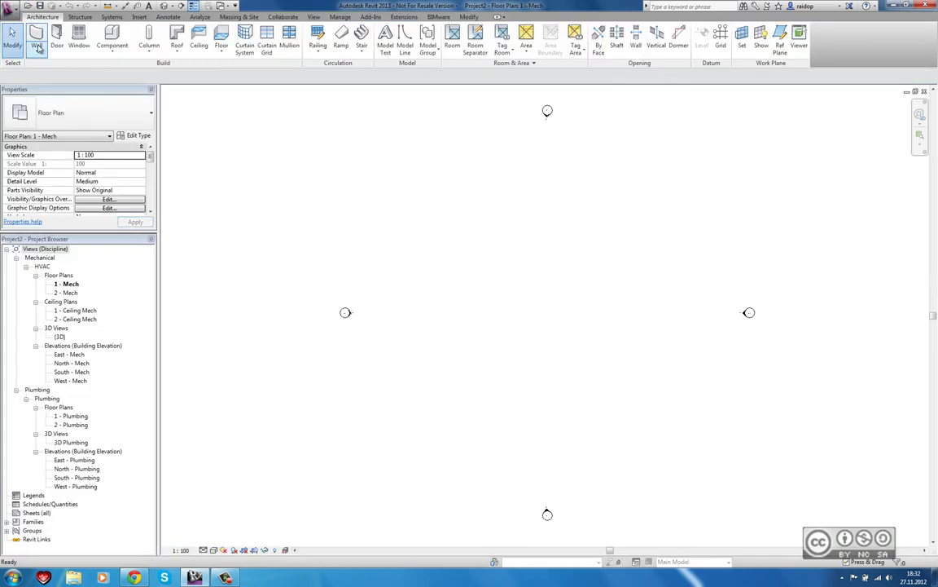
# Step: Draw a straight Generic - 200mm wall in the 1 - Mech floor plan
pyautogui.click(36, 37)
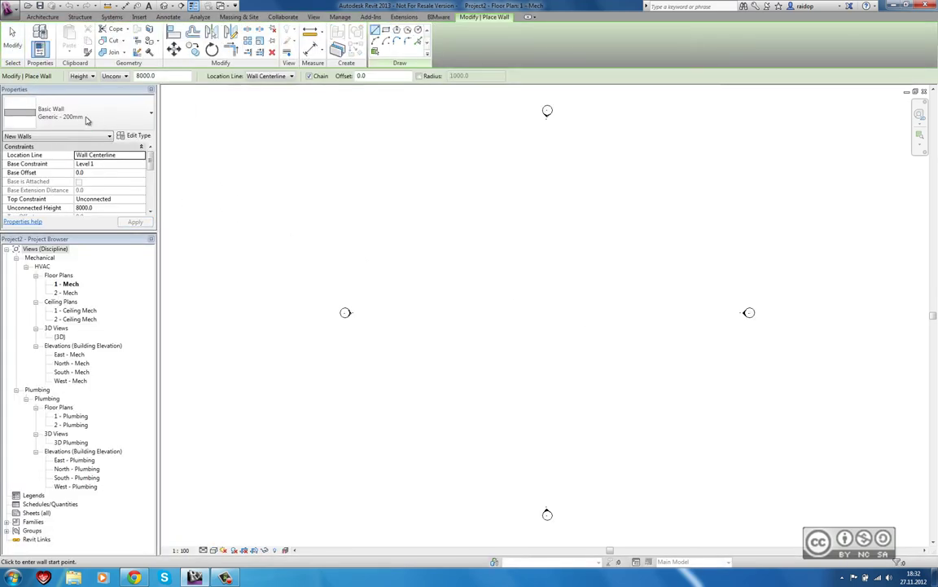
pyautogui.click(411, 290)
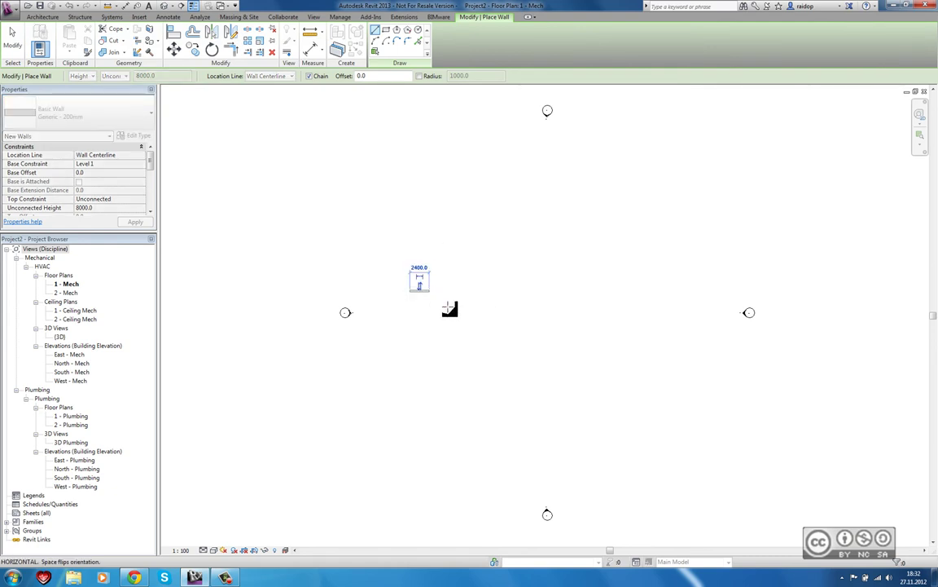
pyautogui.press('Escape')
pyautogui.press('Escape')
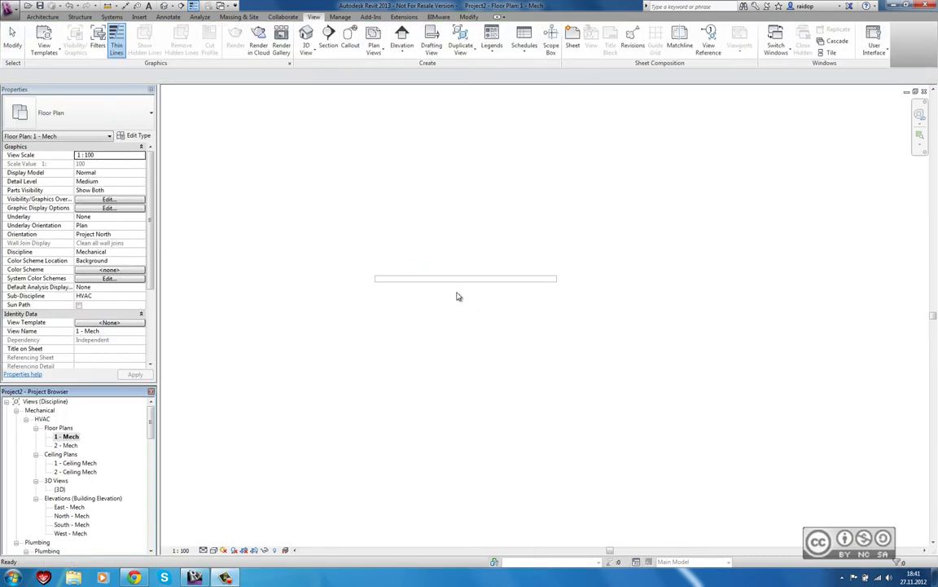
# Step: Load Duplex Receptacle.rfa into Project2 and place one receptacle on the wall at elevation 1219.2
pyautogui.click(230, 6)
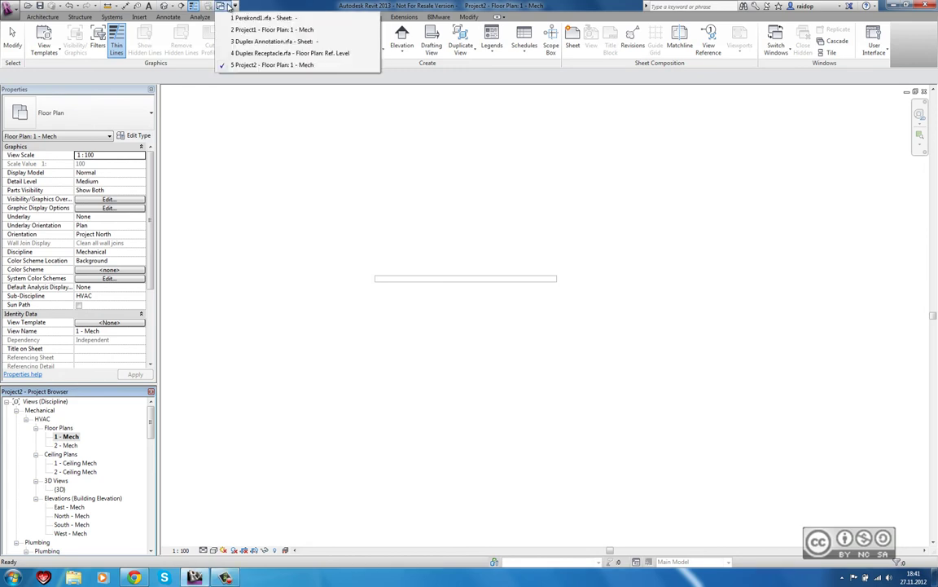
pyautogui.click(262, 53)
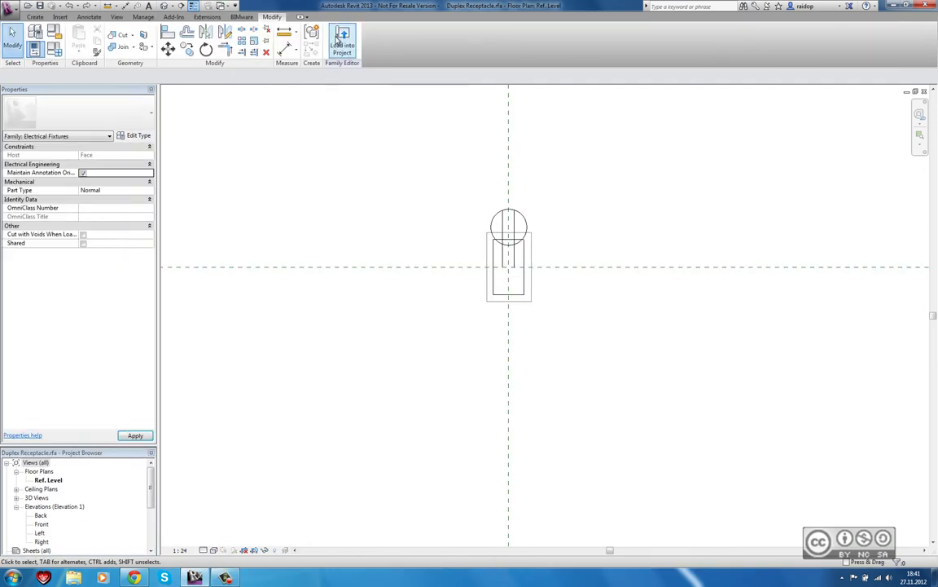
pyautogui.click(342, 41)
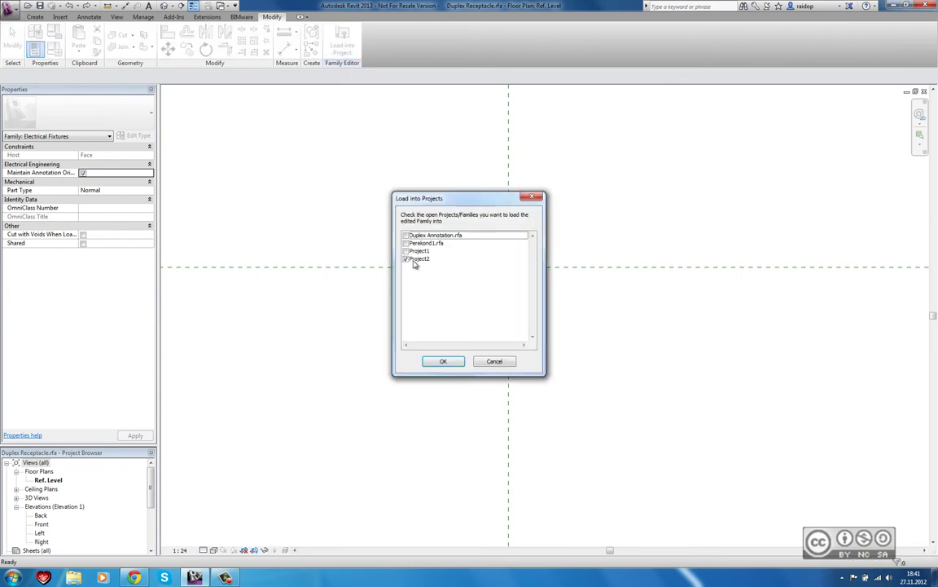
pyautogui.click(444, 362)
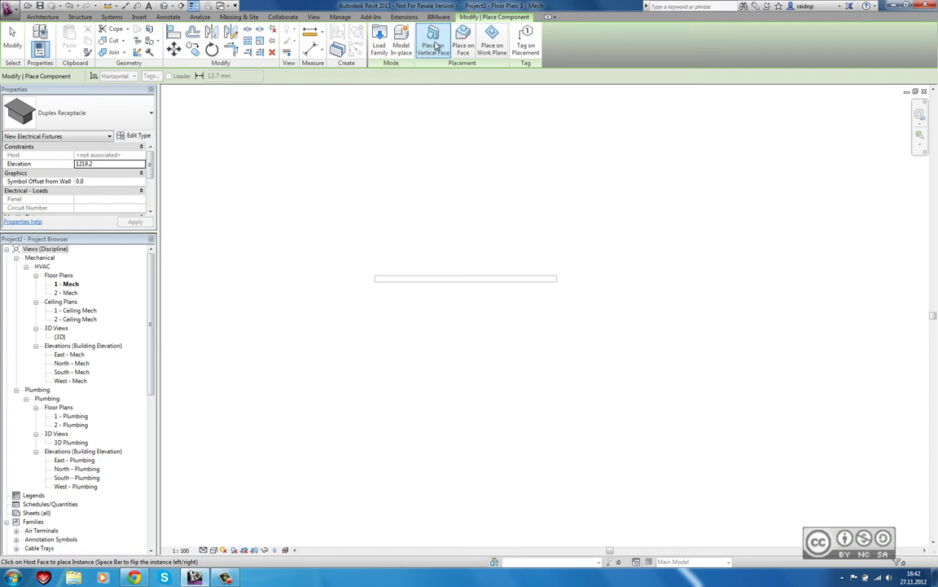
pyautogui.click(412, 278)
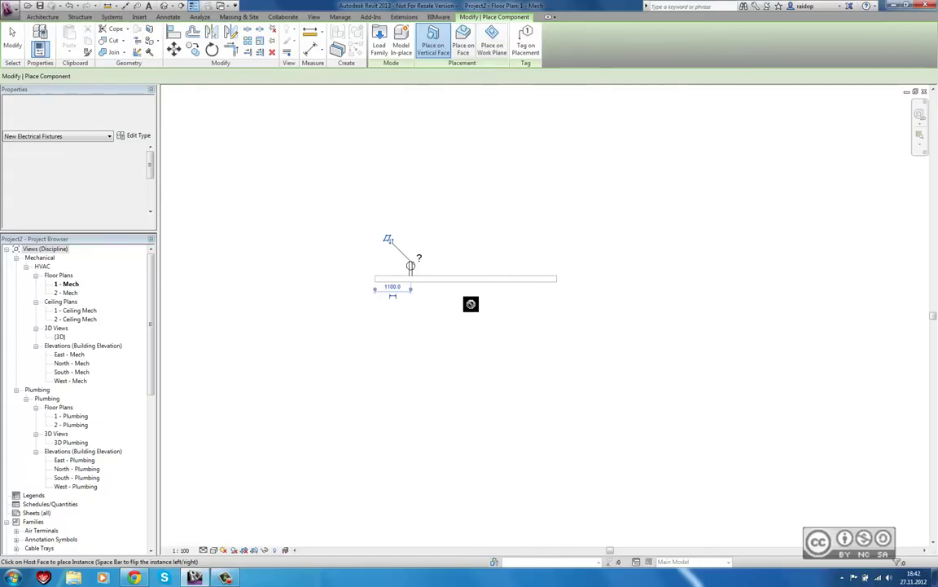
pyautogui.click(10, 33)
# Step: Finish placing receptacles and set the placed receptacle's Symbol Offset from Wall to 1
pyautogui.click(455, 225)
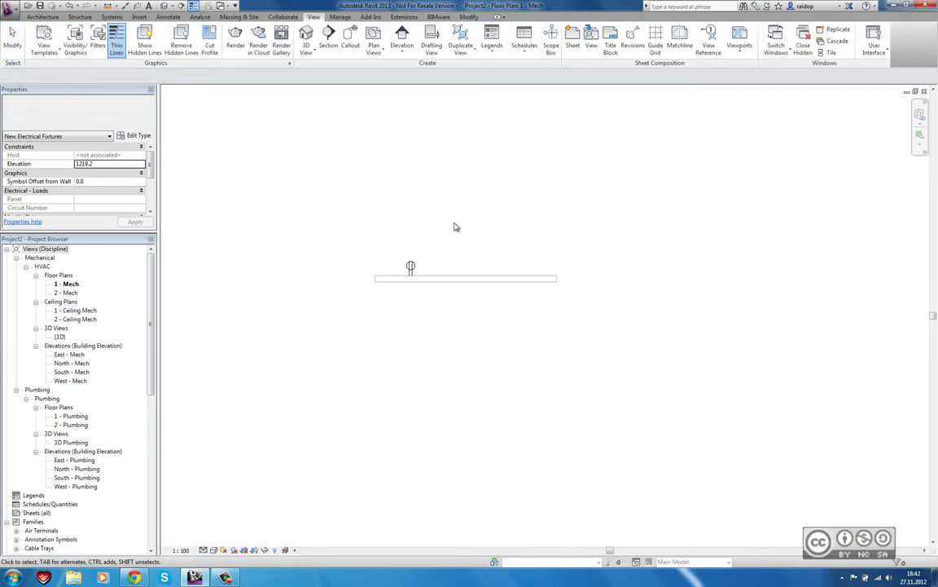
pyautogui.click(411, 266)
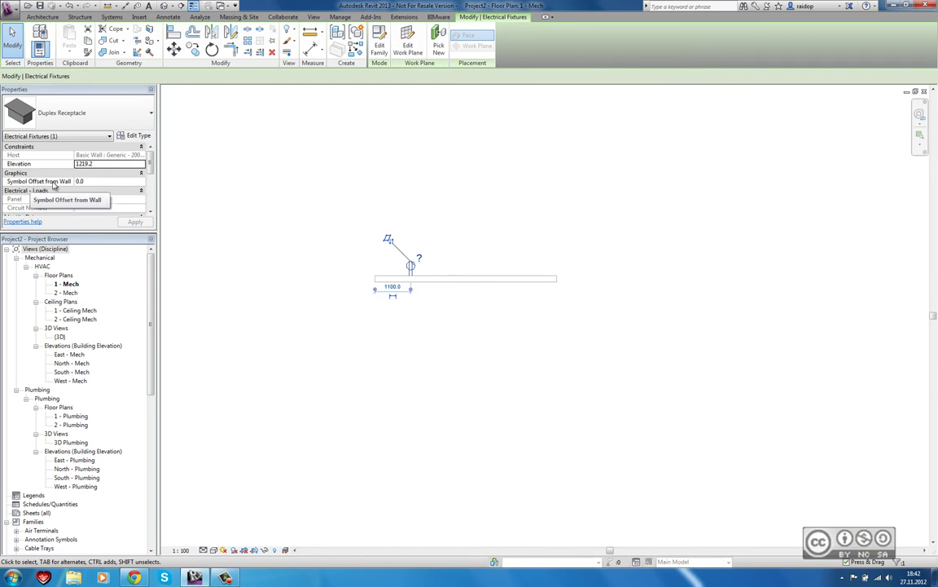
pyautogui.click(54, 181)
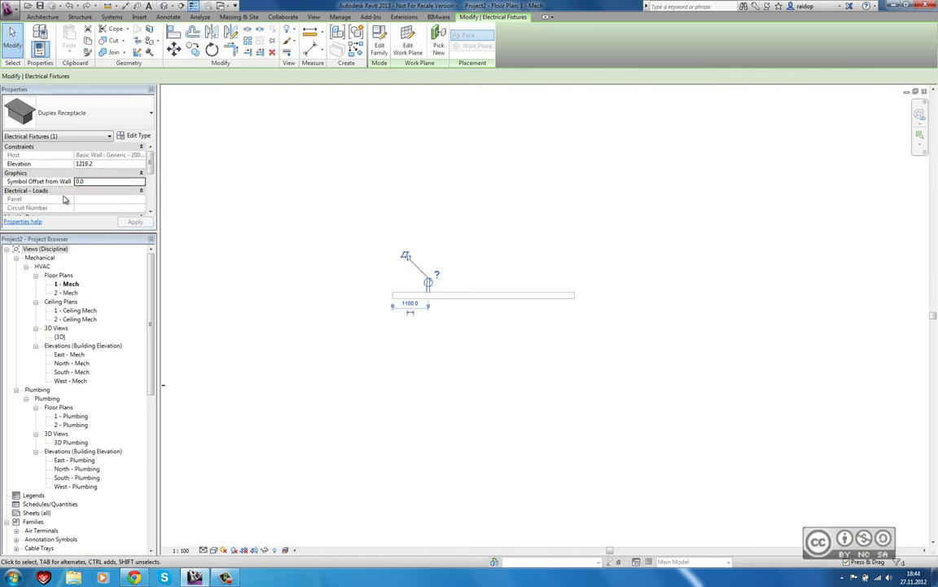
pyautogui.click(89, 181)
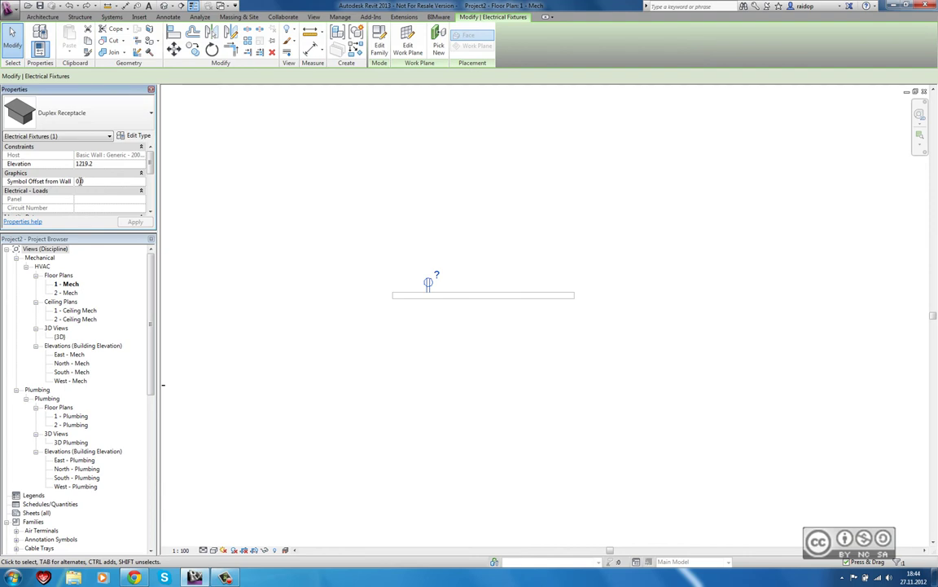
pyautogui.write('1')
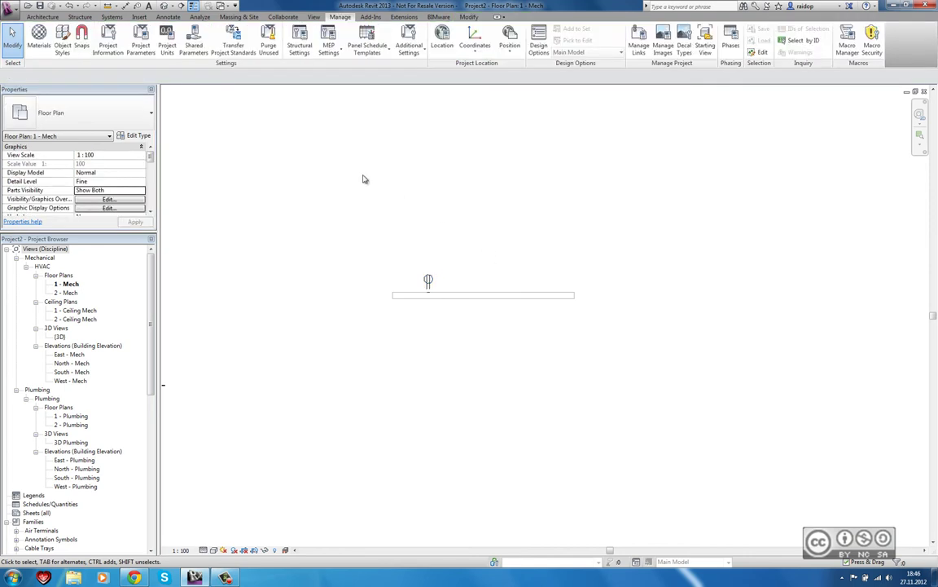
pyautogui.scroll(1, 436, 293)
pyautogui.scroll(1, 432, 291)
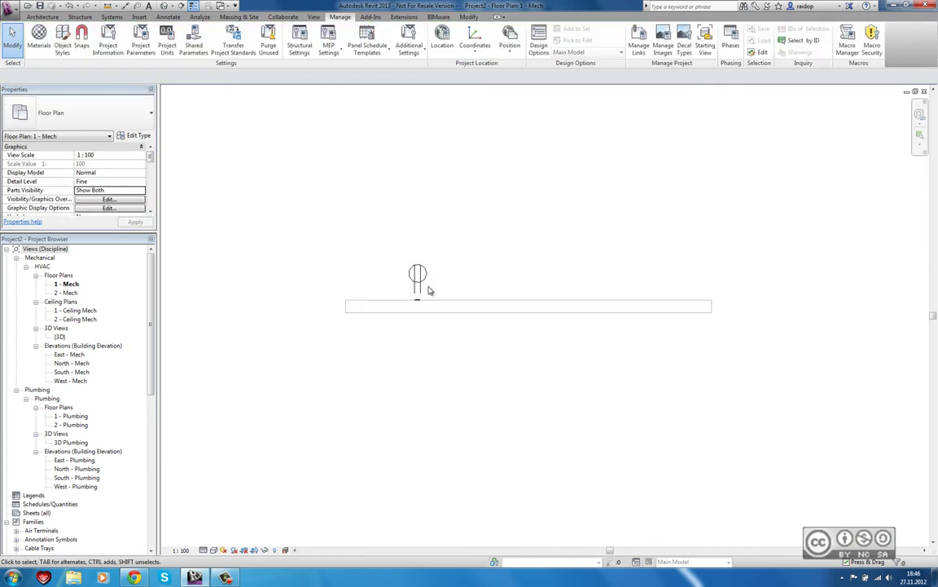
pyautogui.scroll(1, 430, 291)
pyautogui.scroll(1, 429, 291)
pyautogui.scroll(1, 436, 281)
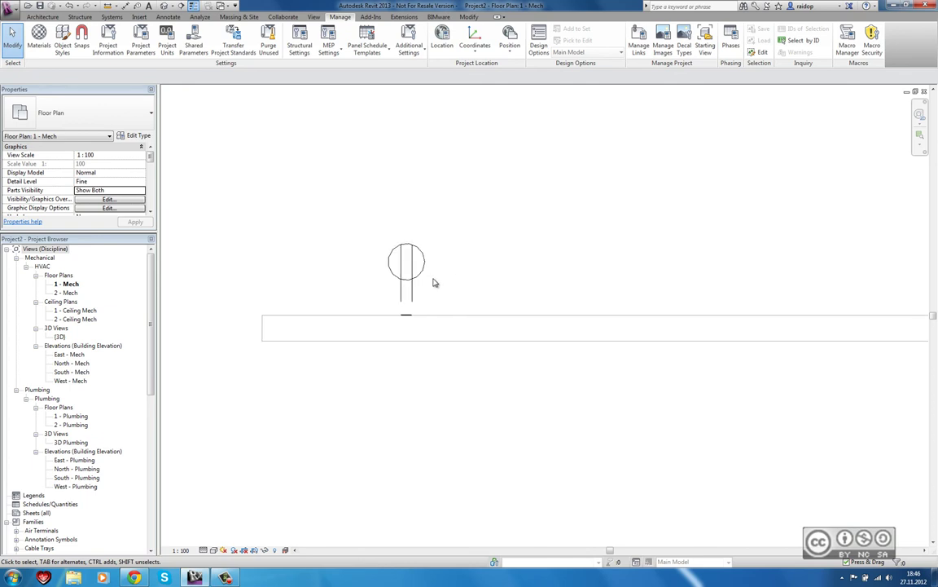
pyautogui.scroll(1, 489, 281)
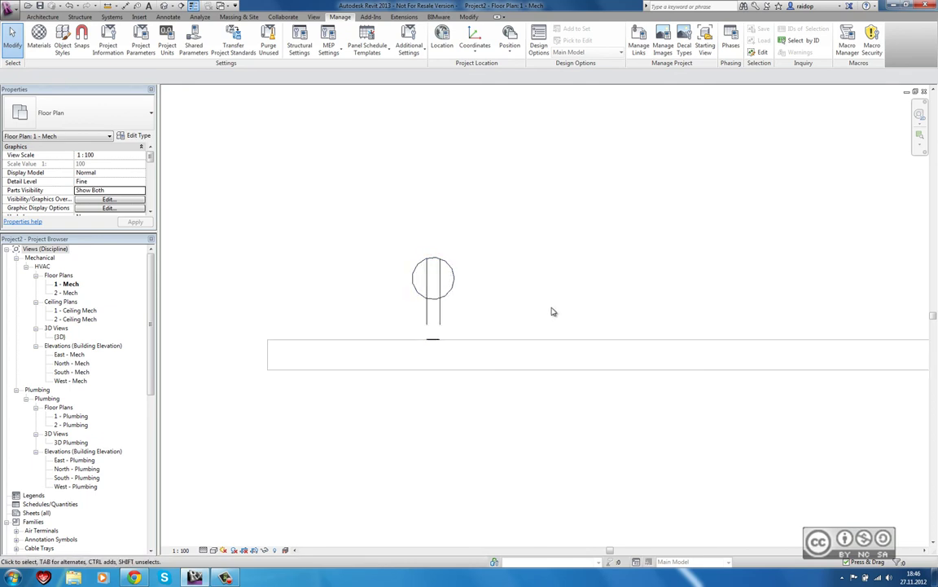
# Step: Activate Project2's 3D view, then return to the 1 - Mech floor plan with Ctrl+Tab
pyautogui.click(313, 17)
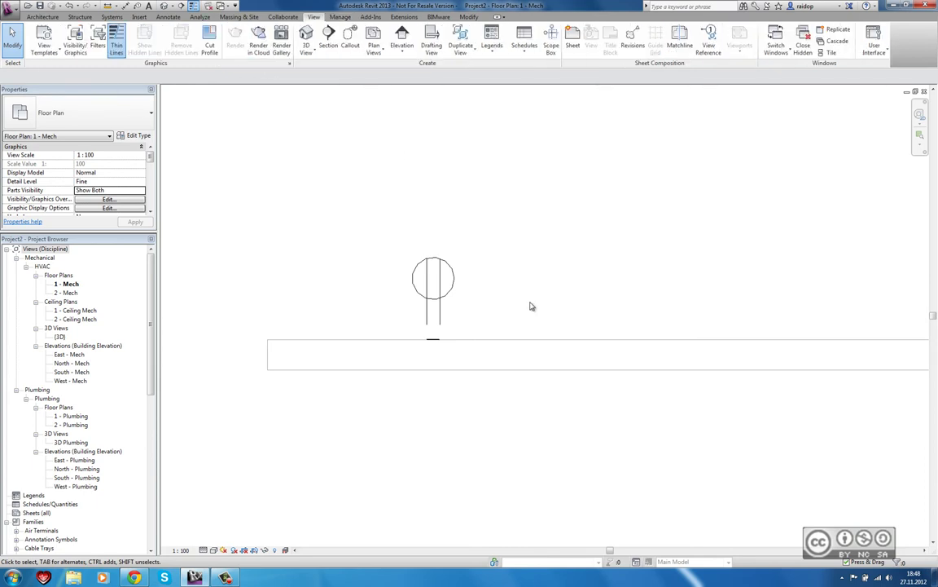
pyautogui.click(222, 5)
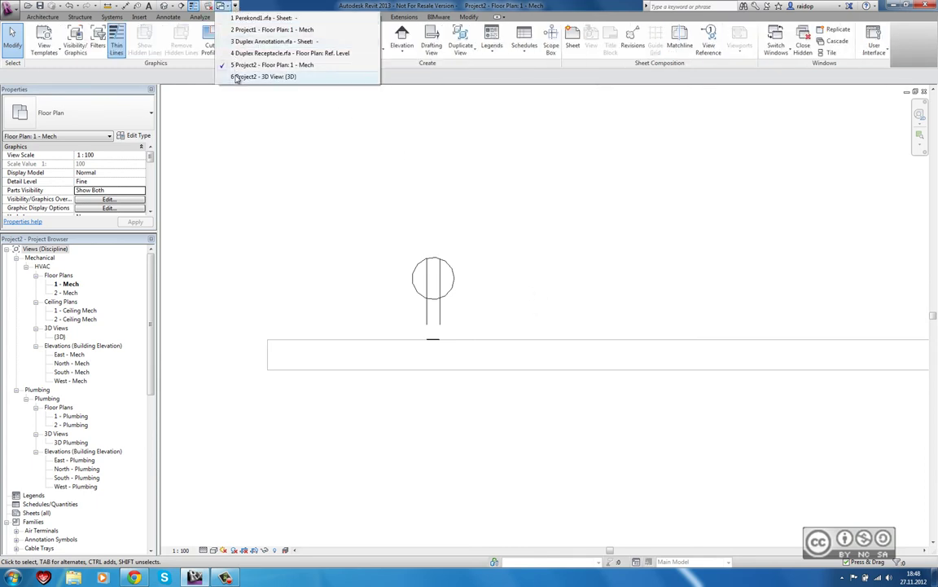
pyautogui.click(236, 77)
pyautogui.click(481, 308)
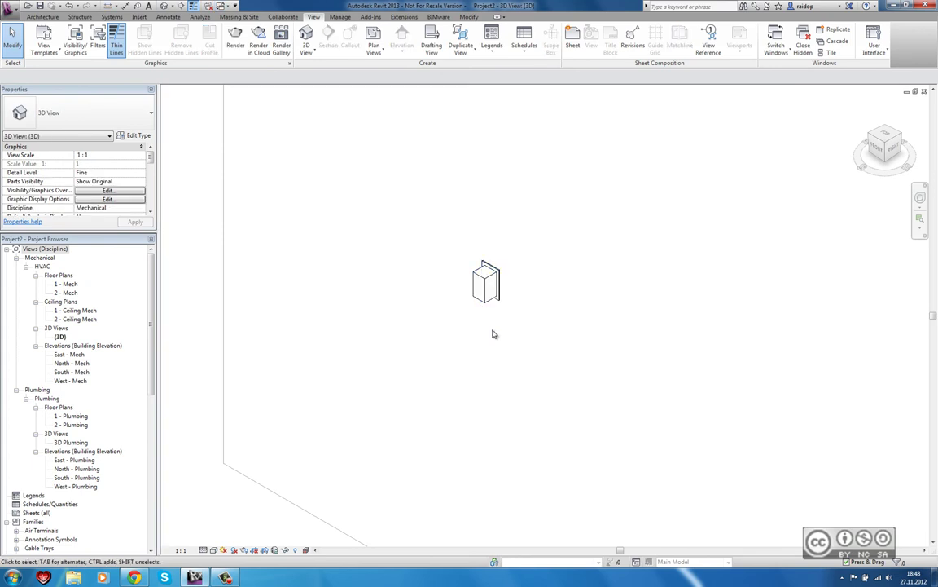
pyautogui.hotkey('ctrl', 'Tab')
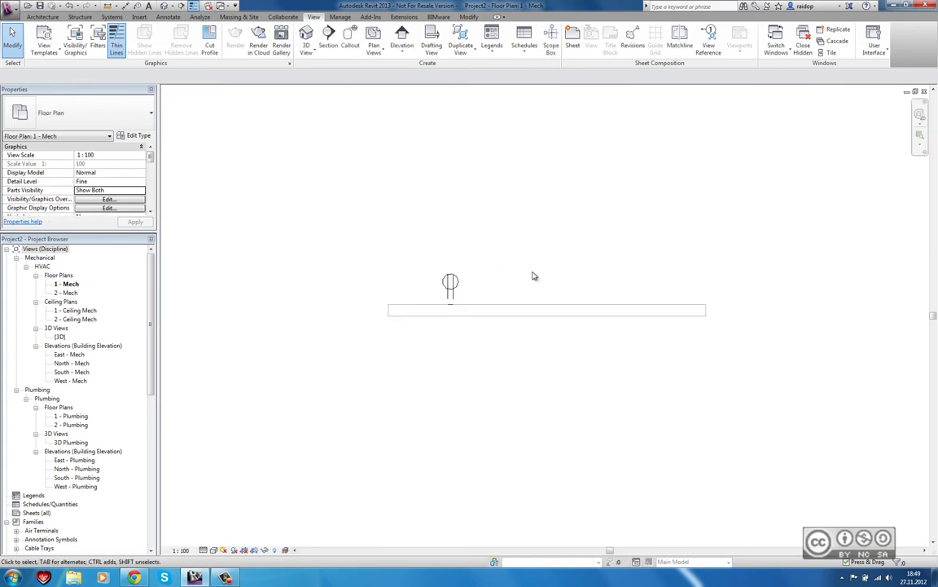
# Step: Select the electrical fixture in the 1 - Mech floor plan
pyautogui.click(484, 284)
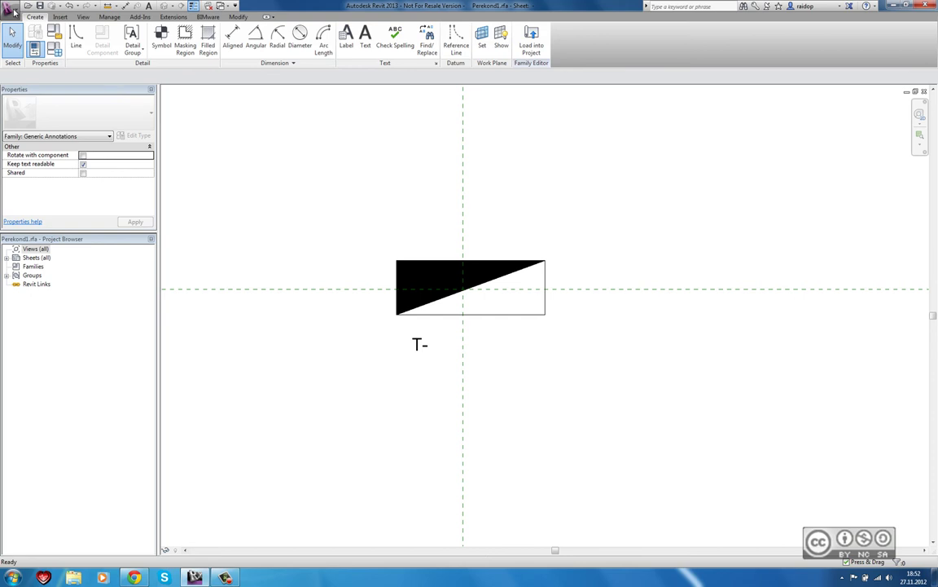
# Step: Create new family Family4 from the Annotations folder's Metric Generic Tag.rft template
pyautogui.click(14, 11)
pyautogui.moveTo(31, 44)
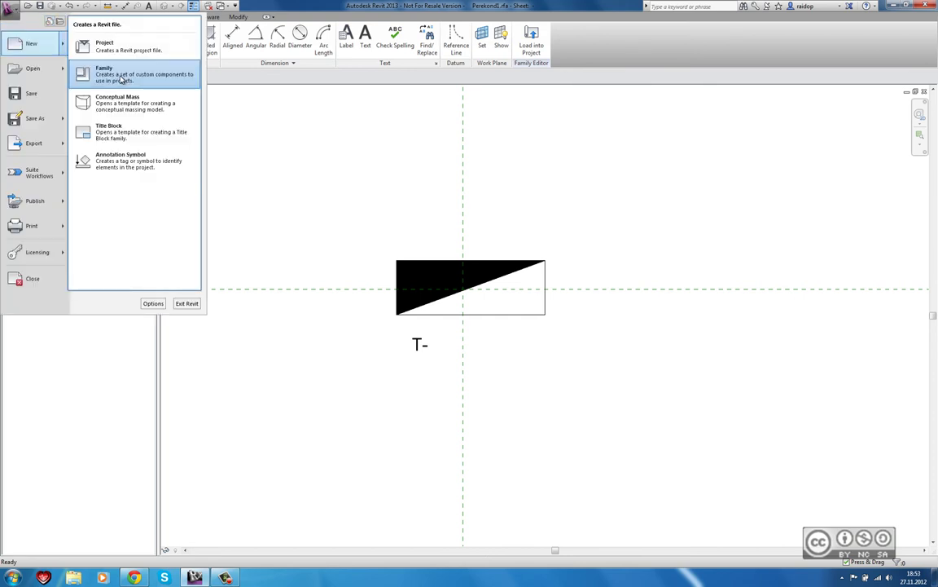
pyautogui.click(122, 79)
pyautogui.scroll(5, 495, 209)
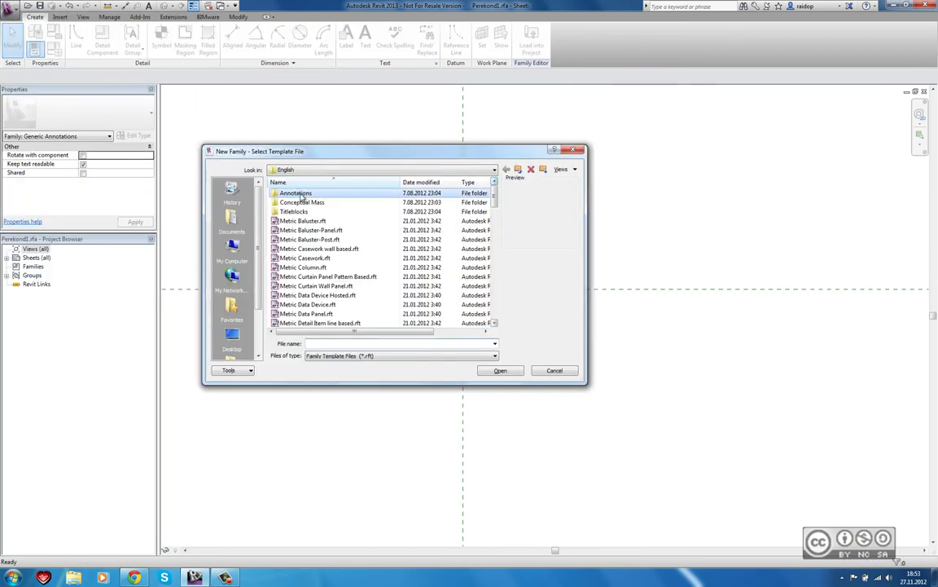
pyautogui.doubleClick(301, 196)
pyautogui.click(334, 280)
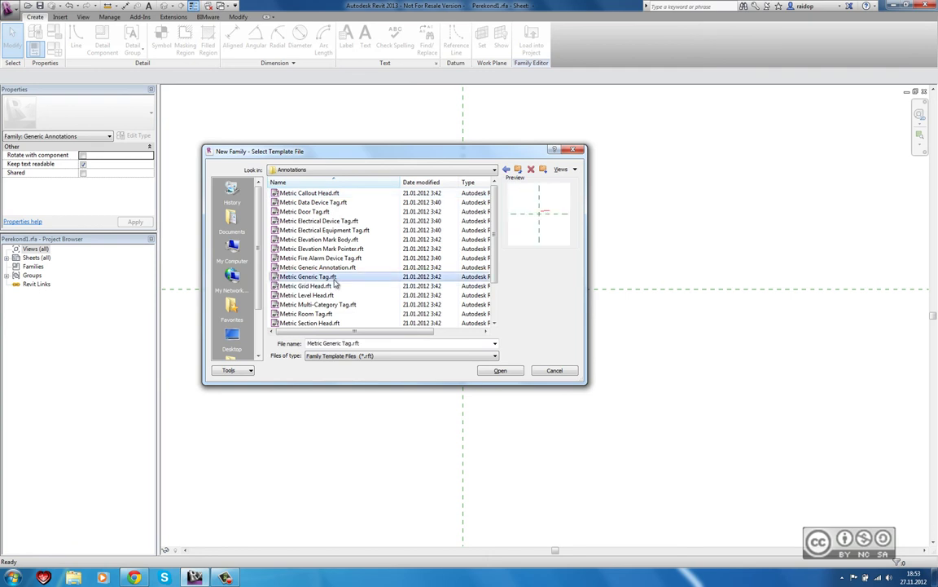
pyautogui.click(500, 370)
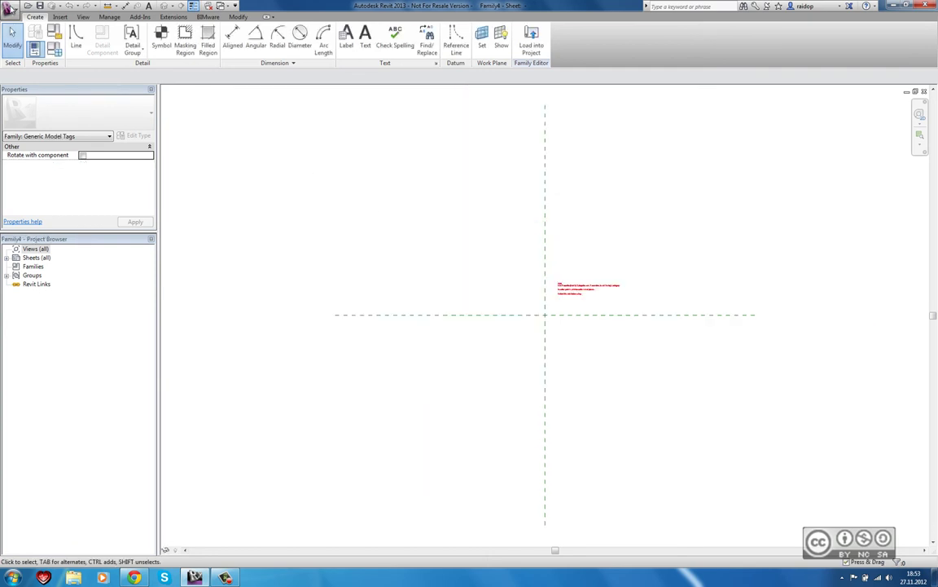
pyautogui.click(10, 8)
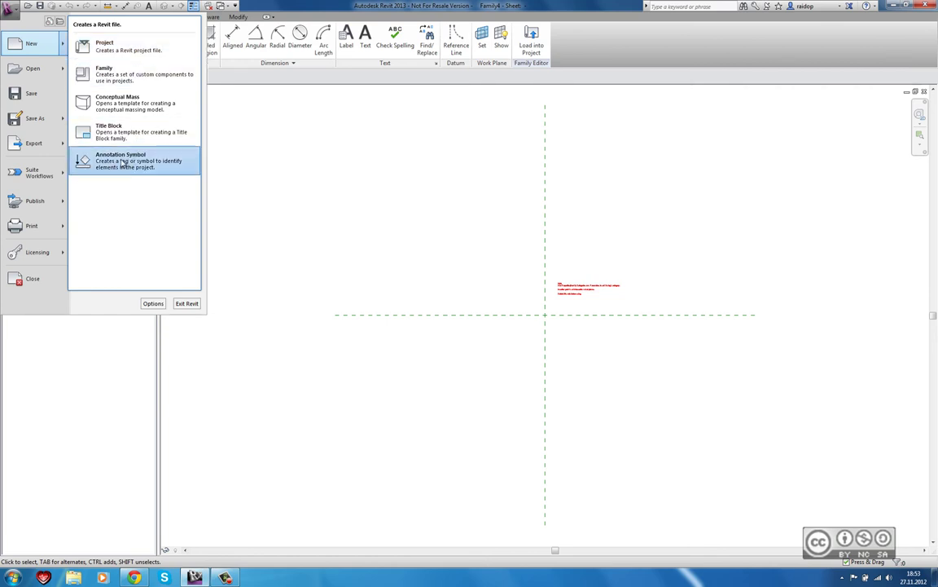
# Step: Browse the annotation symbol templates, then cancel without opening any
pyautogui.click(122, 162)
pyautogui.scroll(-1, 494, 238)
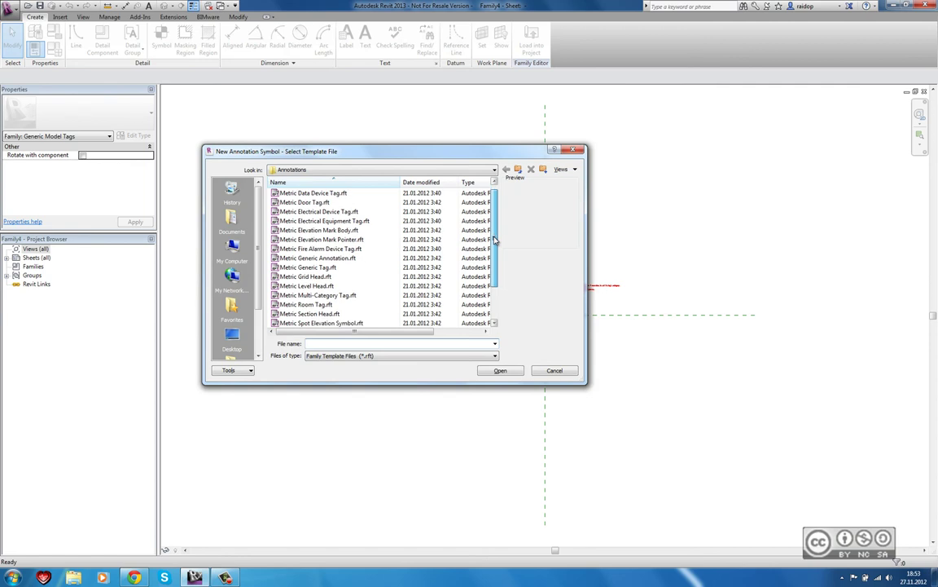
pyautogui.scroll(1, 493, 239)
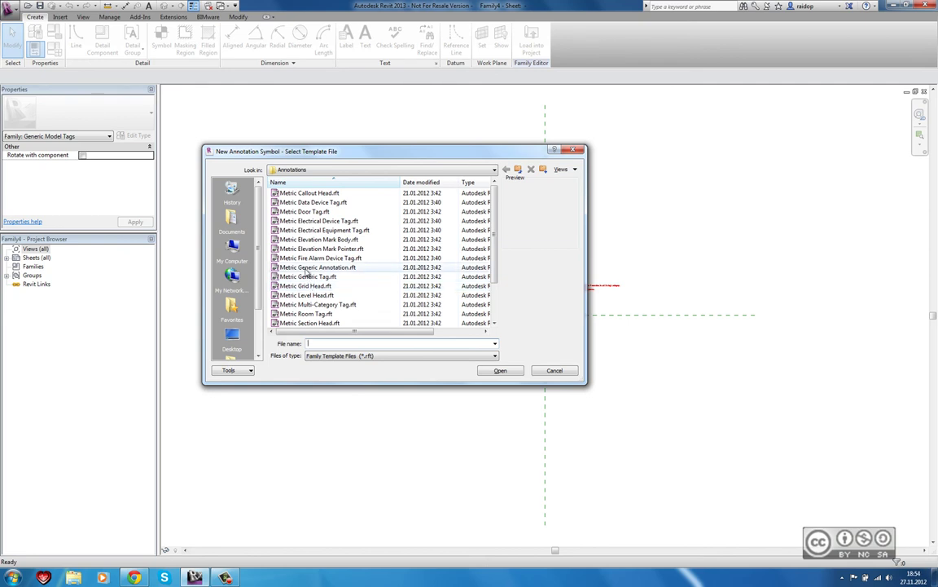
pyautogui.moveTo(318, 267)
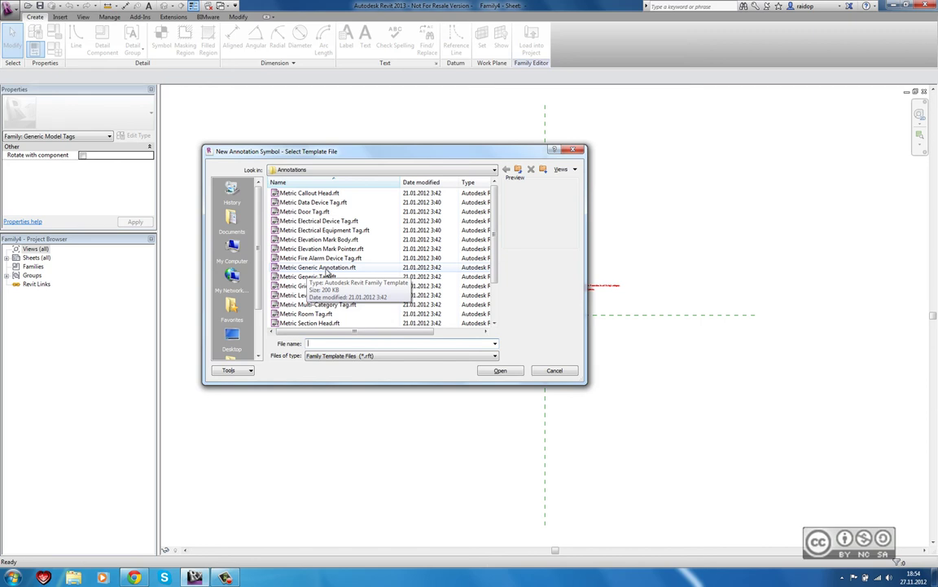
pyautogui.press('Escape')
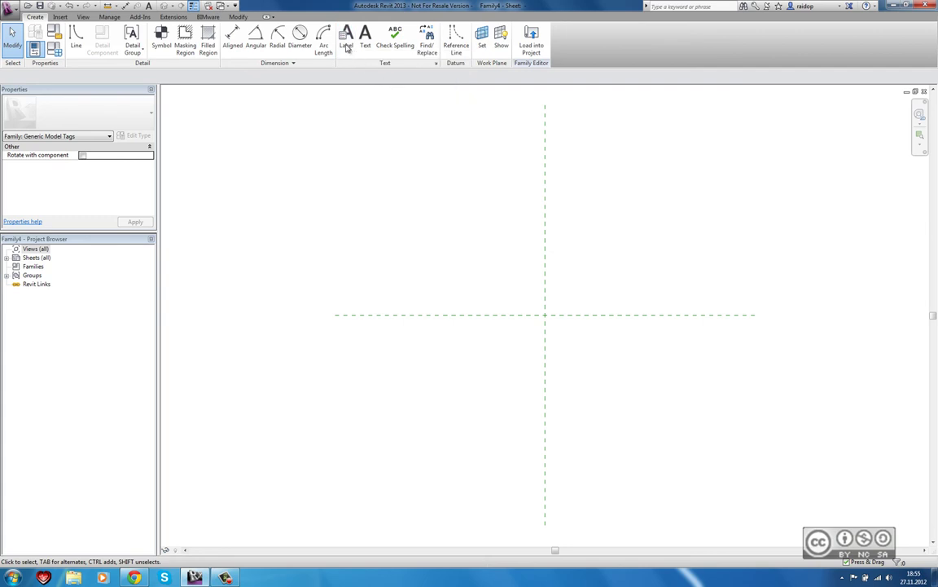
pyautogui.click(345, 40)
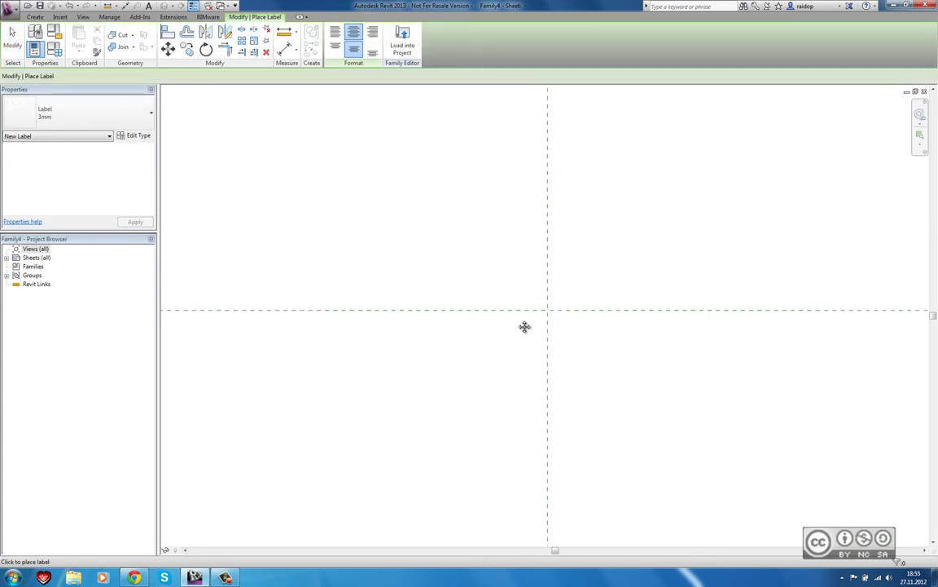
pyautogui.moveTo(555, 330); pyautogui.dragTo(490, 322, button='middle')
pyautogui.click(456, 294)
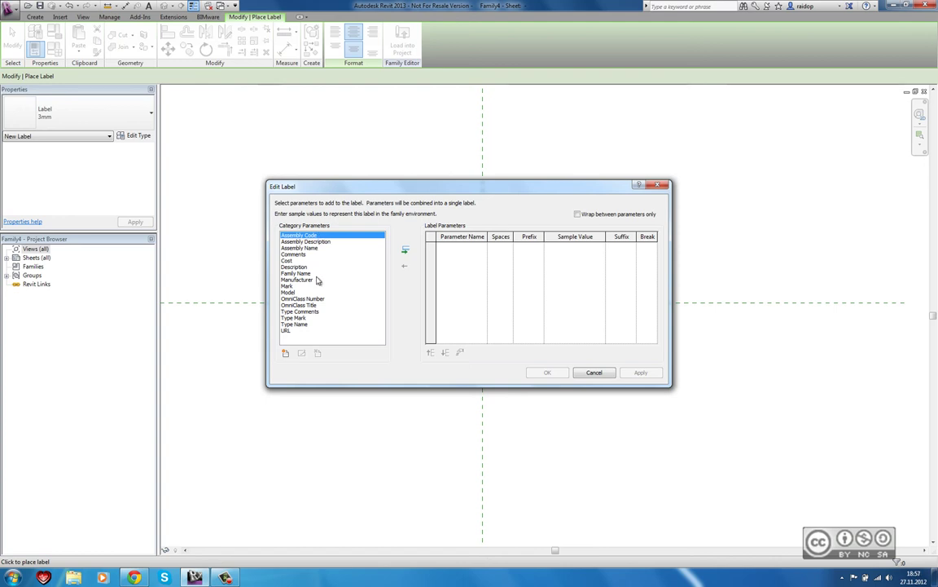
pyautogui.click(594, 373)
# Step: Start a new annotation symbol from Metric Electrical Device Tag.rft and place a label on the canvas
pyautogui.click(12, 8)
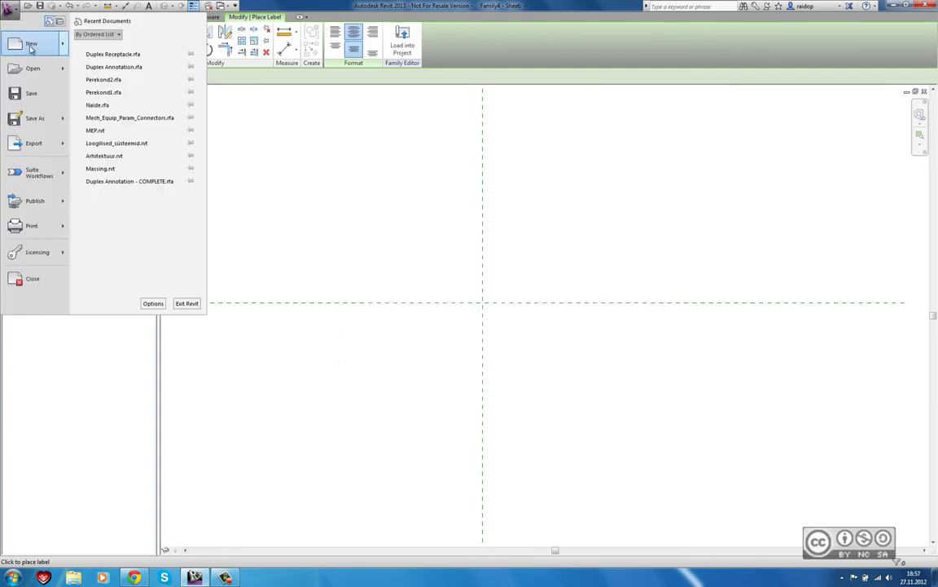
pyautogui.click(121, 158)
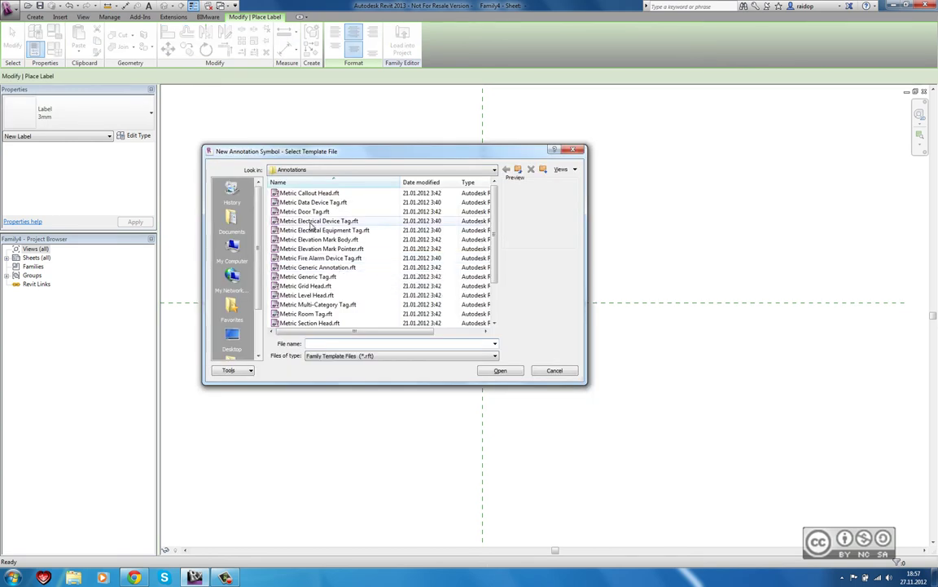
pyautogui.click(312, 222)
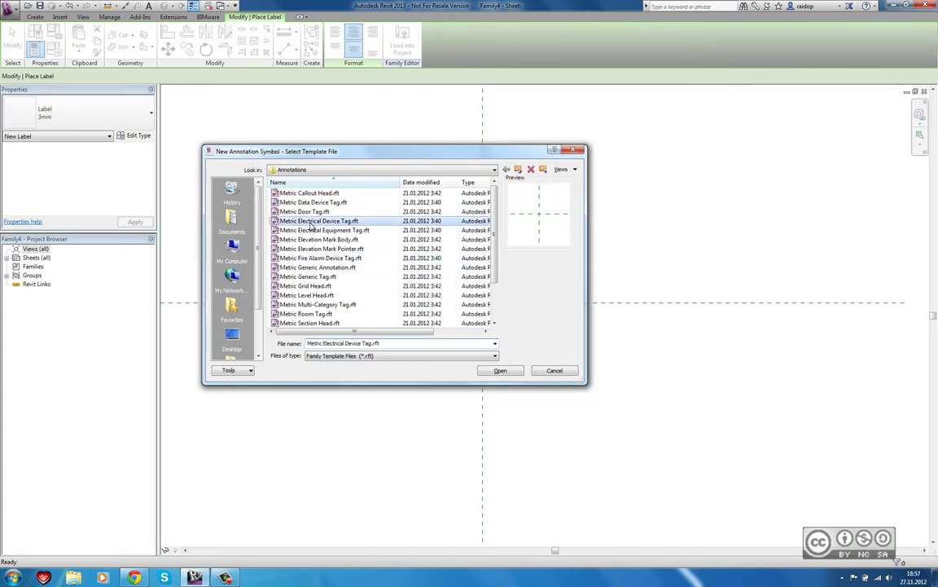
pyautogui.click(495, 372)
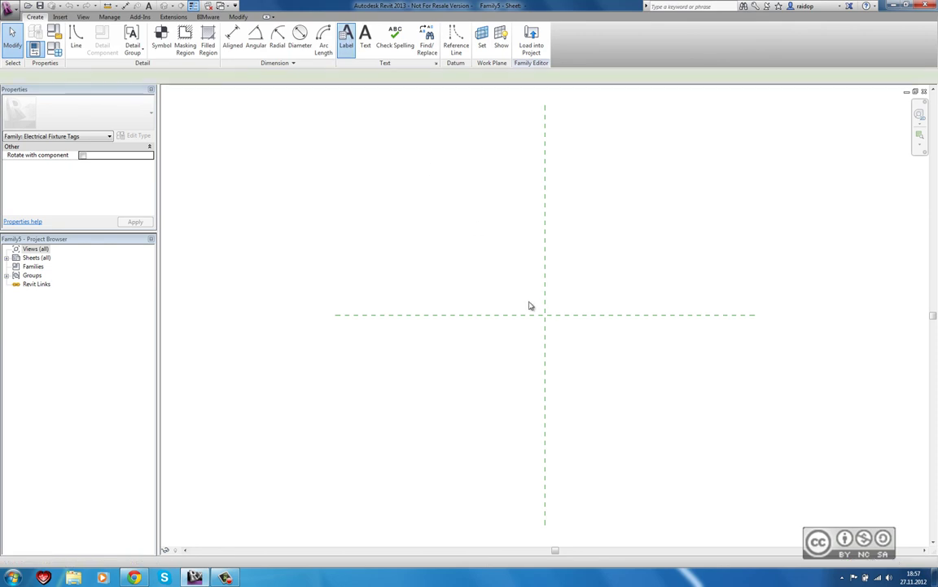
pyautogui.click(585, 335)
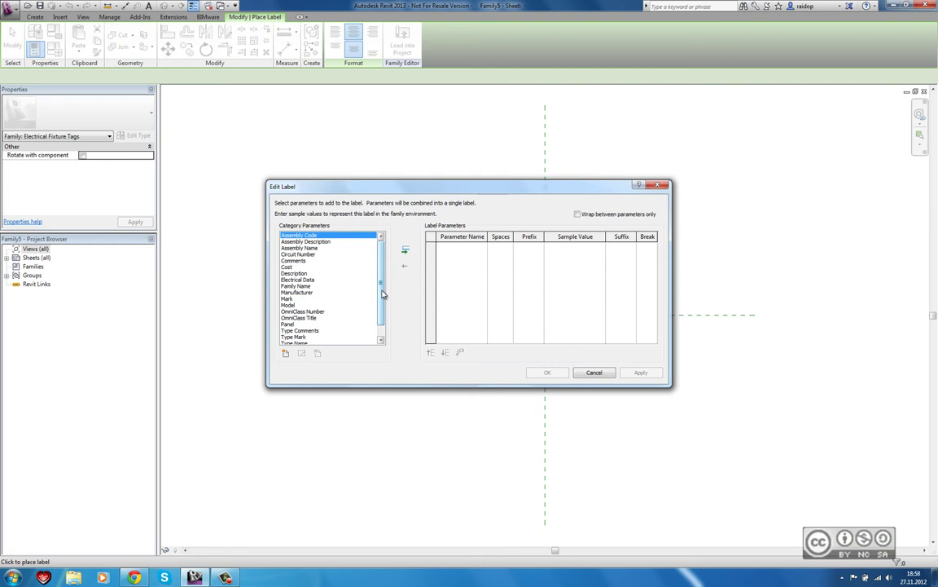
# Step: Add Family Name and Type Name as label parameters, toggling the row 1 break on and off
pyautogui.scroll(-1, 382, 290)
pyautogui.scroll(-1, 381, 287)
pyautogui.scroll(2, 378, 281)
pyautogui.click(298, 281)
pyautogui.click(298, 286)
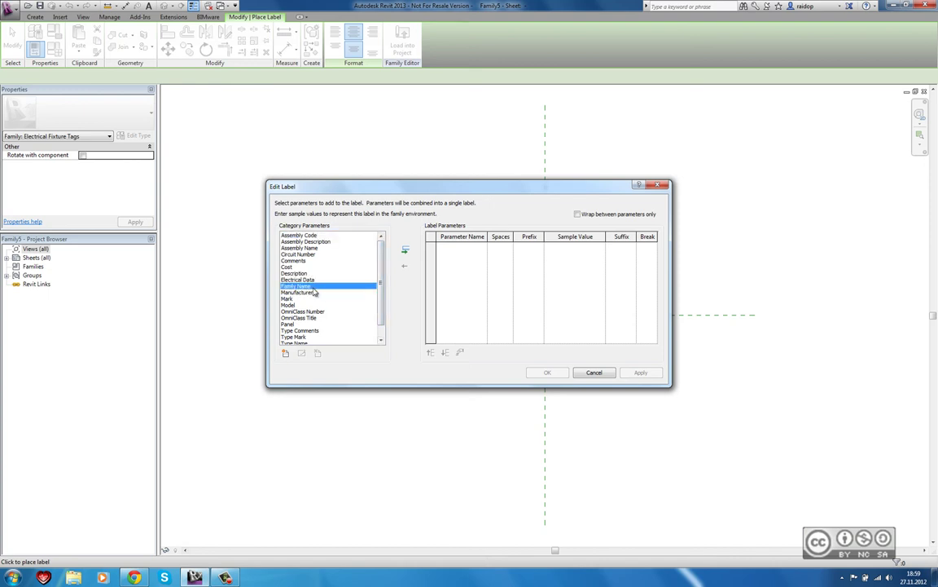
pyautogui.click(405, 251)
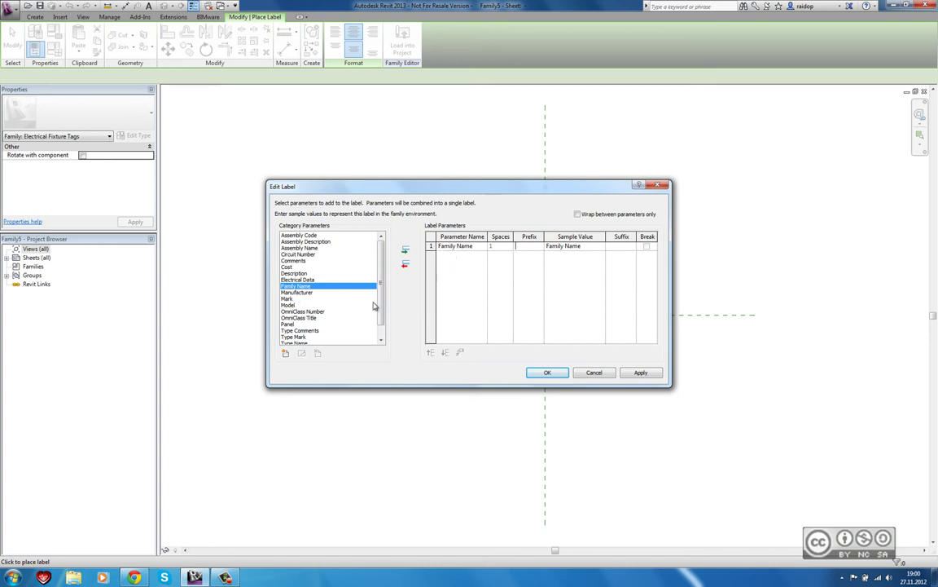
pyautogui.scroll(-1, 340, 303)
pyautogui.click(301, 330)
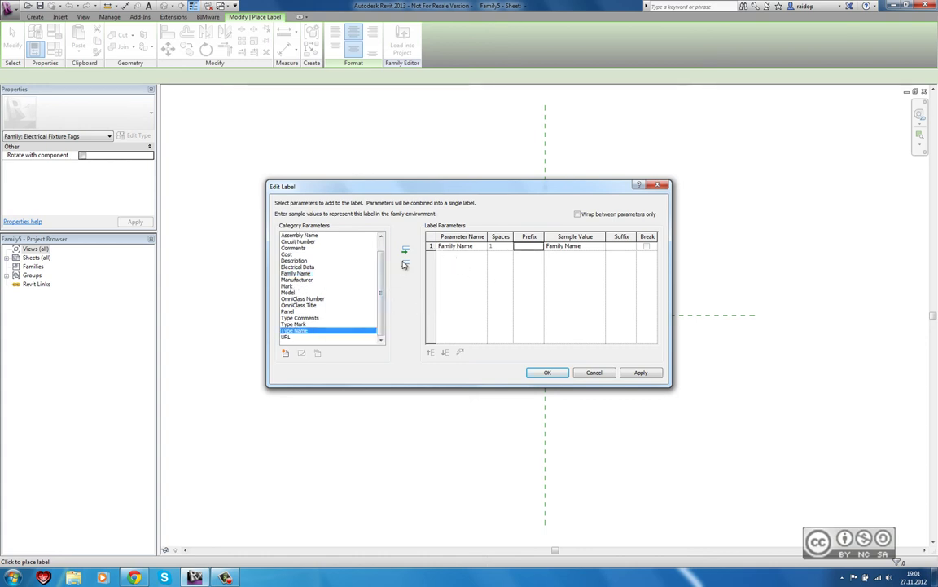
pyautogui.click(406, 252)
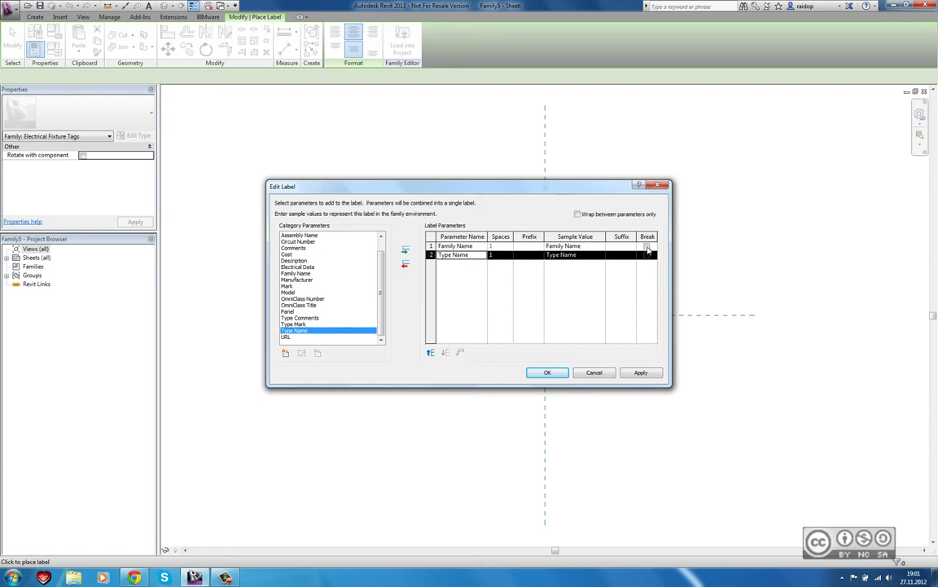
pyautogui.click(647, 246)
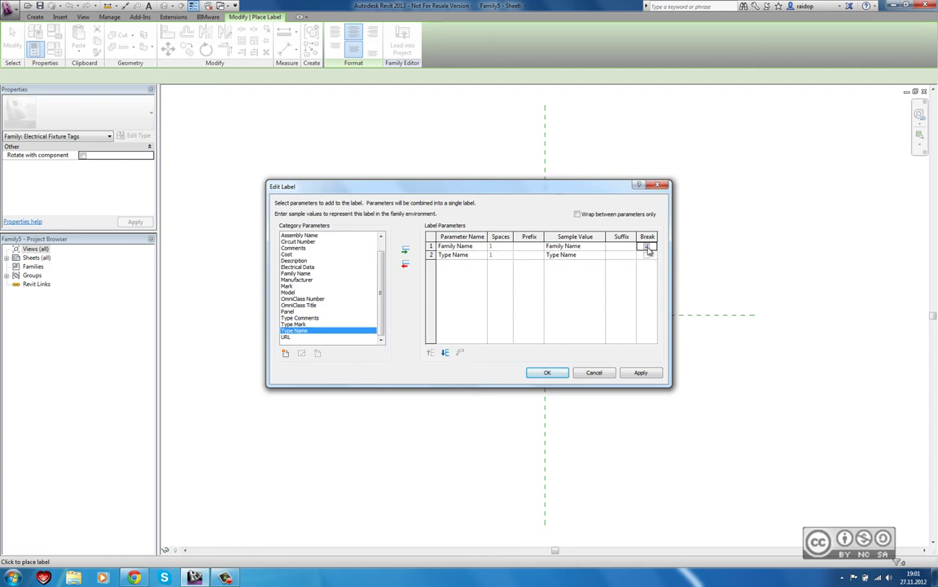
pyautogui.click(647, 248)
# Step: Break the label after Family Name, wrap between parameters only, and confirm
pyautogui.click(647, 247)
pyautogui.click(578, 214)
pyautogui.click(546, 374)
# Step: Change the 2.5mm label type's Background setting and confirm its type properties
pyautogui.scroll(3, 552, 285)
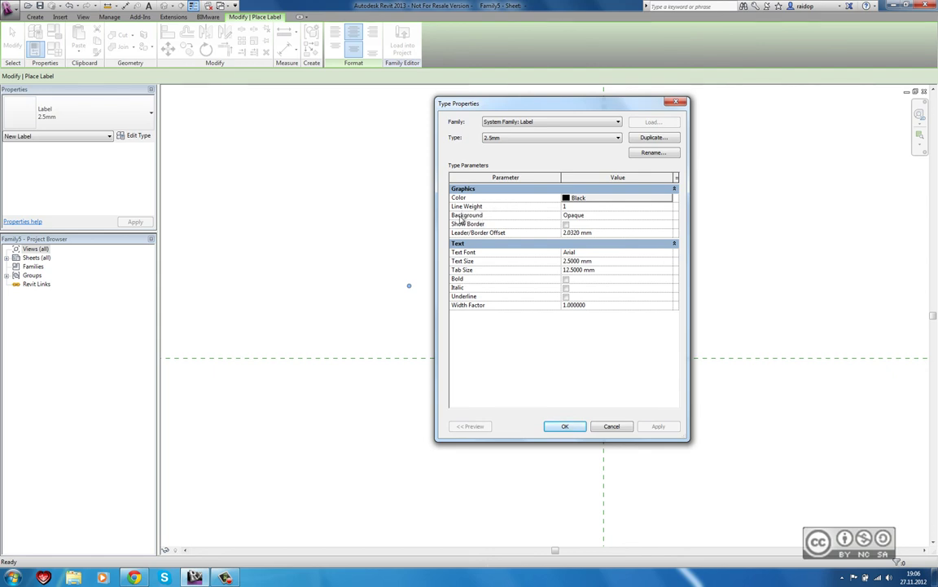
pyautogui.click(667, 216)
pyautogui.click(601, 216)
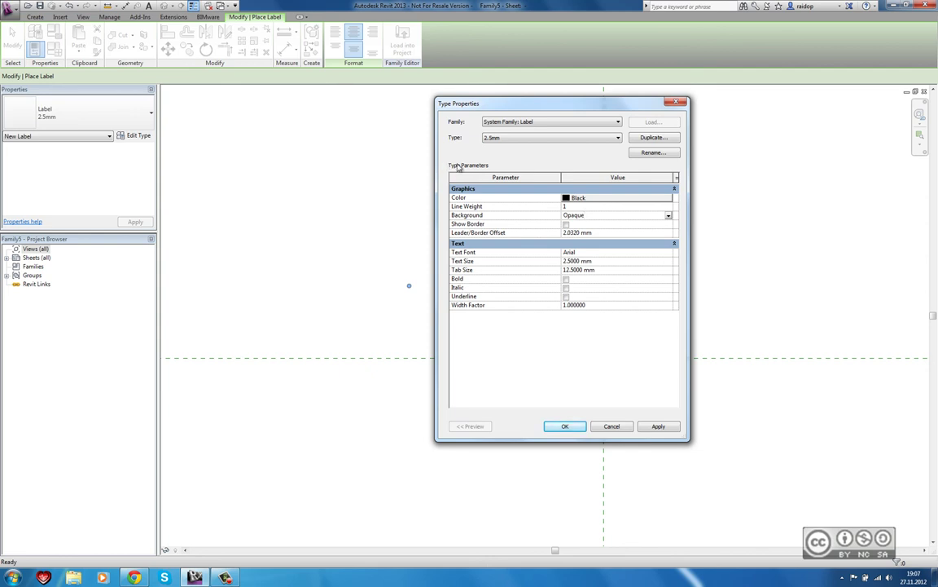
pyautogui.click(566, 426)
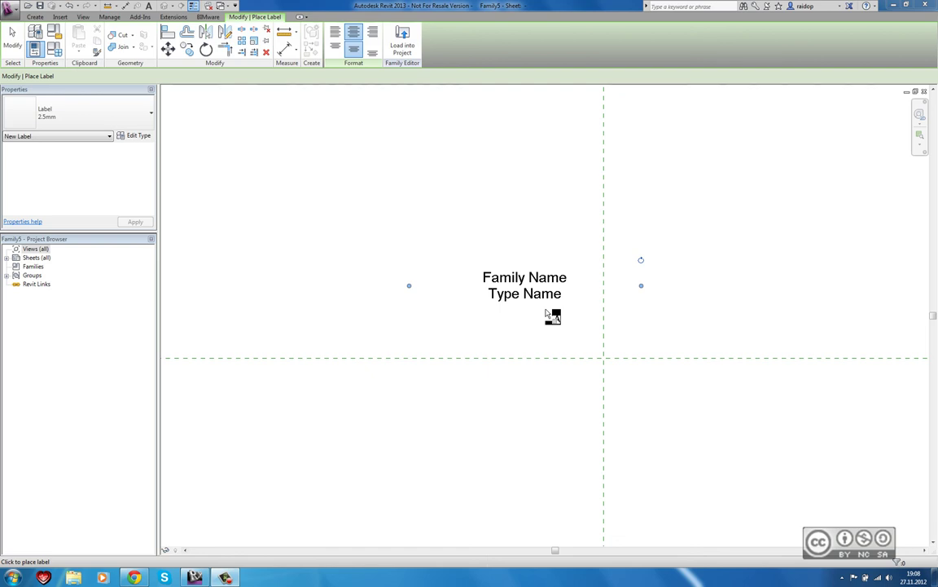
# Step: Centre the label on the reference plane crossing, then begin drawing lines as a rectangle
pyautogui.click(12, 40)
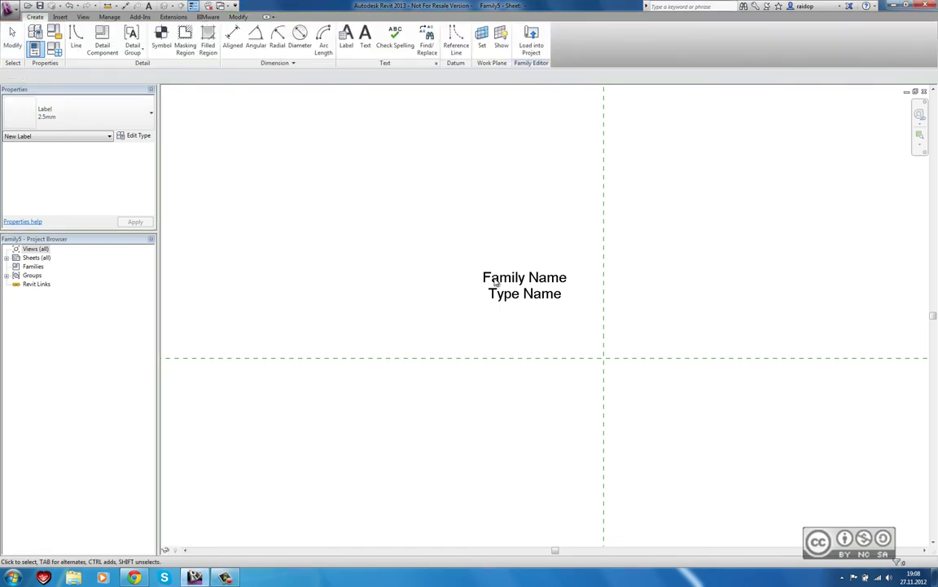
pyautogui.moveTo(513, 283); pyautogui.dragTo(599, 368)
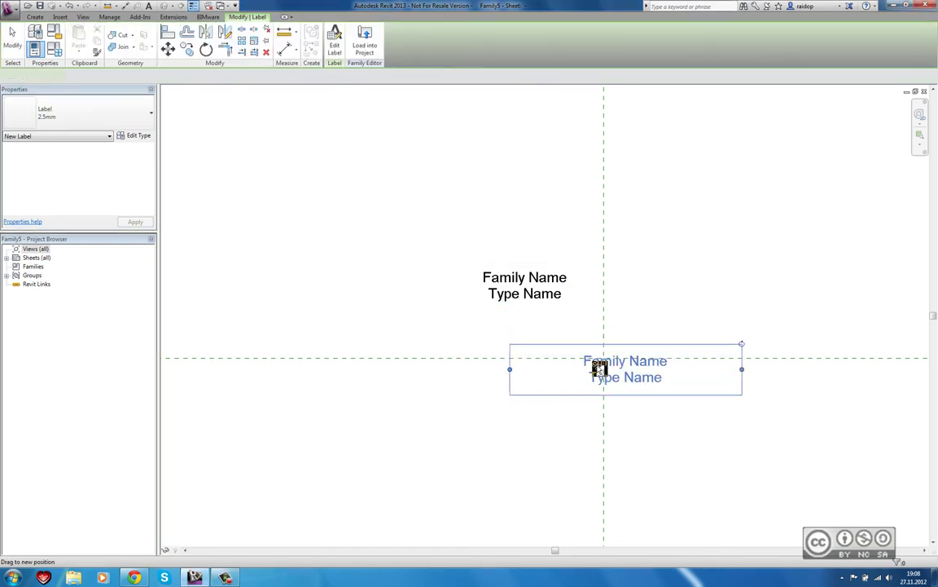
pyautogui.moveTo(598, 369); pyautogui.dragTo(584, 352)
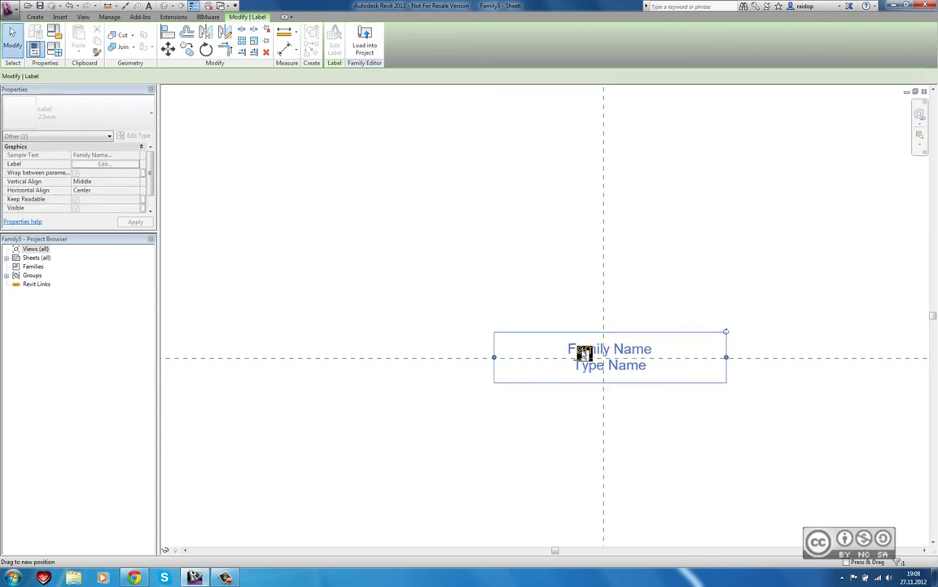
pyautogui.click(599, 289)
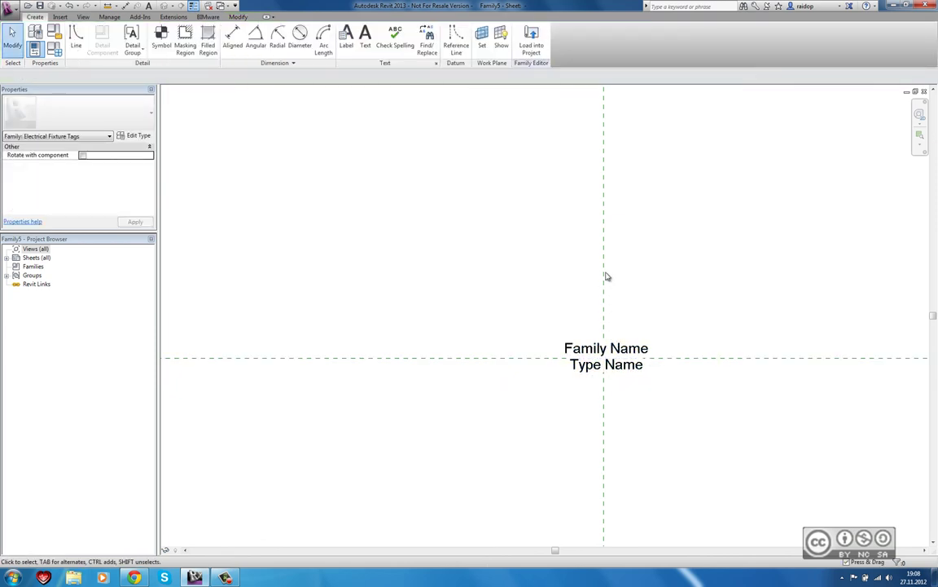
pyautogui.moveTo(624, 311); pyautogui.dragTo(552, 248, button='middle')
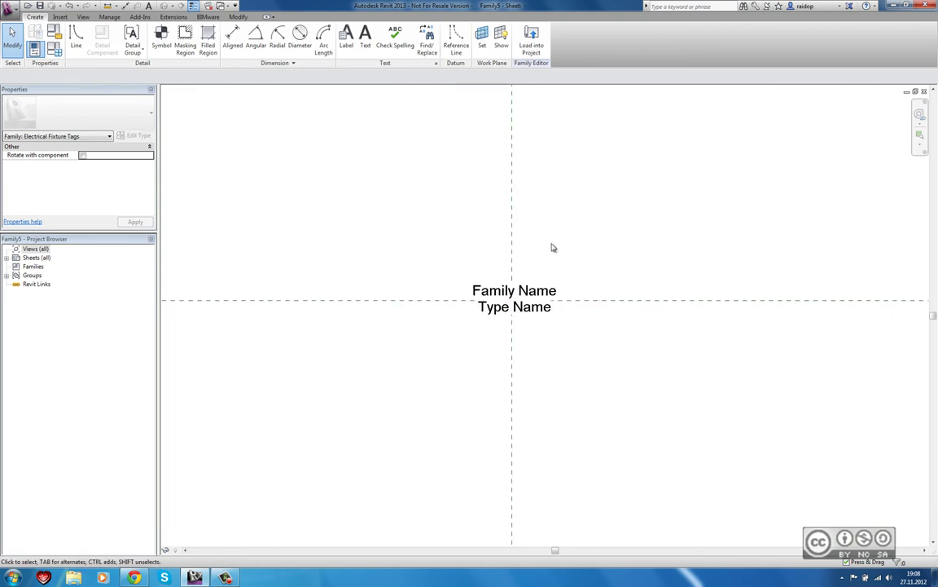
pyautogui.scroll(1, 551, 248)
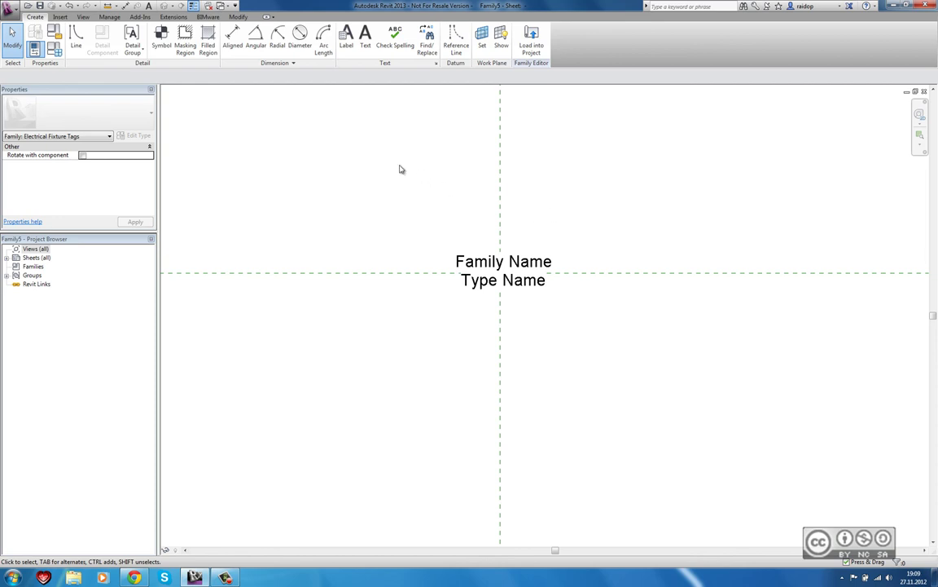
pyautogui.click(75, 42)
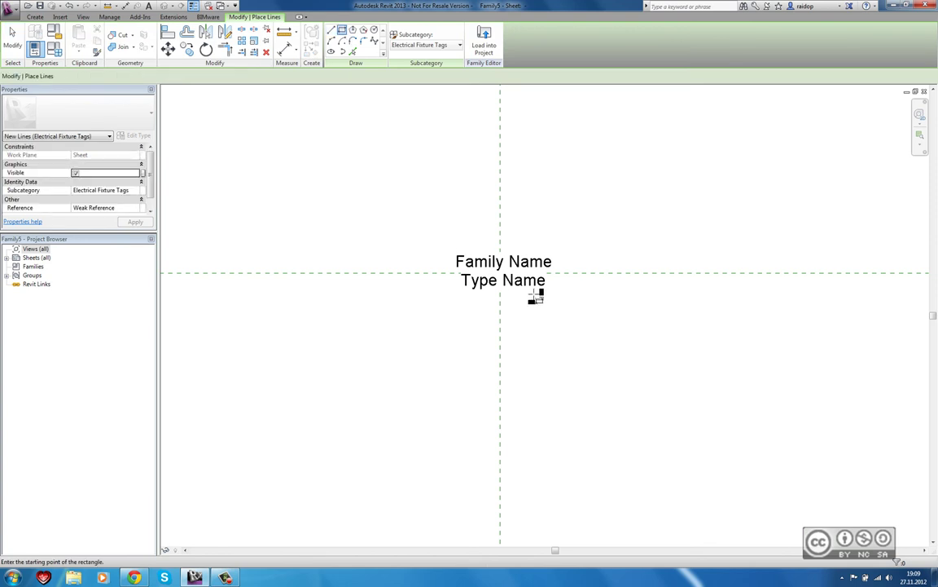
# Step: Draw a rectangle of lines framing the Family Name / Type Name label
pyautogui.click(566, 294)
pyautogui.click(437, 246)
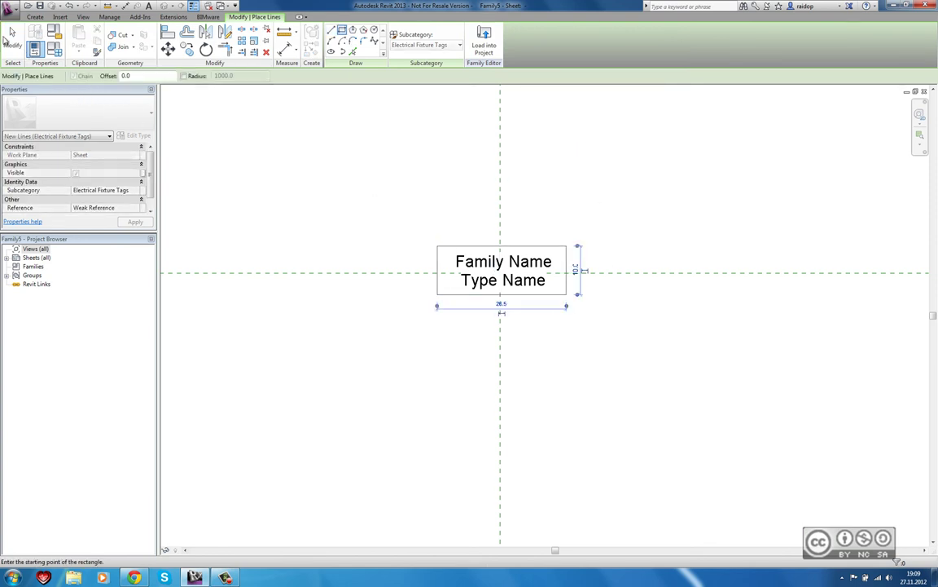
pyautogui.click(12, 37)
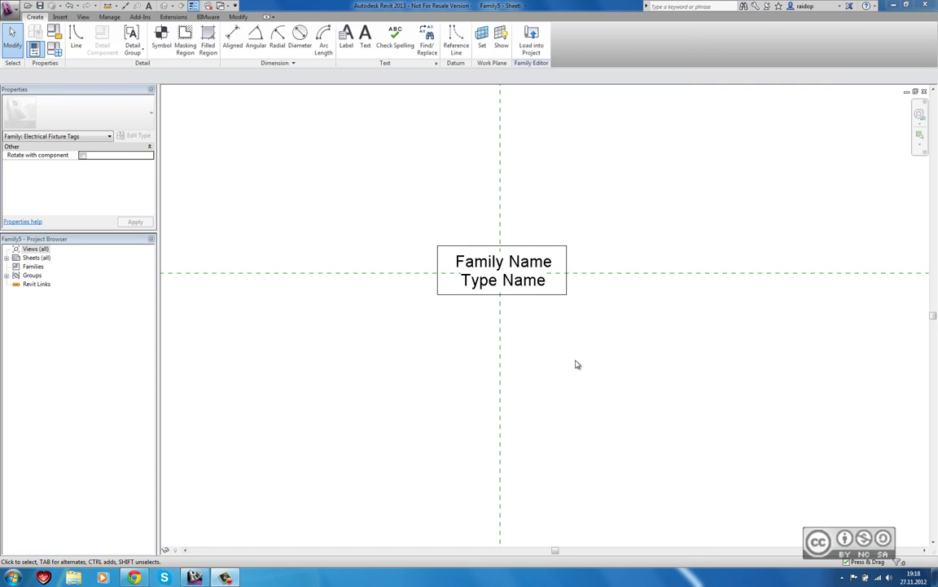
# Step: Switch to Project2's 1 - Mech floor plan and draw a duct run
pyautogui.click(221, 6)
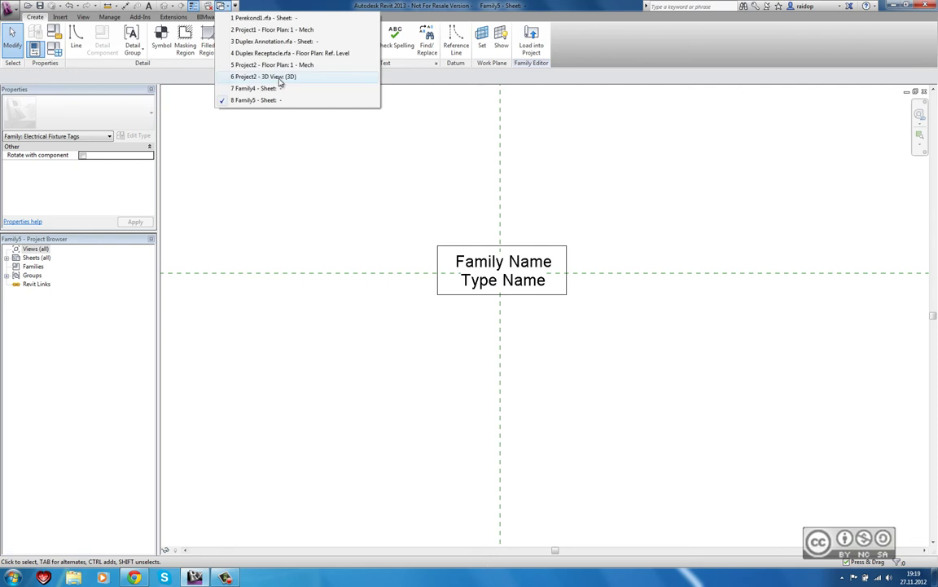
pyautogui.click(236, 65)
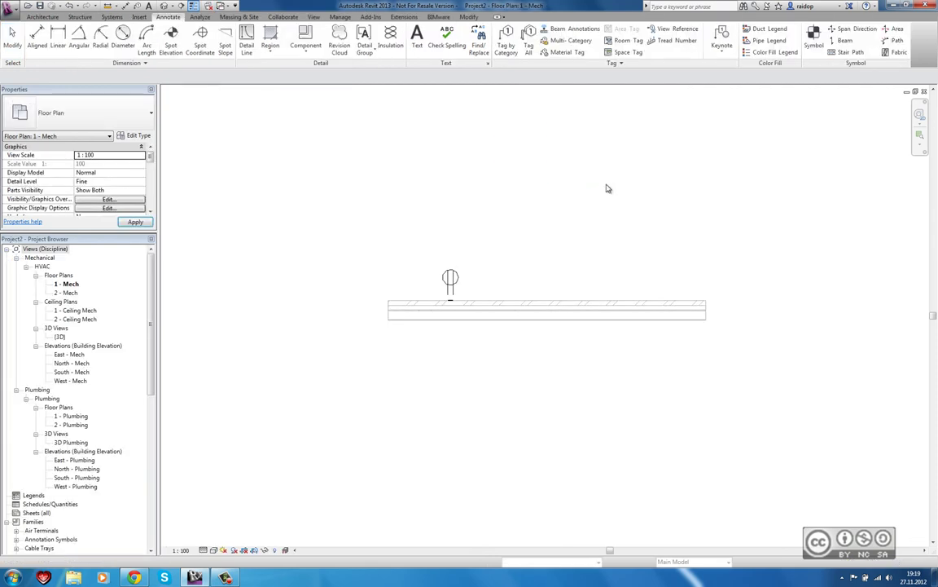
pyautogui.click(112, 16)
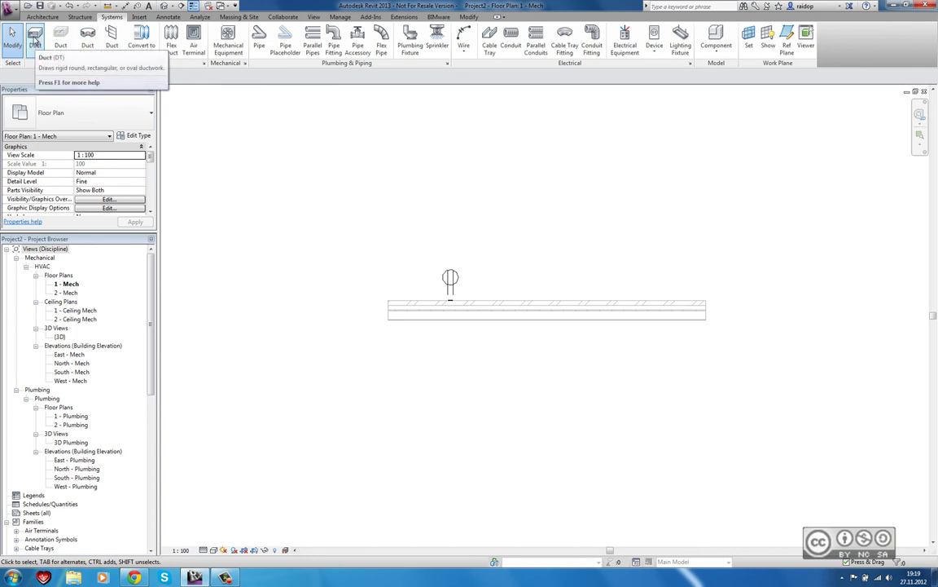
pyautogui.click(35, 37)
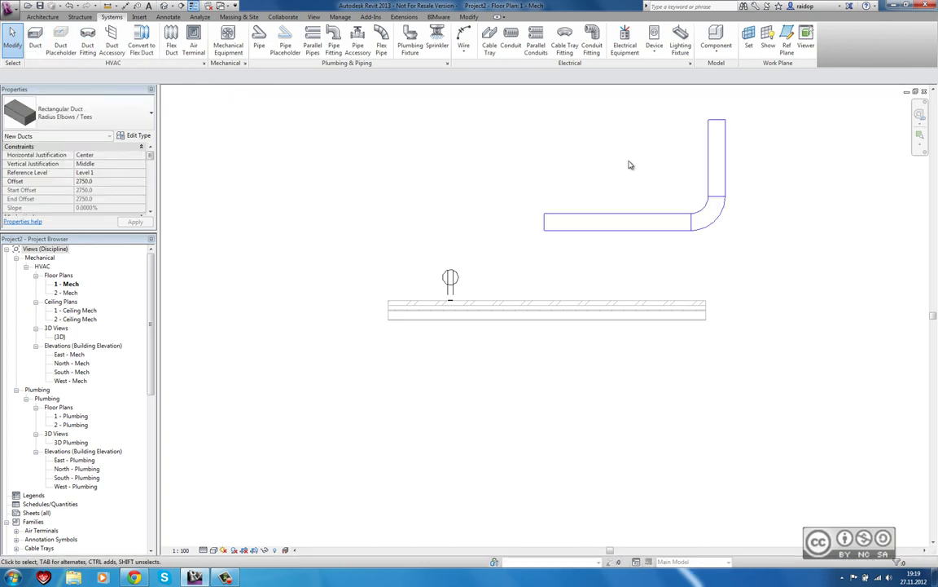
pyautogui.press('Escape')
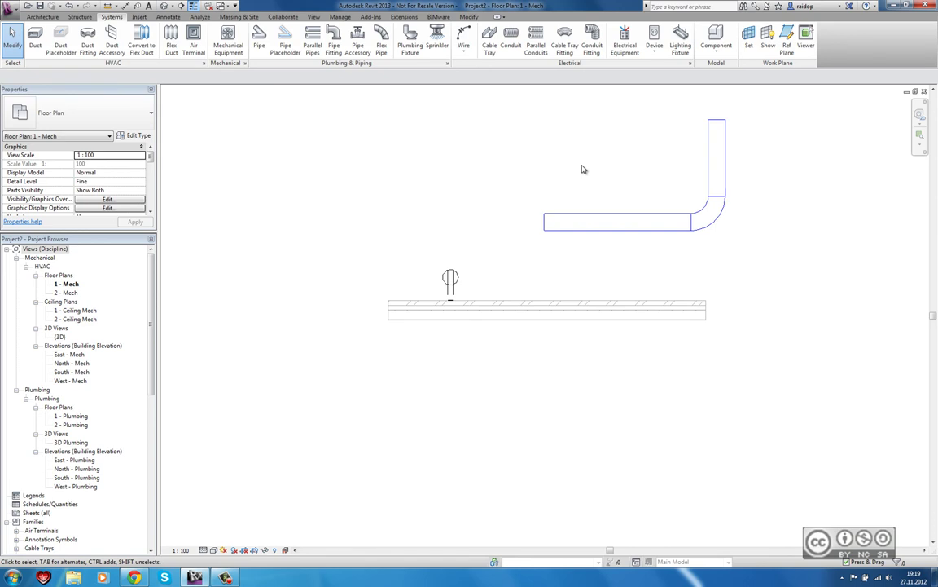
# Step: Browse the Annotations folder in Load Family, then close without loading anything
pyautogui.click(140, 17)
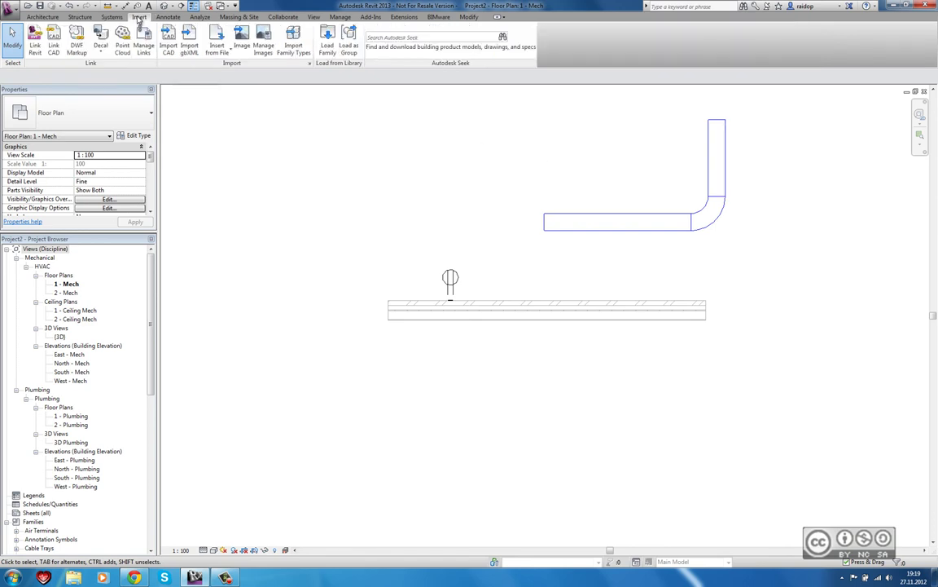
pyautogui.click(326, 41)
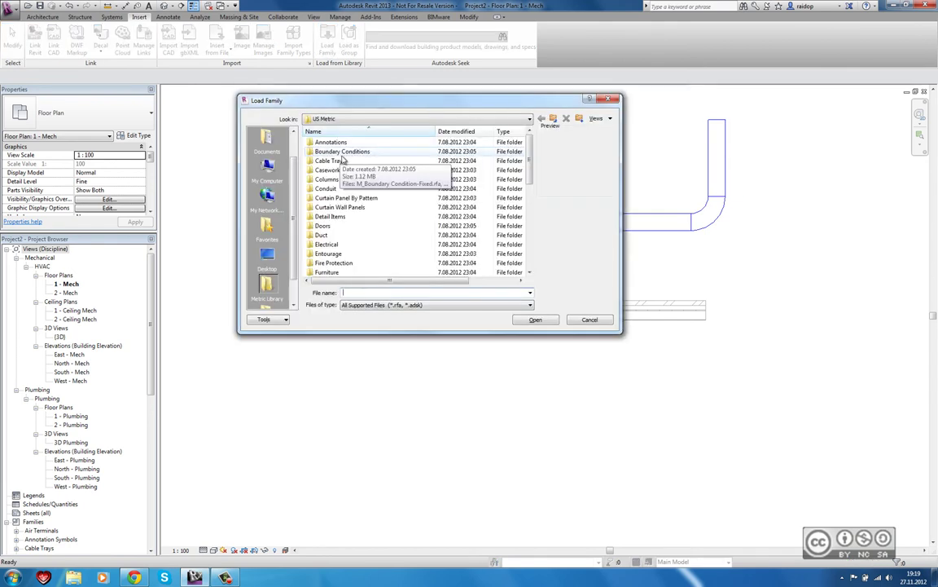
pyautogui.doubleClick(349, 143)
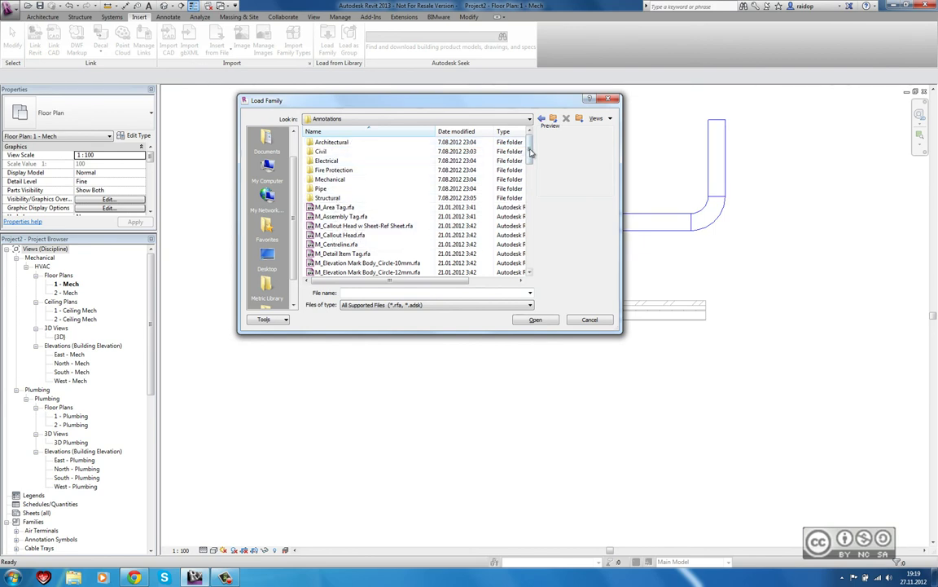
pyautogui.moveTo(529, 148); pyautogui.dragTo(531, 145)
pyautogui.click(529, 145)
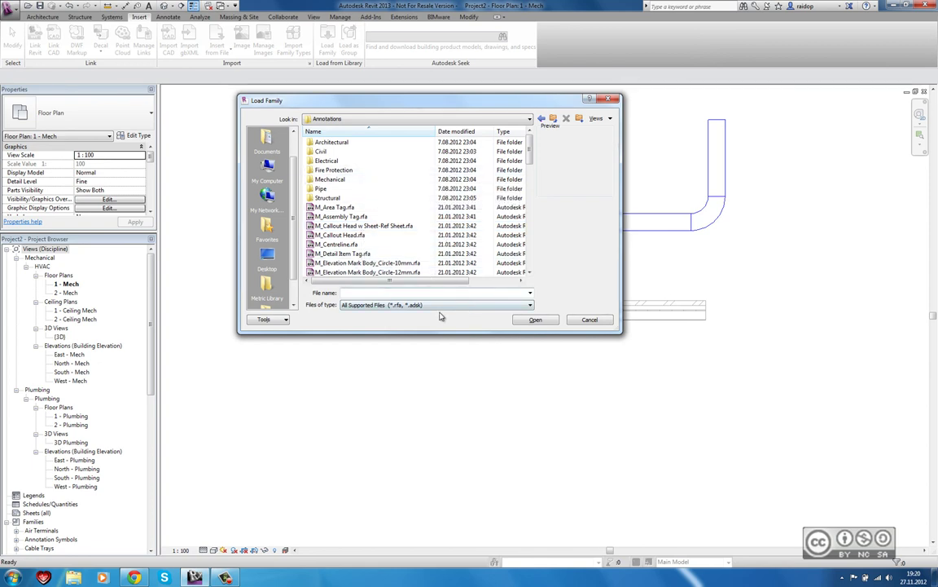
pyautogui.click(523, 320)
# Step: Start Tag by Category and open the Loaded Tags list of each category's tag family
pyautogui.click(168, 17)
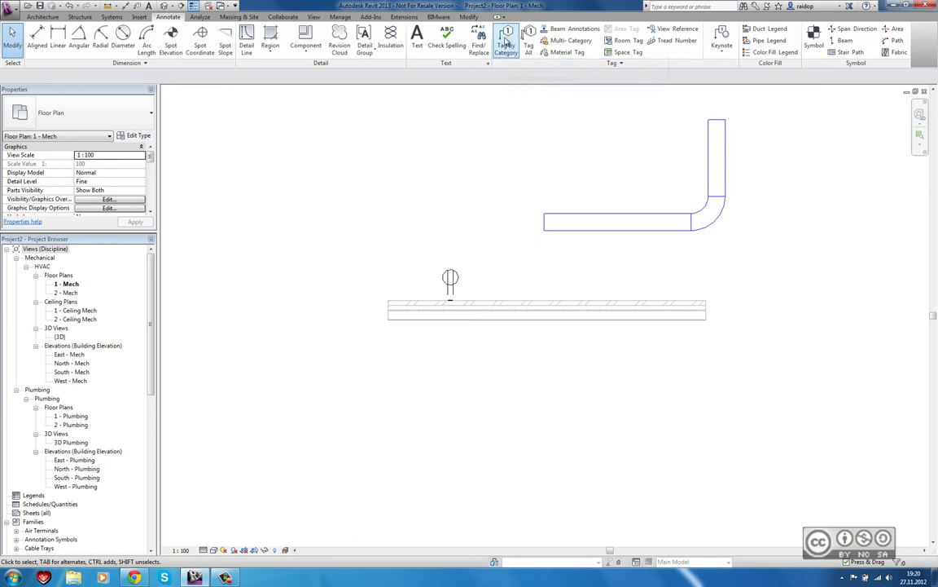
pyautogui.click(506, 40)
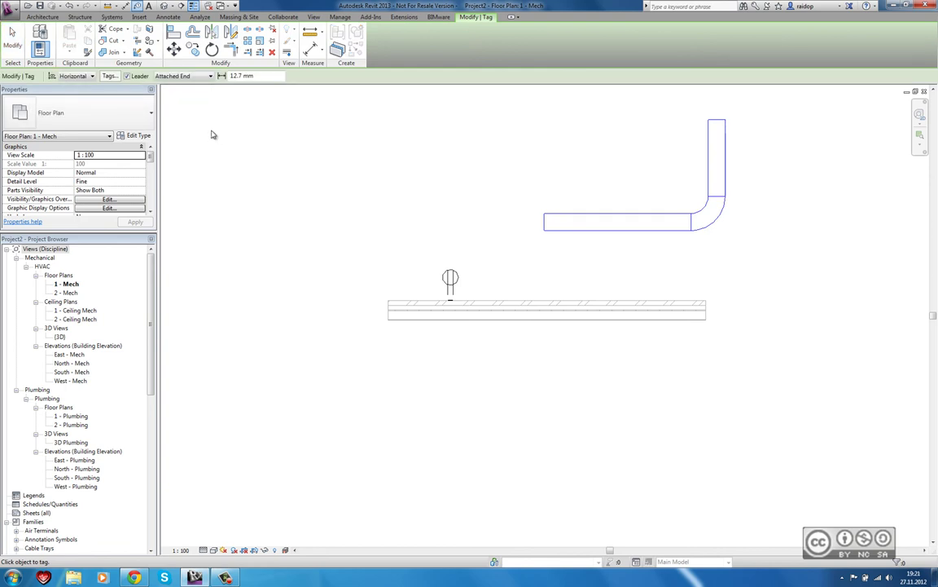
pyautogui.click(111, 77)
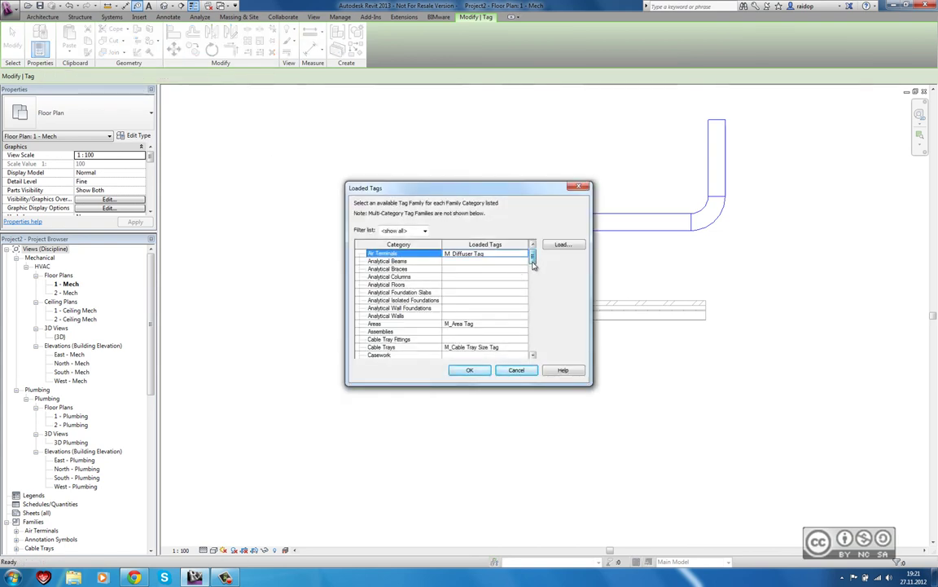
# Step: Assign M_Duct Size Tag to the Ducts/Duct Placeholders category and confirm the assignments
pyautogui.moveTo(533, 252)
pyautogui.mouseDown()
pyautogui.moveTo(536, 337)
pyautogui.moveTo(535, 282)
pyautogui.mouseUp()
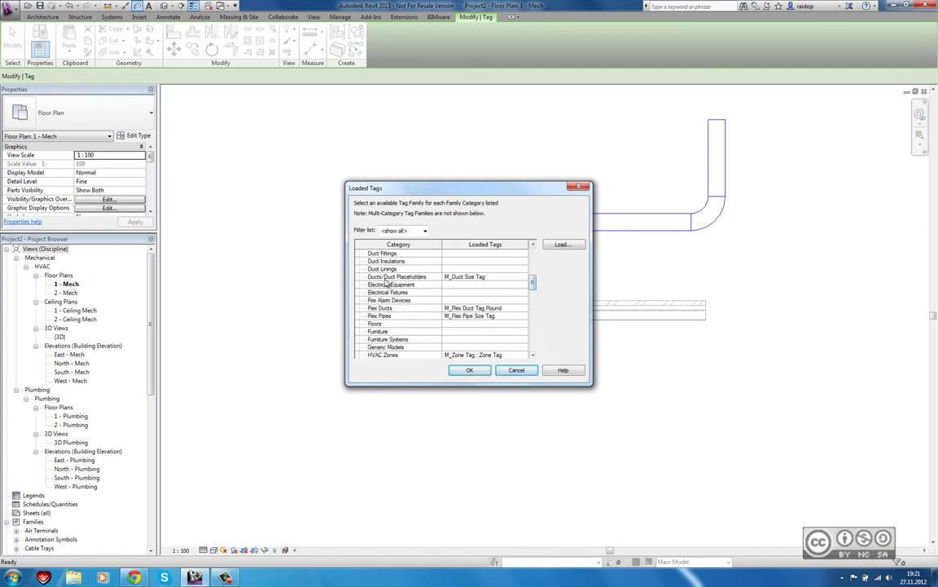
pyautogui.click(394, 278)
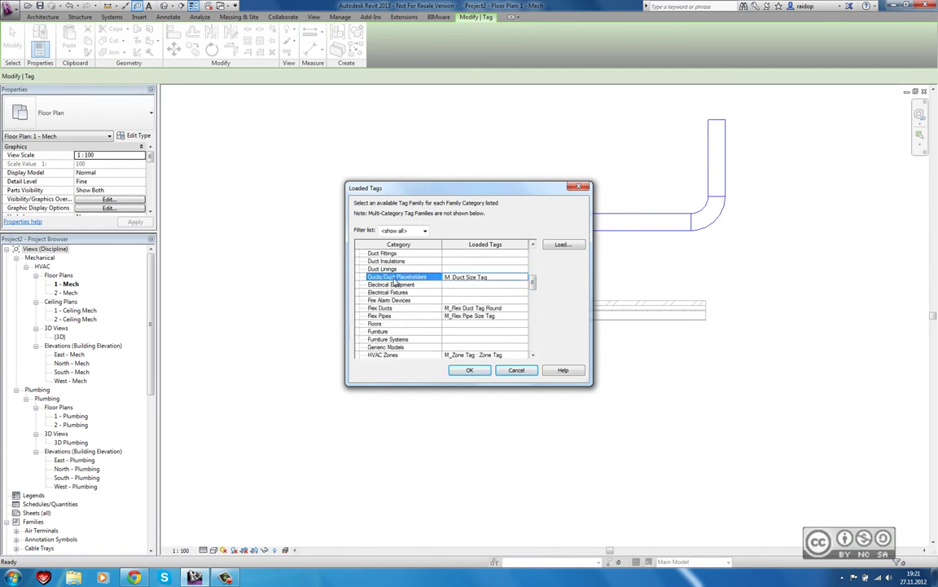
pyautogui.click(506, 278)
pyautogui.click(524, 278)
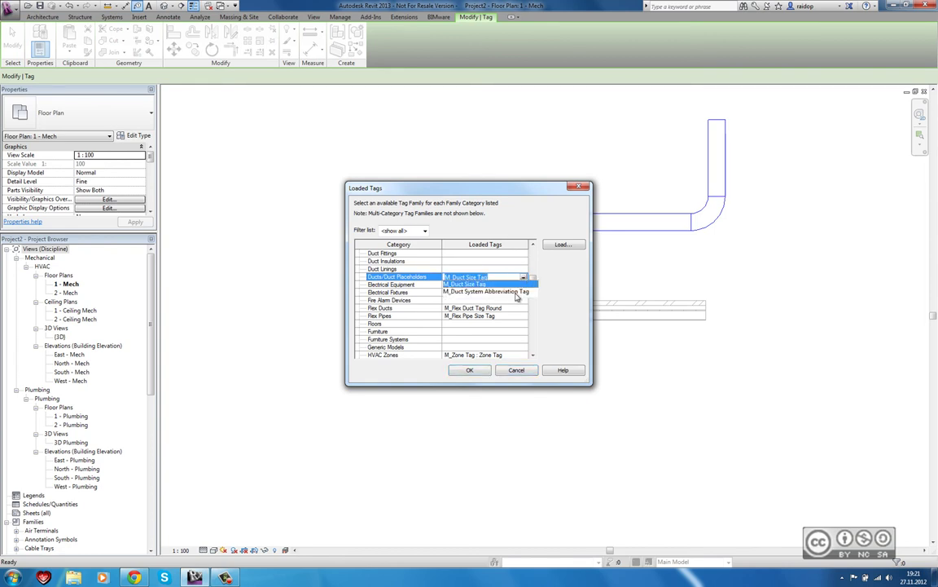
pyautogui.click(509, 278)
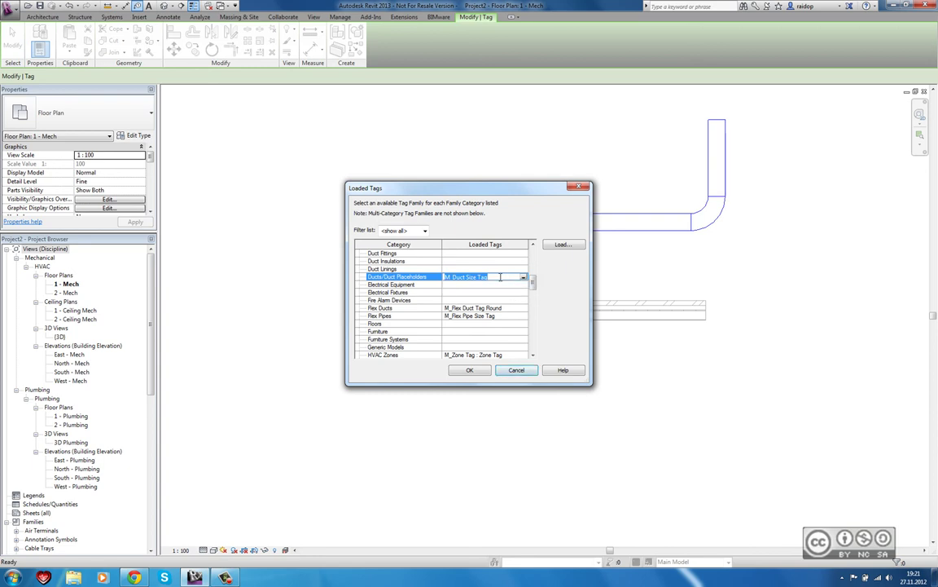
pyautogui.click(522, 371)
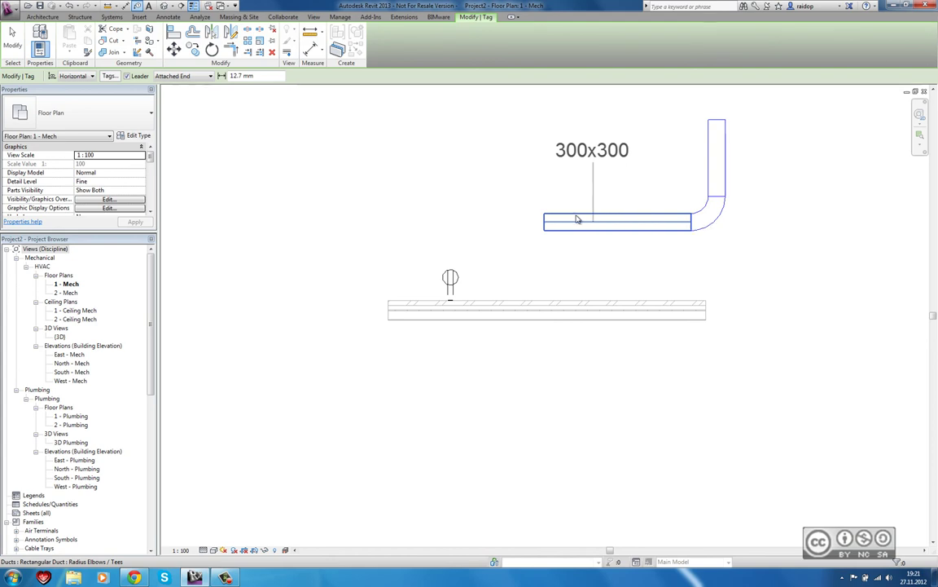
# Step: Tag the horizontal duct with its 300x300 size tag
pyautogui.click(574, 218)
pyautogui.click(13, 45)
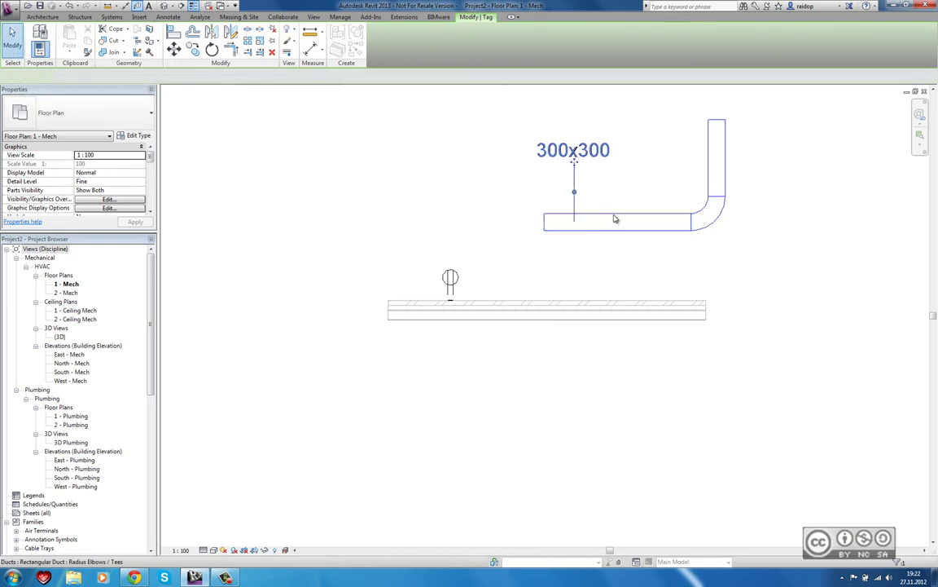
pyautogui.click(570, 196)
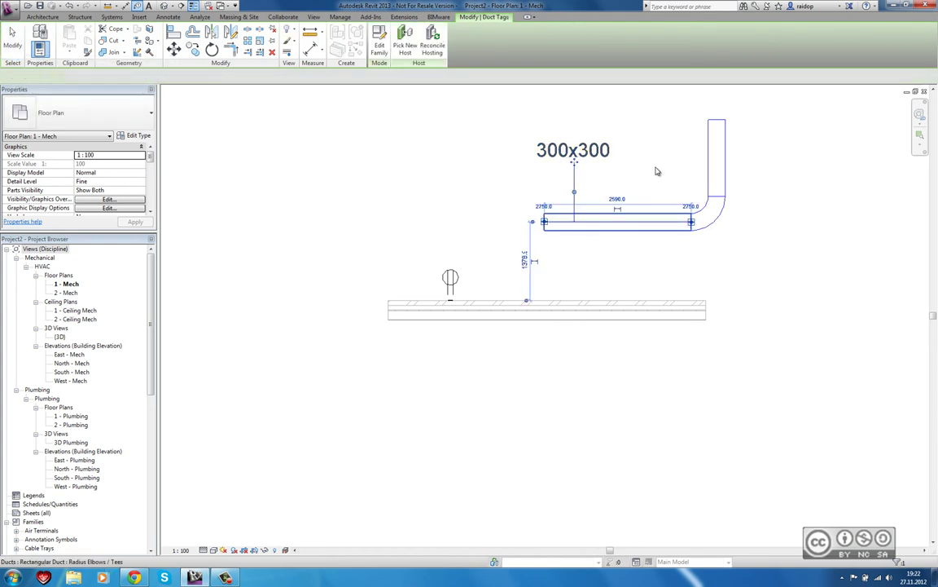
# Step: Change the horizontal duct's height to 500 so its tag reads 300x500
pyautogui.click(643, 222)
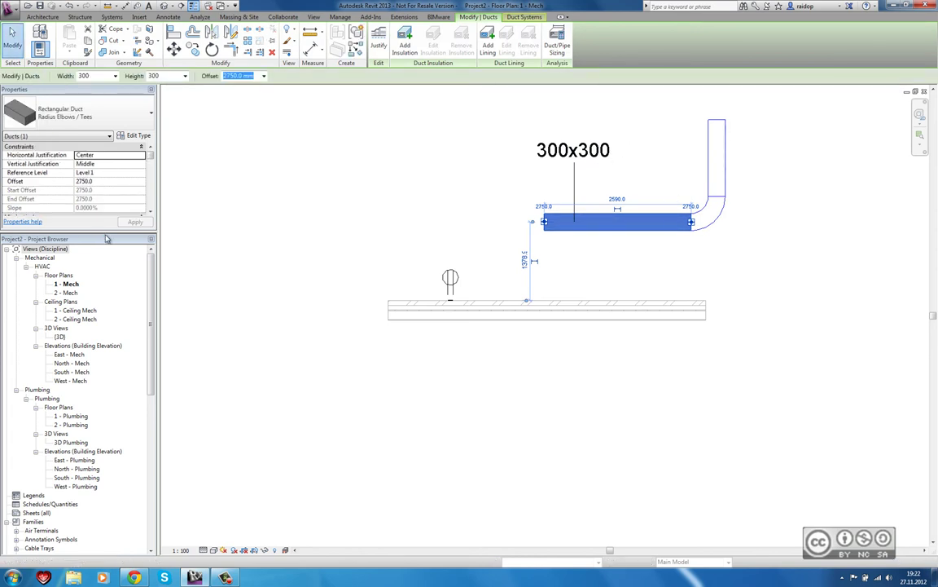
pyautogui.moveTo(98, 233); pyautogui.dragTo(98, 298)
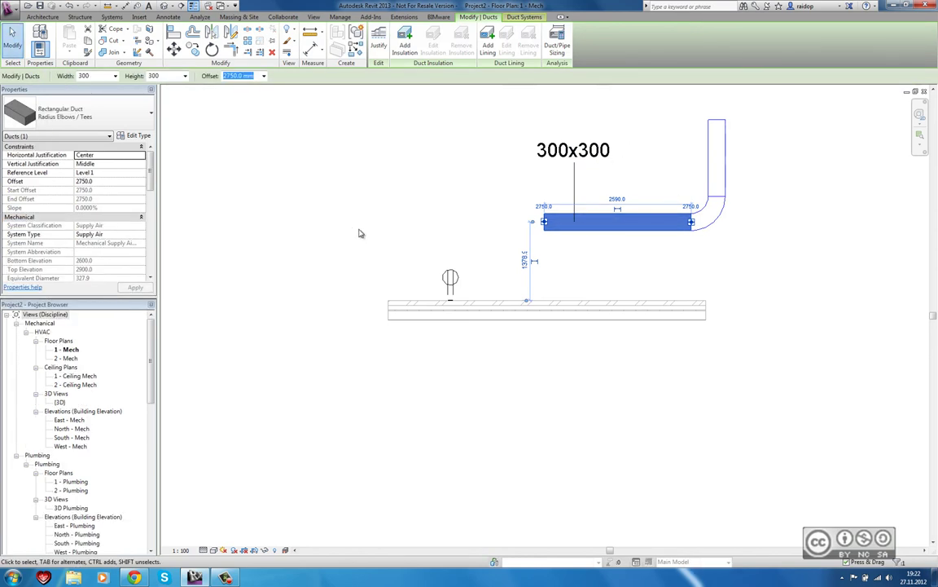
pyautogui.click(187, 77)
pyautogui.click(160, 148)
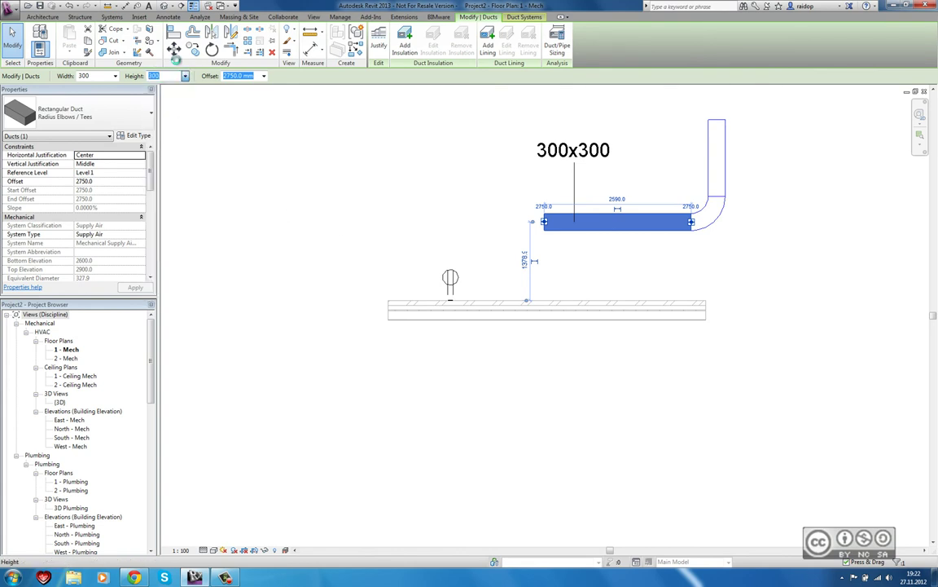
pyautogui.write('500')
pyautogui.press('Return')
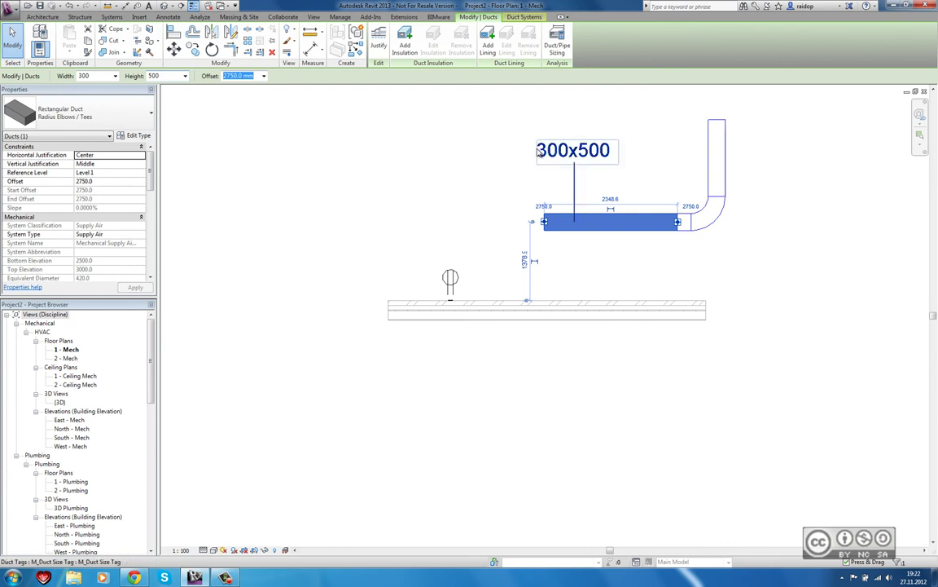
pyautogui.click(654, 153)
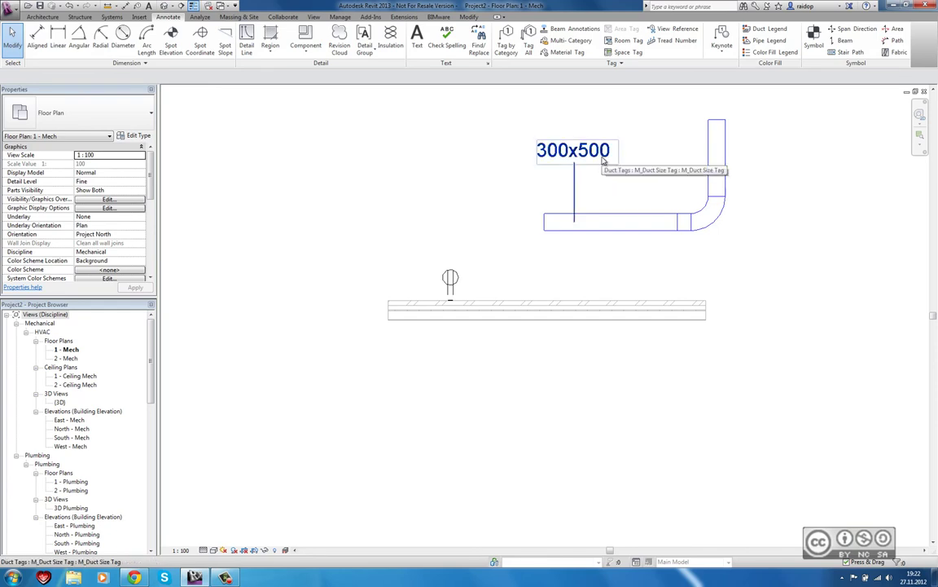
# Step: Switch the duct's tag to the M_Duct System Abbreviation Tag type, now showing '?'
pyautogui.click(604, 160)
pyautogui.click(653, 176)
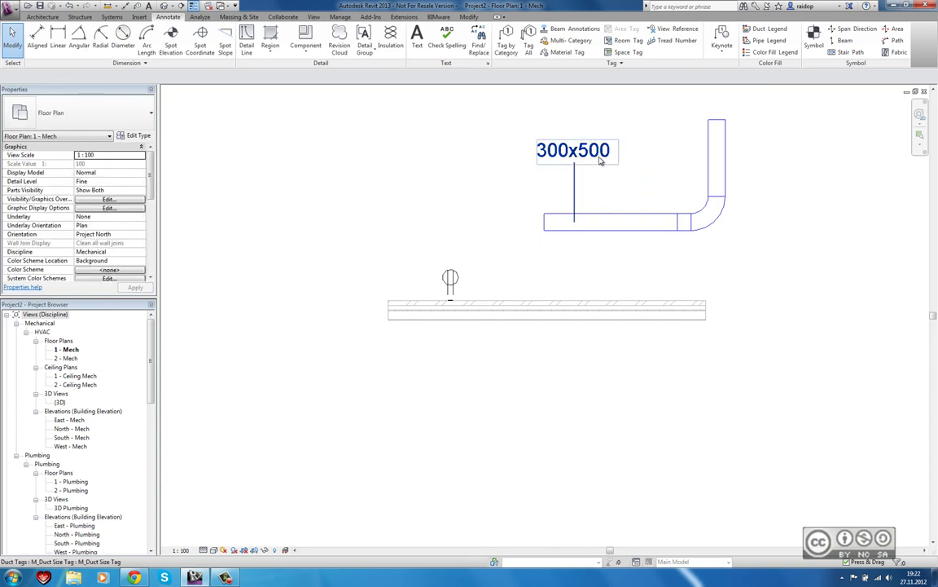
pyautogui.click(659, 160)
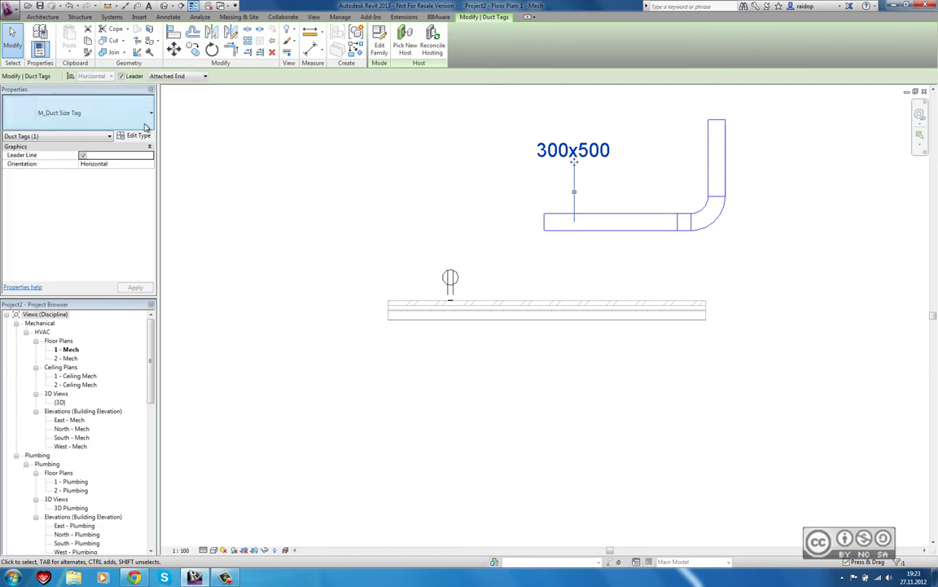
pyautogui.click(113, 122)
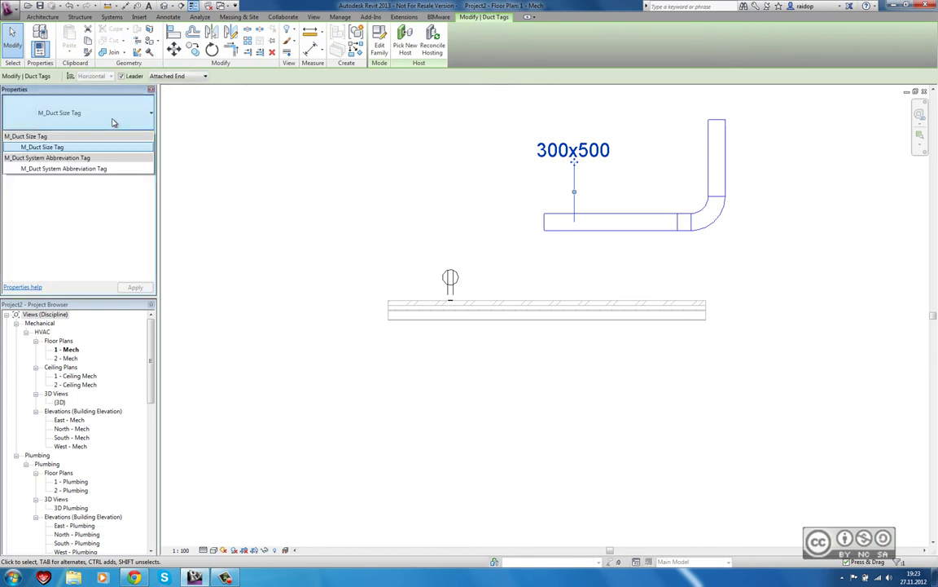
pyautogui.click(81, 169)
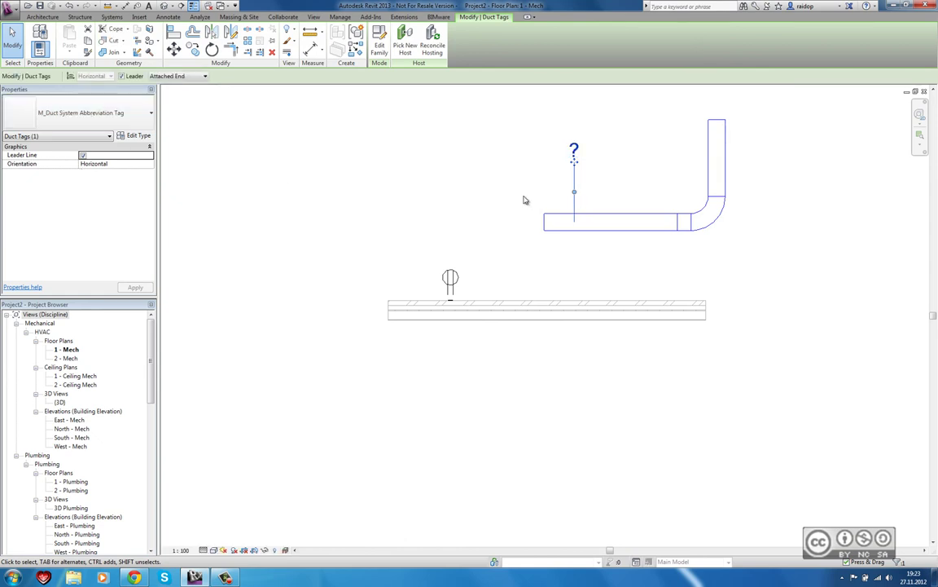
pyautogui.click(538, 131)
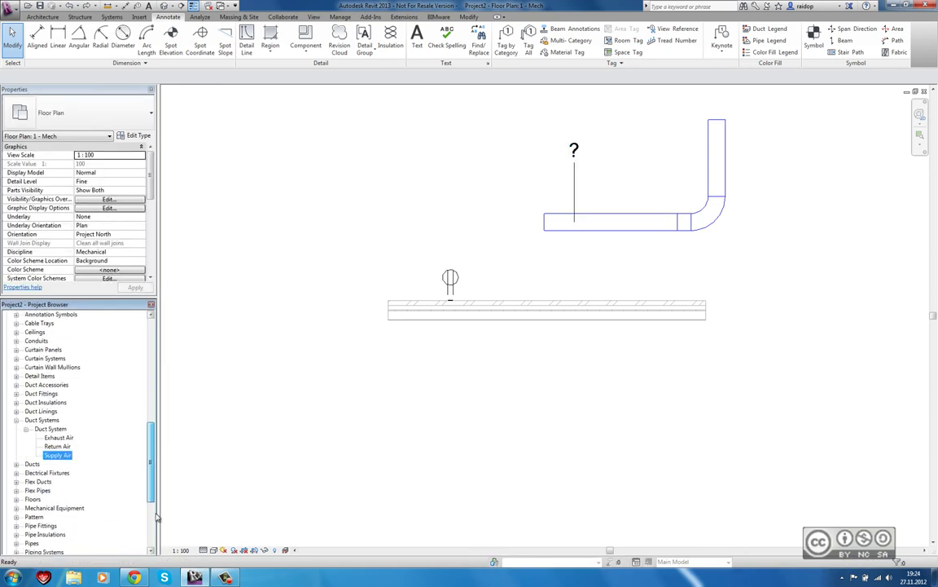
# Step: Set the Supply Air duct system type's Abbreviation to 'S' so the tag reads S
pyautogui.scroll(3, 127, 481)
pyautogui.click(57, 464)
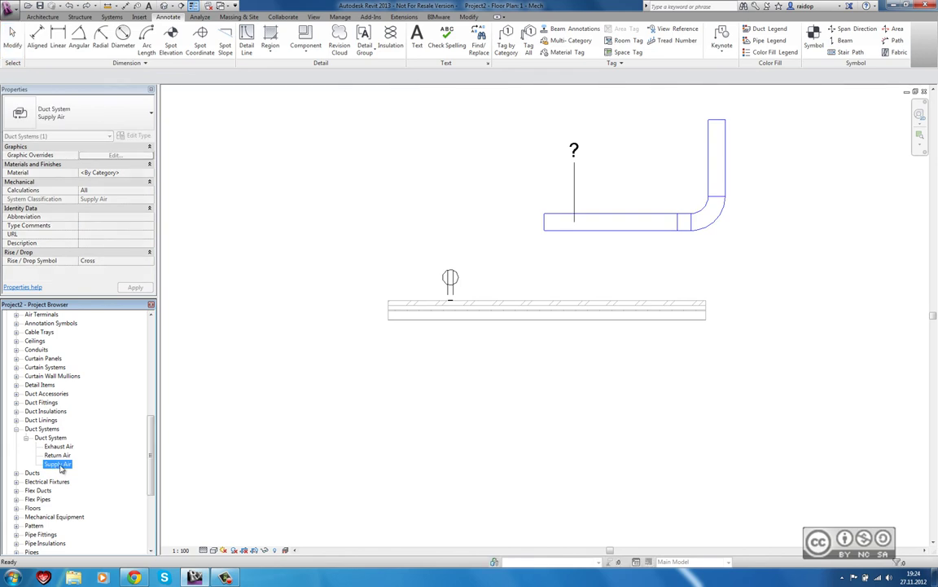
pyautogui.rightClick(61, 466)
pyautogui.click(93, 444)
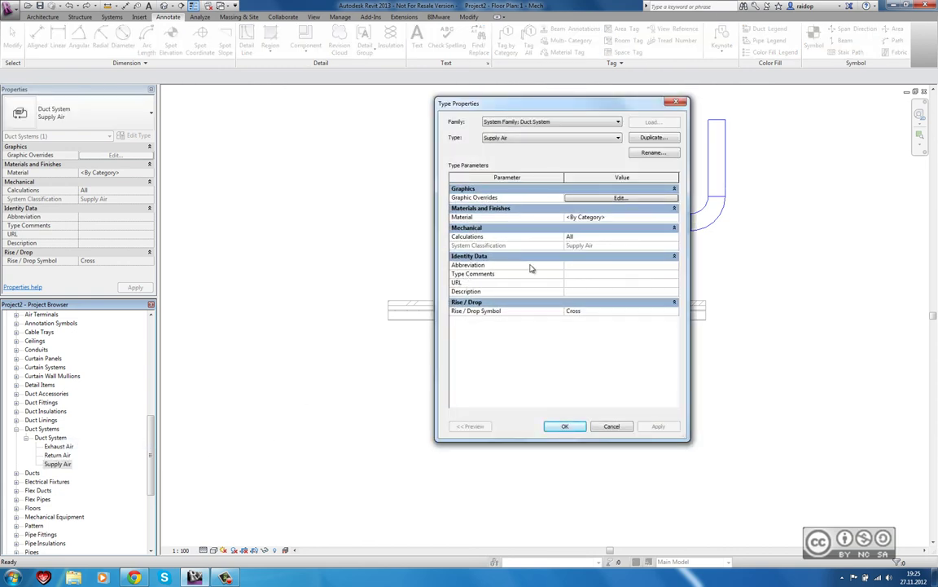
pyautogui.click(603, 265)
pyautogui.write('S')
pyautogui.click(660, 427)
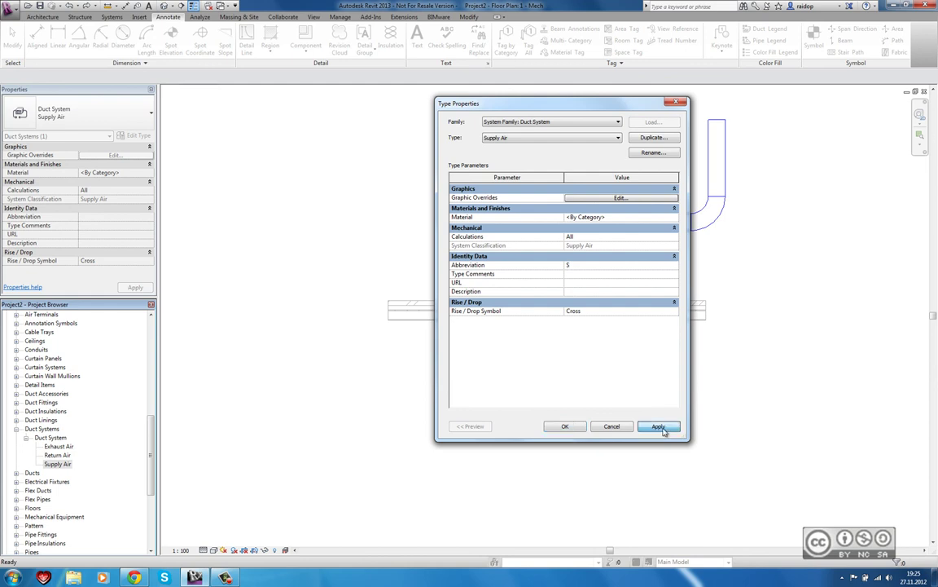
pyautogui.click(566, 427)
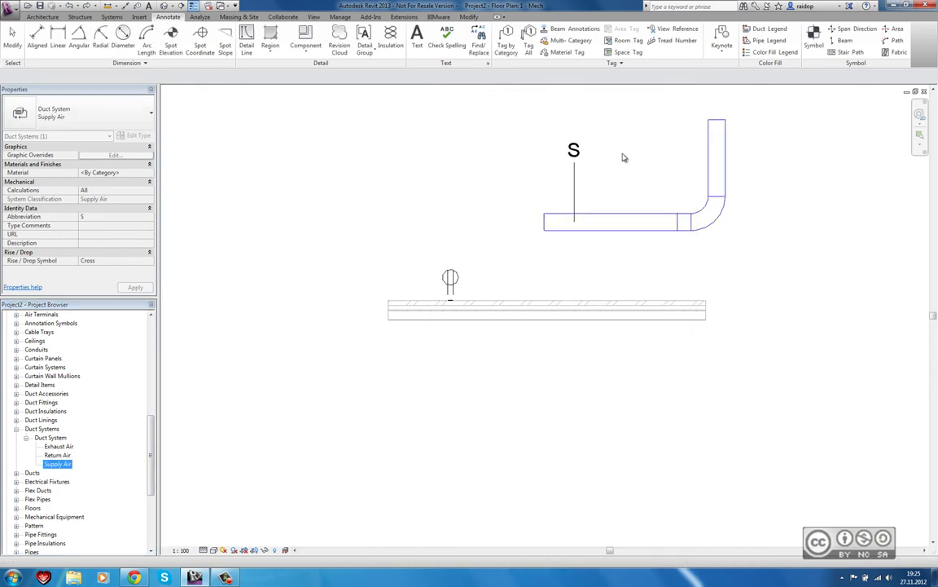
pyautogui.click(574, 152)
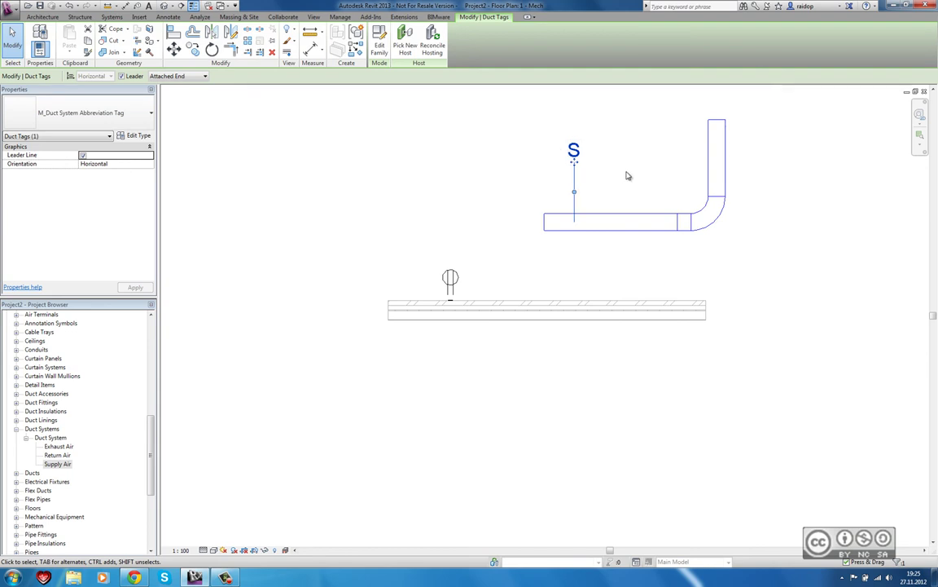
pyautogui.click(380, 44)
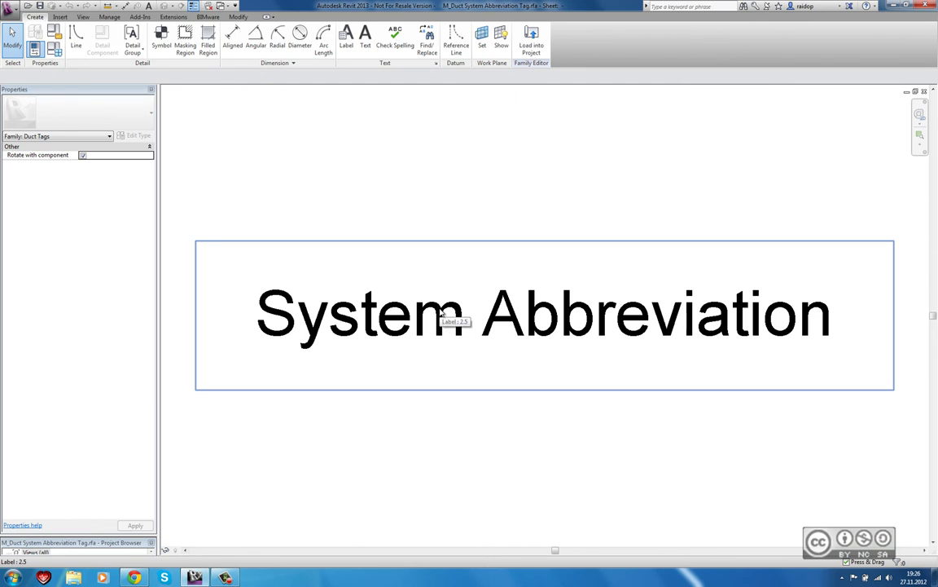
pyautogui.click(403, 290)
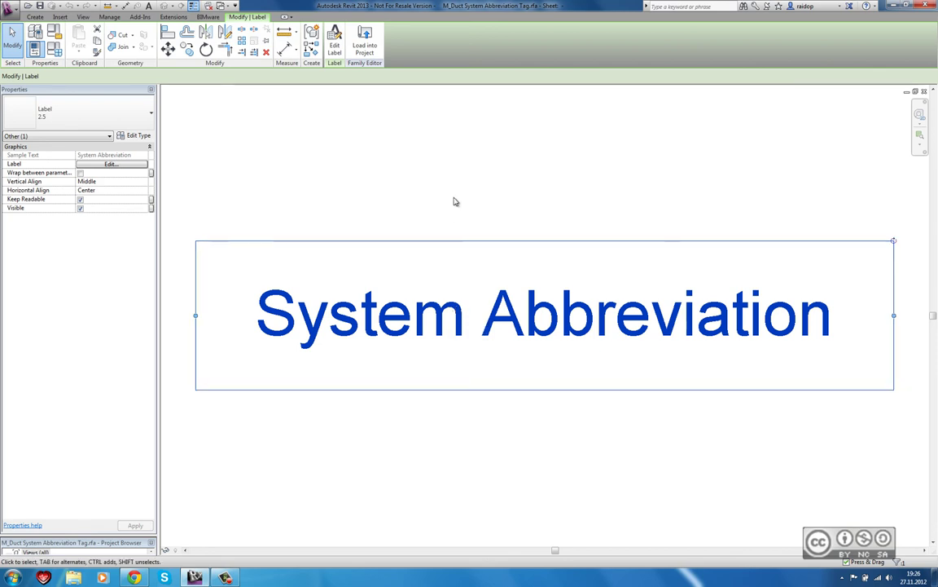
pyautogui.click(334, 40)
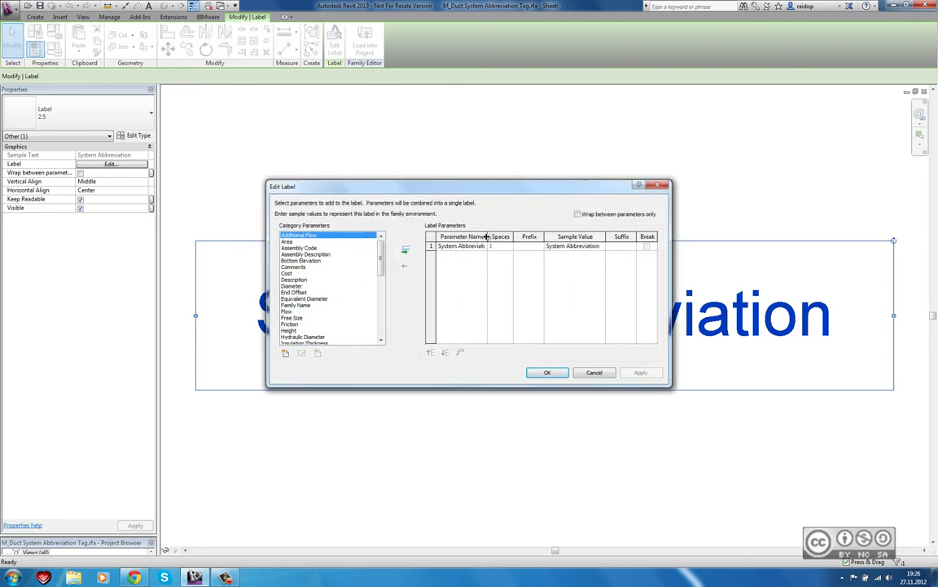
pyautogui.moveTo(488, 236); pyautogui.dragTo(514, 236)
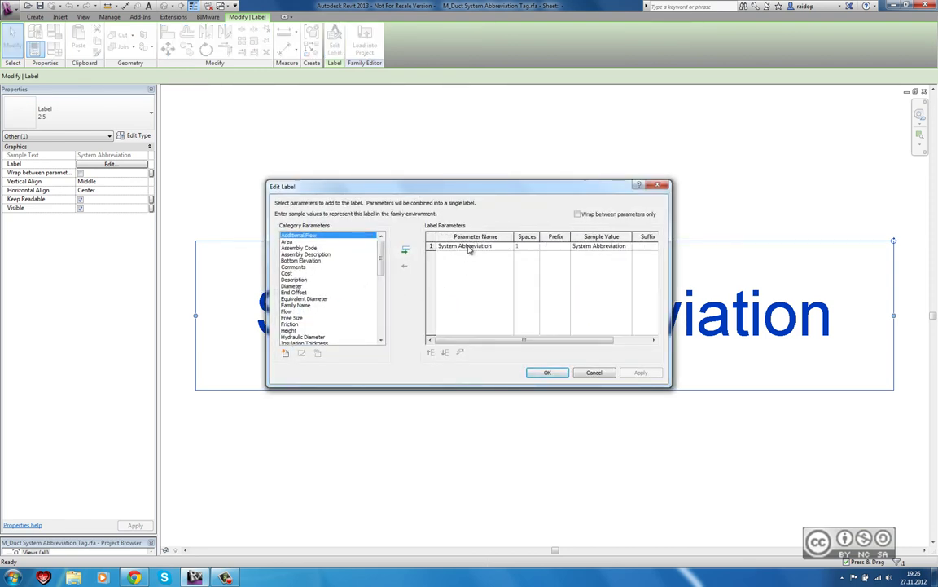
pyautogui.click(595, 376)
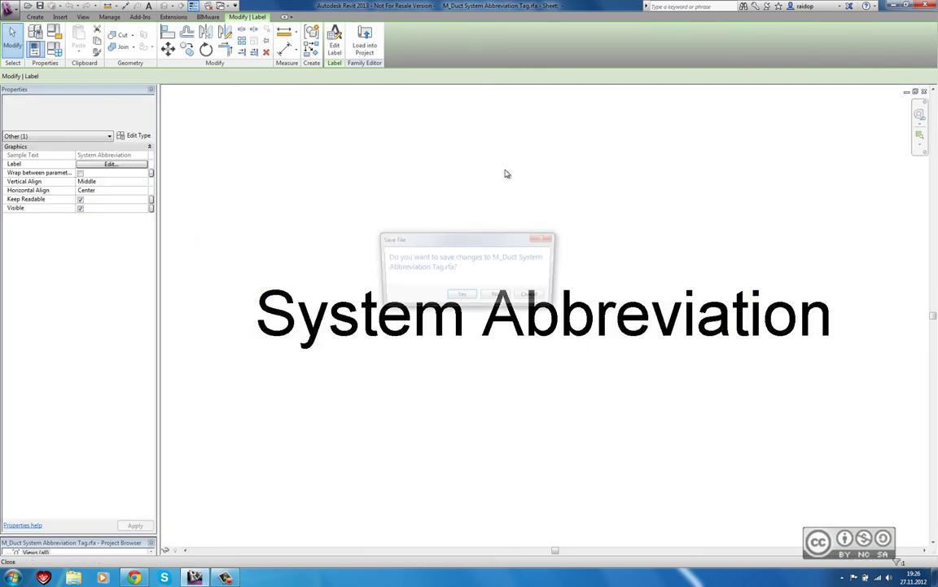
pyautogui.click(499, 296)
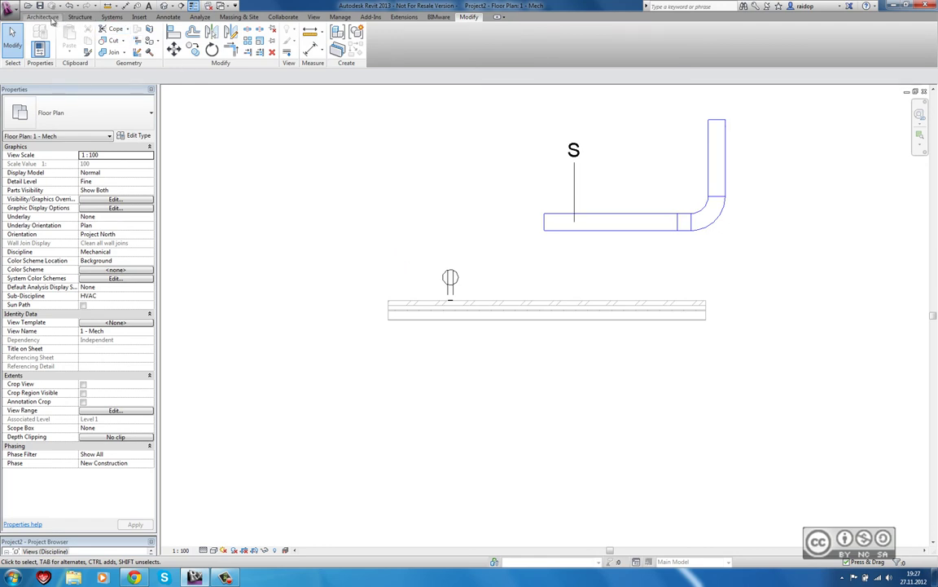
# Step: Cycle through open views (Perekond1.rfa, Duplex Annotation) until the Family5 tag family shows
pyautogui.click(168, 16)
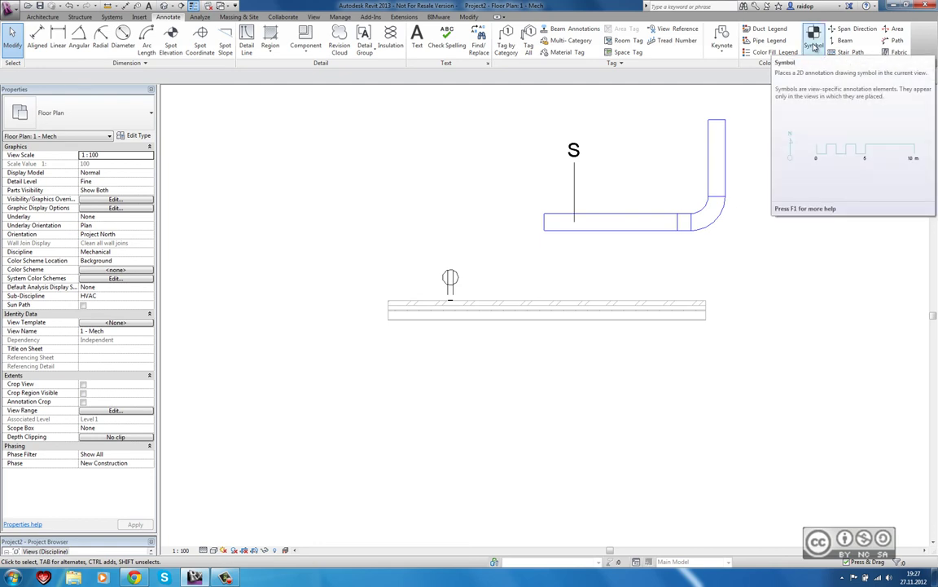
pyautogui.click(220, 5)
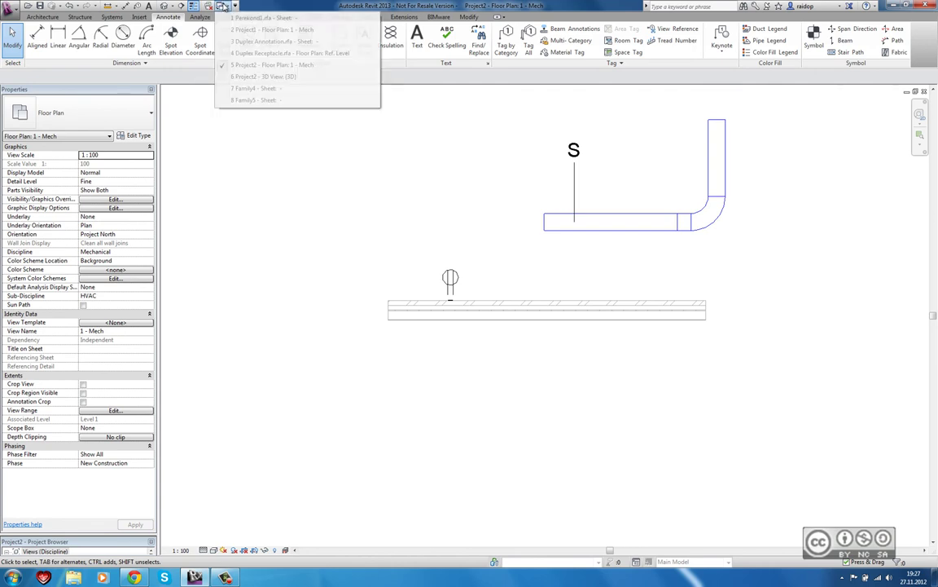
pyautogui.click(259, 17)
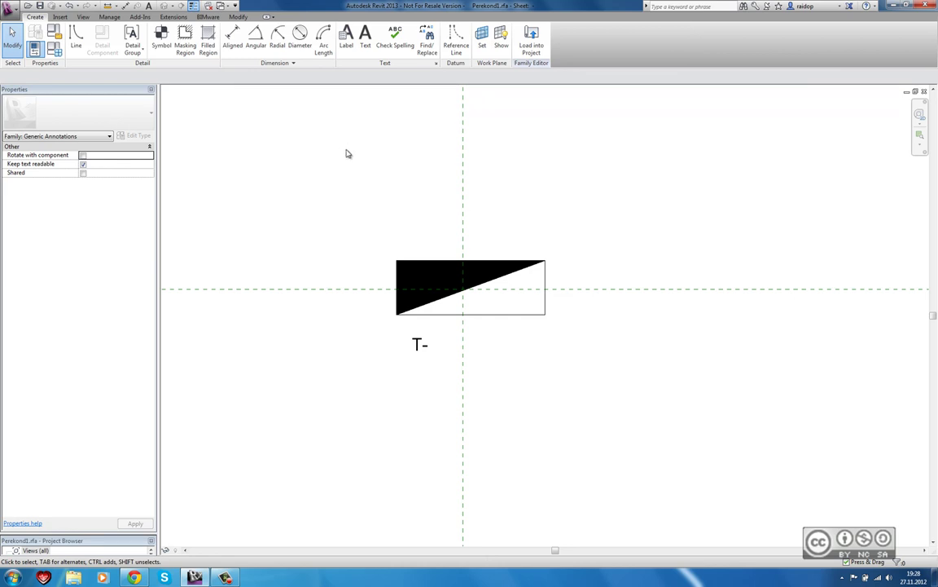
pyautogui.click(229, 6)
pyautogui.click(245, 65)
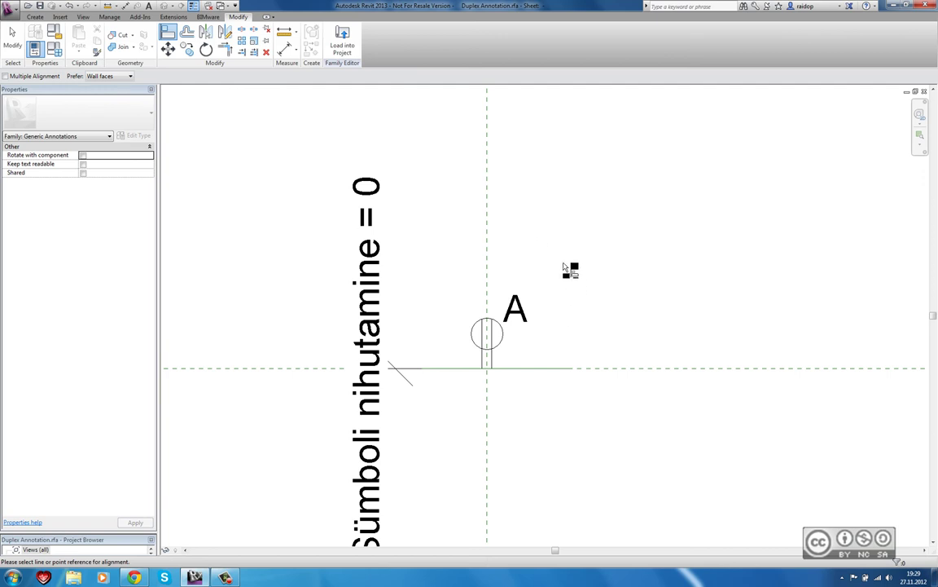
pyautogui.click(221, 5)
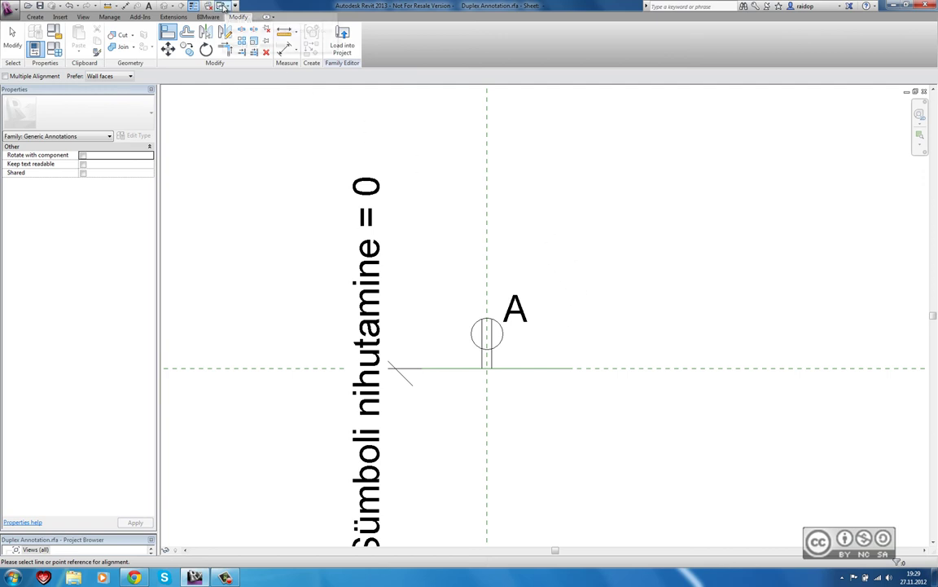
pyautogui.click(253, 27)
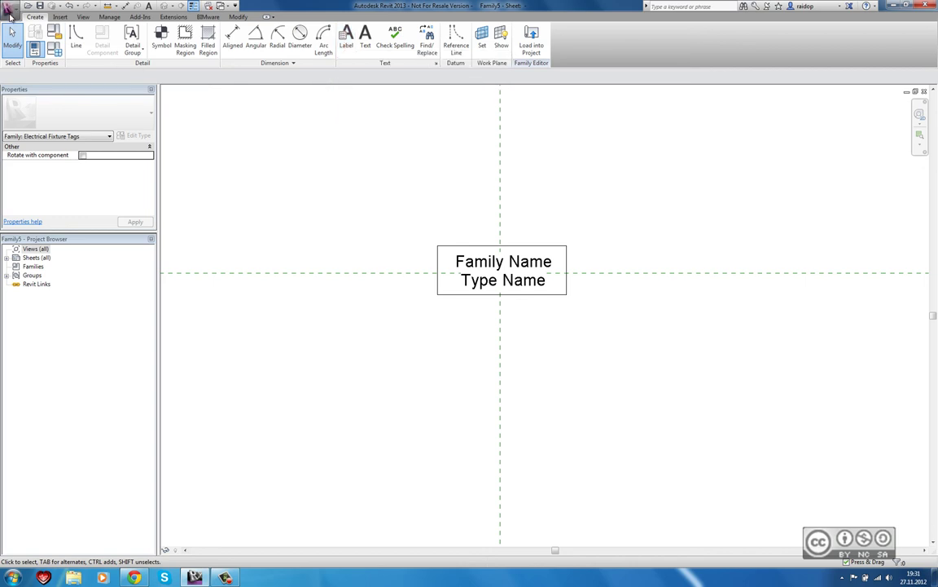
pyautogui.click(10, 11)
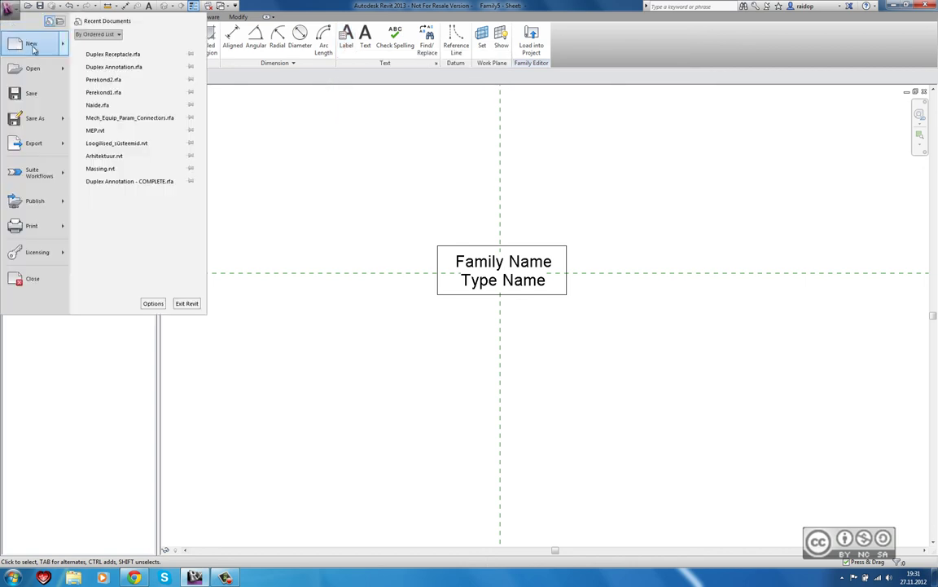
pyautogui.moveTo(33, 43)
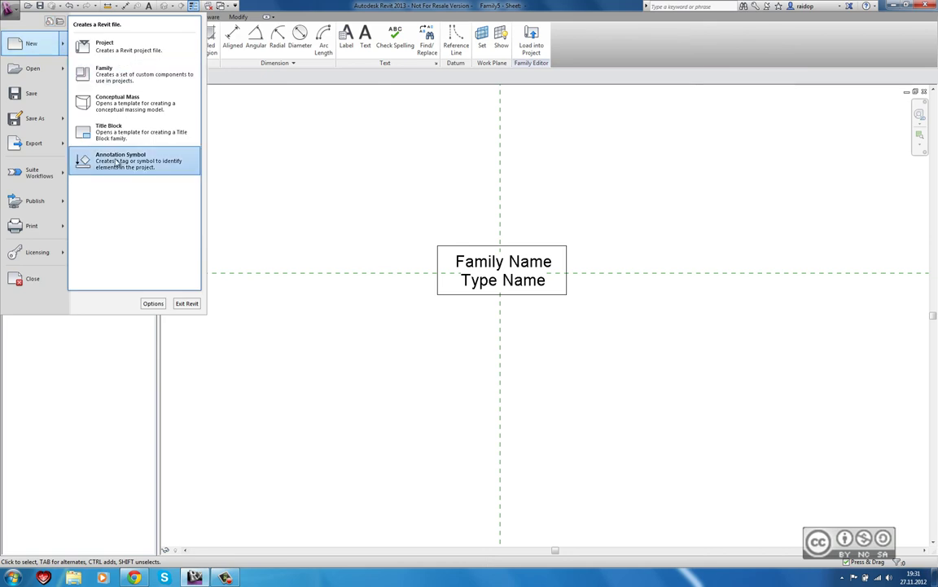
pyautogui.click(121, 160)
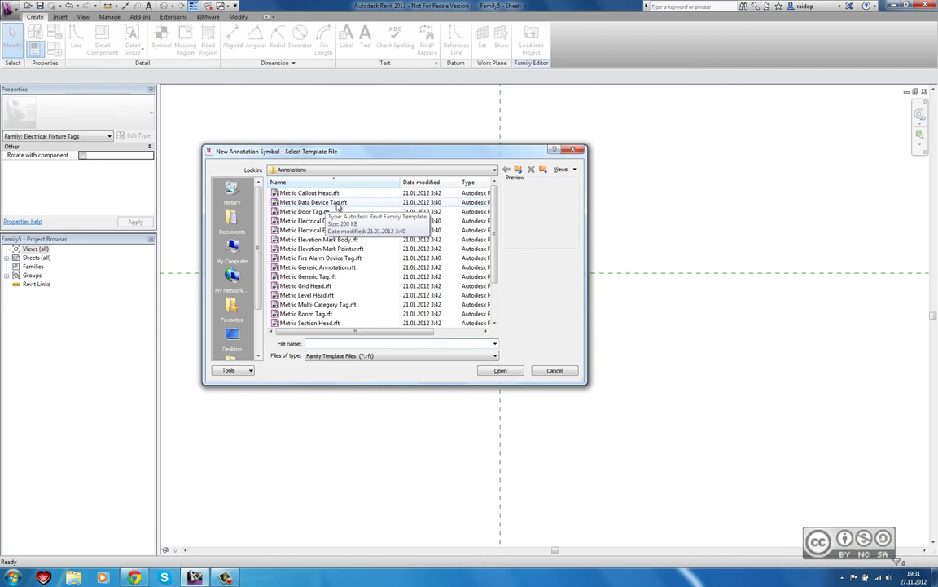
pyautogui.doubleClick(337, 204)
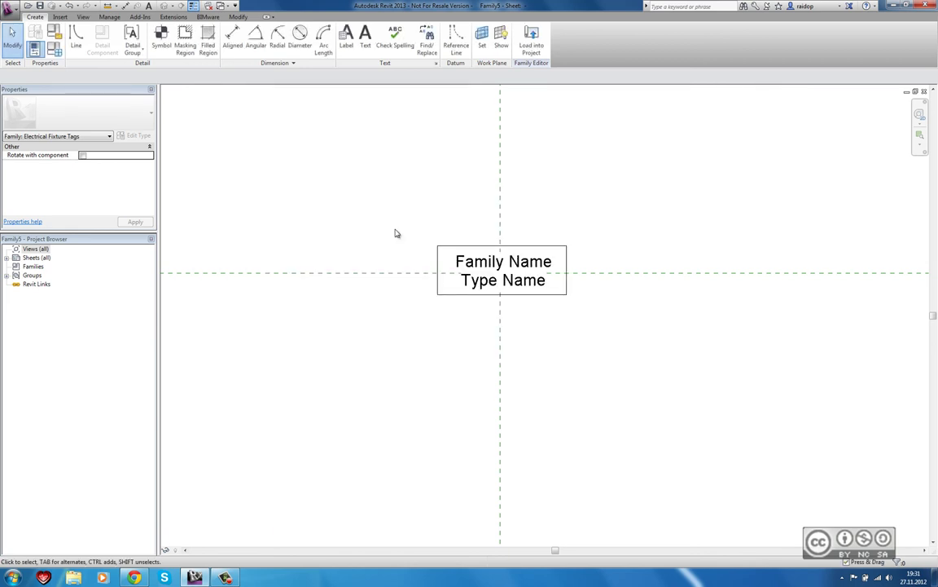